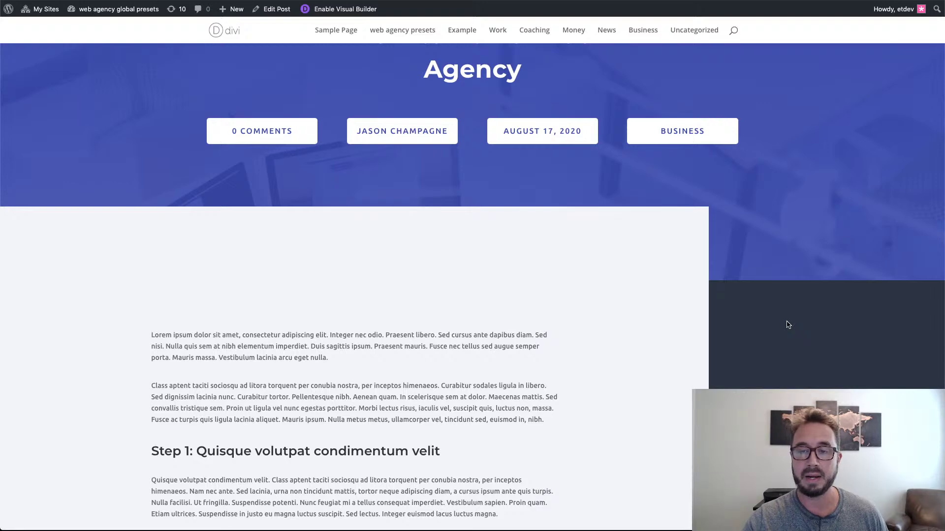
- Examine the "How to Run a Web Agency" post header, including its title and the comments, author, date and category buttons
scroll(788, 325, "up", 3)
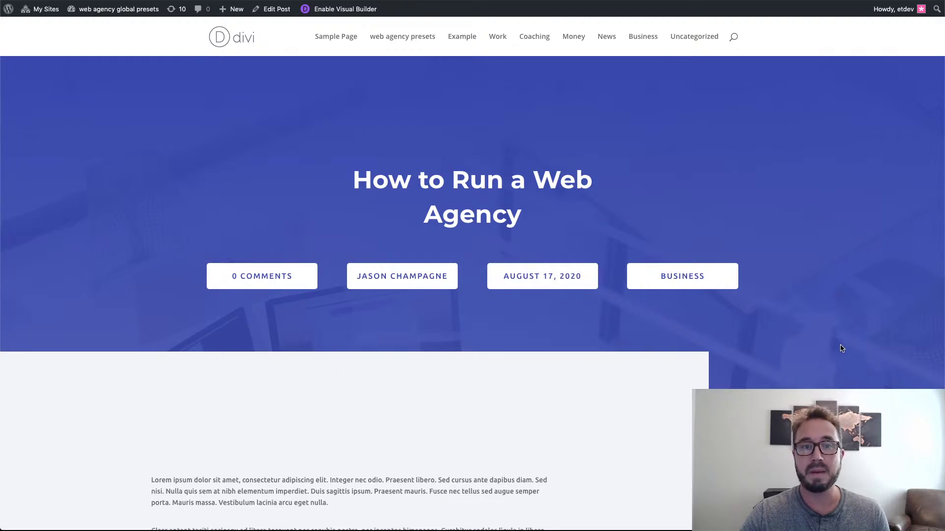
scroll(842, 348, "down", 5)
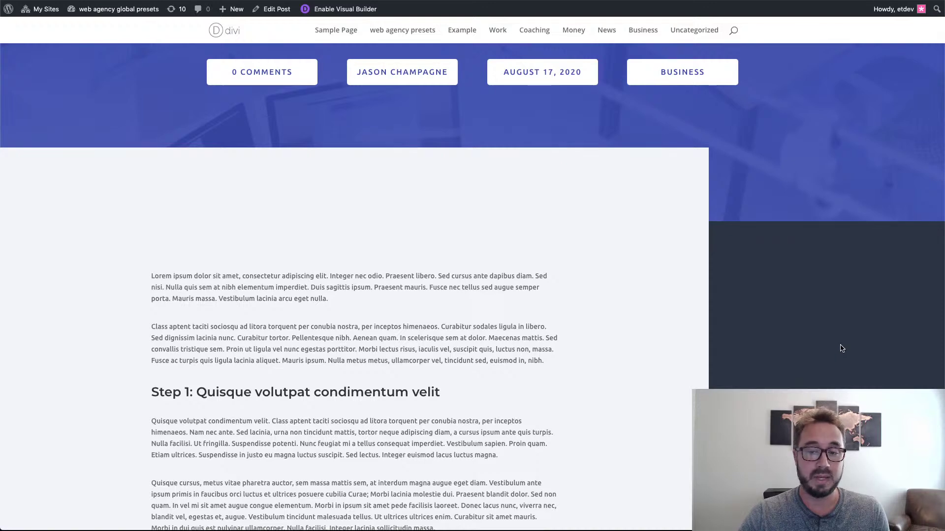
scroll(842, 348, "down", 2)
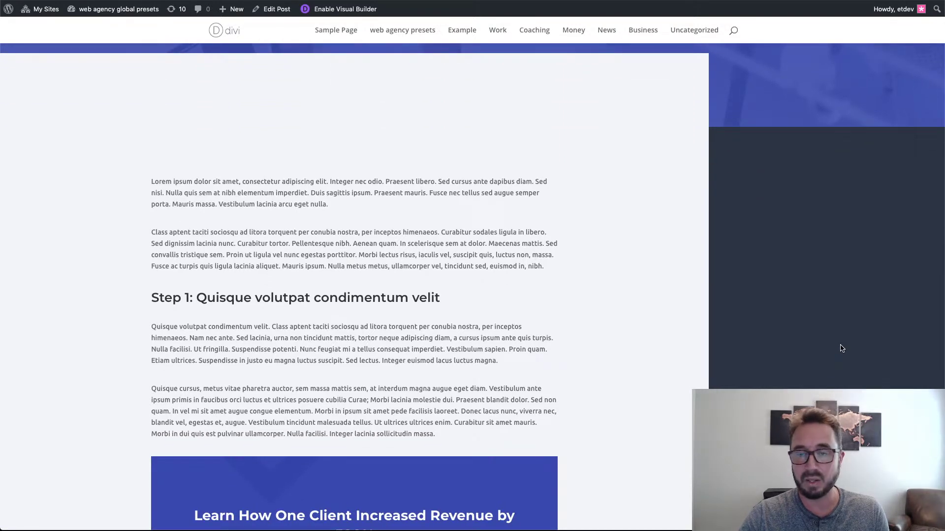
scroll(841, 349, "down", 2)
scroll(841, 348, "up", 5)
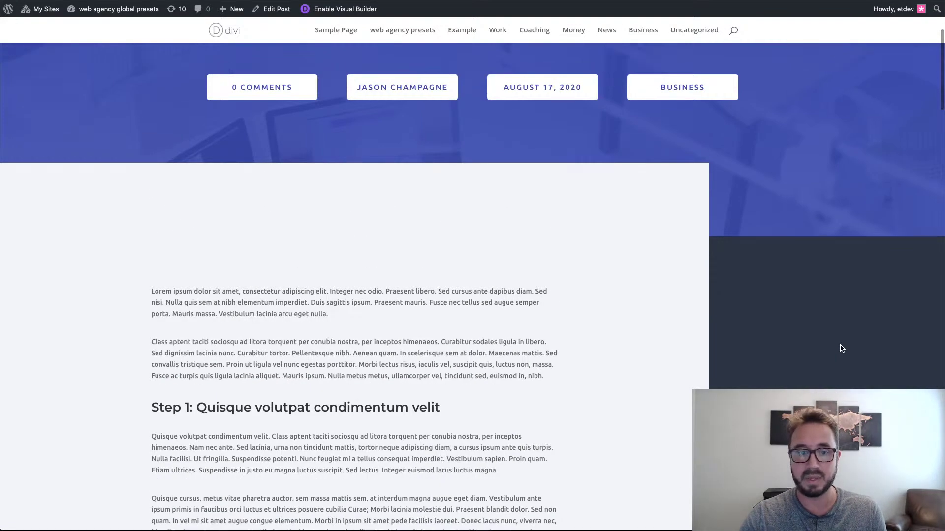
scroll(842, 348, "up", 3)
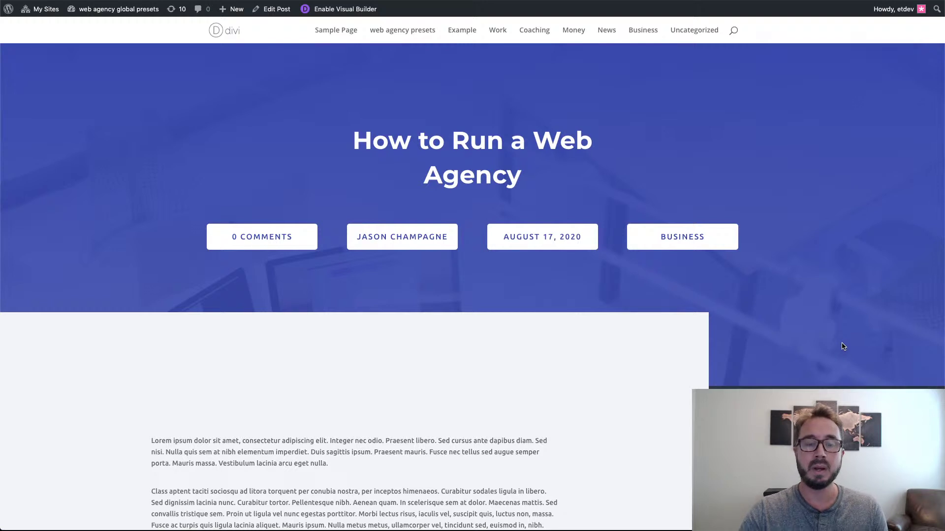
scroll(841, 345, "down", 2)
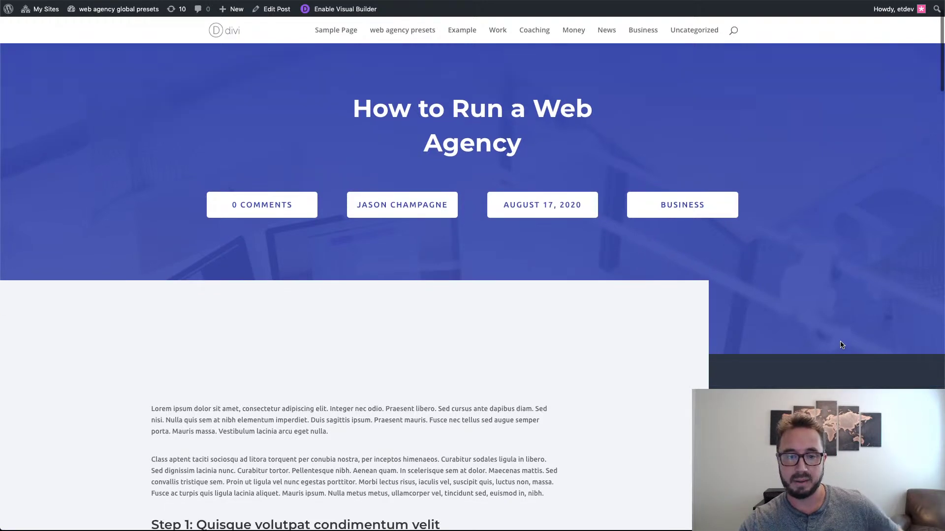
scroll(842, 345, "up", 2)
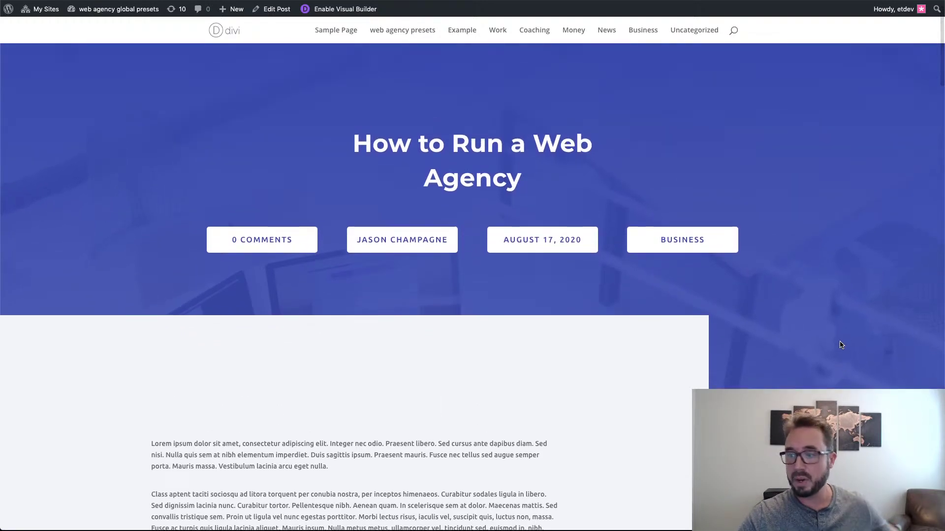
scroll(842, 345, "up", 1)
scroll(841, 345, "up", 1)
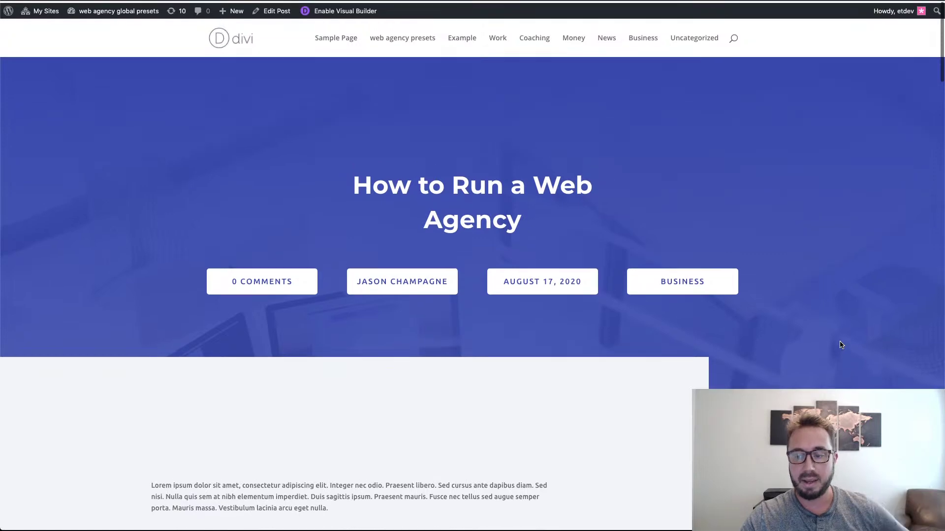
scroll(841, 345, "down", 2)
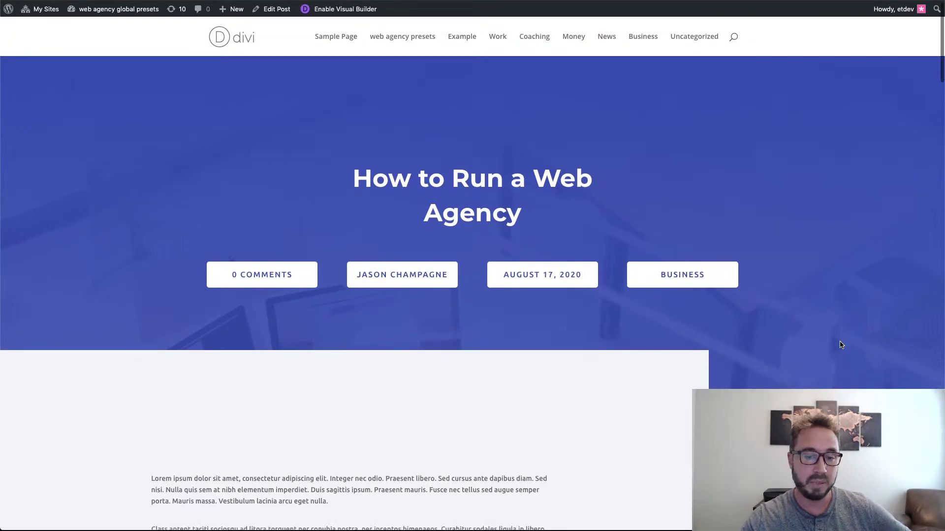
scroll(841, 344, "up", 2)
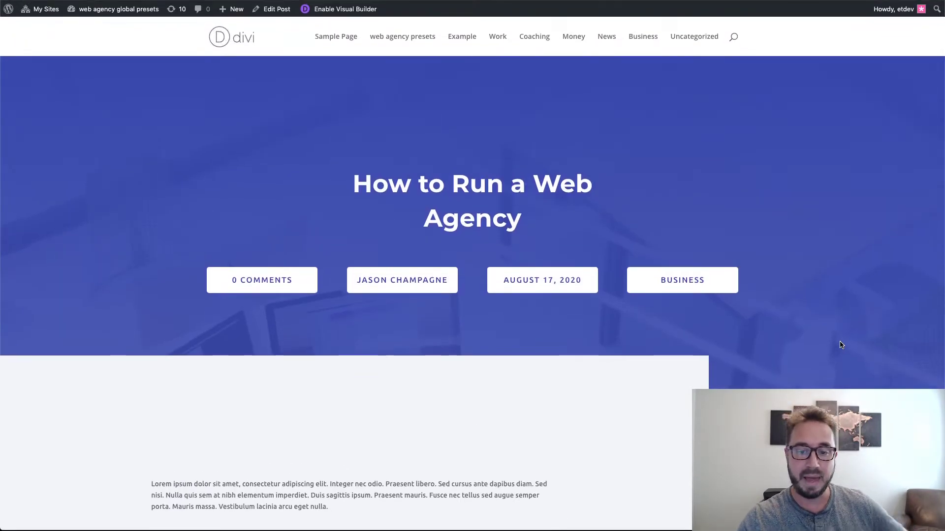
scroll(841, 345, "down", 2)
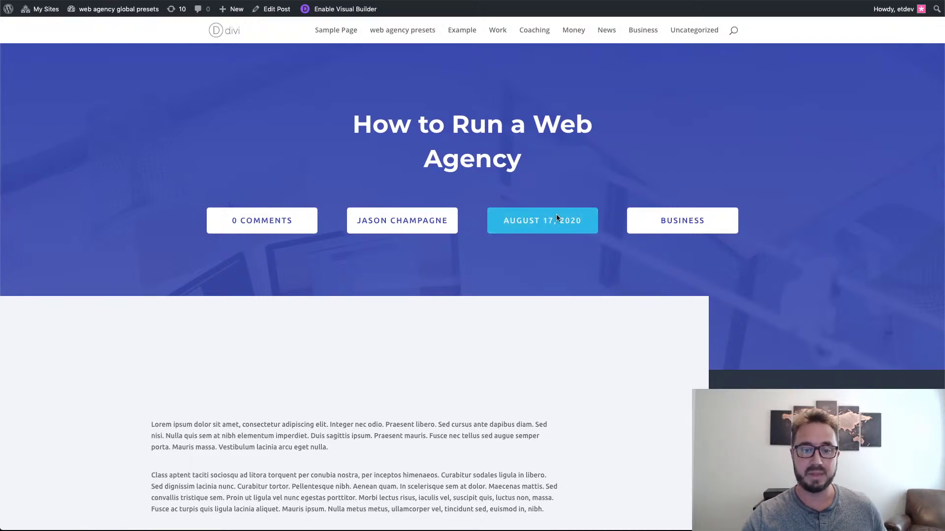
- Examine the post template's overall layout, including the light content column and the dark sidebar with the author bio
scroll(823, 291, "down", 8)
scroll(823, 291, "down", 14)
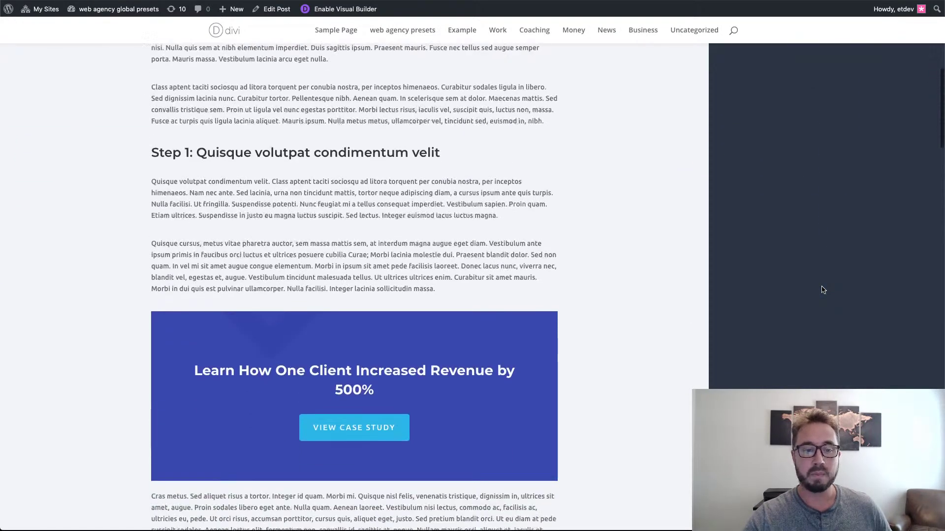
scroll(823, 291, "down", 4)
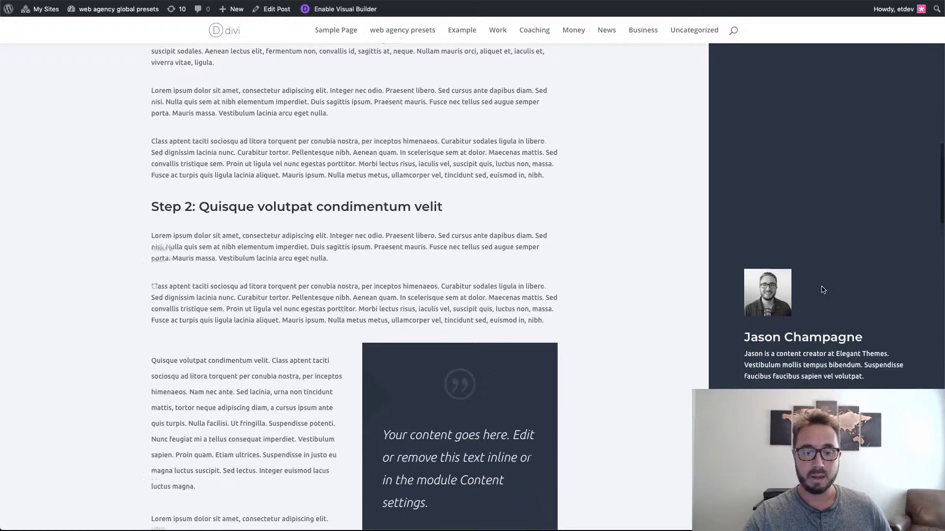
scroll(822, 290, "up", 11)
scroll(823, 291, "up", 7)
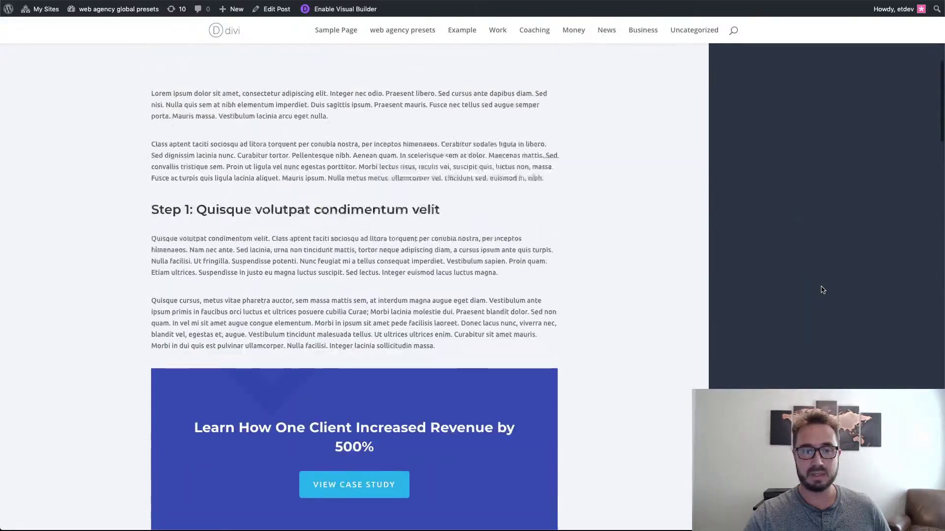
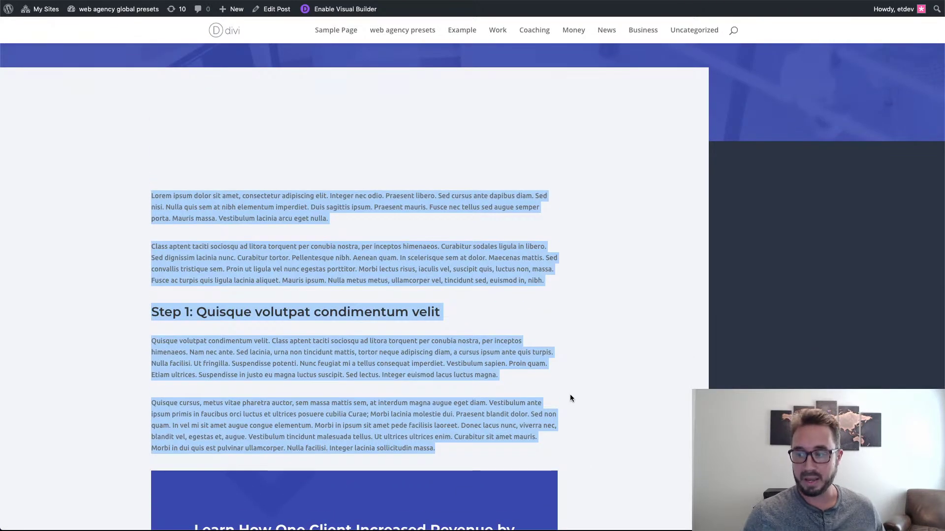
- Examine the post's body text and the case study call to action placed between its paragraphs
left_click(578, 382)
scroll(578, 380, "down", 7)
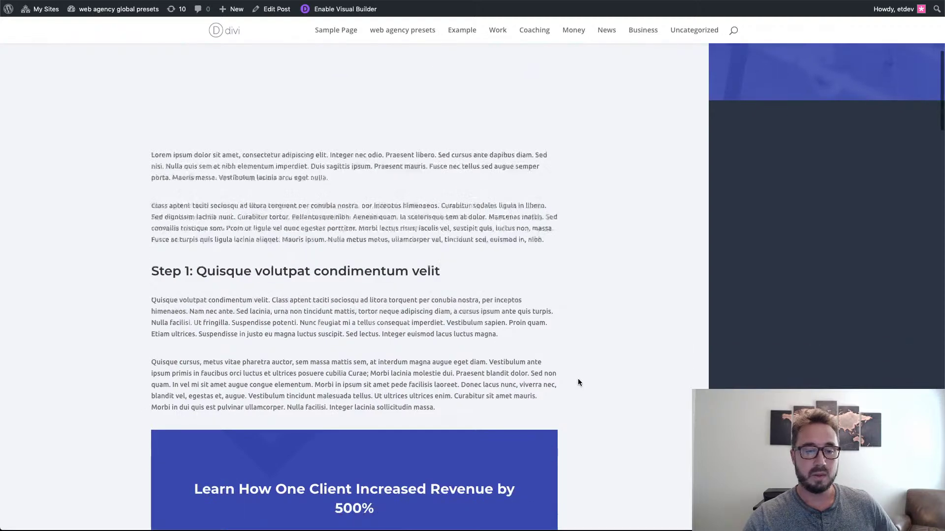
scroll(578, 382, "down", 1)
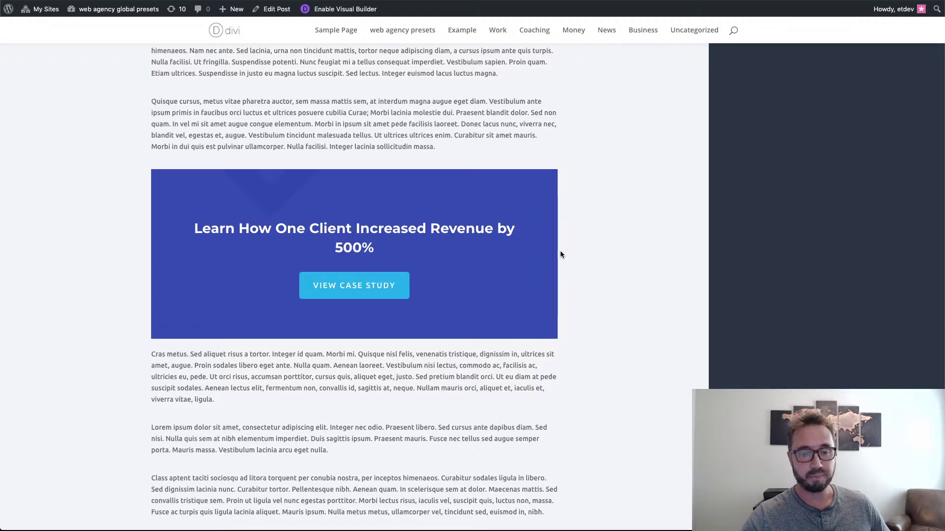
scroll(412, 249, "down", 1)
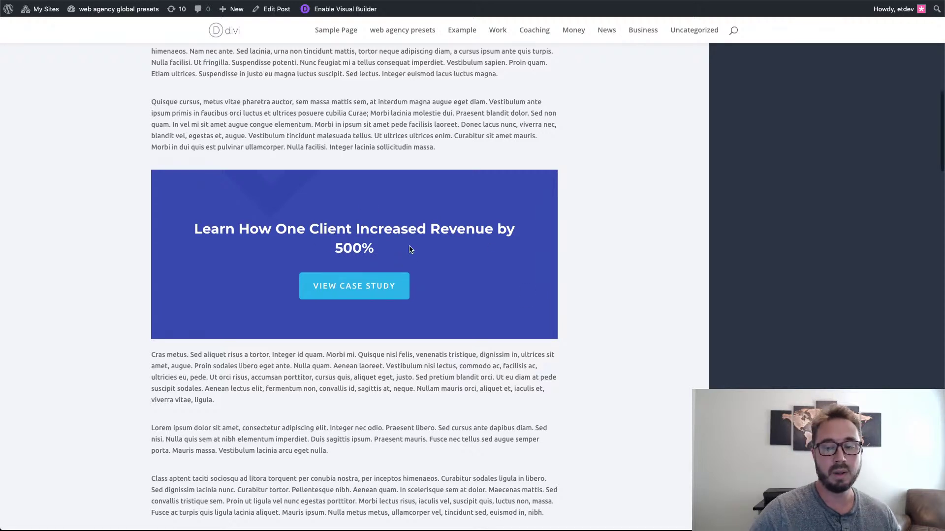
scroll(415, 242, "down", 3)
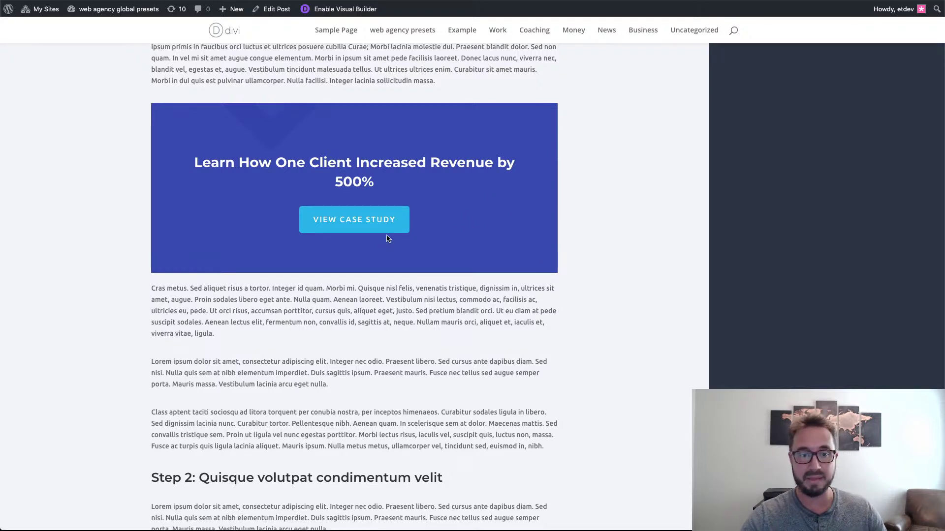
scroll(609, 241, "down", 6)
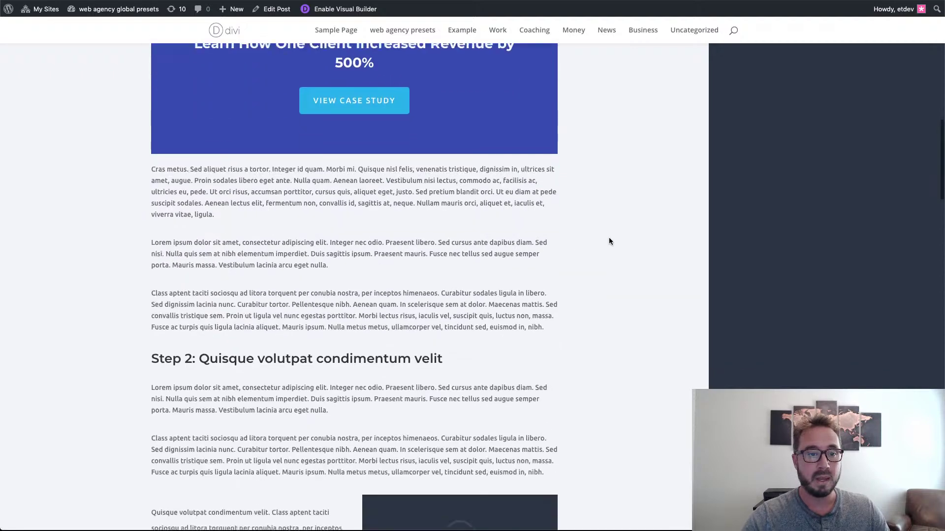
scroll(609, 241, "down", 2)
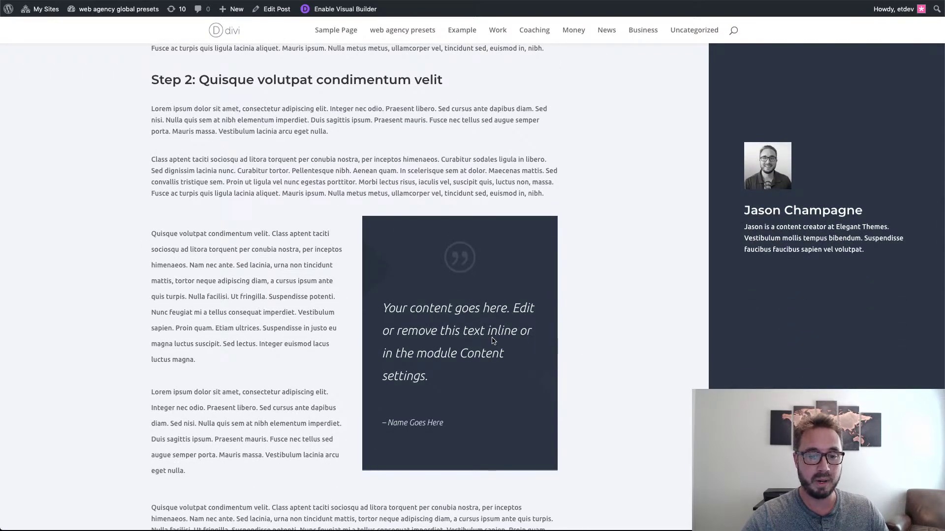
- Examine the testimonial quote block beside the text and the two icon blurbs near the end of the post
scroll(493, 340, "down", 2)
scroll(494, 341, "down", 4)
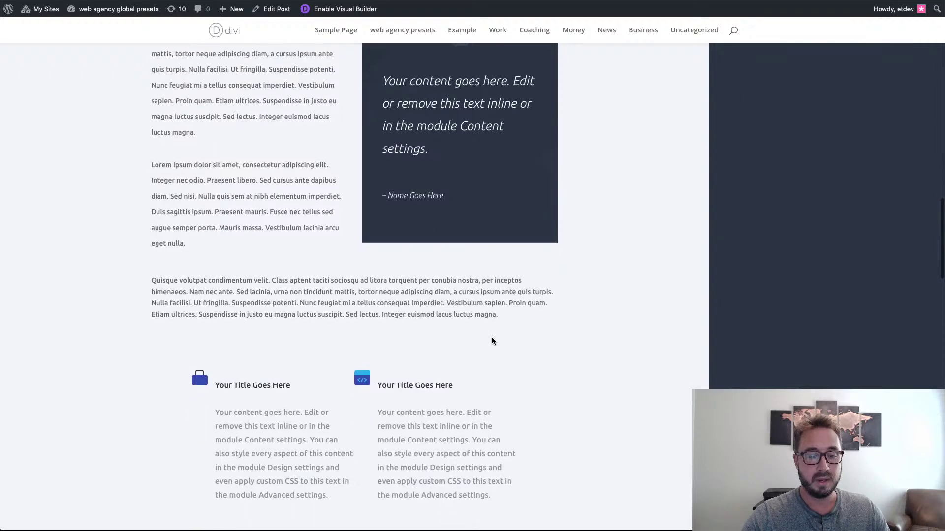
scroll(492, 341, "down", 1)
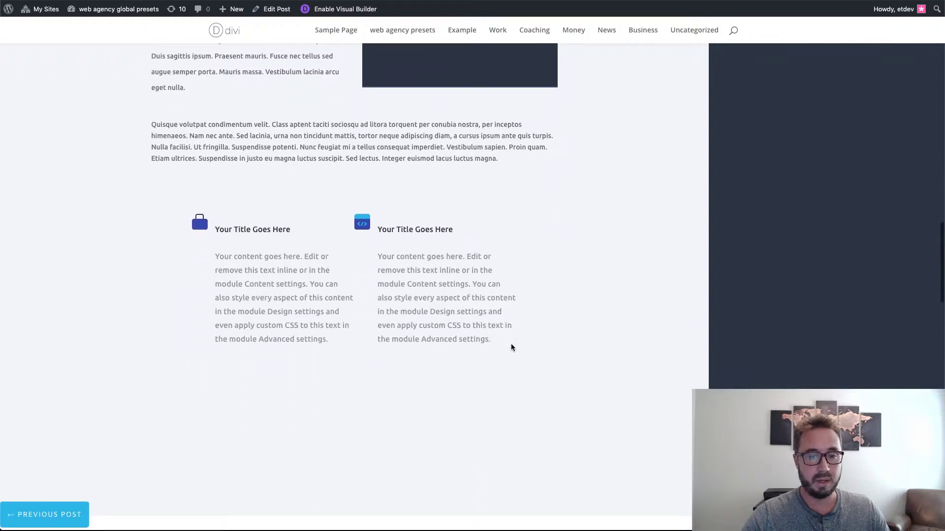
left_click_drag(511, 344, 167, 228)
left_click(527, 234)
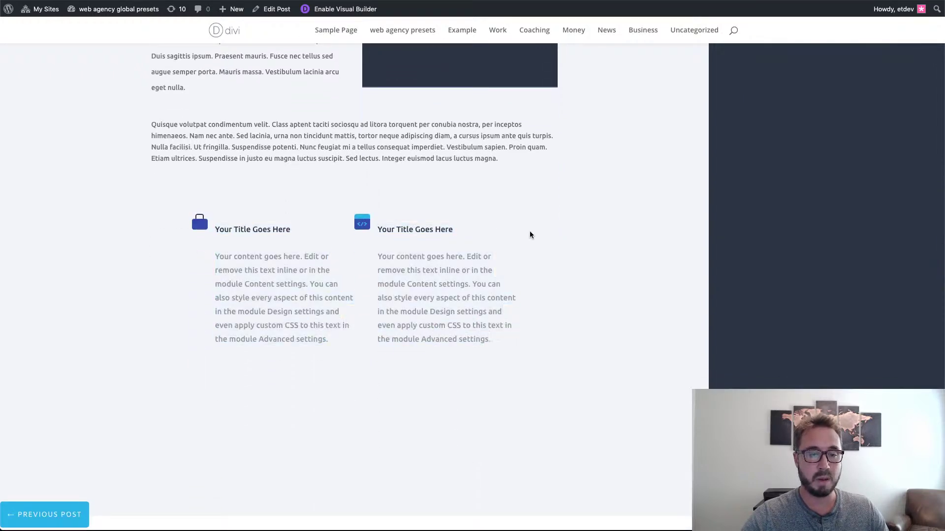
scroll(453, 295, "up", 3)
scroll(453, 247, "down", 1)
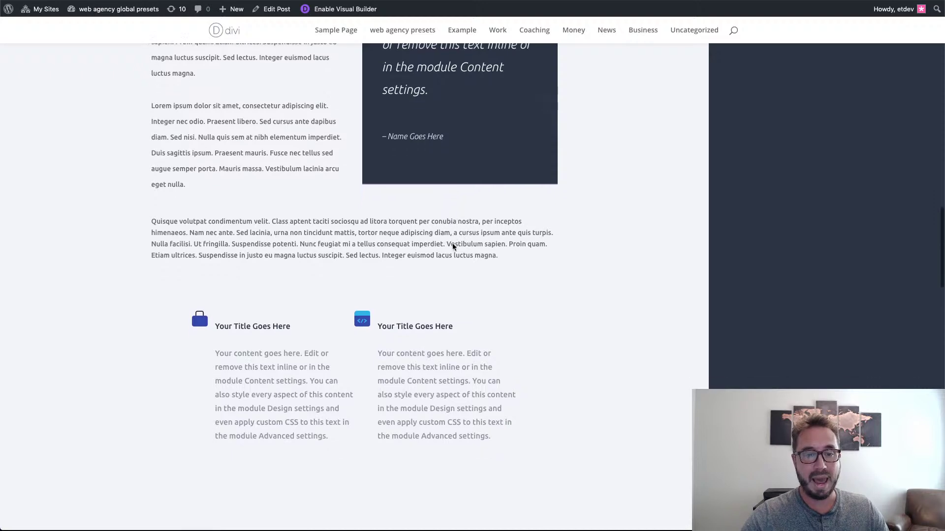
- Compare the call to action, testimonial and blurb layout blocks across the whole post with the surrounding standard content
scroll(454, 247, "up", 4)
scroll(453, 246, "up", 8)
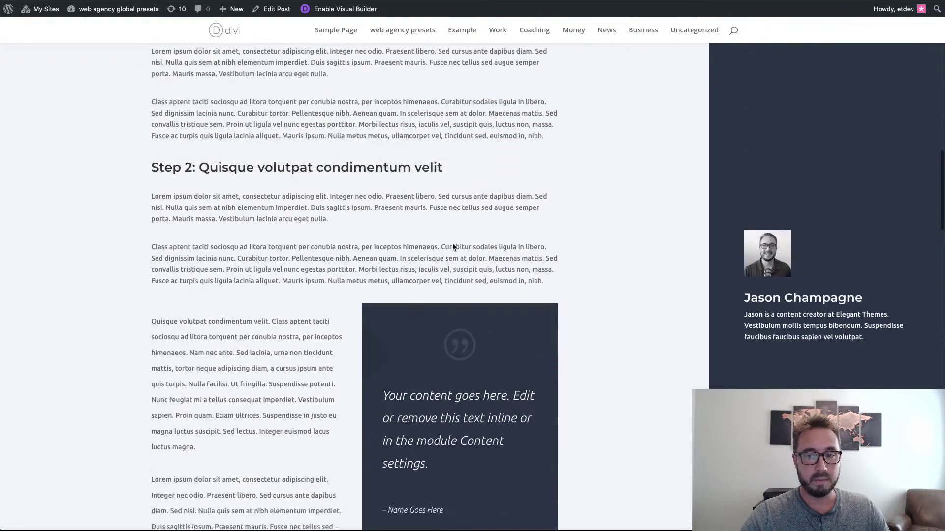
scroll(453, 244, "up", 4)
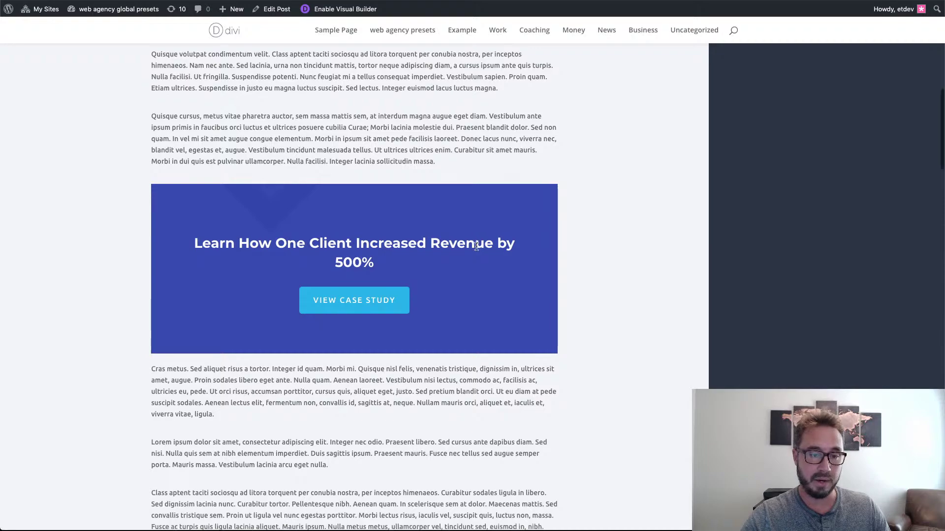
scroll(473, 246, "down", 10)
scroll(476, 246, "down", 6)
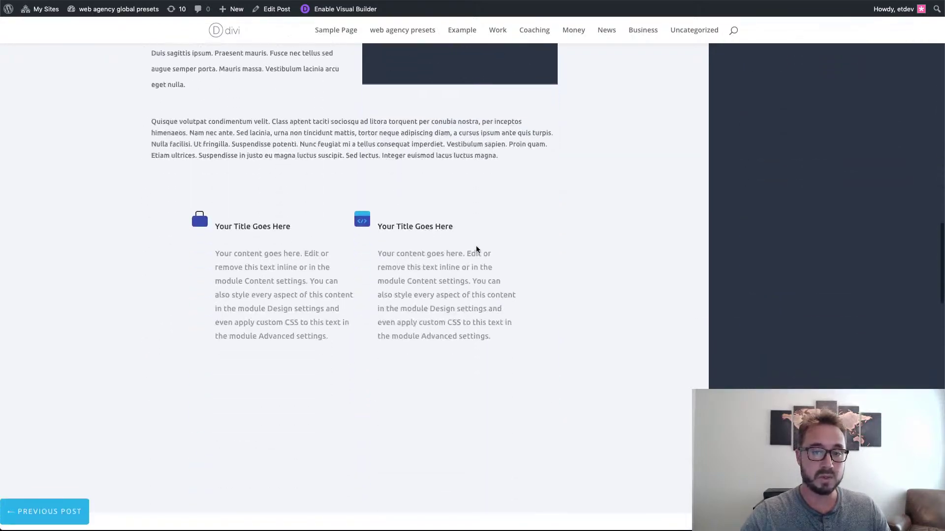
scroll(476, 247, "up", 6)
scroll(476, 246, "up", 15)
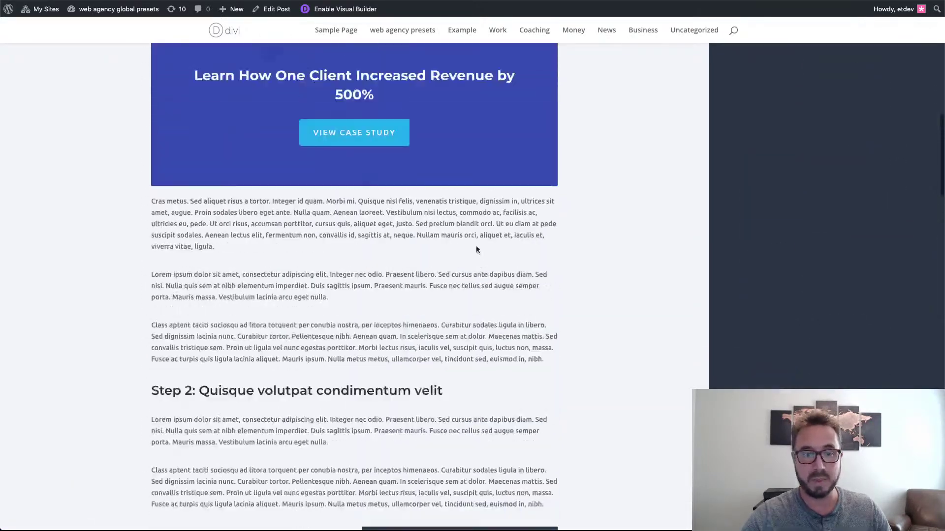
scroll(476, 248, "up", 6)
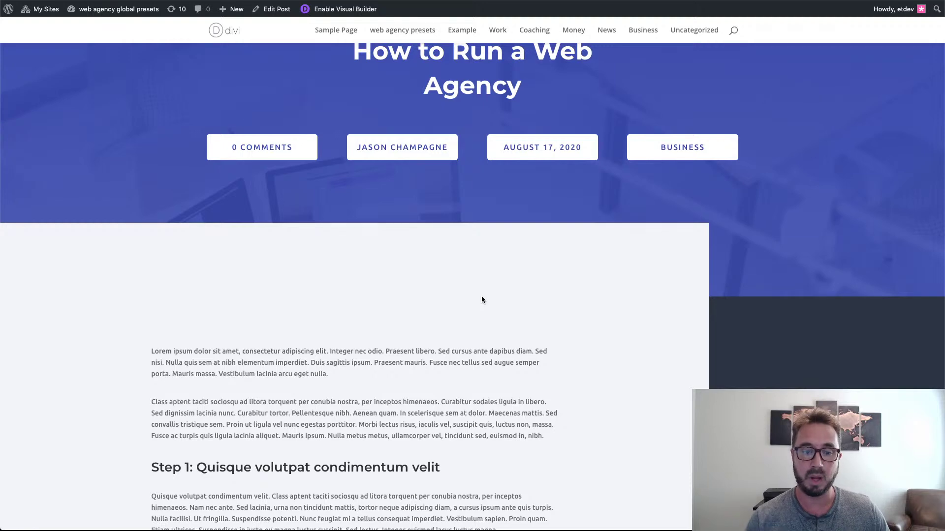
scroll(607, 330, "down", 4)
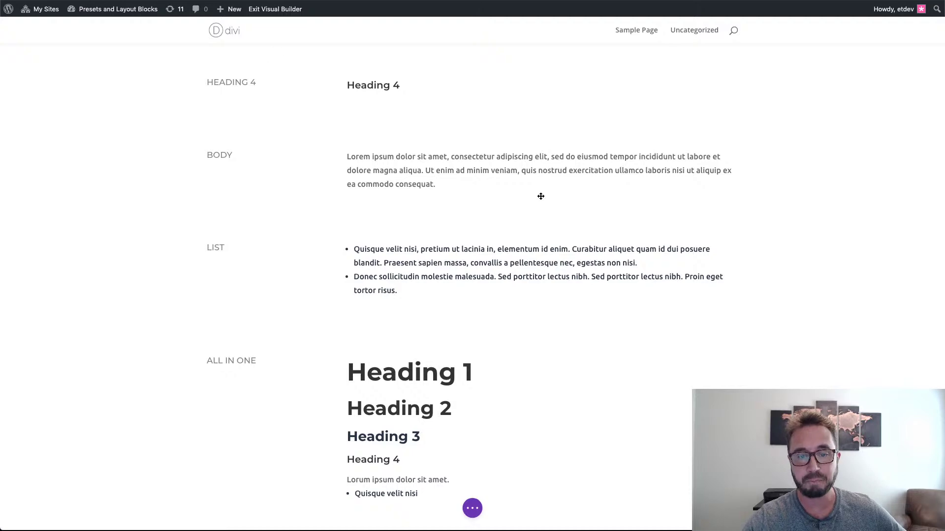
- Review the Web Agency Global Presets UI Style Guide, including its text, image and background presets
scroll(582, 221, "up", 15)
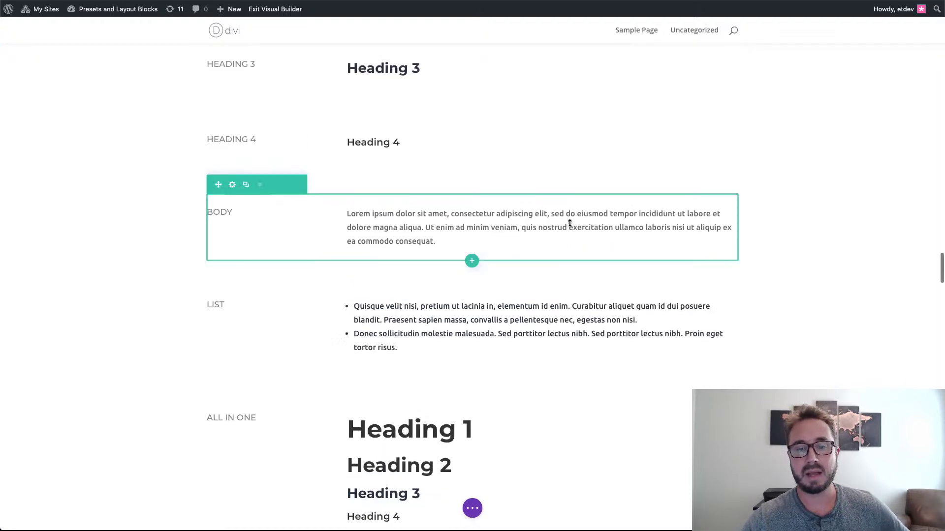
scroll(569, 223, "up", 15)
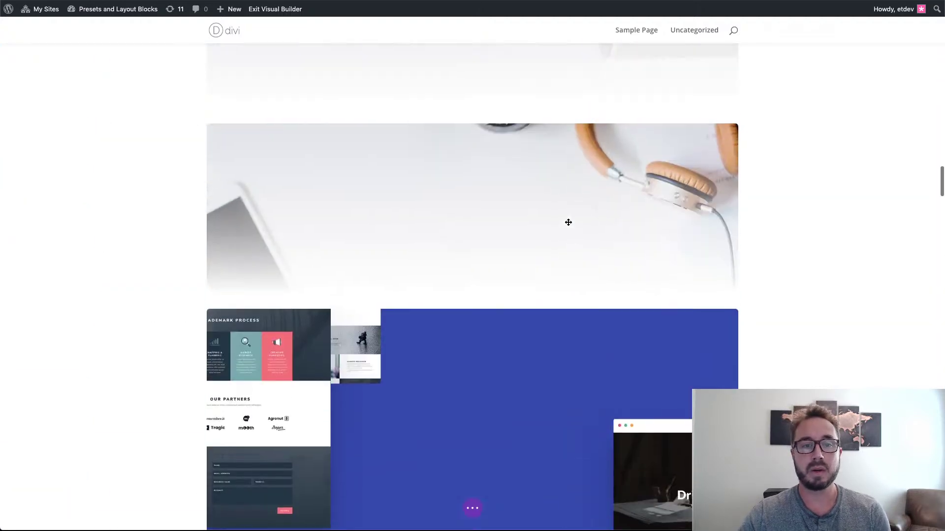
scroll(568, 222, "up", 15)
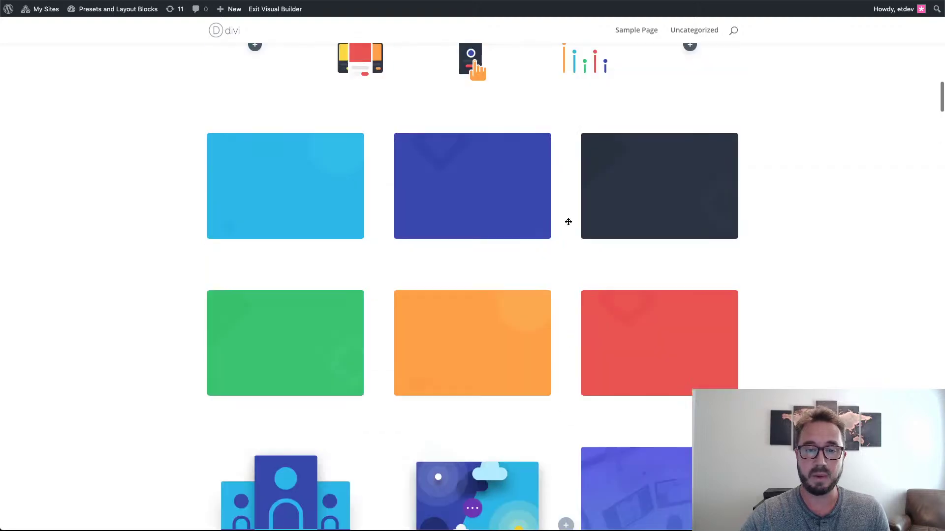
scroll(568, 222, "up", 12)
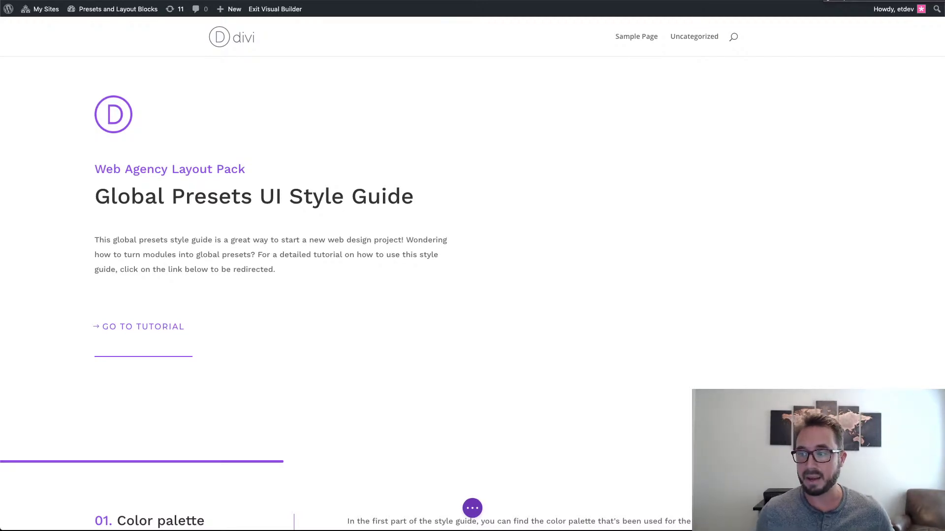
- Examine the style guide's colour palette and visuals sections down to the text styles section
scroll(702, 277, "down", 10)
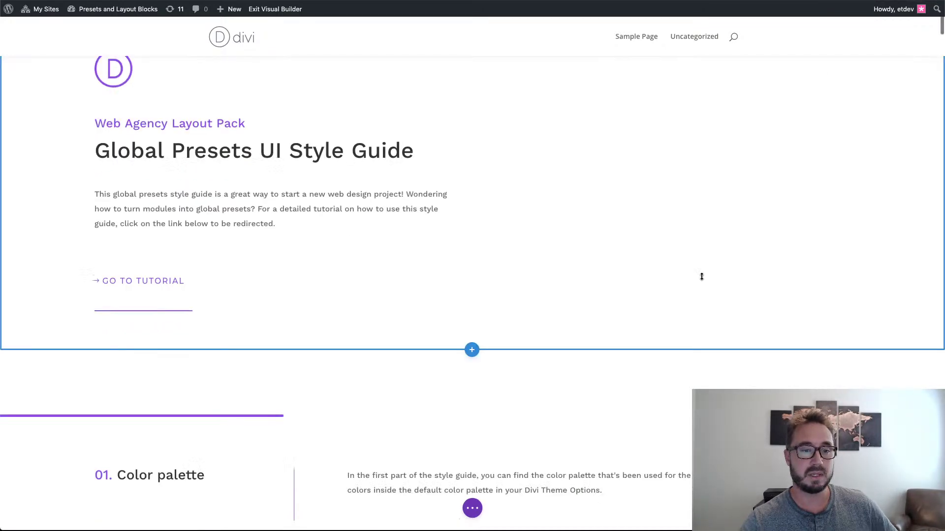
scroll(701, 276, "down", 15)
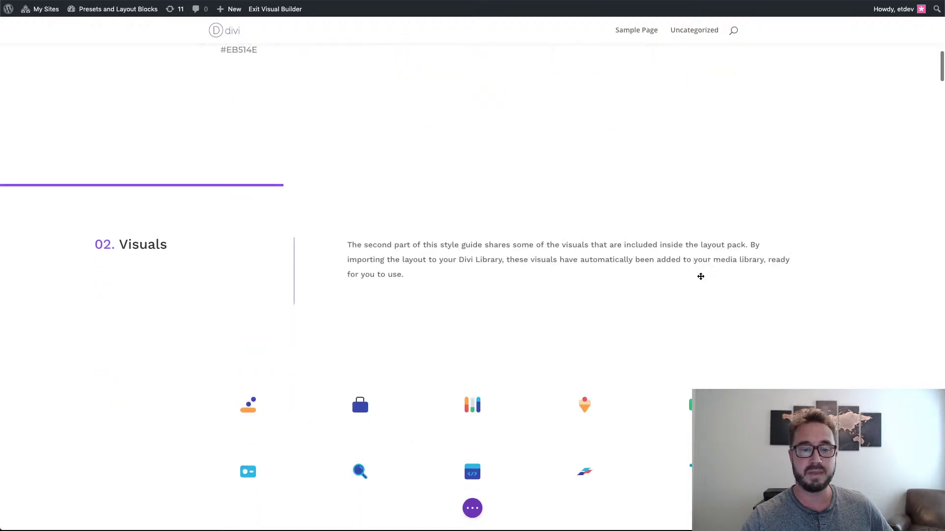
scroll(701, 275, "down", 15)
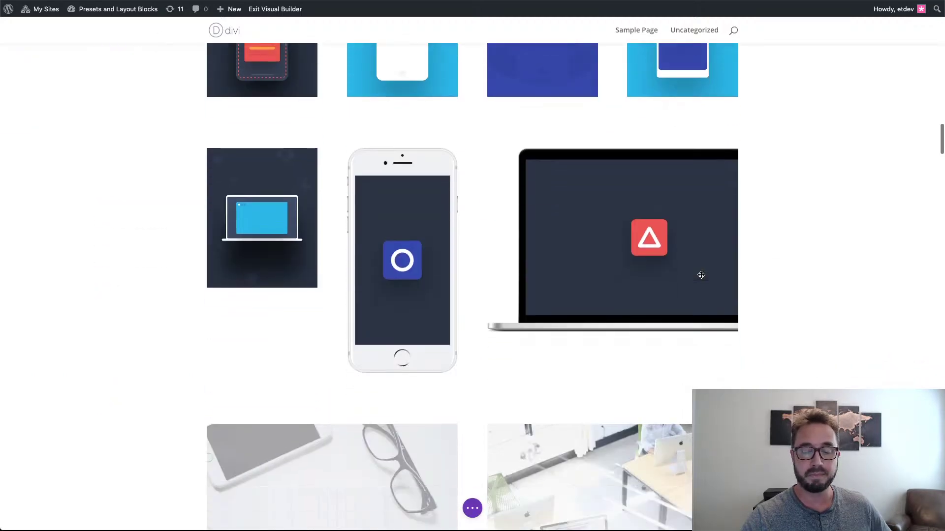
scroll(701, 276, "down", 15)
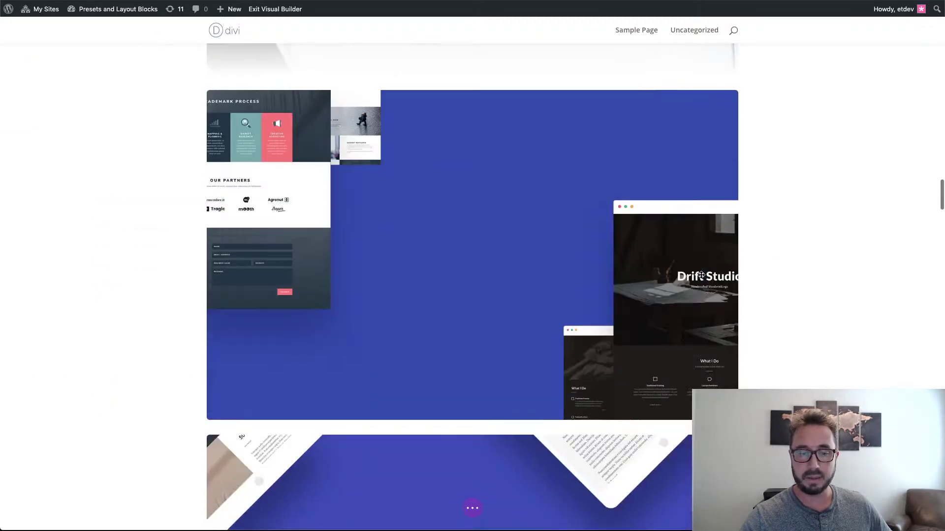
scroll(701, 275, "down", 2)
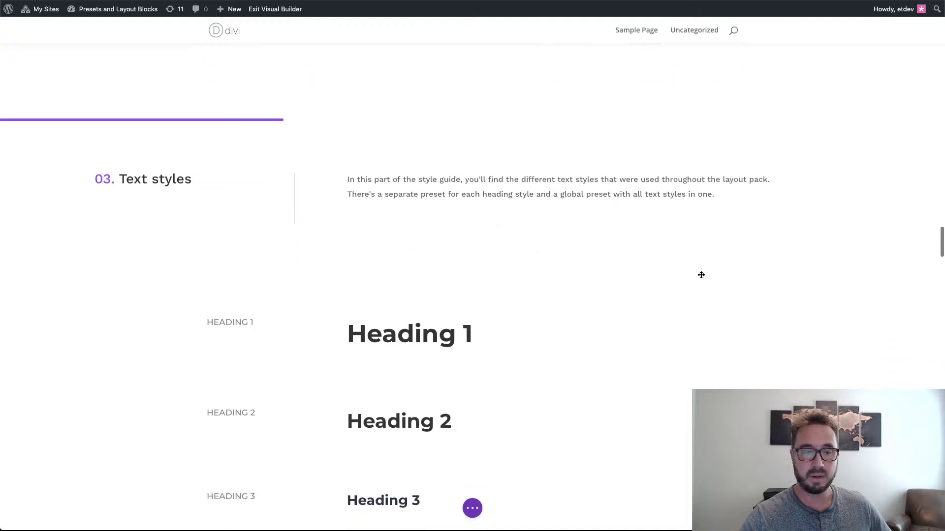
- Review the list of global presets available in the text settings of the Heading 1 sample
scroll(698, 275, "down", 1)
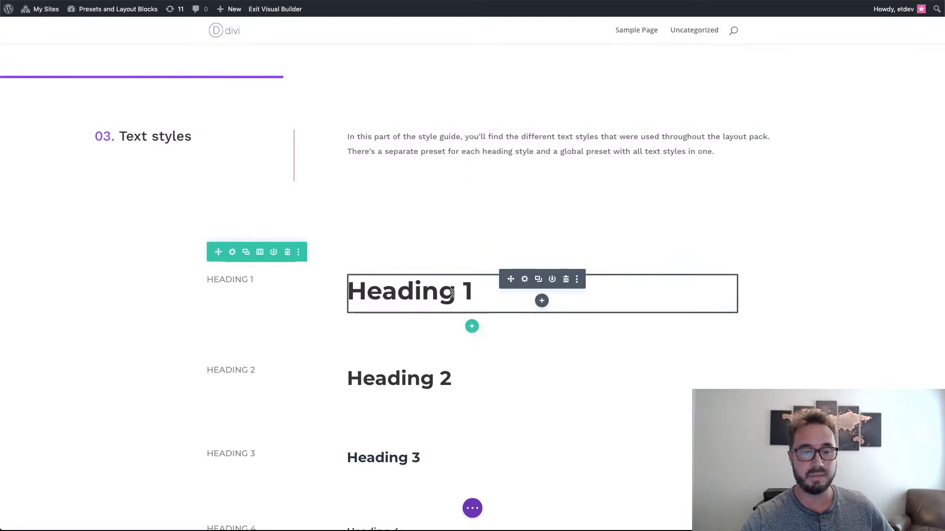
scroll(452, 290, "down", 1)
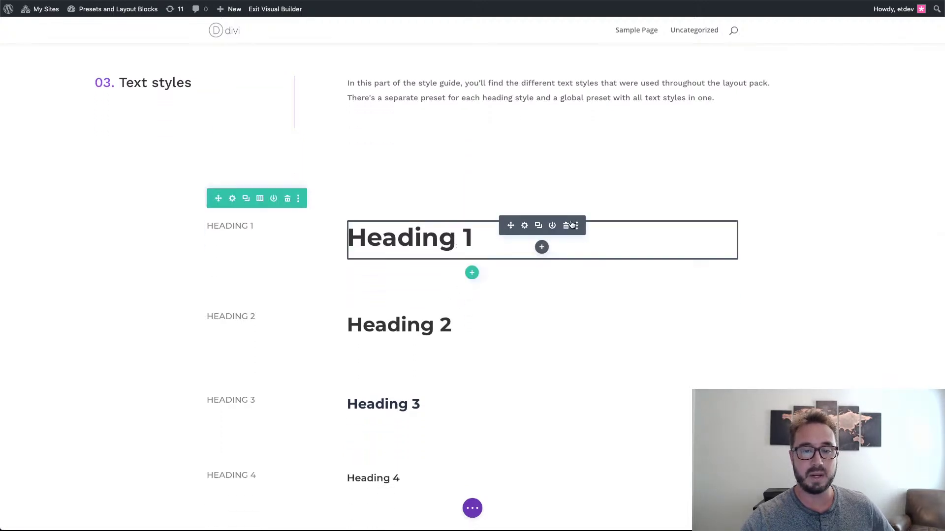
left_click(526, 229)
left_click_drag(112, 37, 363, 65)
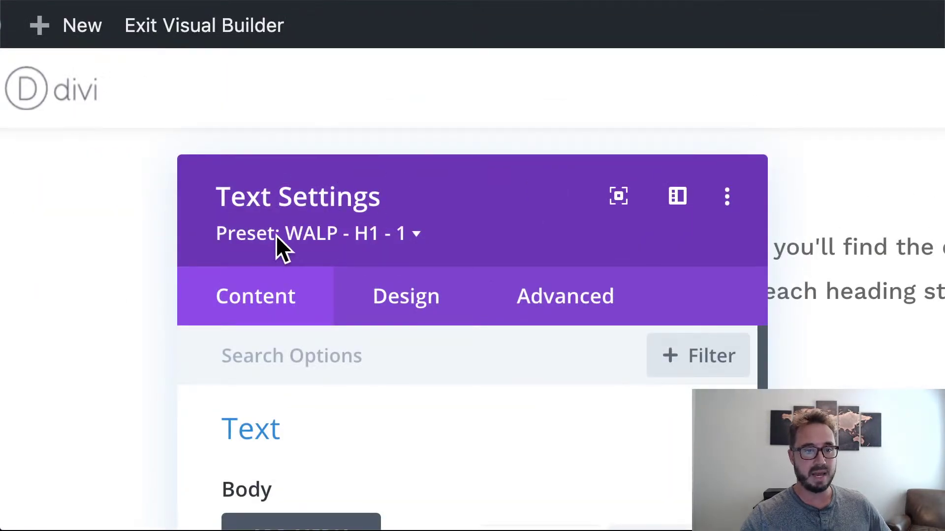
left_click(275, 235)
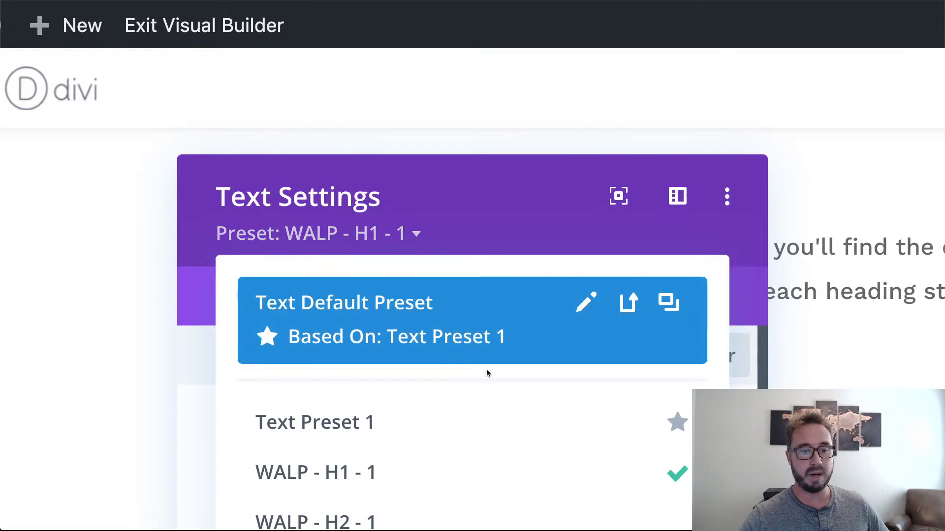
left_click(742, 159)
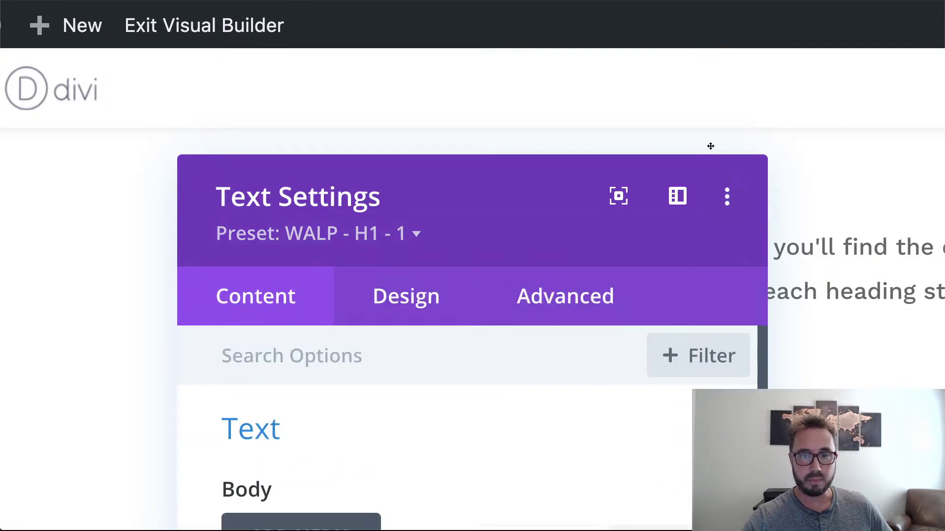
scroll(770, 217, "down", 5)
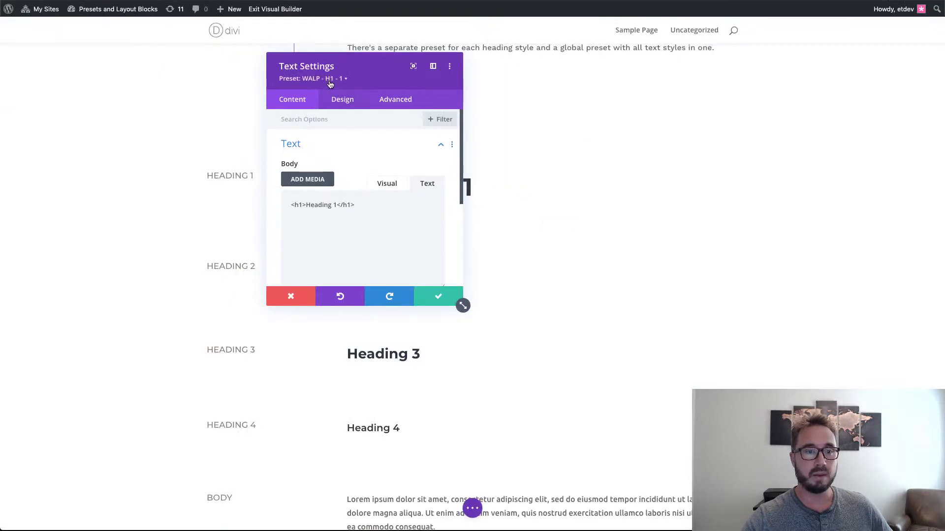
left_click(330, 81)
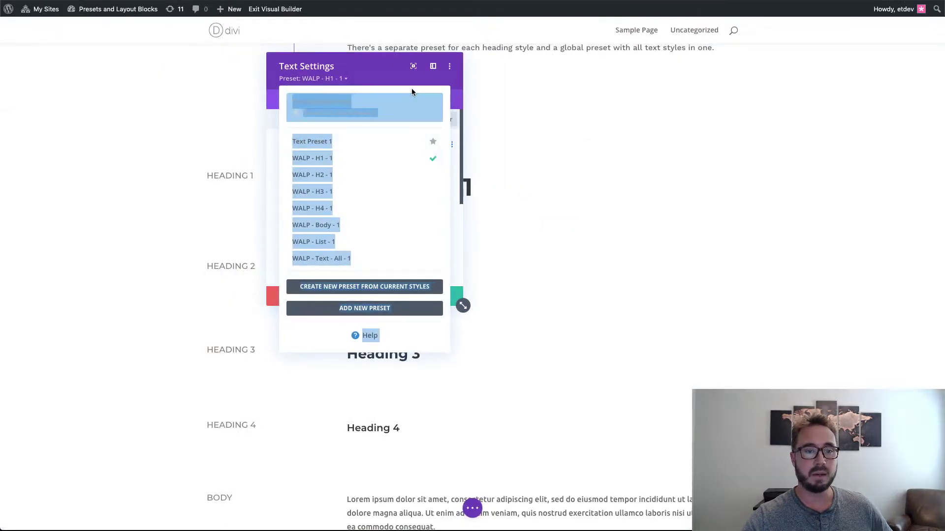
left_click(384, 76)
left_click(346, 79)
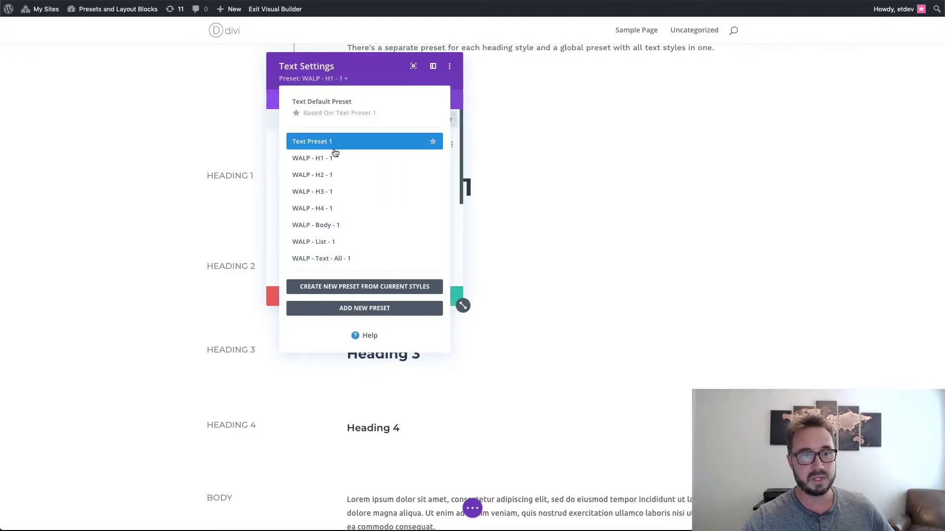
left_click(519, 248)
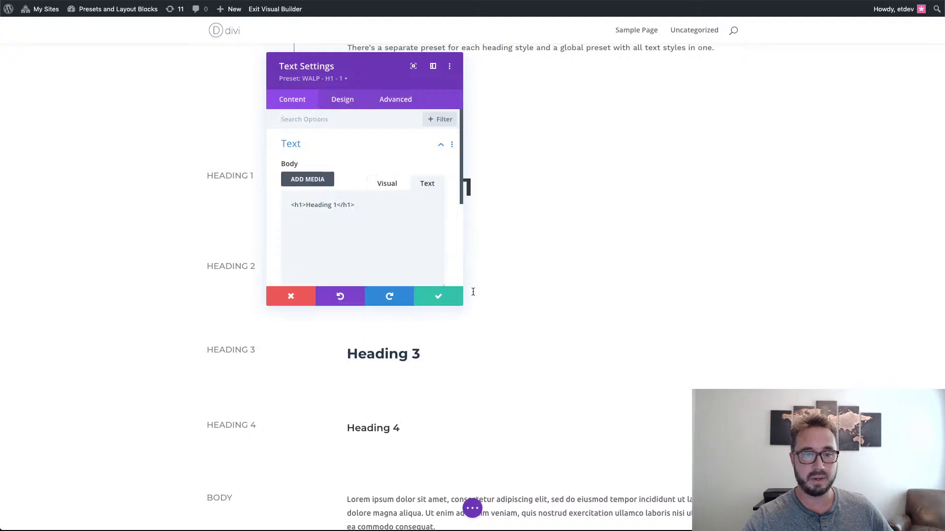
left_click(442, 302)
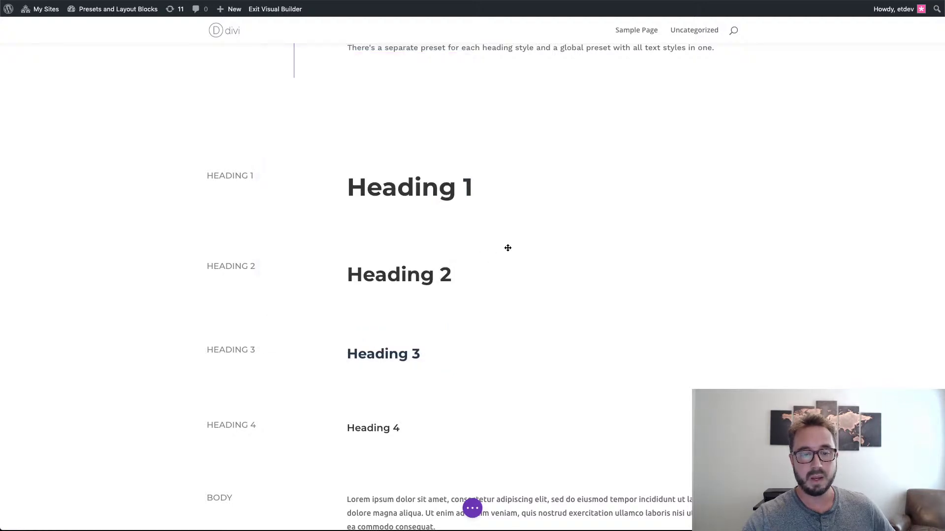
- Try the WALP - Button 3, WALP - Button 1, WALP - Button 4 and again WALP - Button 3 presets on the Button 2 sample
scroll(511, 249, "down", 5)
scroll(511, 249, "down", 15)
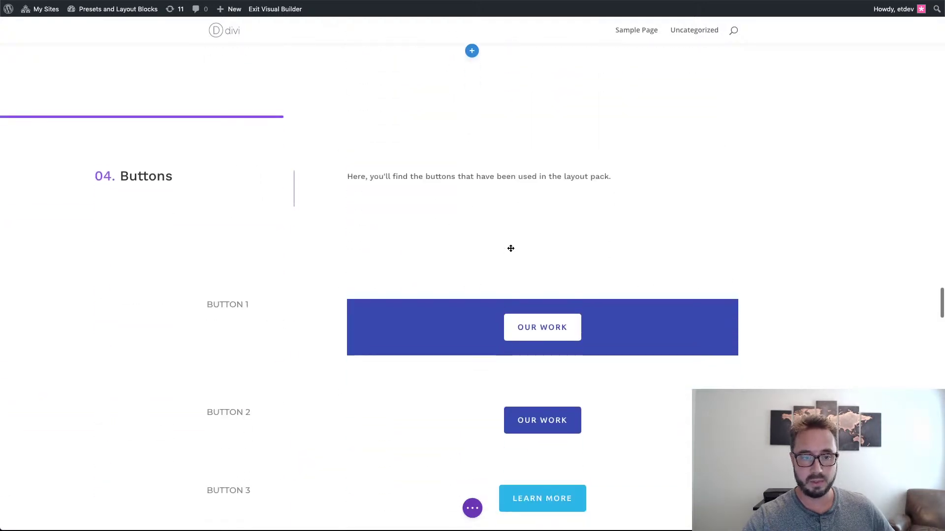
scroll(511, 249, "down", 2)
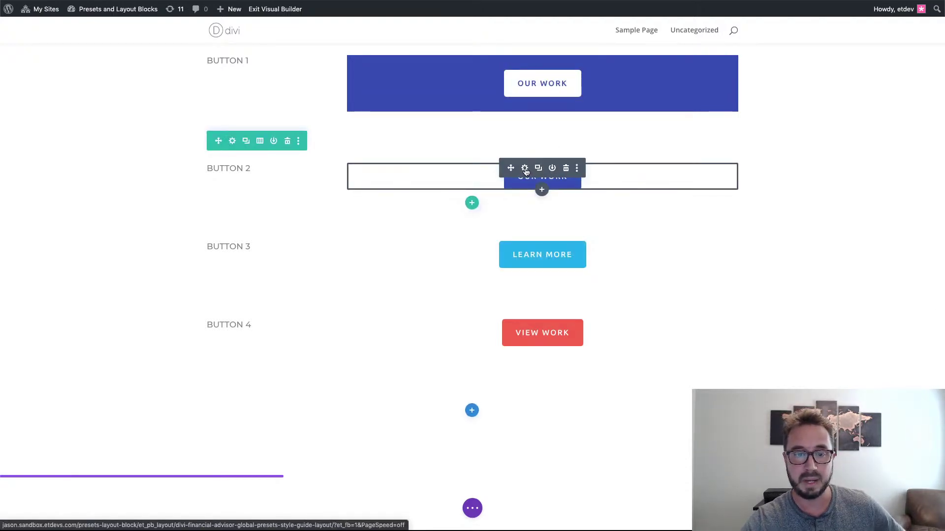
left_click(525, 168)
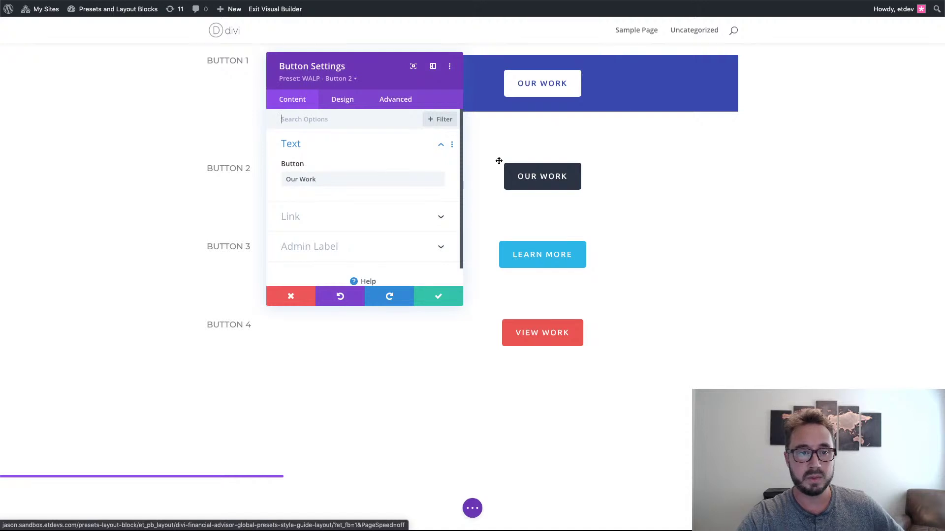
left_click(349, 80)
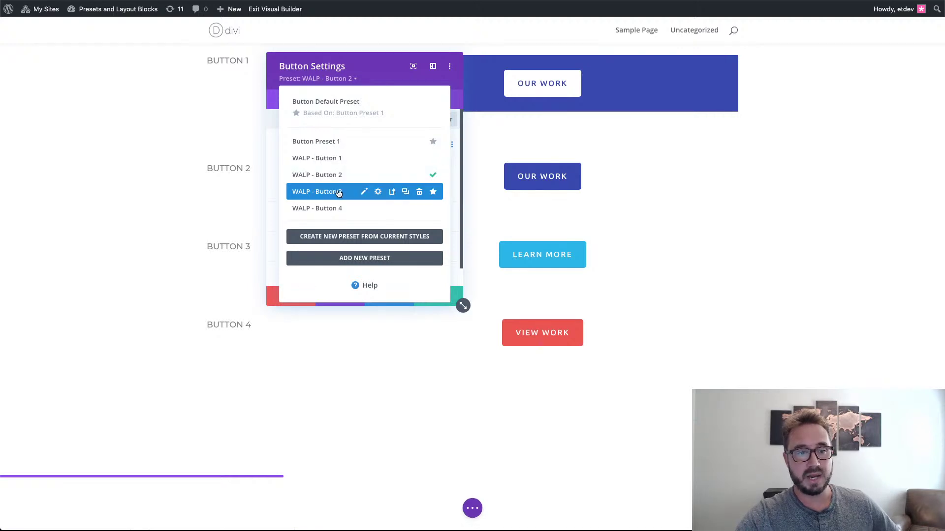
left_click(339, 194)
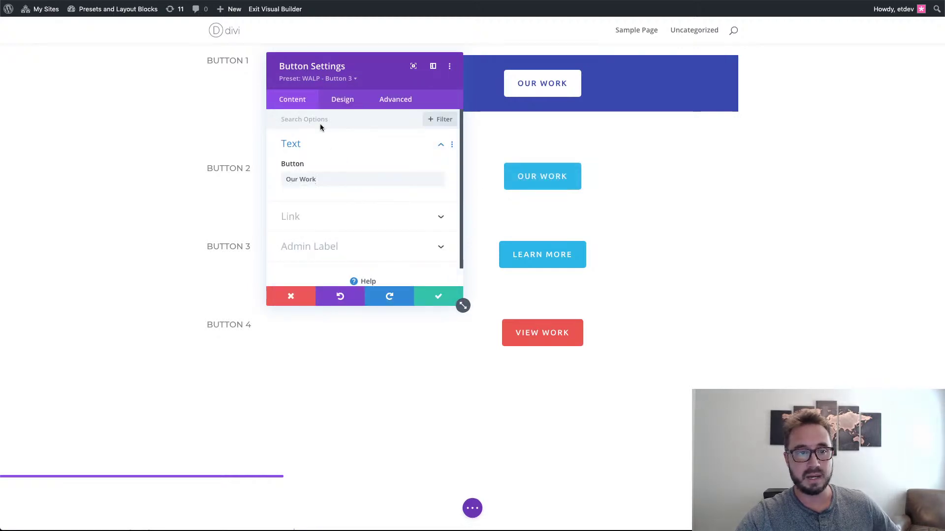
left_click(346, 79)
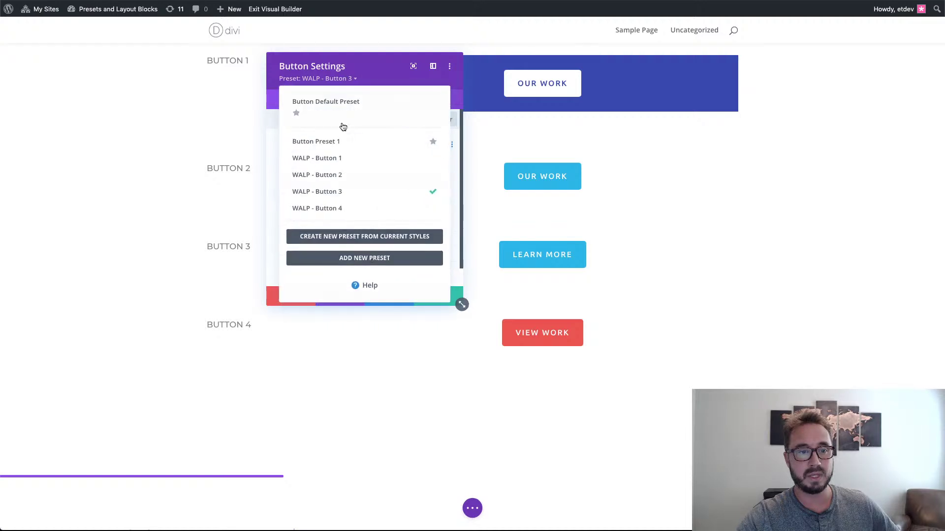
left_click(334, 158)
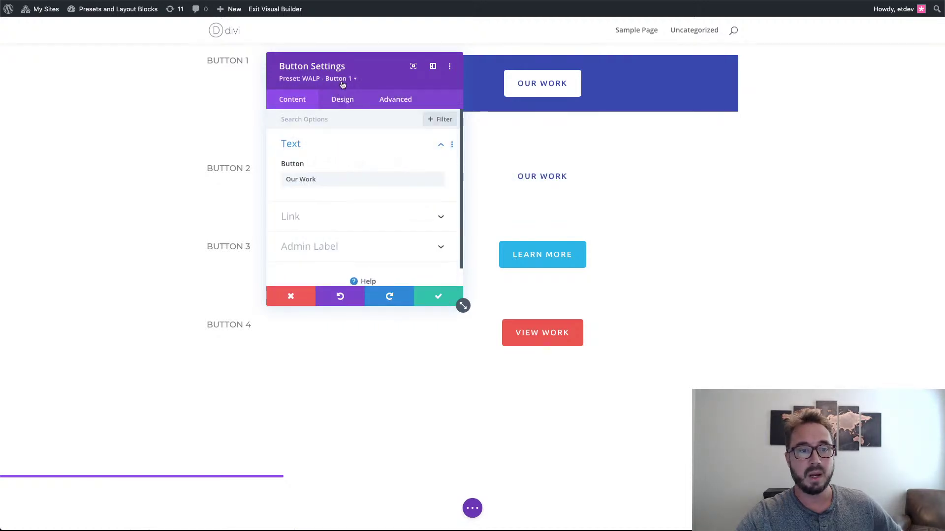
left_click(342, 81)
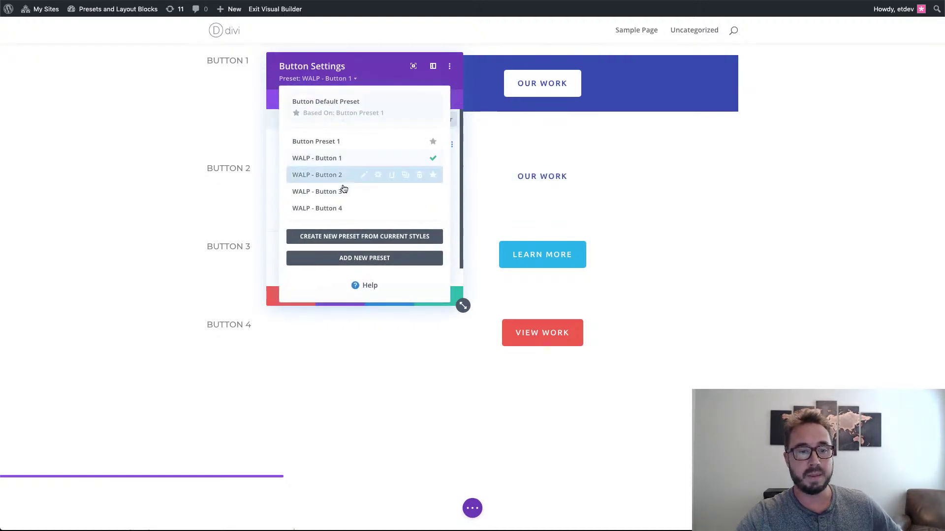
left_click(331, 208)
left_click(338, 78)
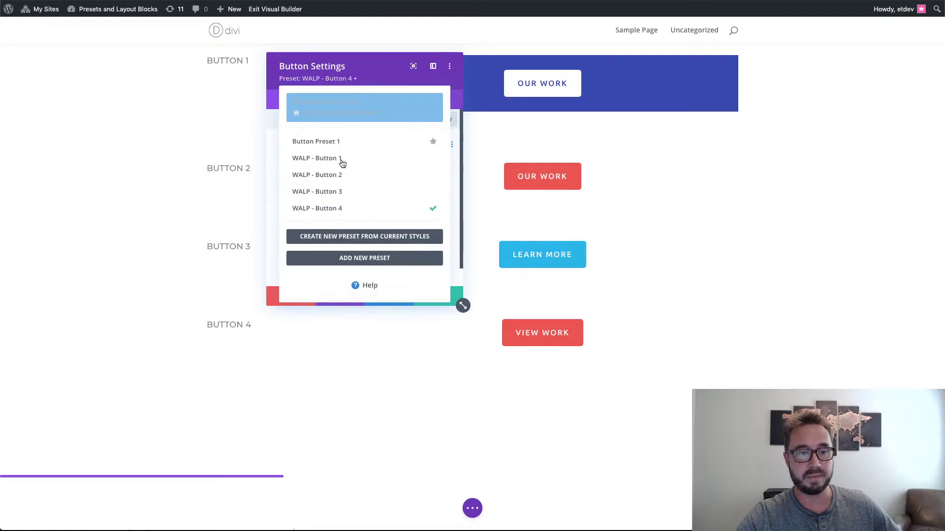
left_click(332, 195)
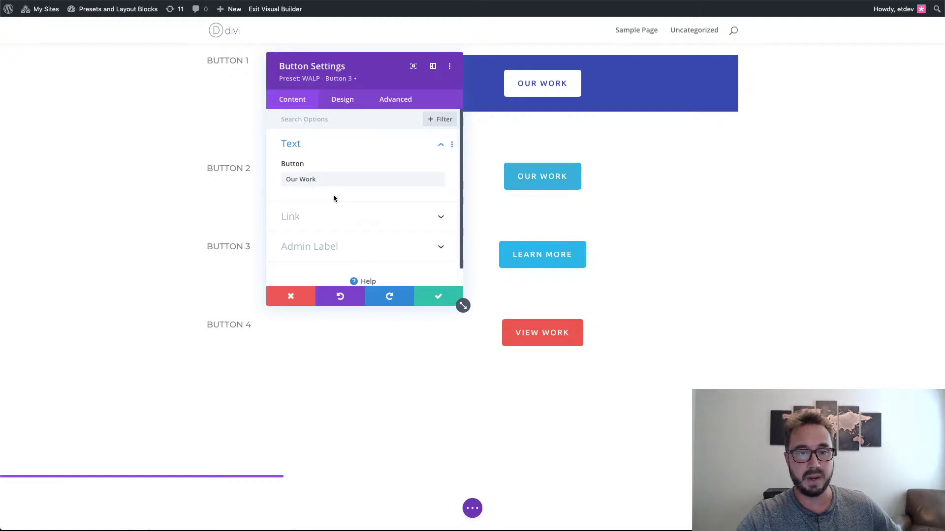
- Switch the Button 2 sample to the WALP - Button 1 preset and back to WALP - Button 3
left_click(340, 79)
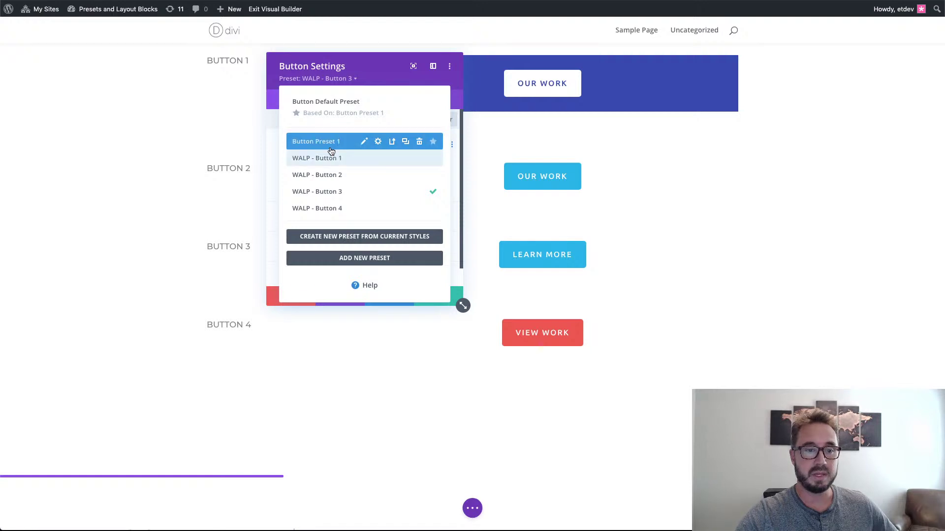
left_click(330, 158)
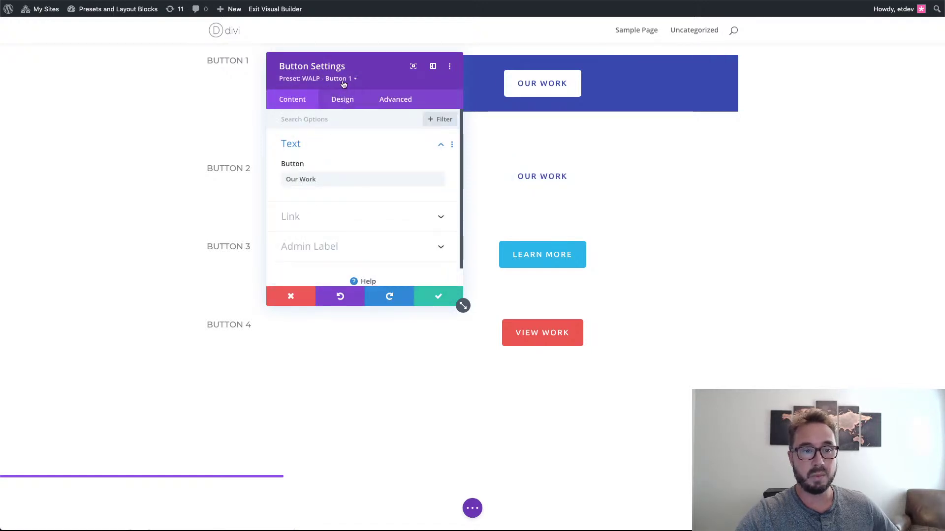
left_click(343, 81)
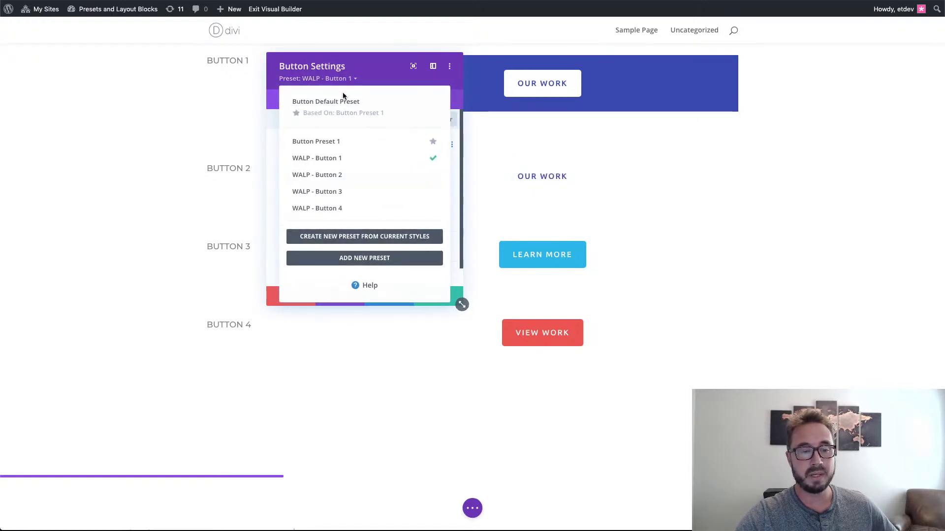
left_click(331, 192)
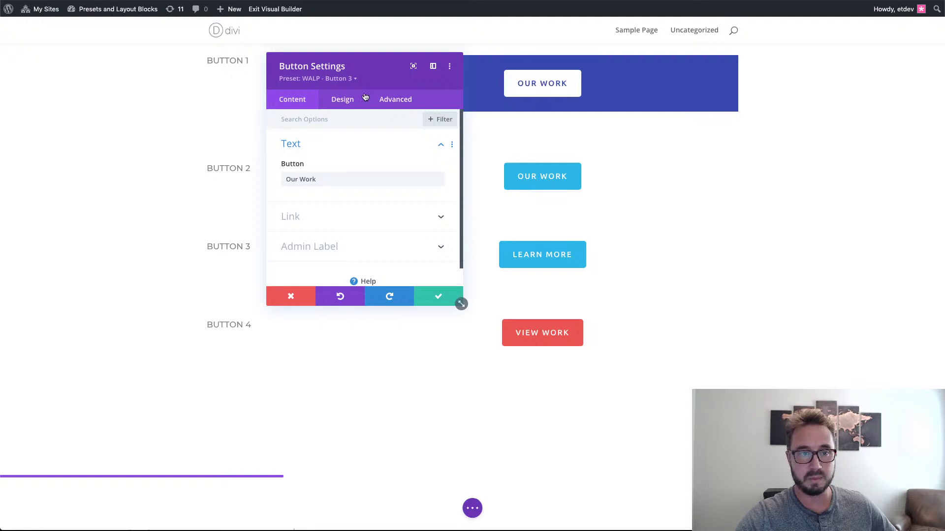
- Apply the WALP - Button 2 preset to the Button 2 sample and save its settings
left_click(347, 80)
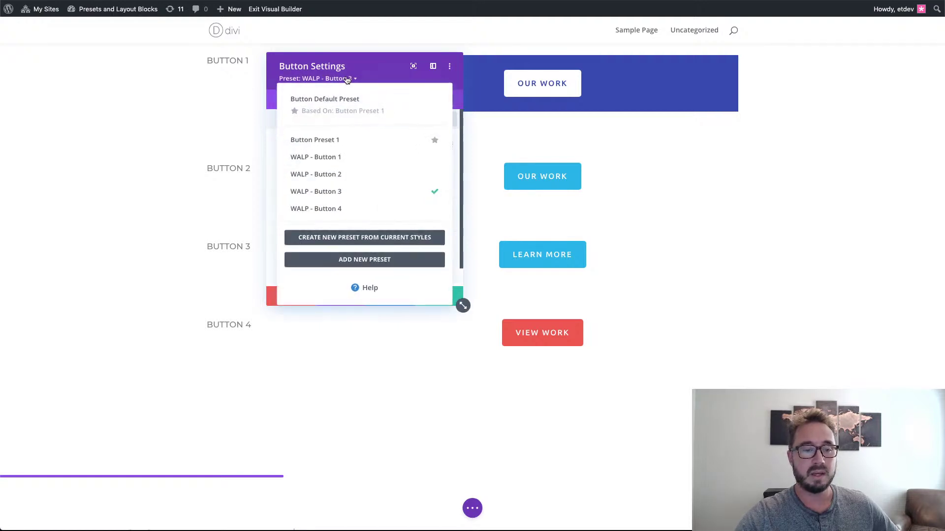
left_click(333, 169)
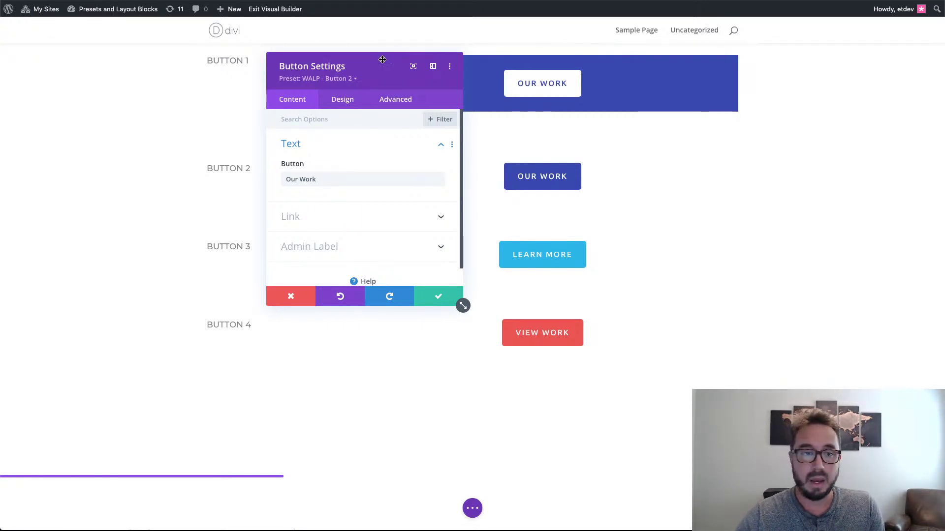
left_click_drag(365, 65, 358, 78)
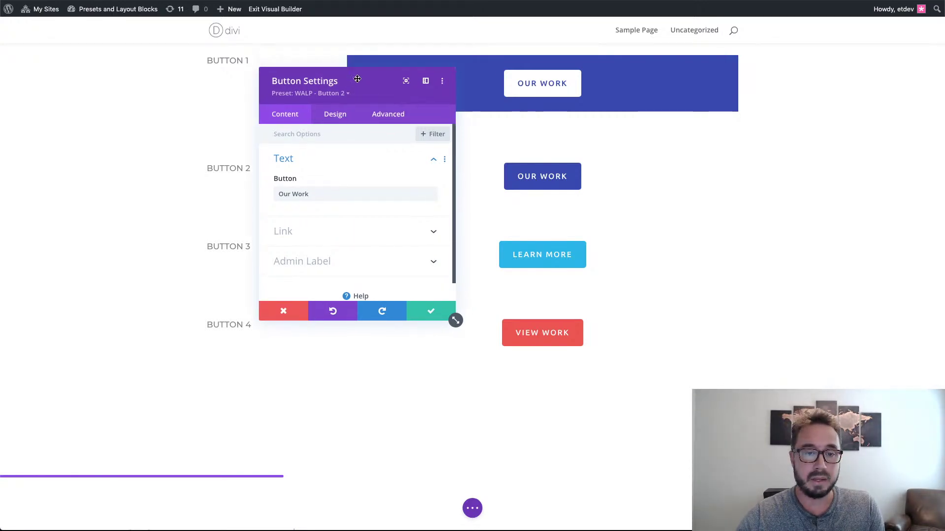
left_click(432, 312)
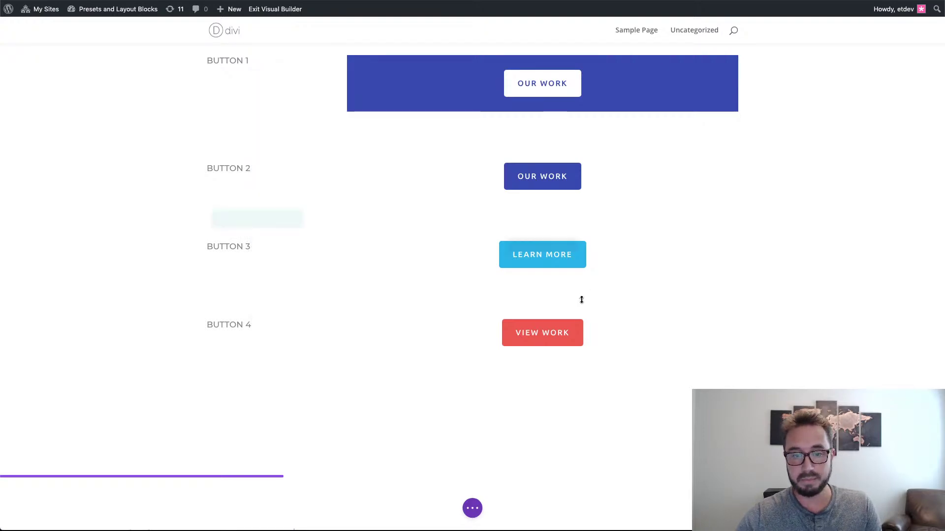
- Review the presets available in the settings of the video module sample under Other modules
scroll(571, 300, "down", 5)
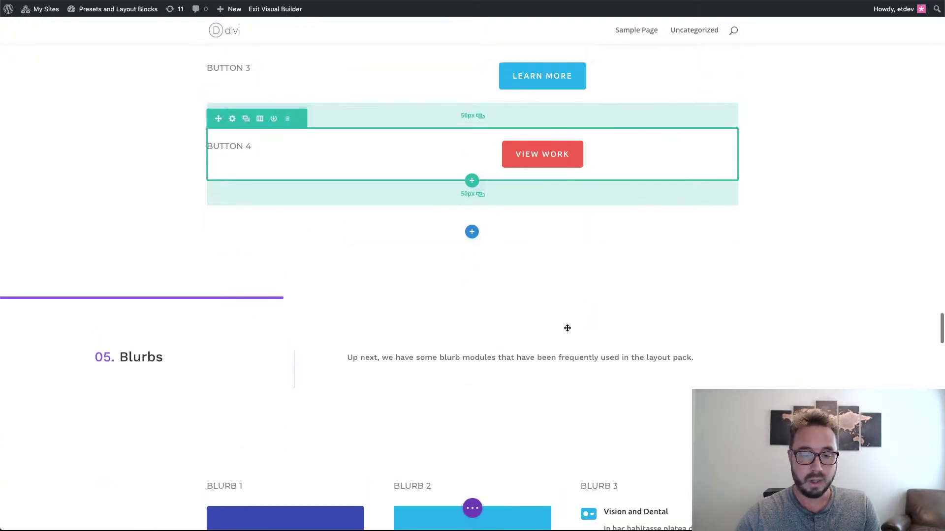
scroll(567, 328, "down", 10)
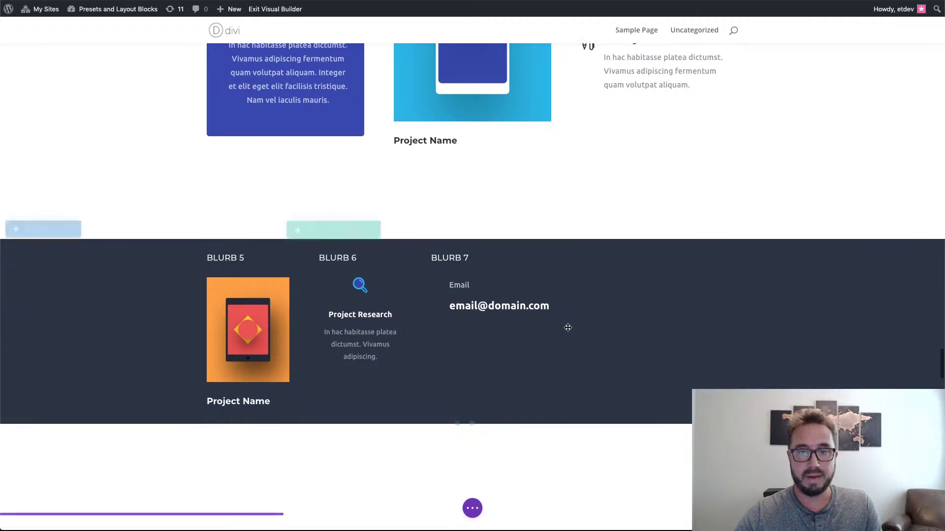
scroll(568, 328, "down", 10)
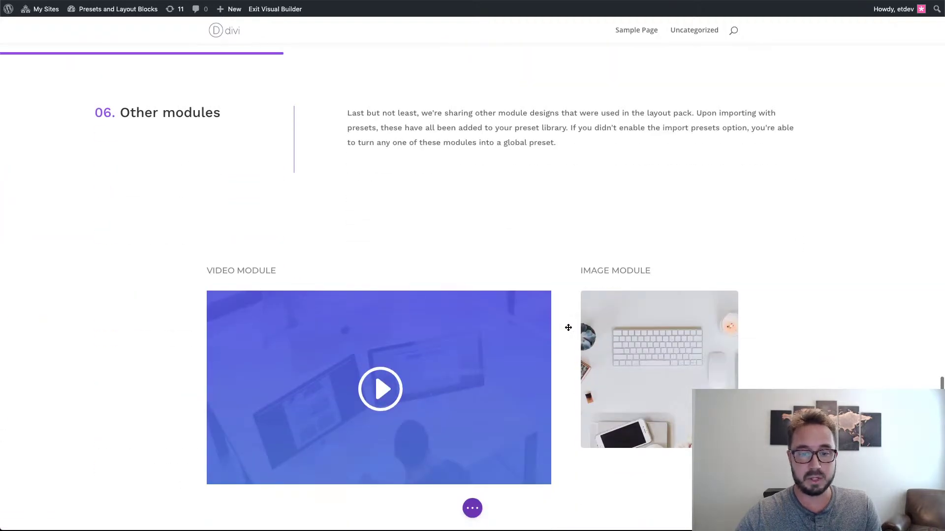
scroll(569, 328, "down", 3)
mouse_move(350, 211)
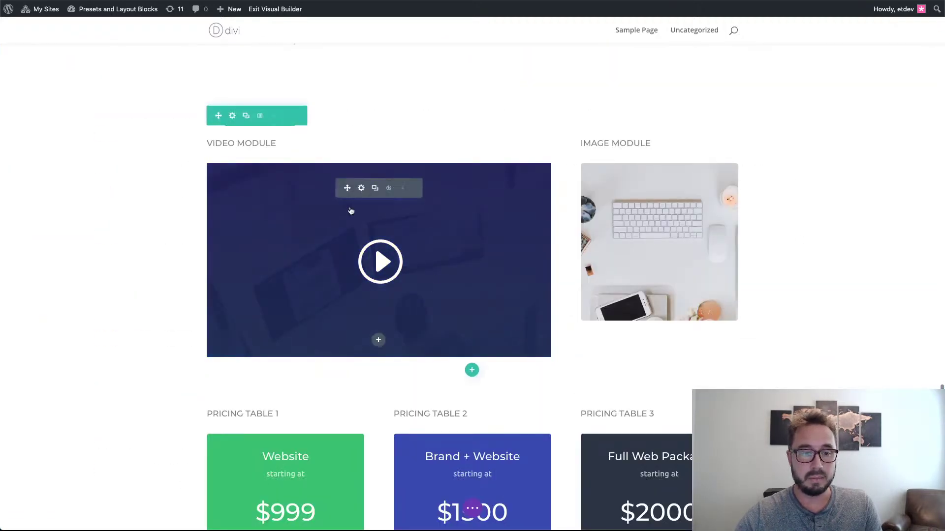
left_click(361, 189)
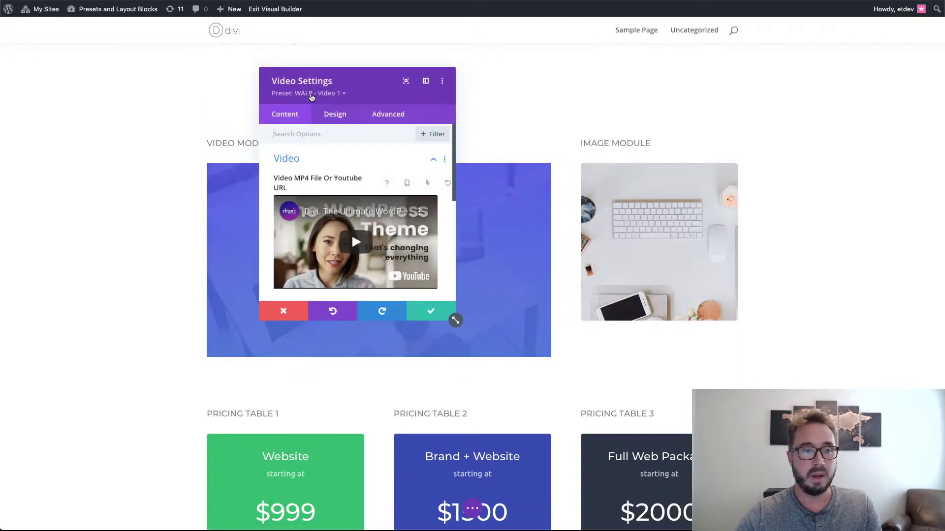
left_click(311, 93)
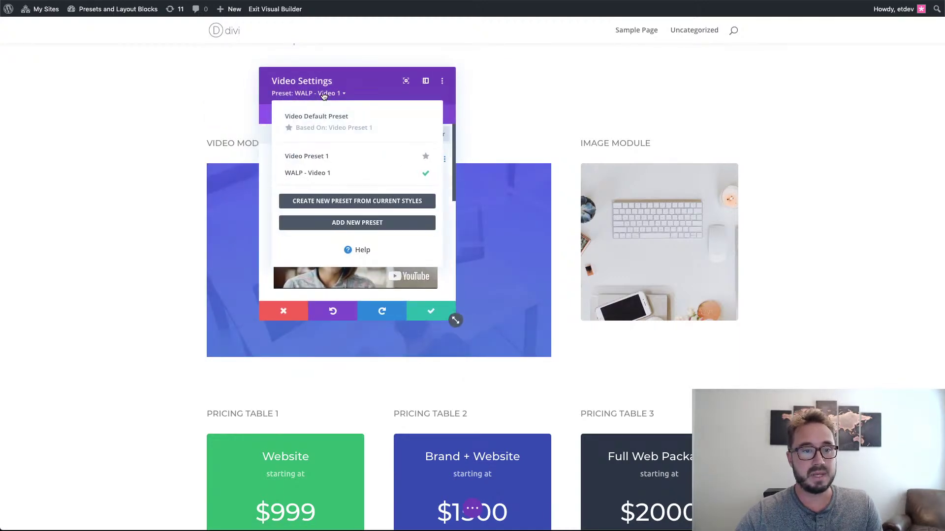
left_click(435, 309)
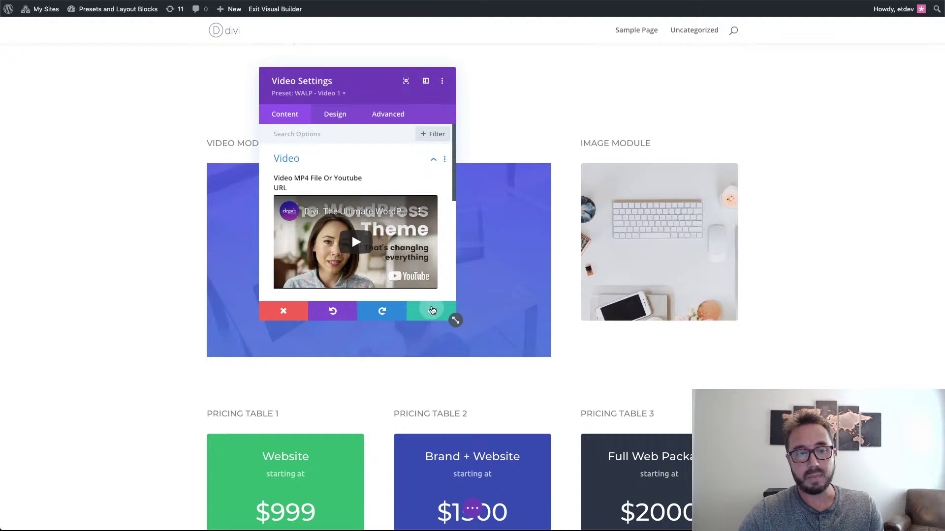
left_click(433, 311)
- Look over the Other modules section, from its introduction and the video and image samples to the pricing tables
mouse_move(338, 142)
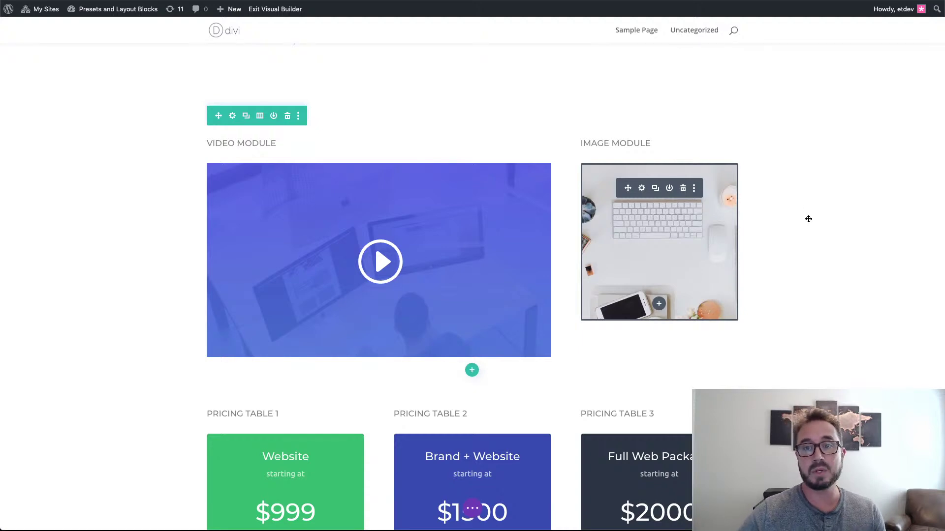
scroll(797, 230, "up", 3)
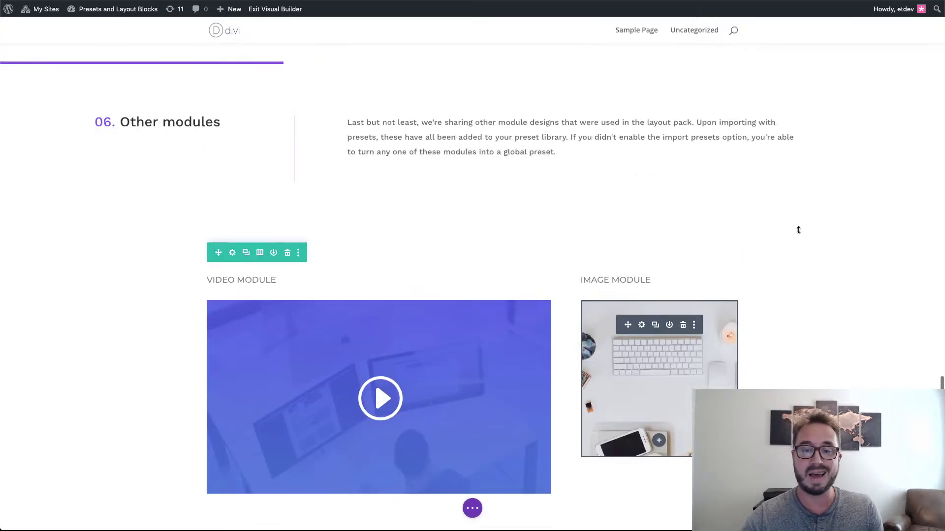
scroll(799, 230, "up", 3)
scroll(798, 230, "up", 1)
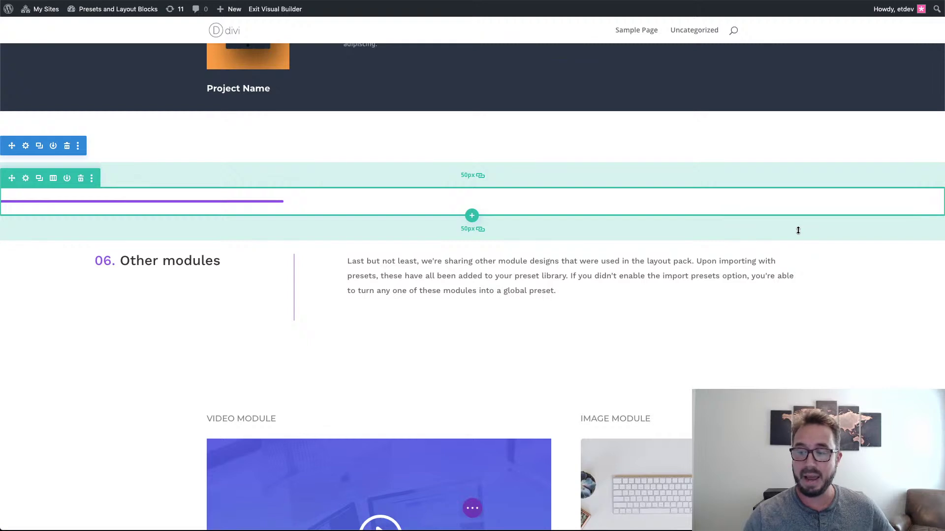
scroll(840, 316, "down", 4)
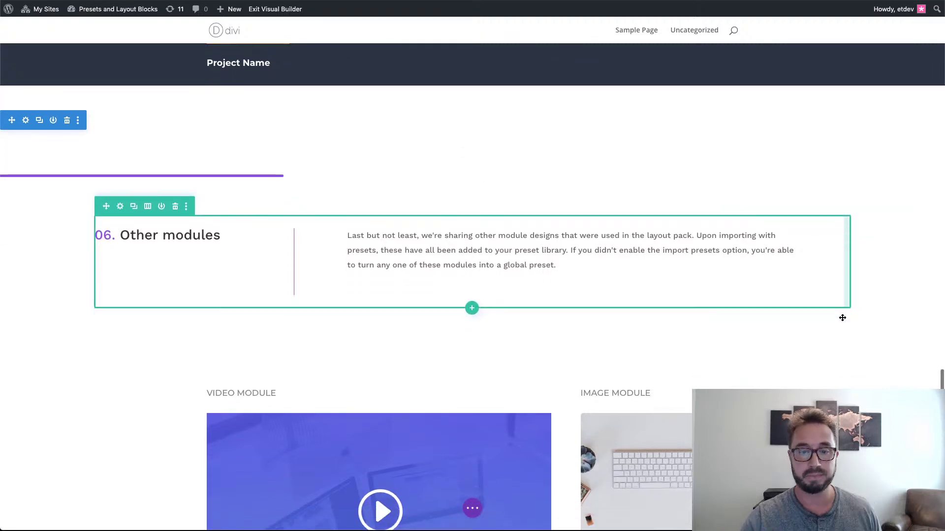
scroll(842, 320, "down", 2)
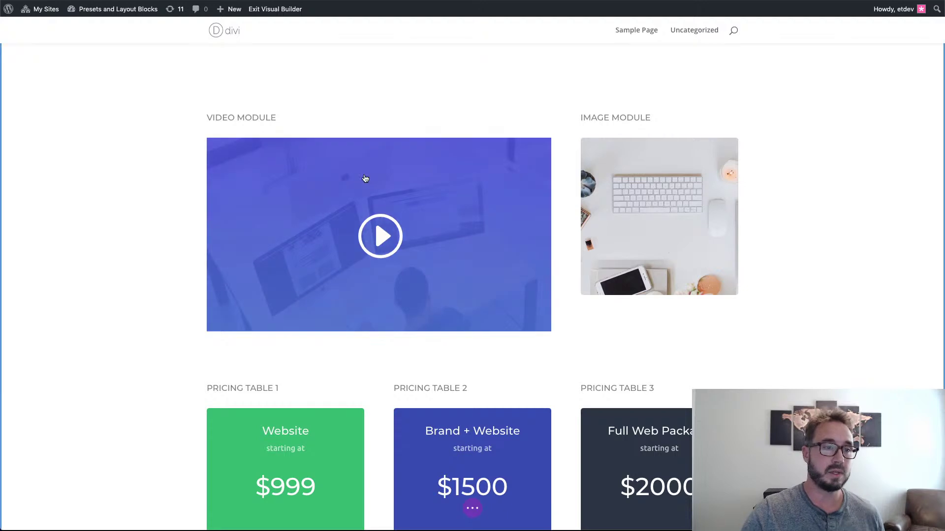
scroll(365, 179, "down", 4)
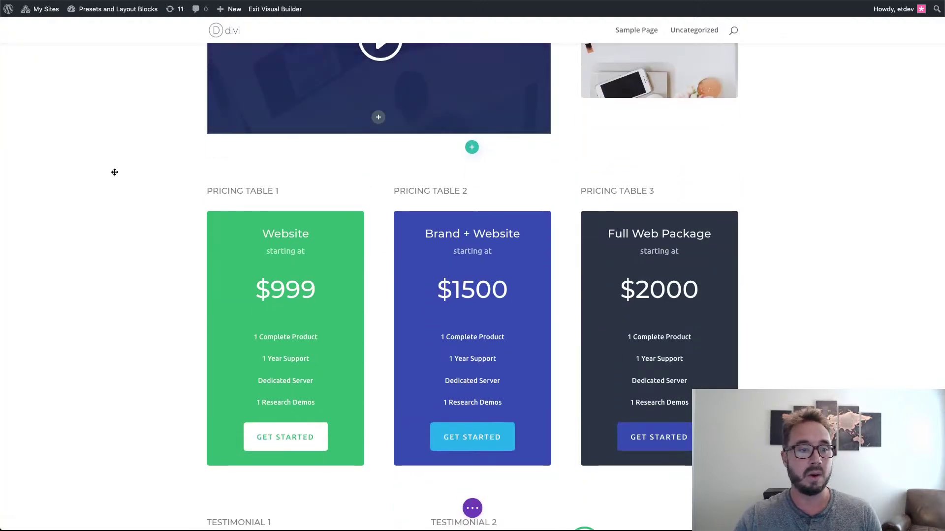
- Leave the visual builder for the site dashboard, discarding the unsaved changes
scroll(120, 171, "up", 2)
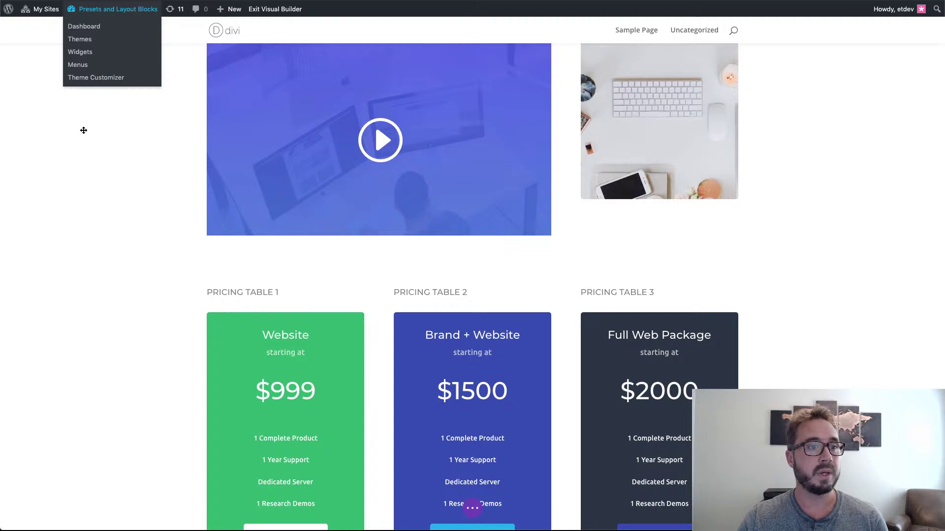
left_click(109, 26)
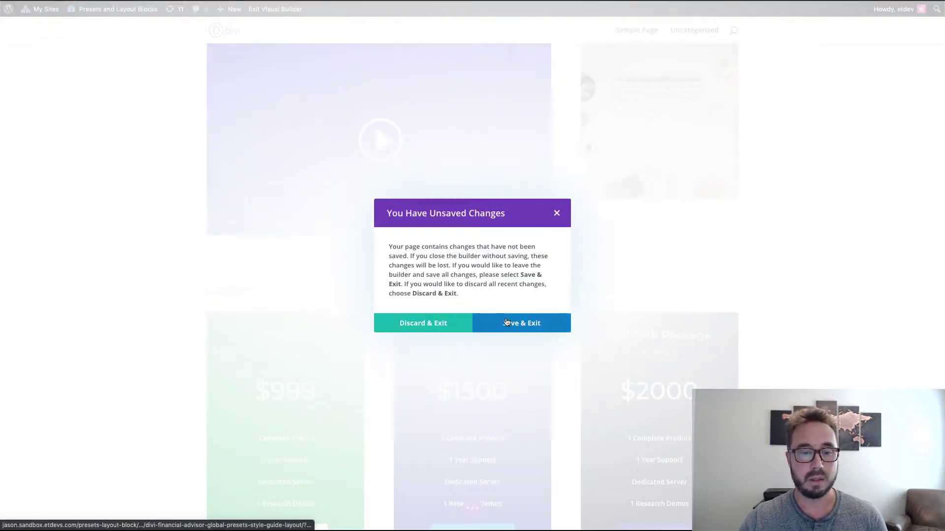
left_click(426, 329)
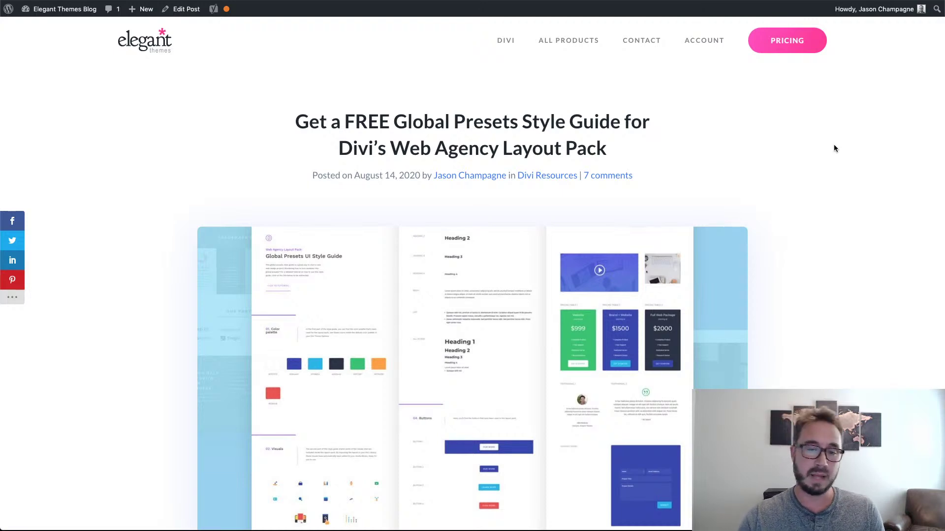
- In the Elegant Themes post on the Web Agency global presets style guide, go to the section for downloading the files
left_click_drag(644, 155, 272, 99)
left_click(753, 144)
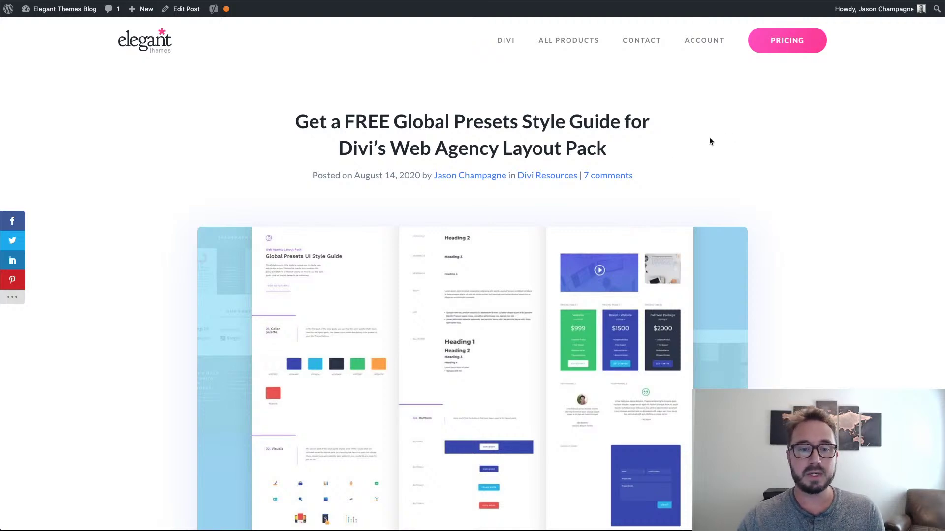
scroll(710, 140, "down", 8)
scroll(490, 360, "down", 3)
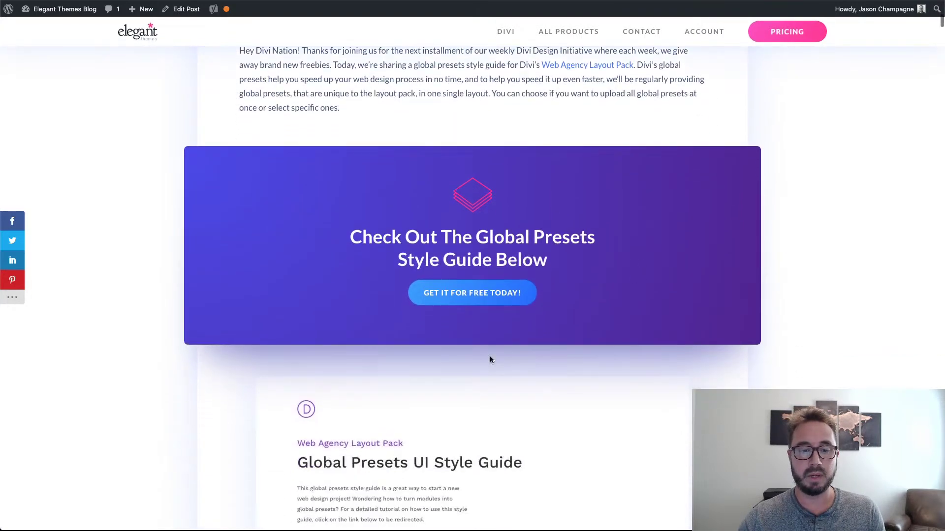
left_click(480, 292)
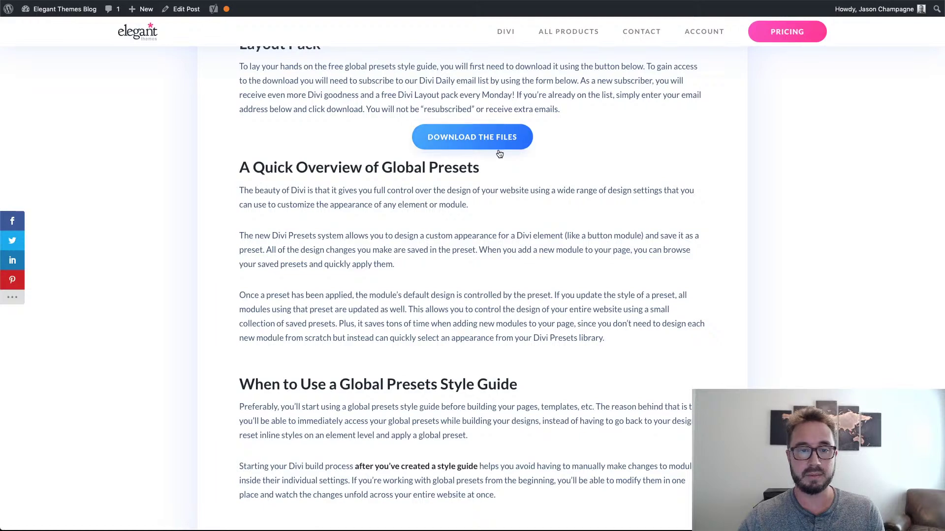
scroll(505, 155, "up", 2)
scroll(495, 187, "up", 1)
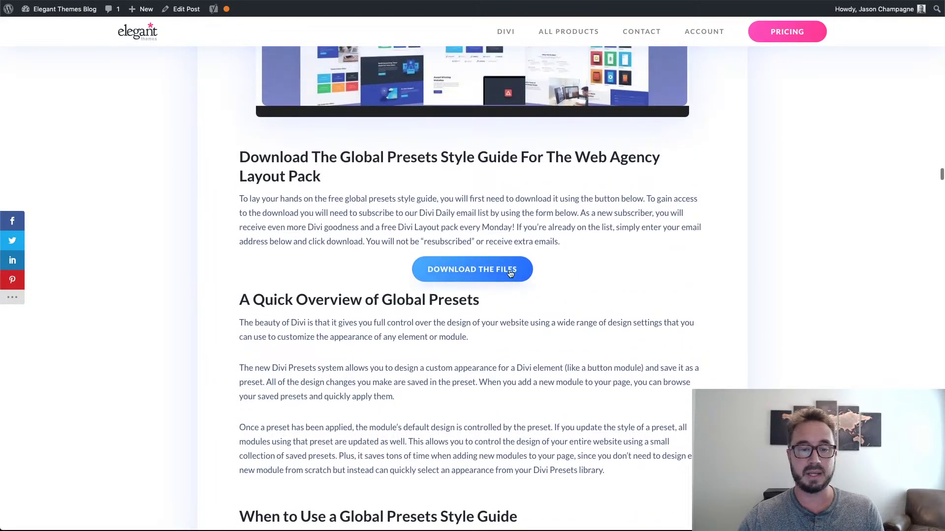
scroll(649, 223, "up", 1)
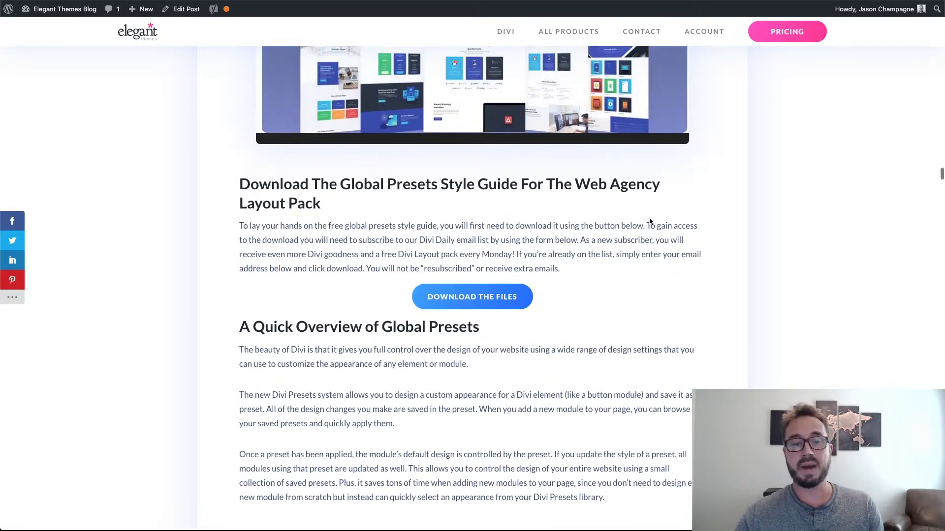
scroll(640, 223, "up", 2)
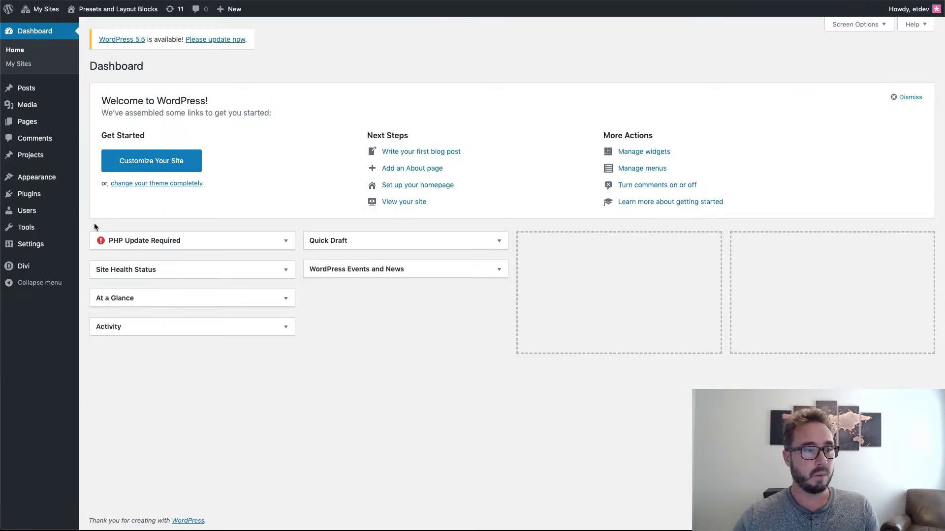
- In the Divi Library, prepare an import of the Web Agency global presets layout file with the Import Presets option enabled
mouse_move(45, 266)
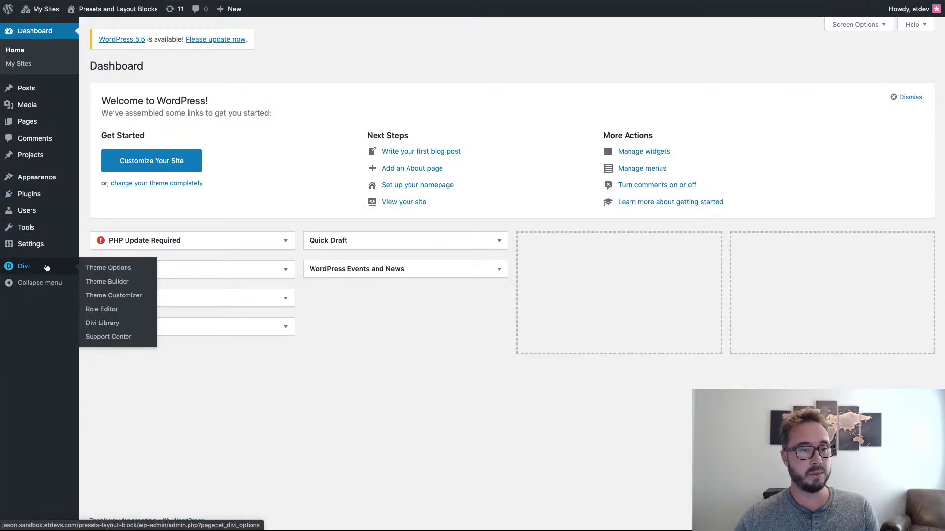
left_click(113, 325)
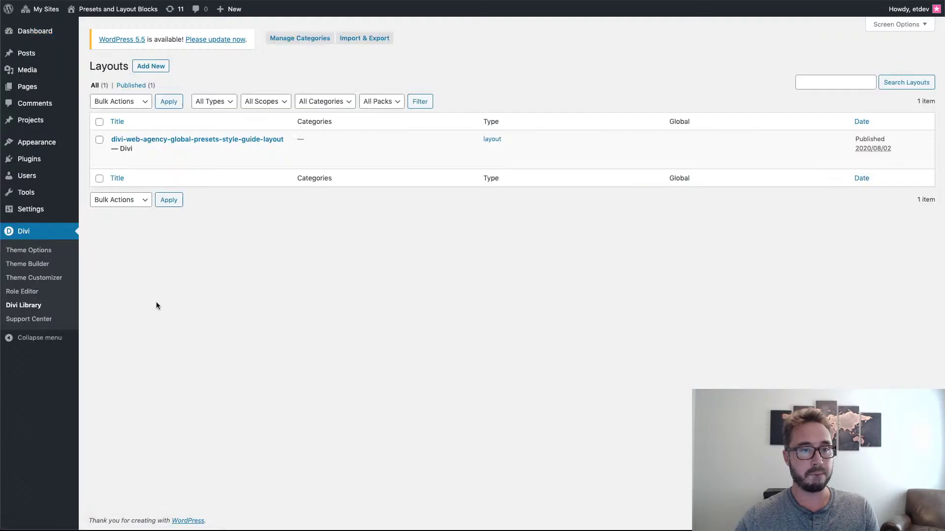
left_click(353, 40)
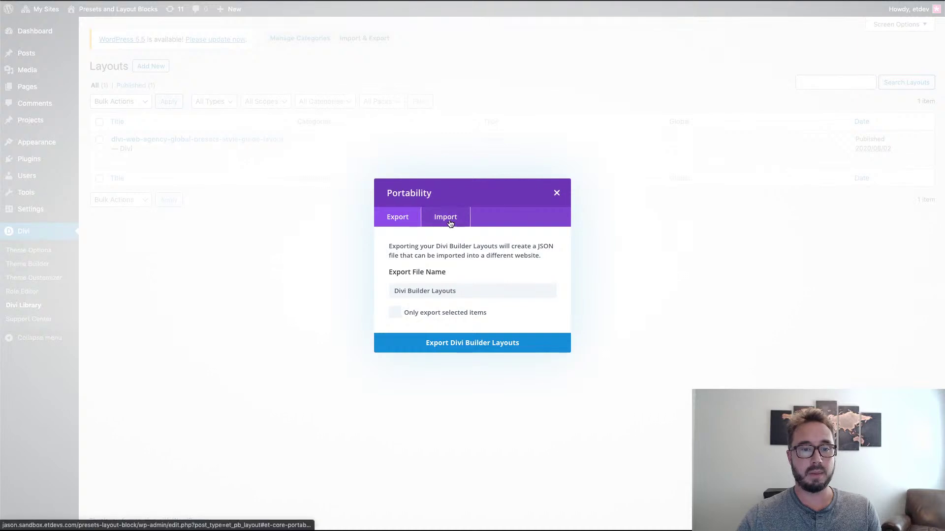
left_click(448, 221)
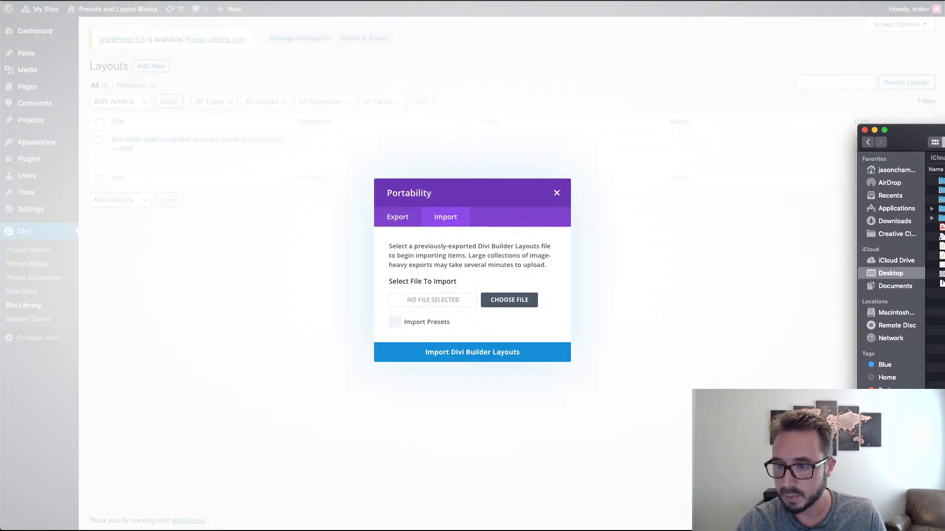
left_click_drag(942, 255, 454, 301)
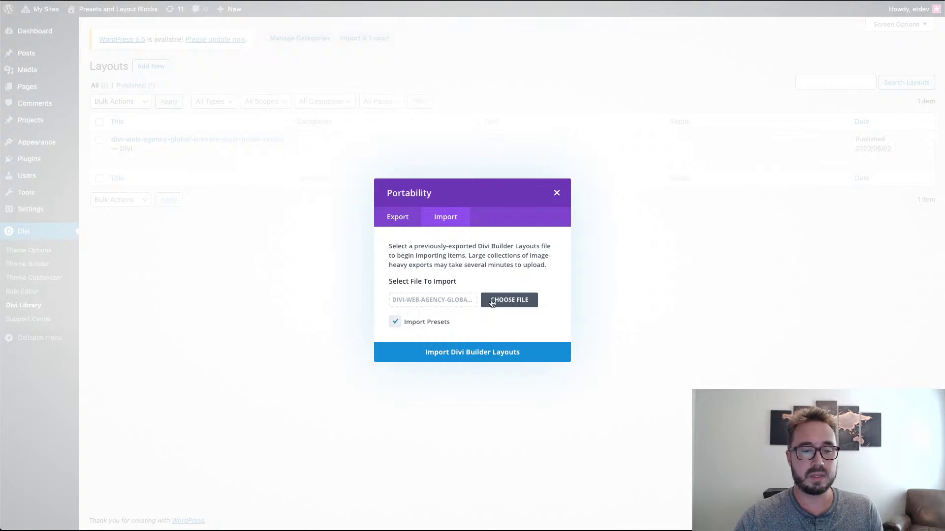
left_click(422, 323)
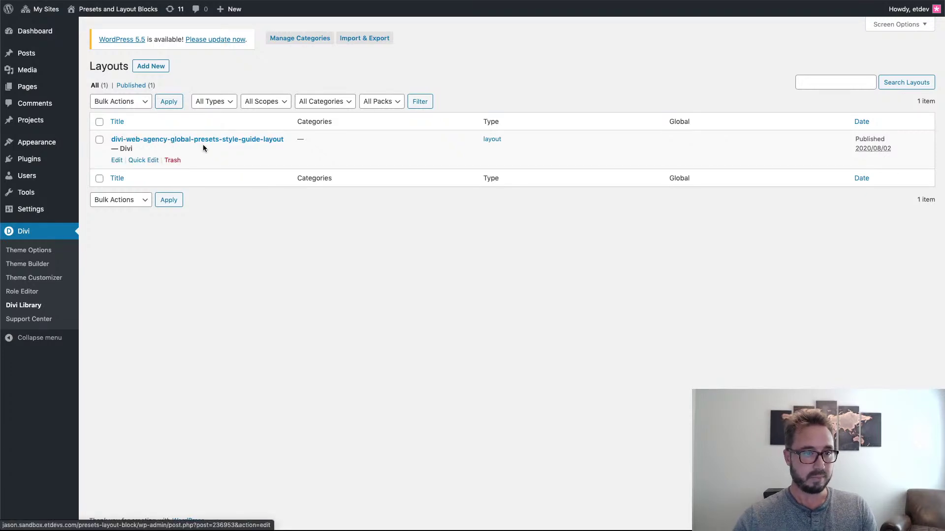
- Open divi-web-agency-global-presets-style-guide-layout for editing and start building it on the front end
mouse_move(217, 141)
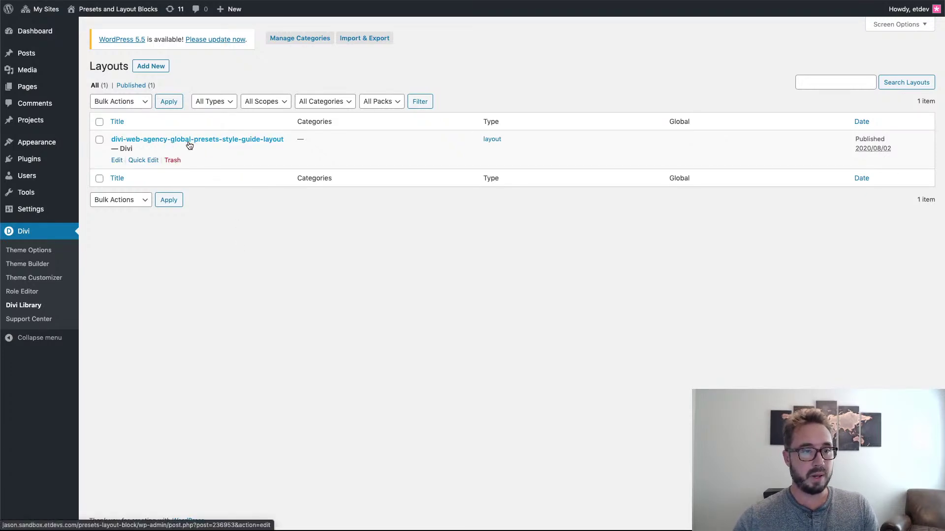
left_click(118, 161)
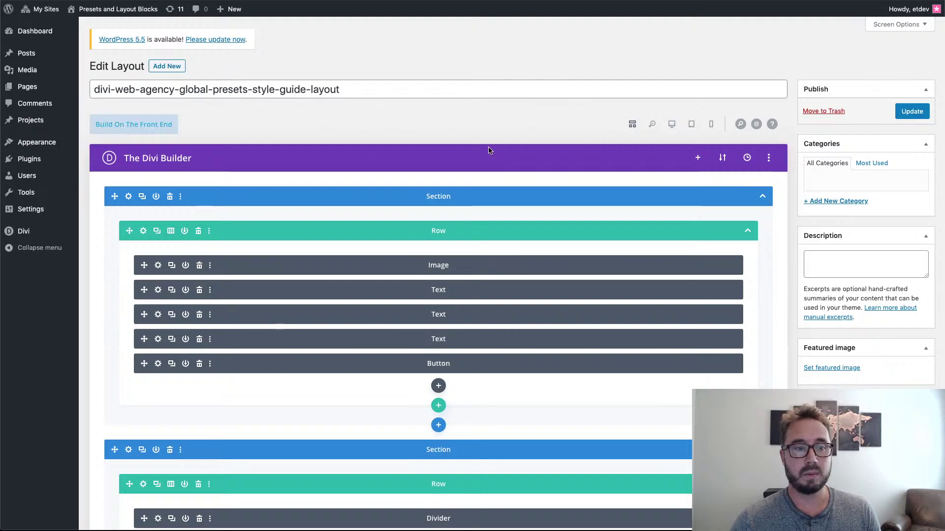
left_click(130, 126)
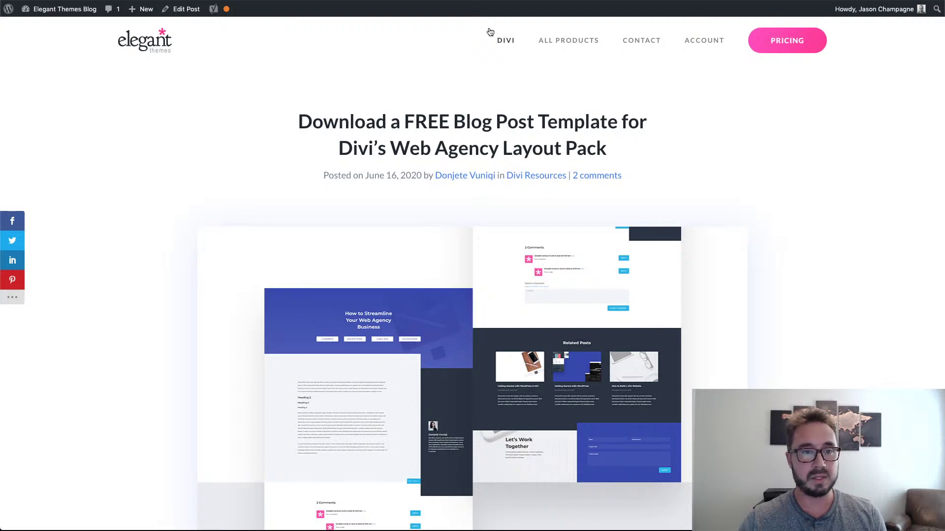
- In the Elegant Themes post on the Web Agency blog post template, find the download section and the upload instructions
mouse_move(492, 35)
scroll(301, 196, "down", 3)
scroll(301, 196, "up", 3)
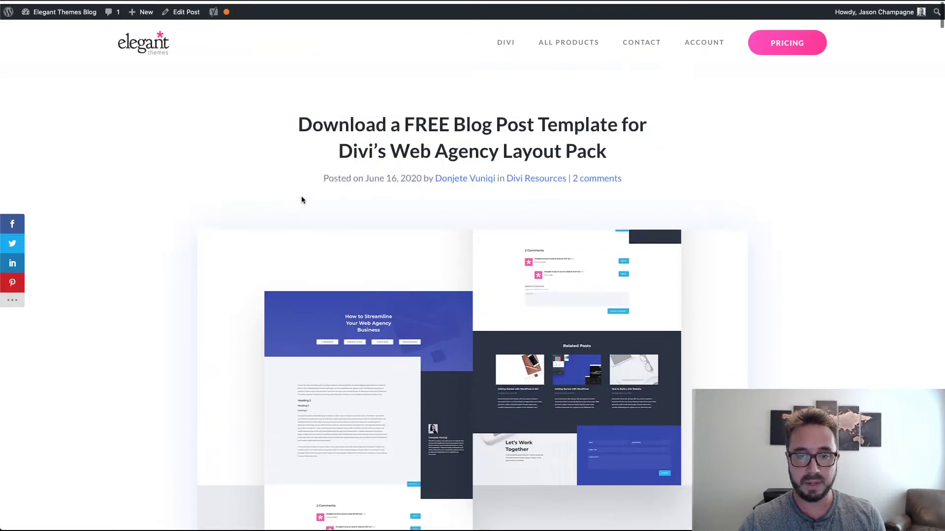
scroll(766, 221, "down", 10)
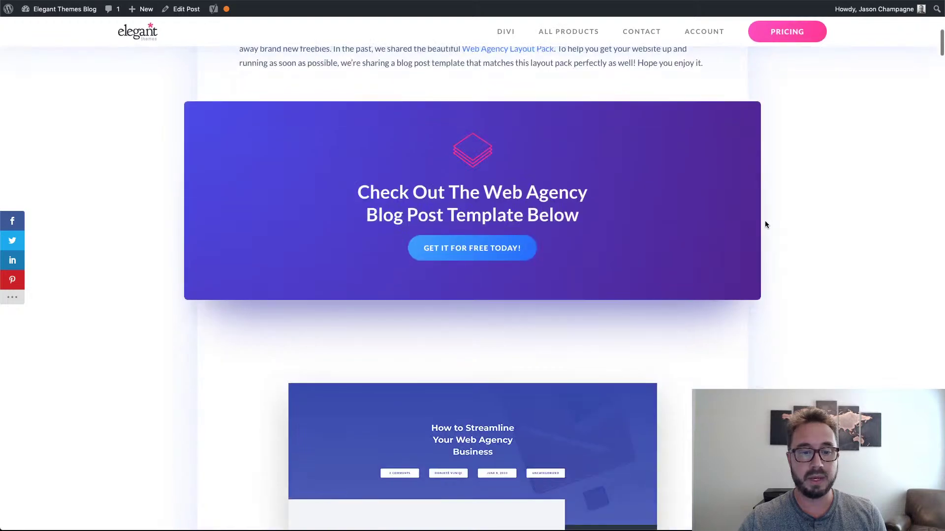
left_click(485, 256)
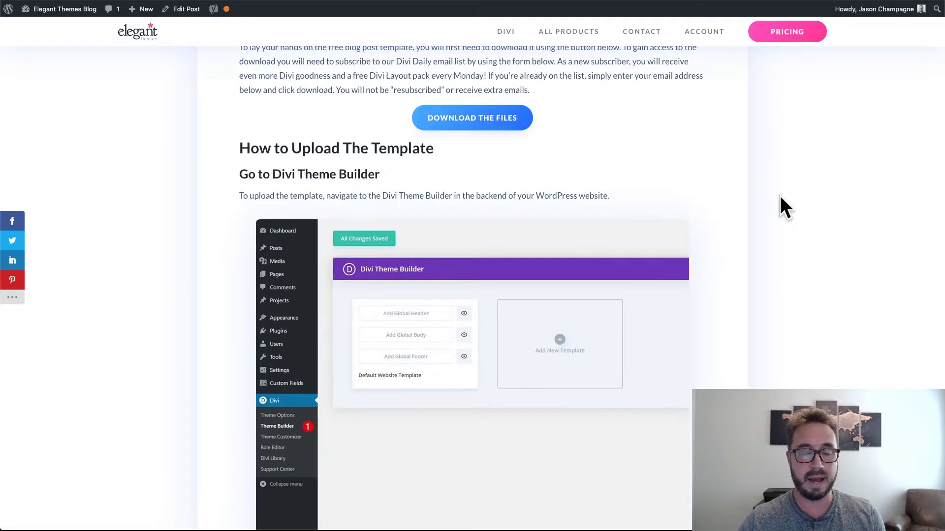
scroll(702, 199, "up", 6)
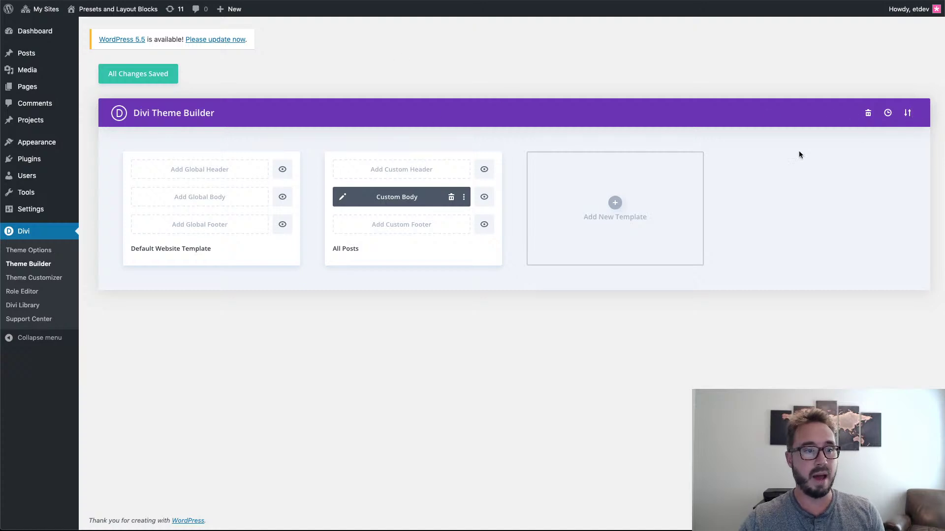
- Check the import options in the Theme Builder's Portability dialog and close it without importing a file
left_click(908, 114)
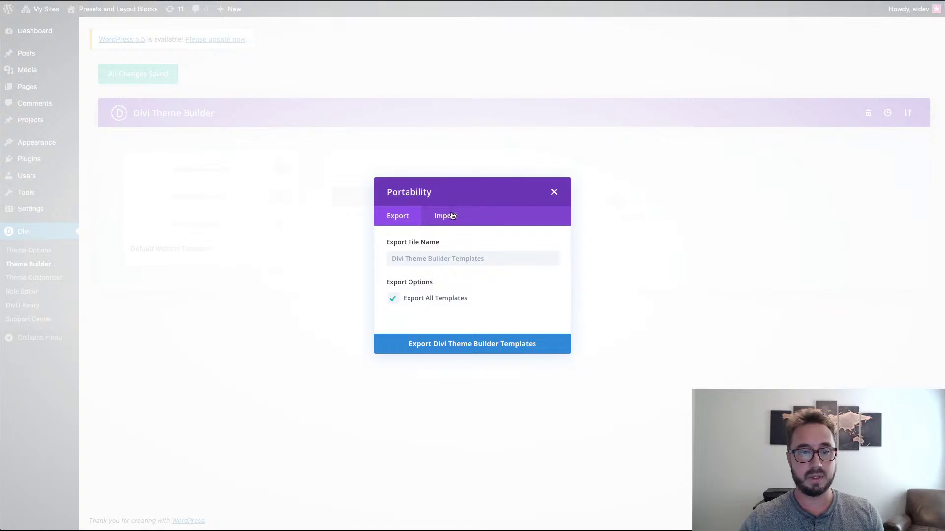
left_click(434, 217)
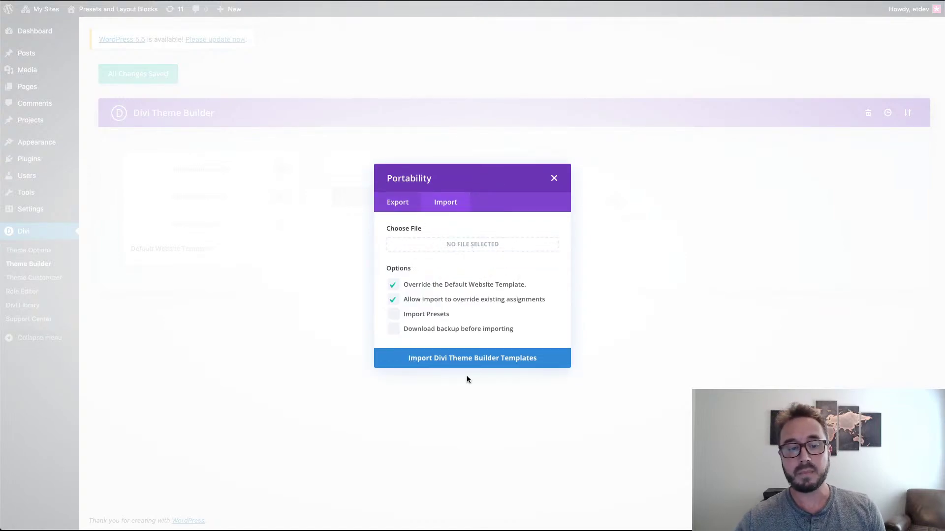
left_click(554, 178)
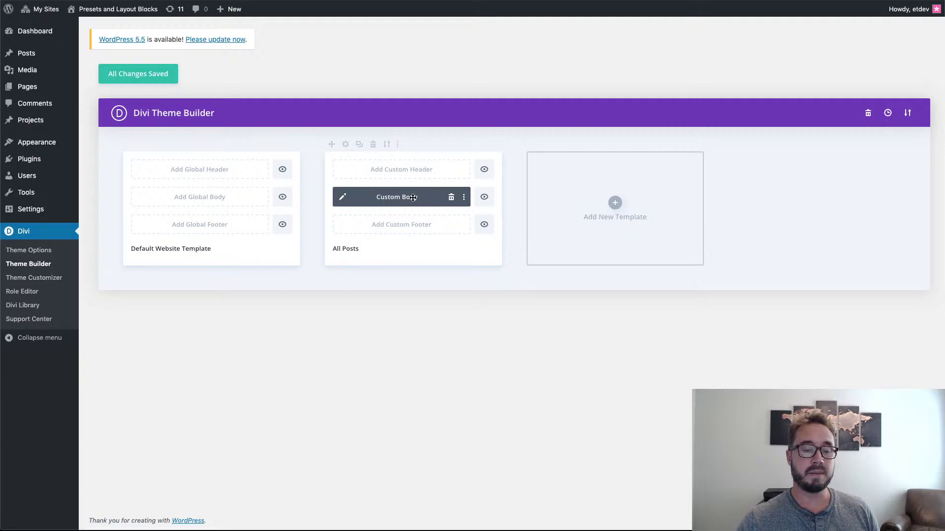
- Open the All Posts template's custom body for editing and look over its title, post details and content areas
left_click(342, 199)
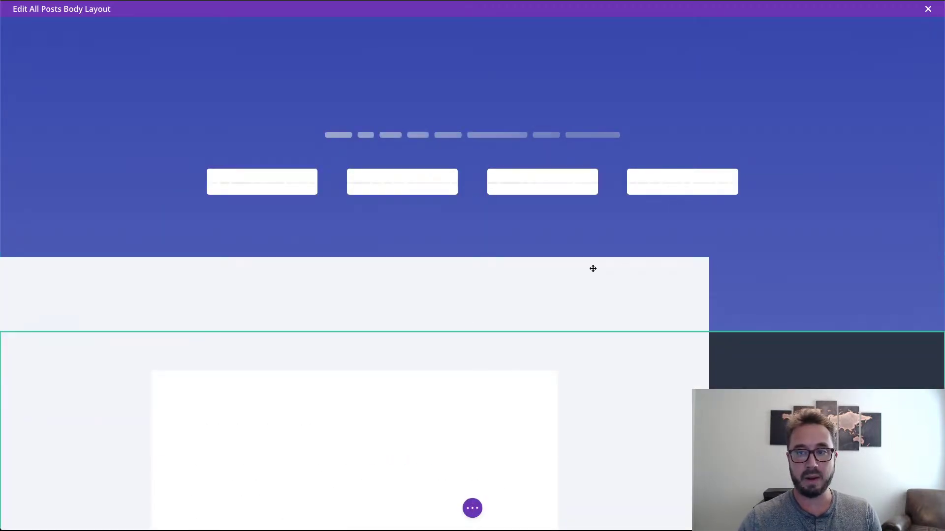
scroll(684, 176, "down", 3)
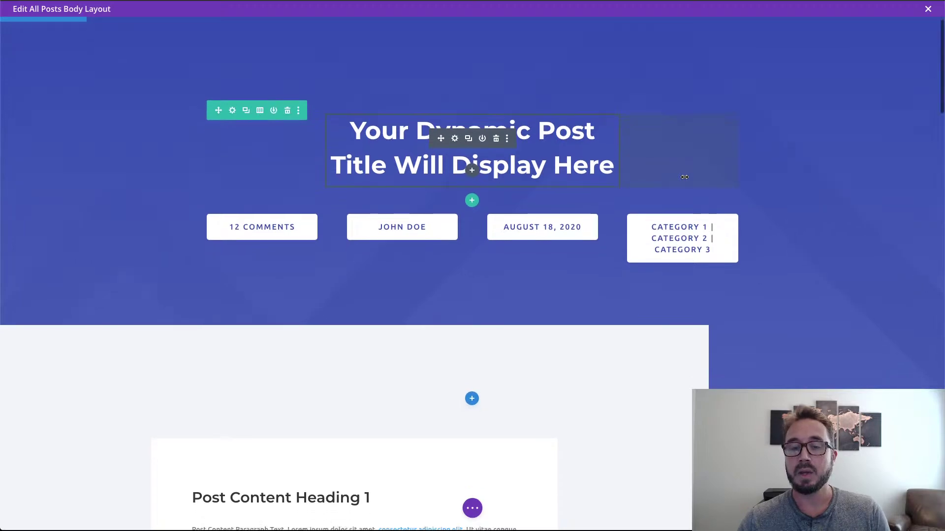
scroll(684, 177, "down", 5)
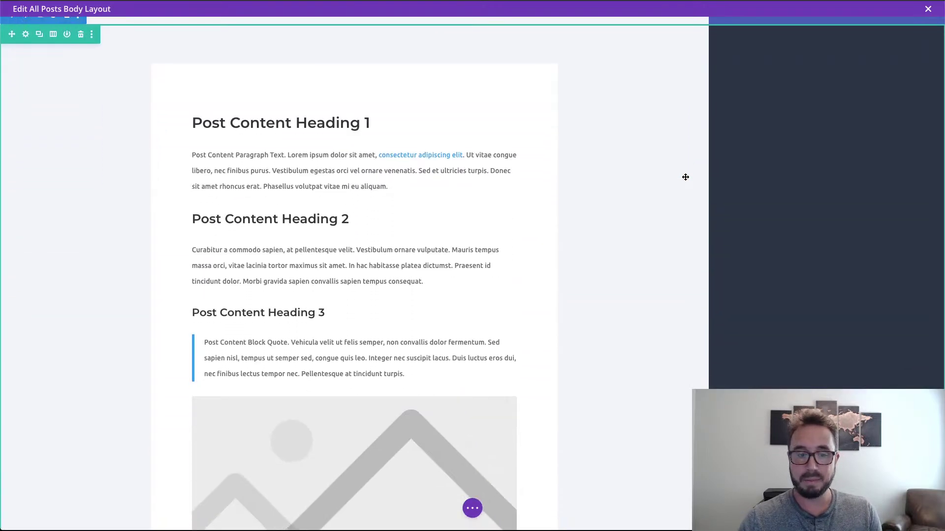
scroll(685, 177, "up", 8)
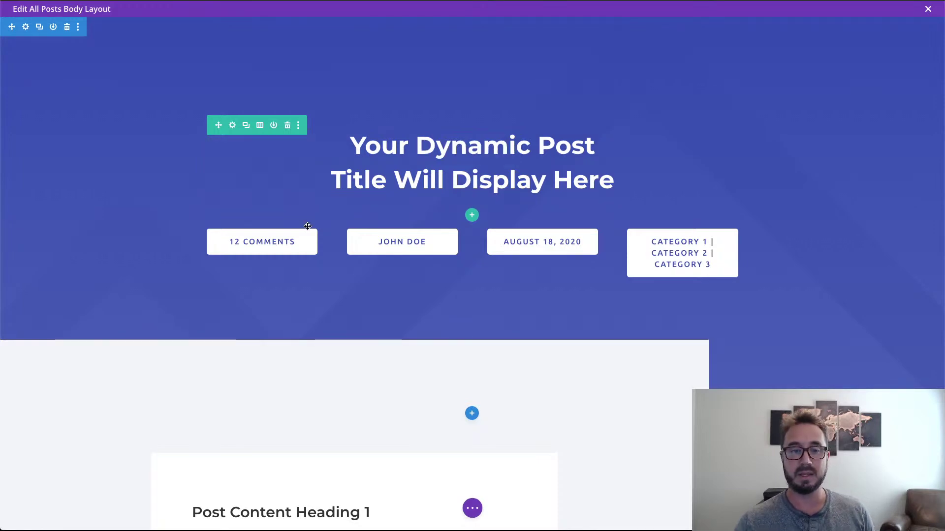
scroll(308, 225, "down", 7)
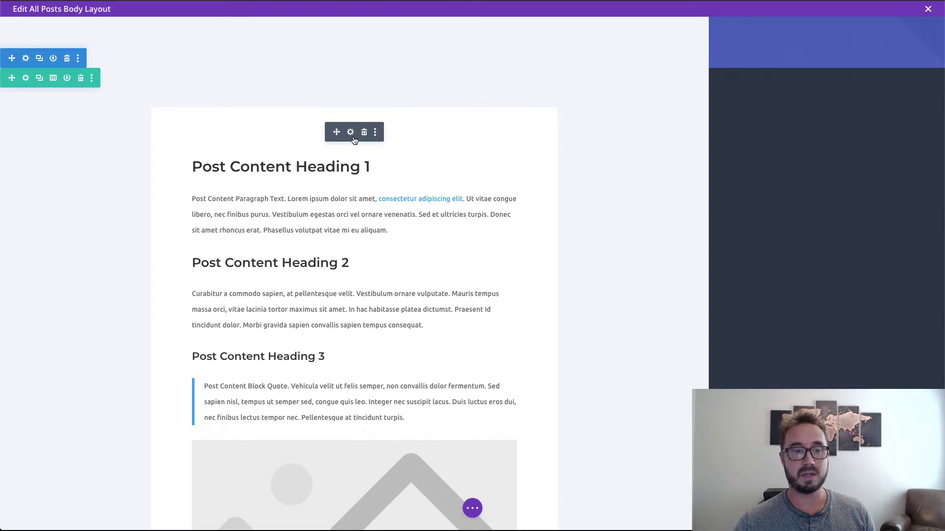
- Show the Heading Text design options of the Post Content module, with its settings moved beside the content
left_click(350, 133)
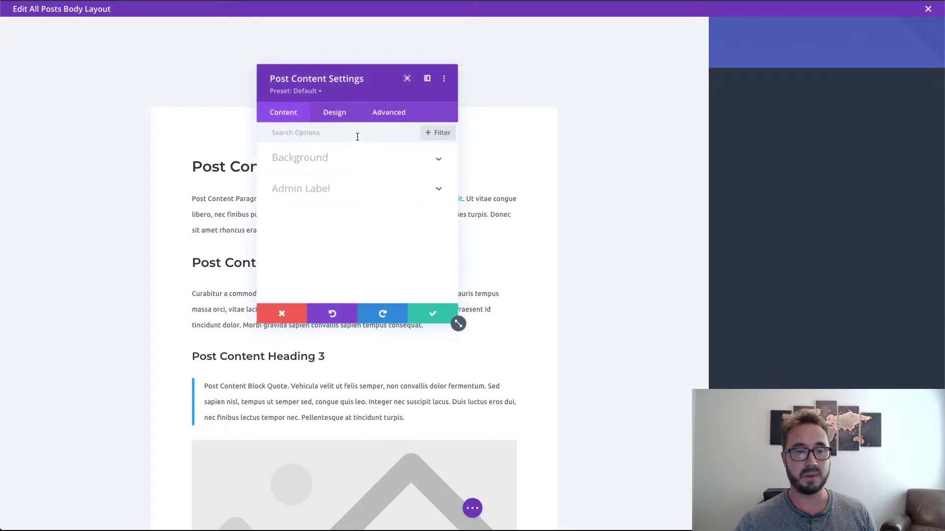
left_click_drag(411, 83, 685, 118)
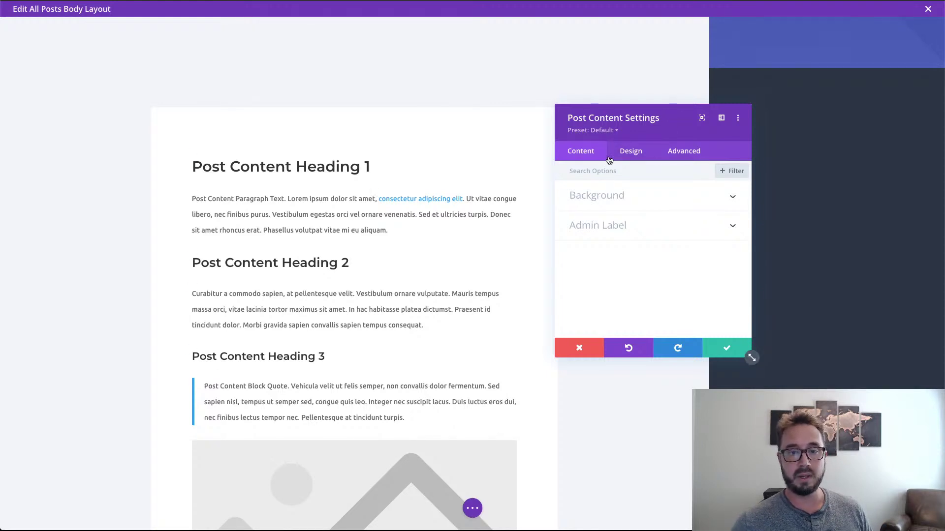
left_click(629, 152)
left_click(610, 255)
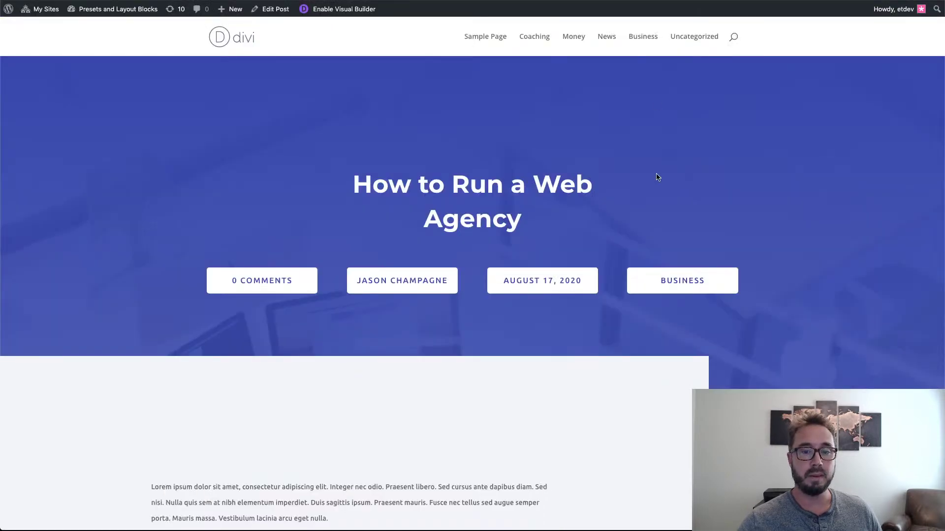
- On the live post How to Run a Web Agency, examine the Step 1 heading, body text and header produced by the template
scroll(658, 177, "down", 6)
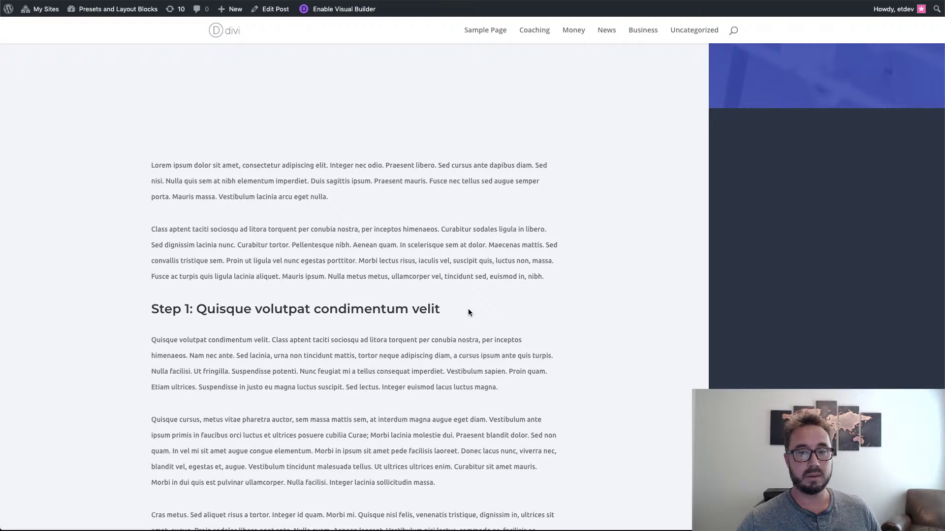
left_click_drag(468, 313, 154, 302)
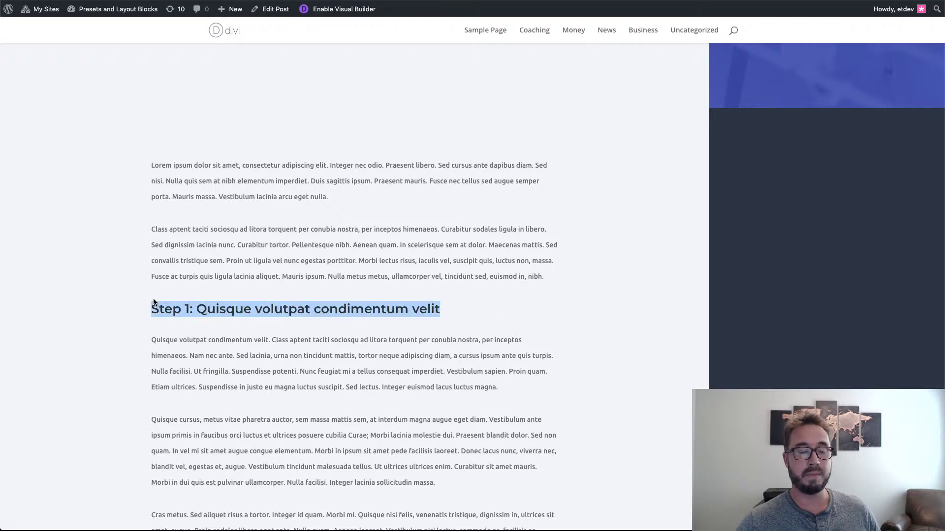
left_click(387, 276)
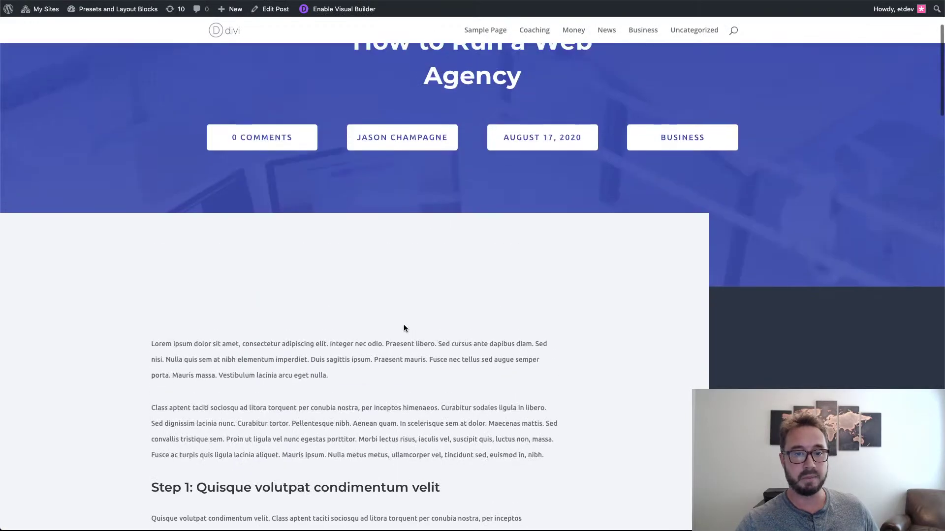
scroll(403, 329, "up", 3)
scroll(403, 329, "down", 4)
scroll(397, 183, "up", 2)
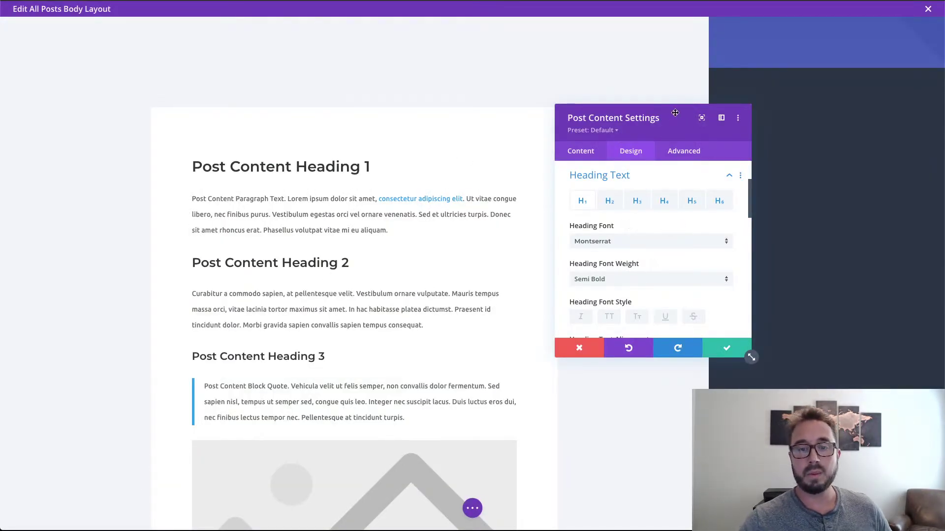
- Back in the All Posts body layout, review the Post Content module's heading styles and close its settings
left_click_drag(675, 113, 551, 94)
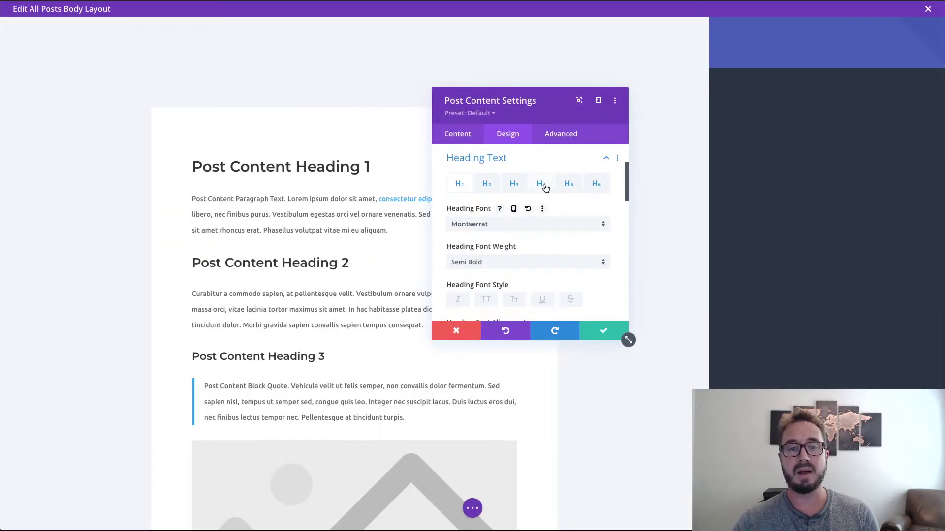
mouse_move(551, 102)
left_mouse_down()
mouse_move(524, 99)
mouse_move(542, 97)
left_mouse_up()
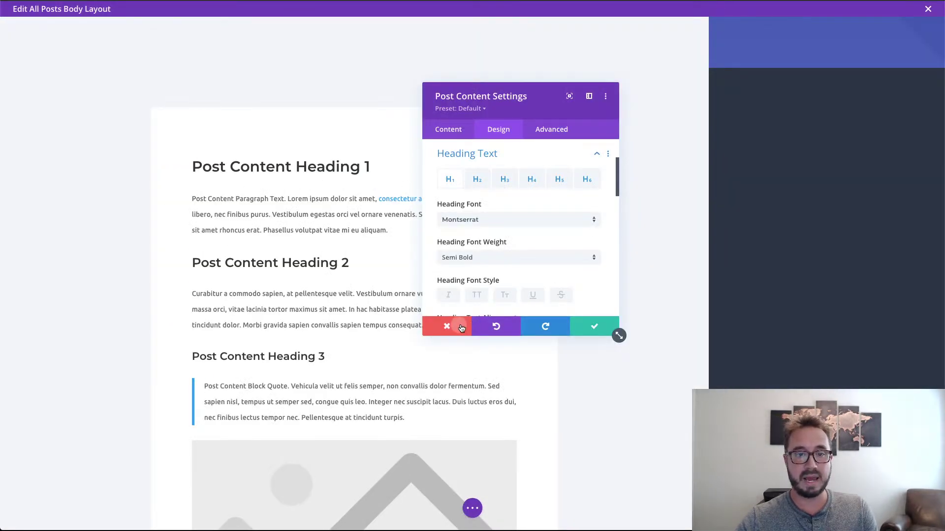
left_click(616, 331)
- Apply the WALP - H1 - 1 preset to the dynamic post title's text module and save its settings
scroll(556, 319, "up", 5)
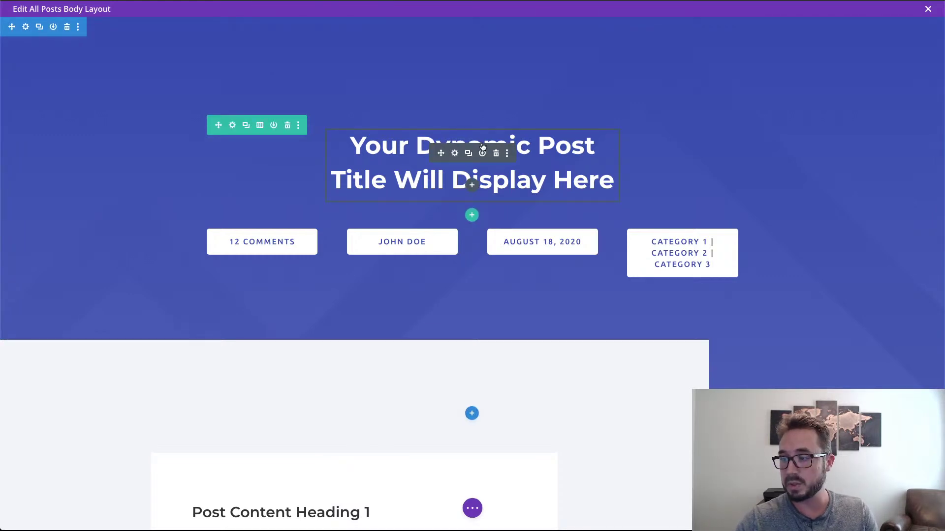
left_click(455, 155)
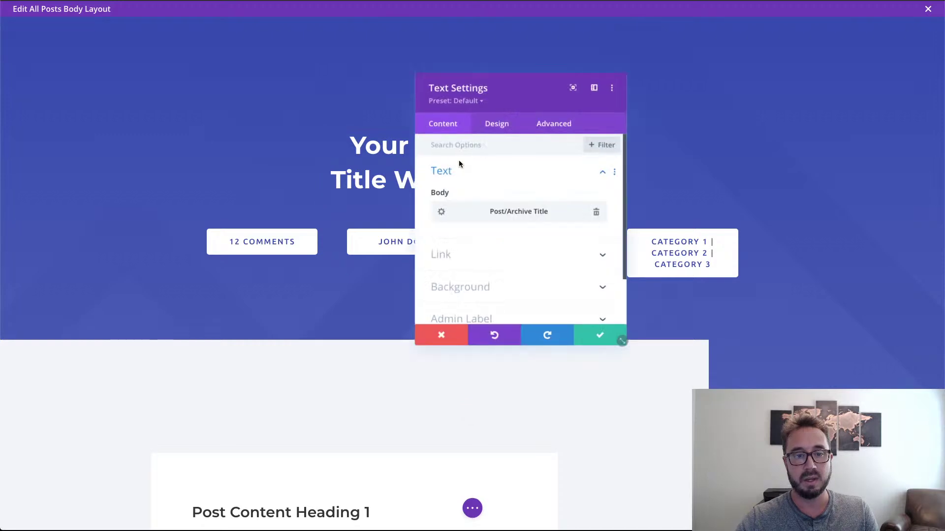
left_click_drag(531, 94, 755, 70)
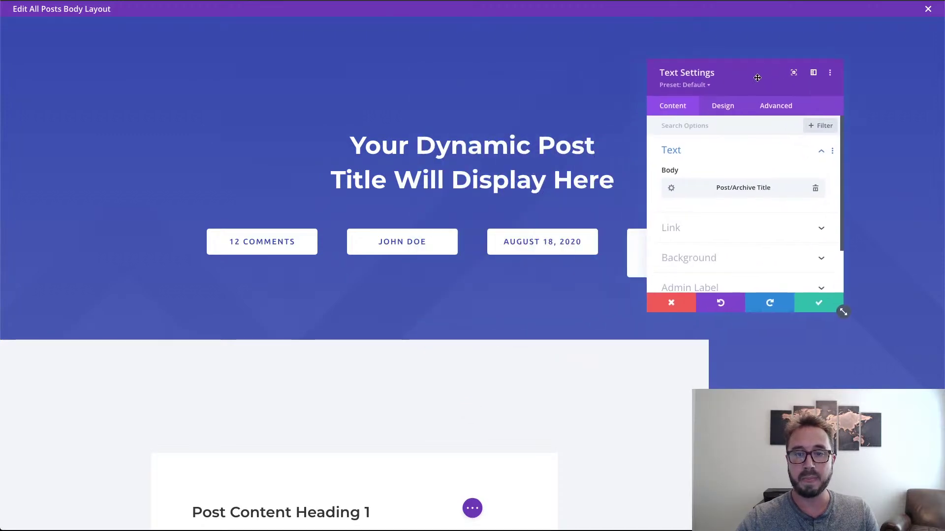
left_click(692, 85)
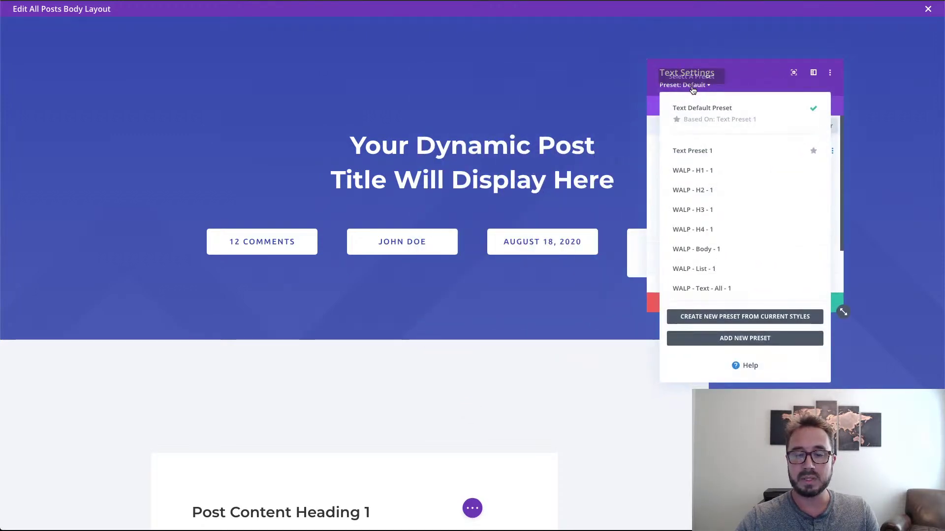
left_click(715, 176)
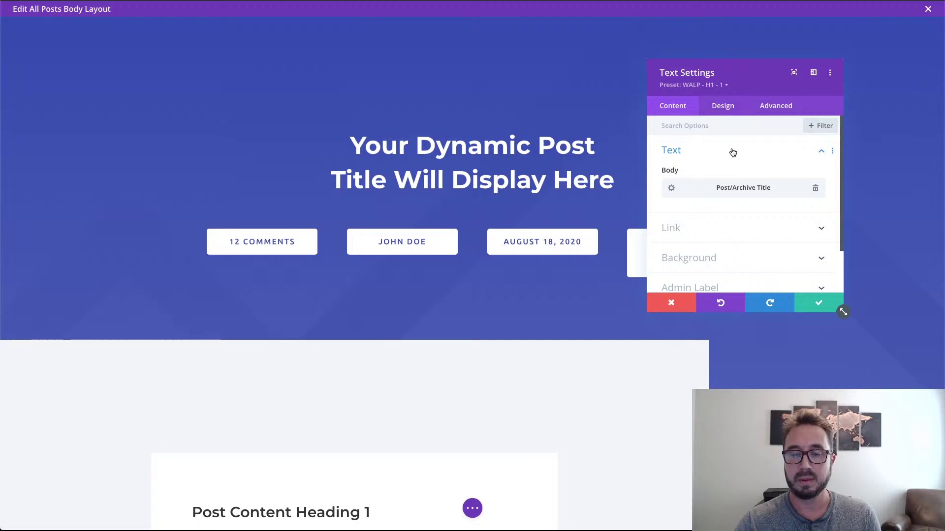
left_click(812, 306)
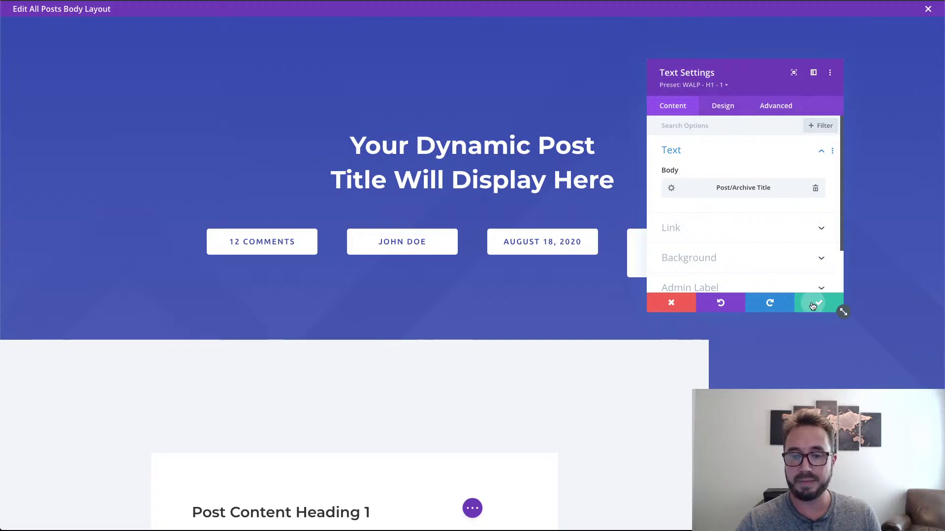
- Open the settings of the author bio blurb in the template's dark sidebar and move them off the blurb
scroll(777, 288, "down", 6)
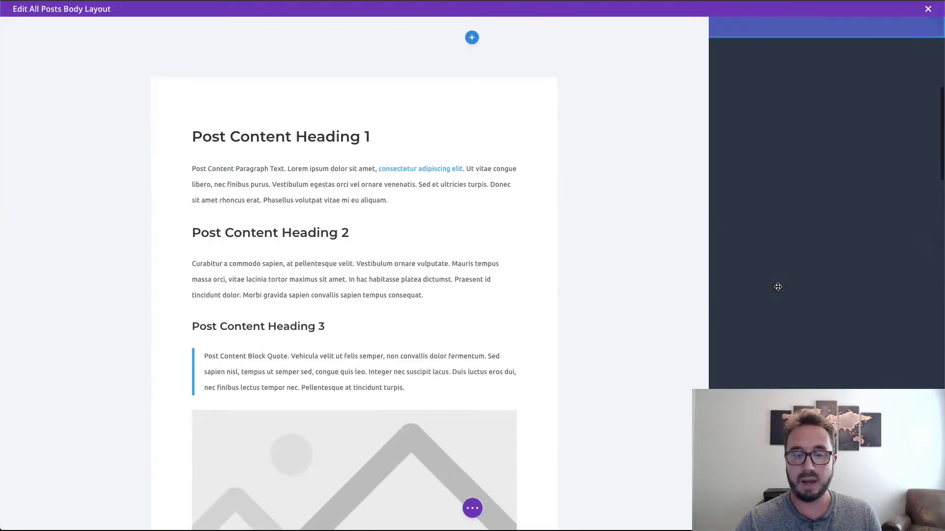
scroll(778, 287, "down", 6)
scroll(819, 205, "up", 2)
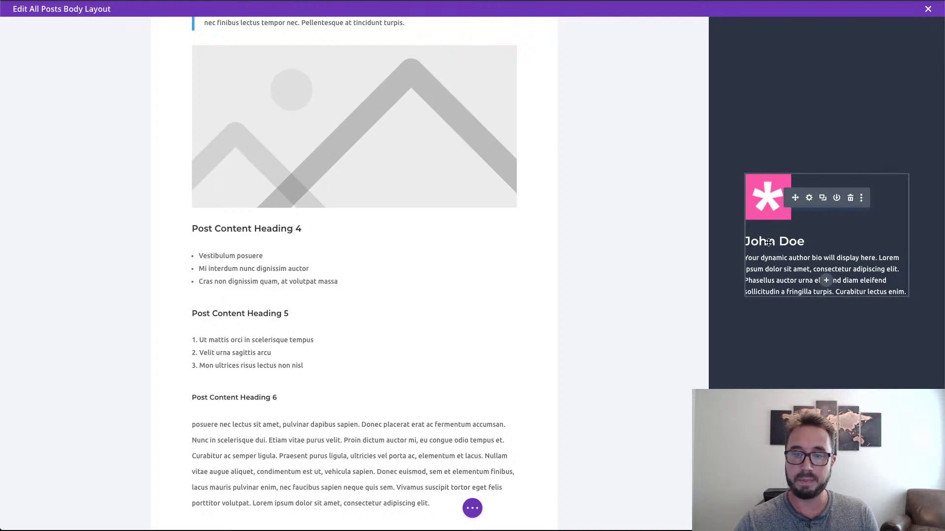
left_click(807, 198)
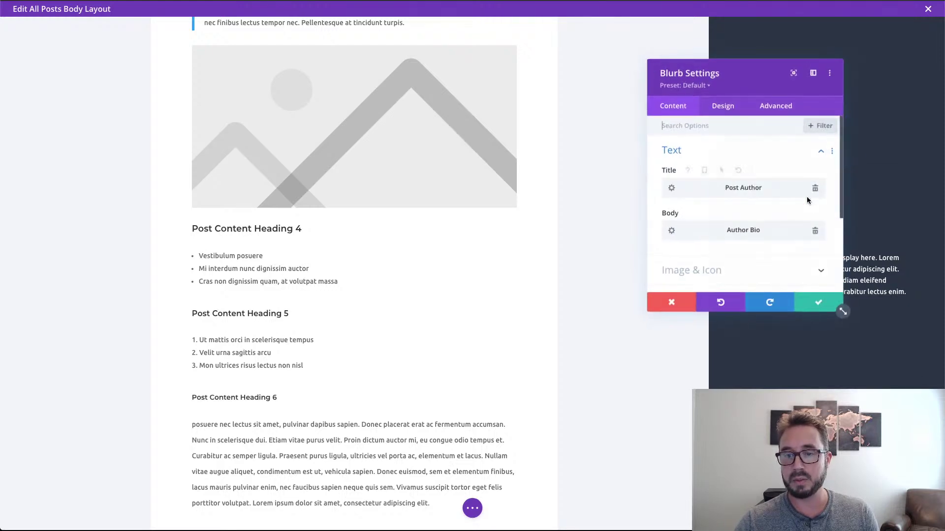
left_click_drag(746, 83, 616, 113)
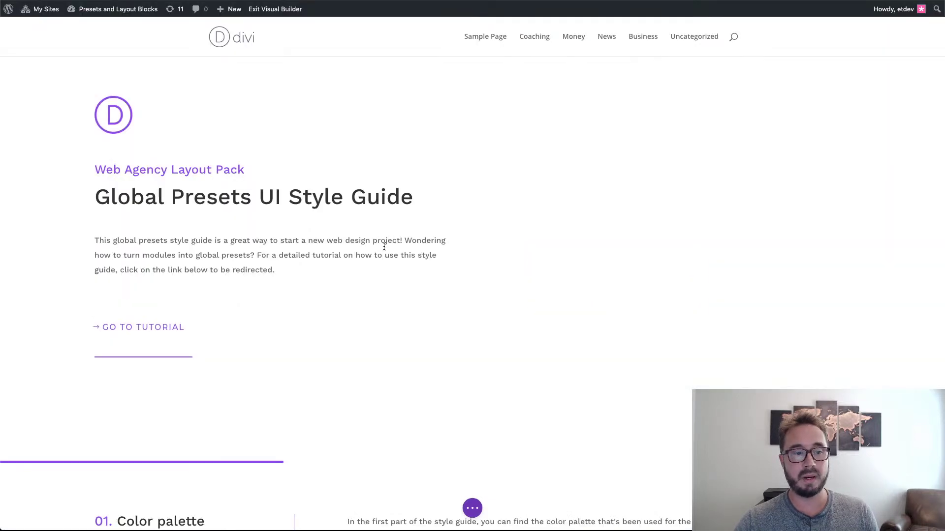
- In the Web Agency global presets style guide, find the Blurbs section and examine the blurb designs from Blurb 1 to Blurb 7
scroll(445, 249, "down", 20)
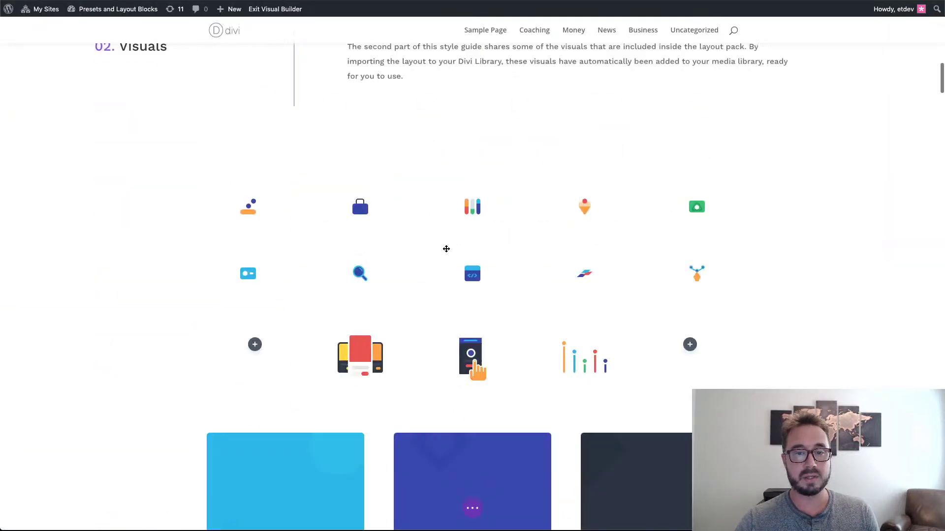
scroll(446, 250, "down", 20)
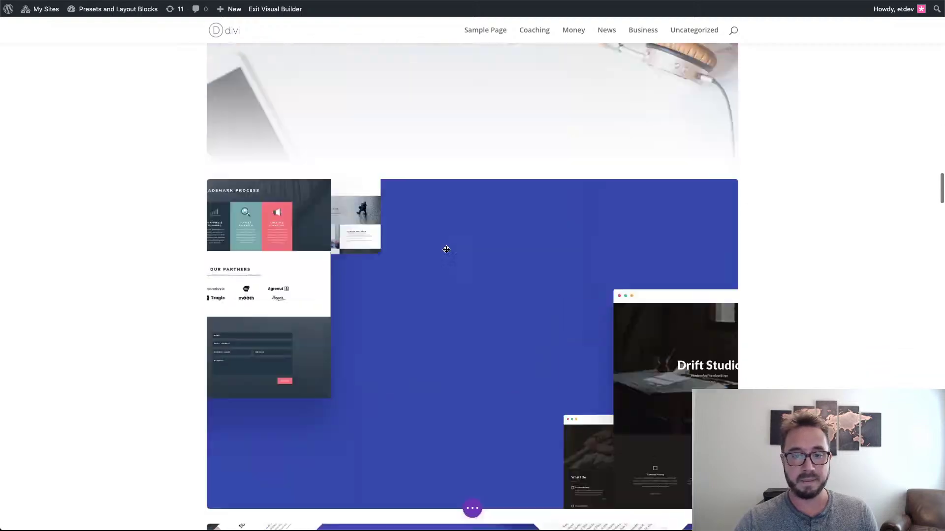
scroll(447, 249, "down", 20)
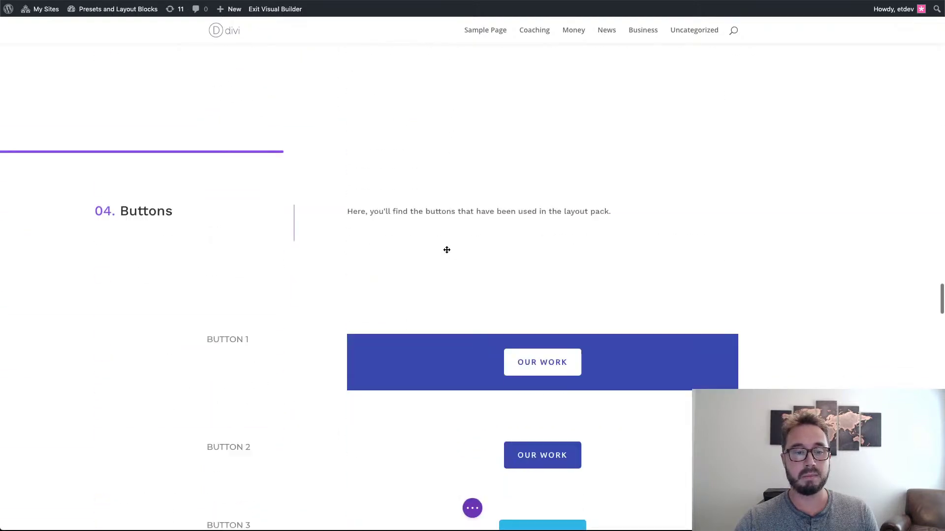
scroll(447, 249, "down", 10)
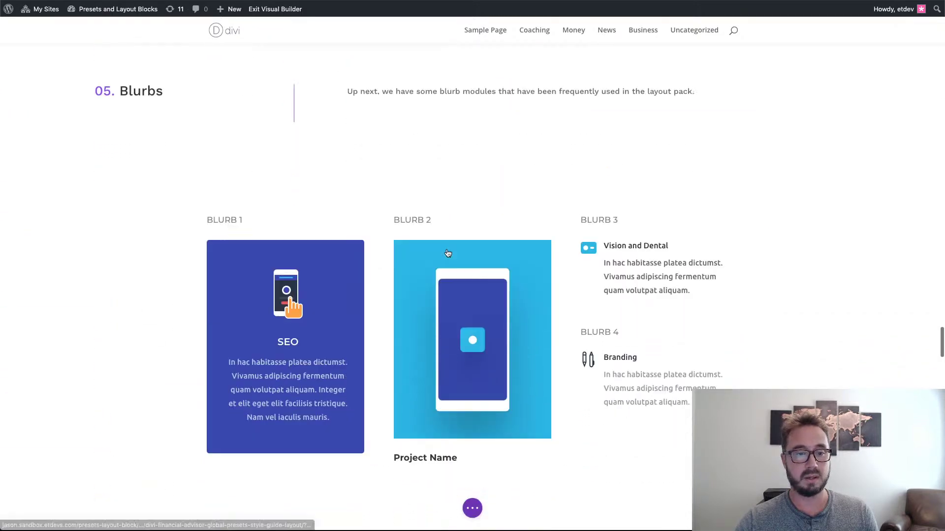
scroll(384, 247, "up", 2)
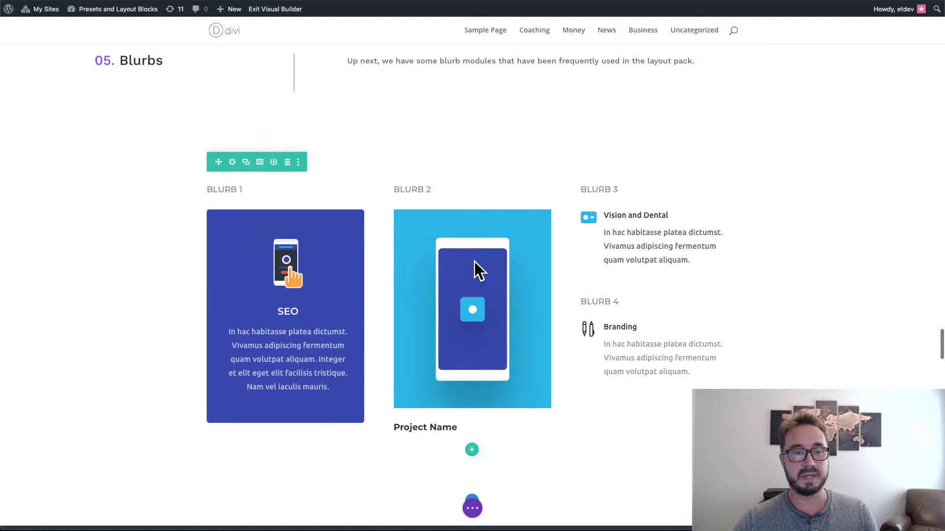
scroll(419, 214, "down", 7)
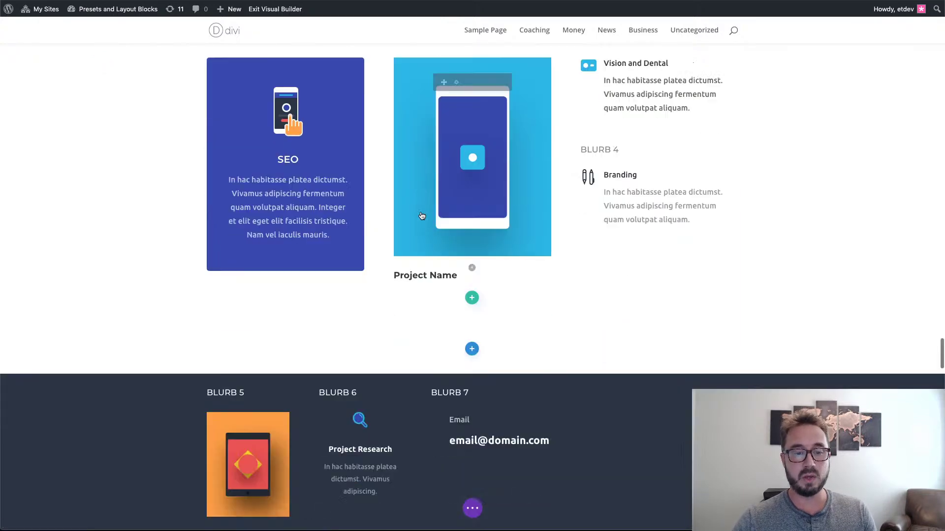
scroll(571, 276, "up", 4)
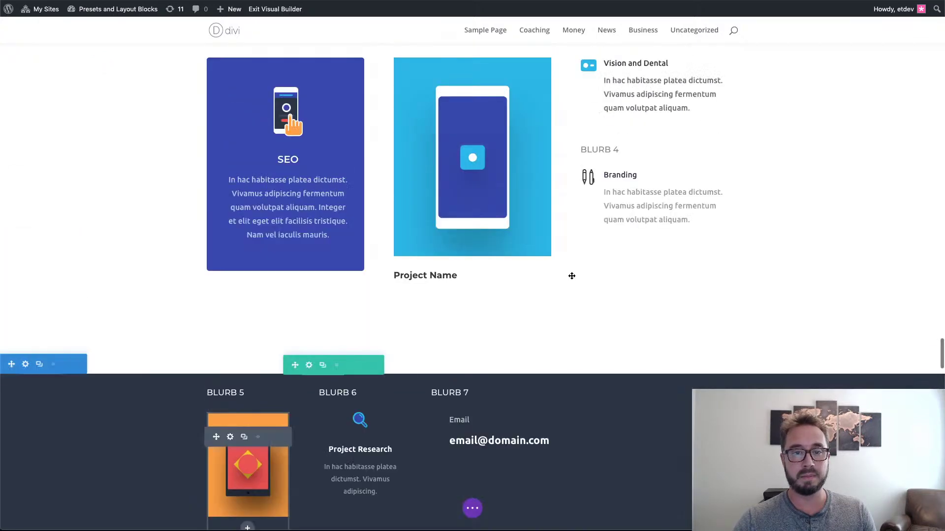
scroll(572, 276, "up", 6)
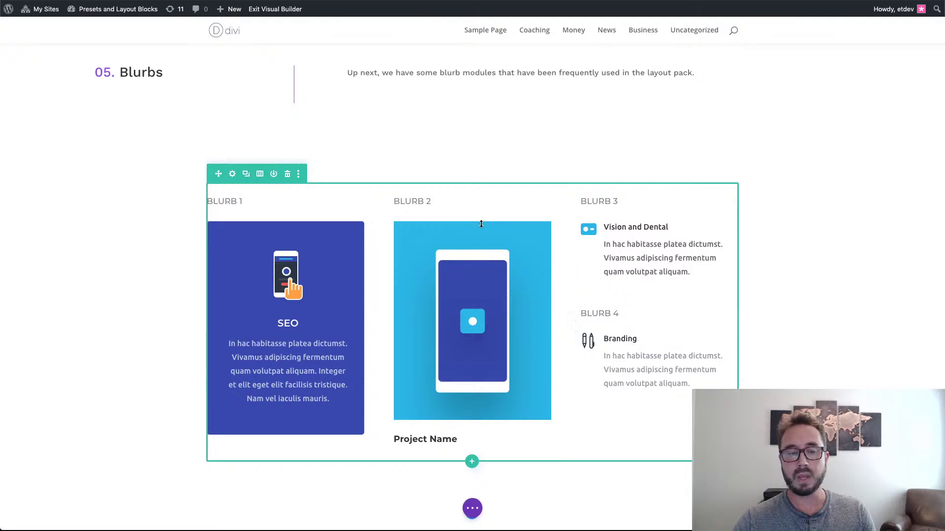
- Check the style guide's blurb designs, return to the All Posts body layout and try the WALP - Blurb 3 preset on the author bio blurb
scroll(484, 226, "down", 10)
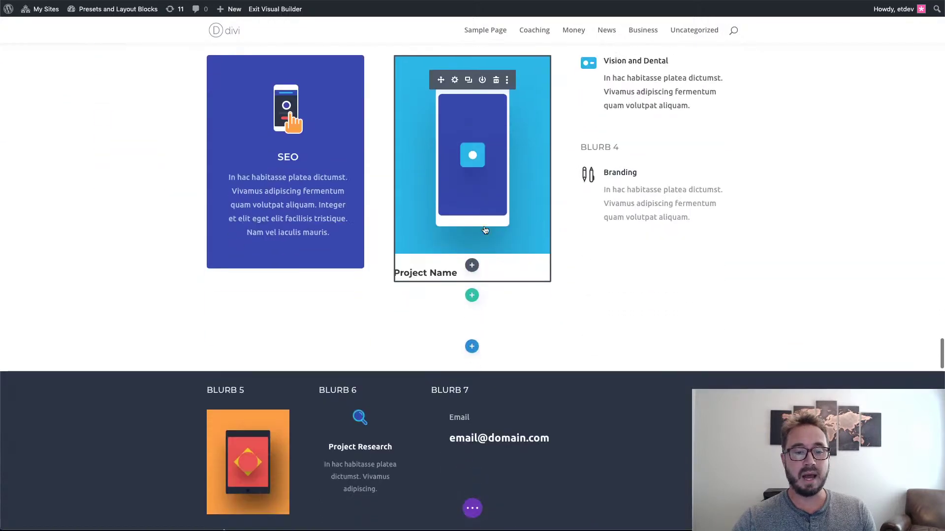
scroll(484, 230, "up", 4)
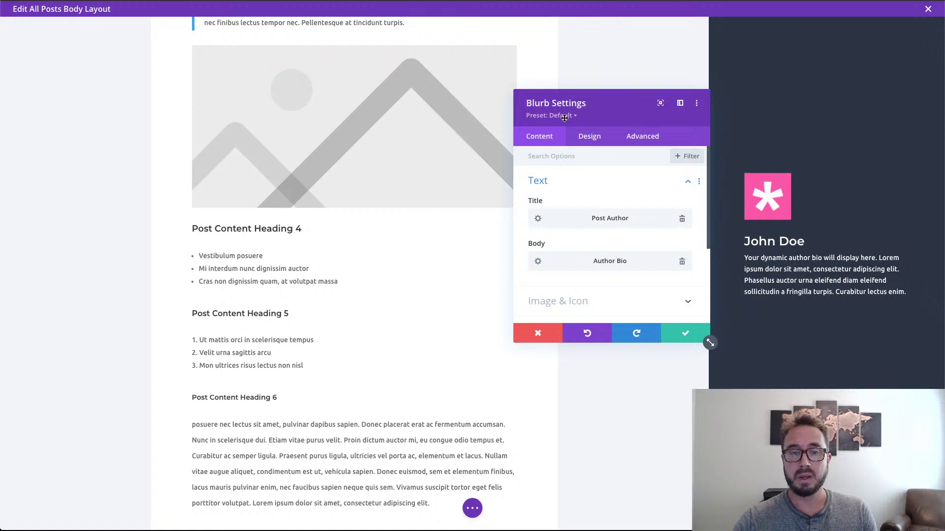
left_click(565, 117)
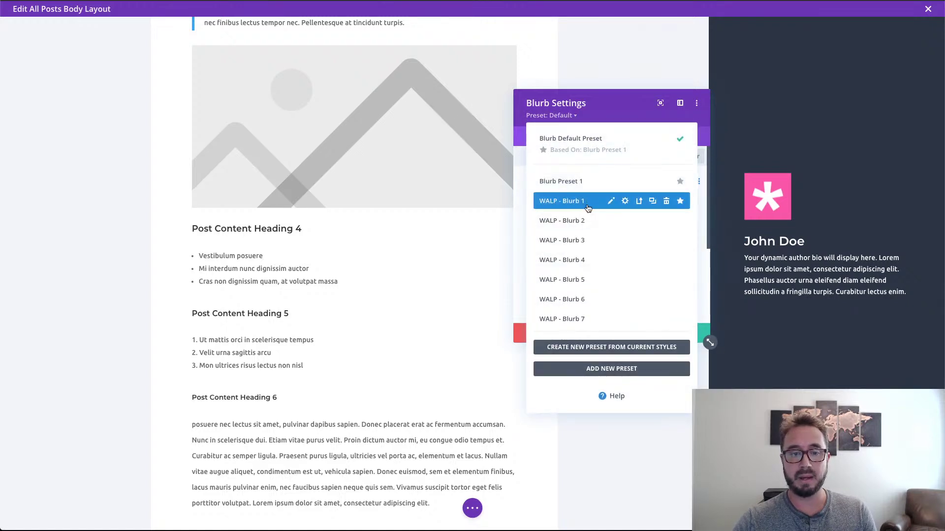
left_click(572, 241)
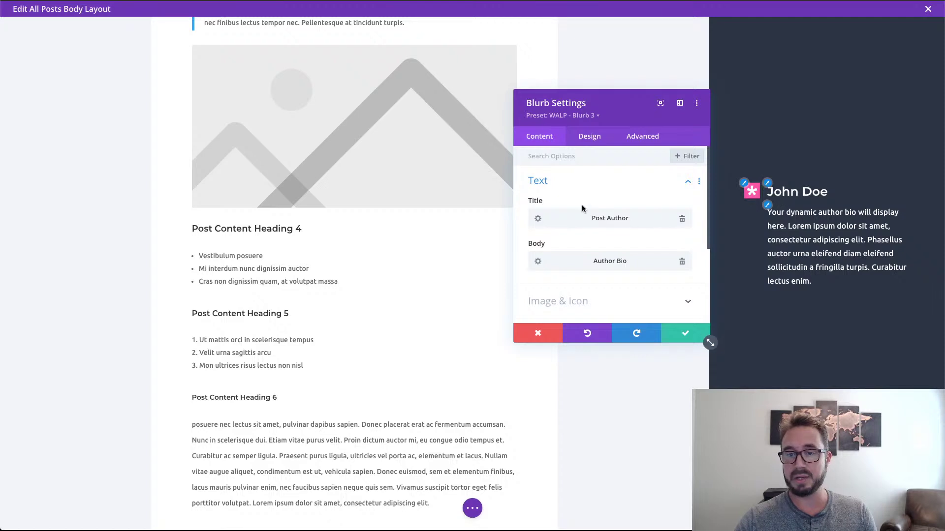
- Apply the WALP - Blurb 5 preset to the author bio blurb and save its settings
left_click(580, 117)
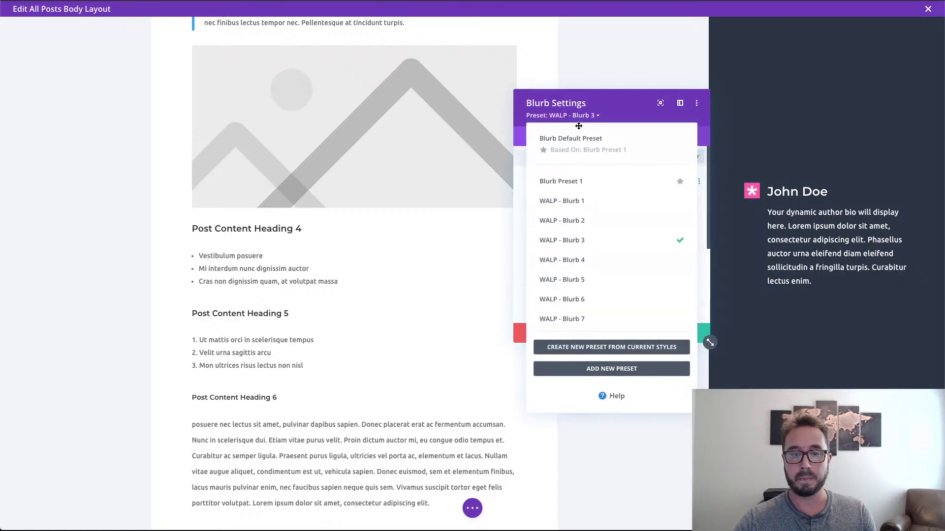
left_click(575, 279)
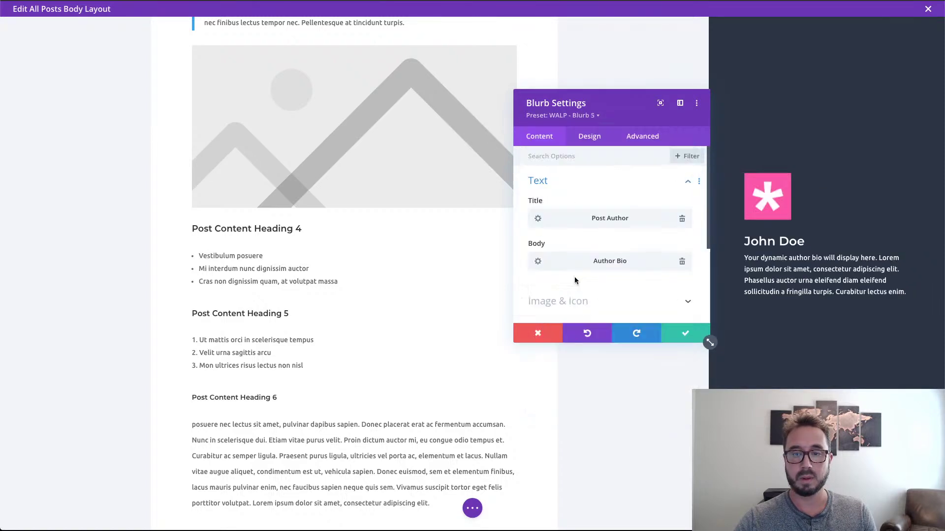
left_click(681, 336)
- Try the WALP - Contact Form 1 preset on the contact form beside the Let's Work Together text
scroll(623, 339, "down", 7)
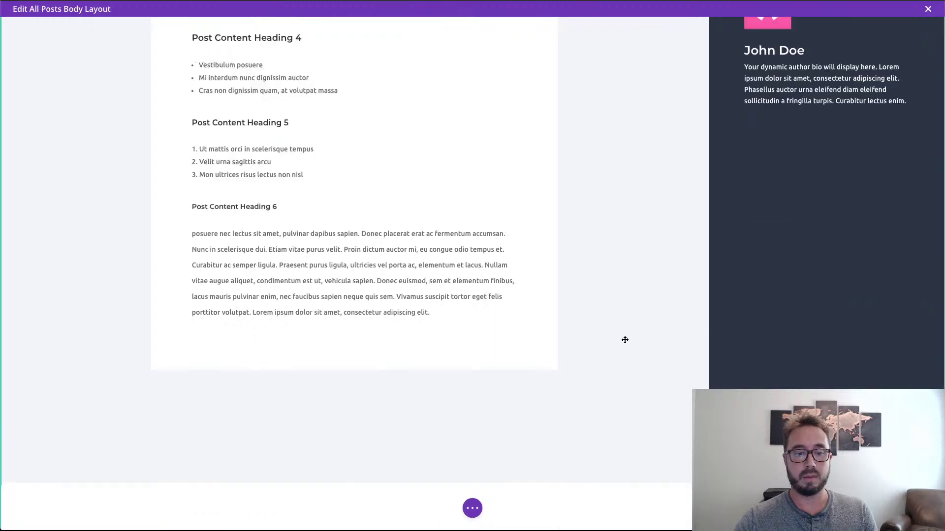
scroll(625, 340, "down", 5)
scroll(625, 340, "up", 4)
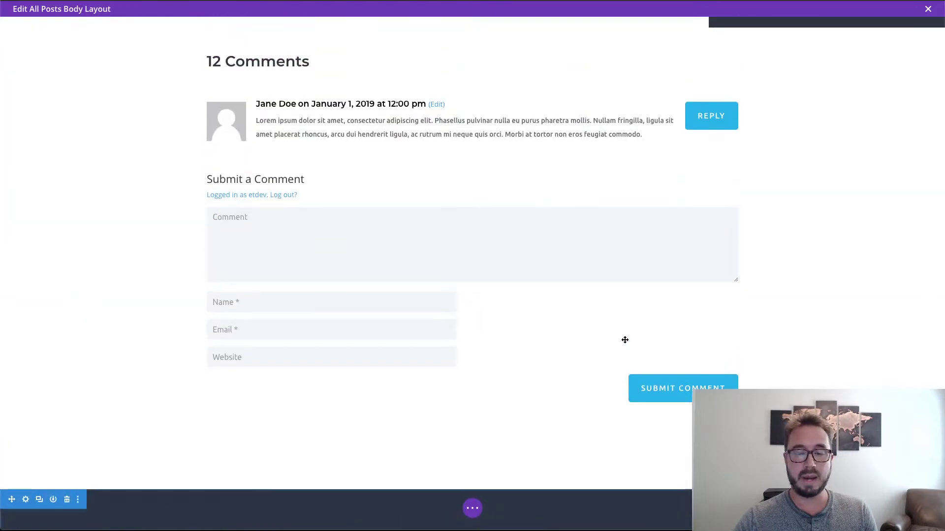
scroll(625, 340, "up", 2)
scroll(625, 340, "down", 7)
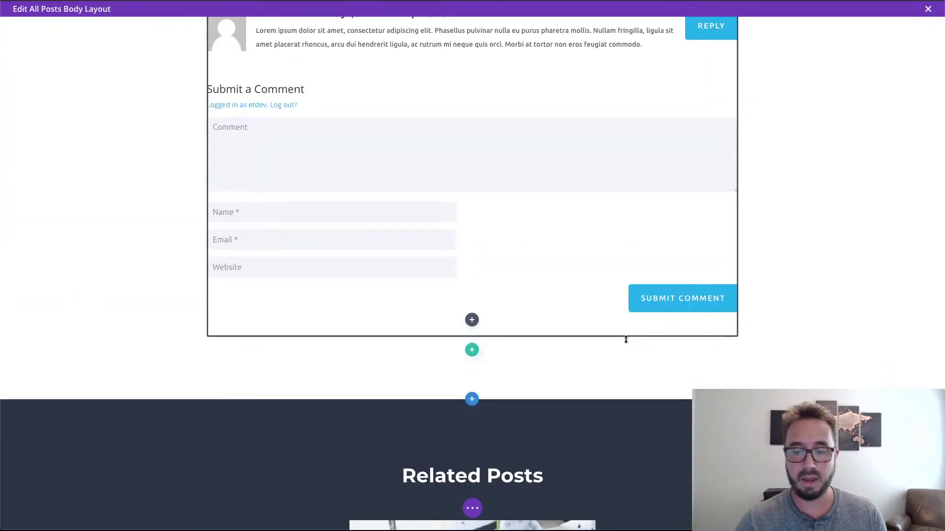
scroll(625, 339, "down", 8)
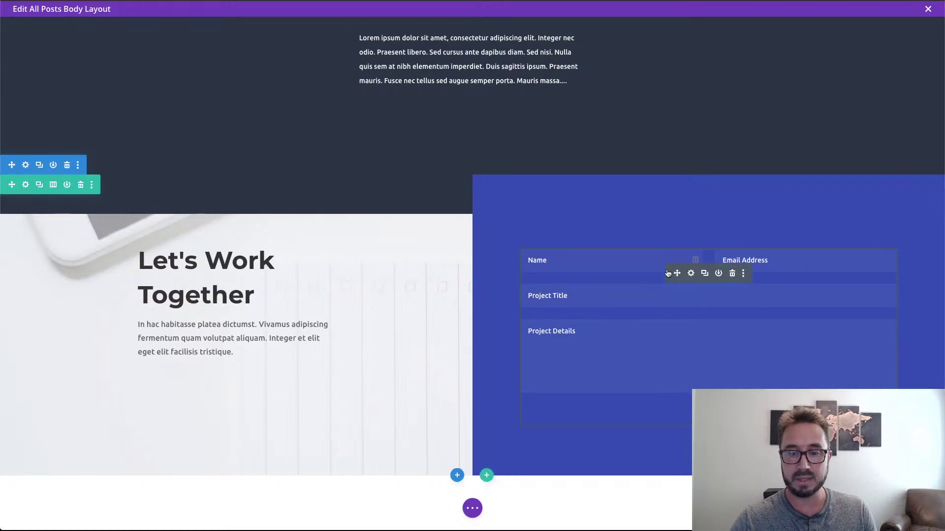
left_click(691, 275)
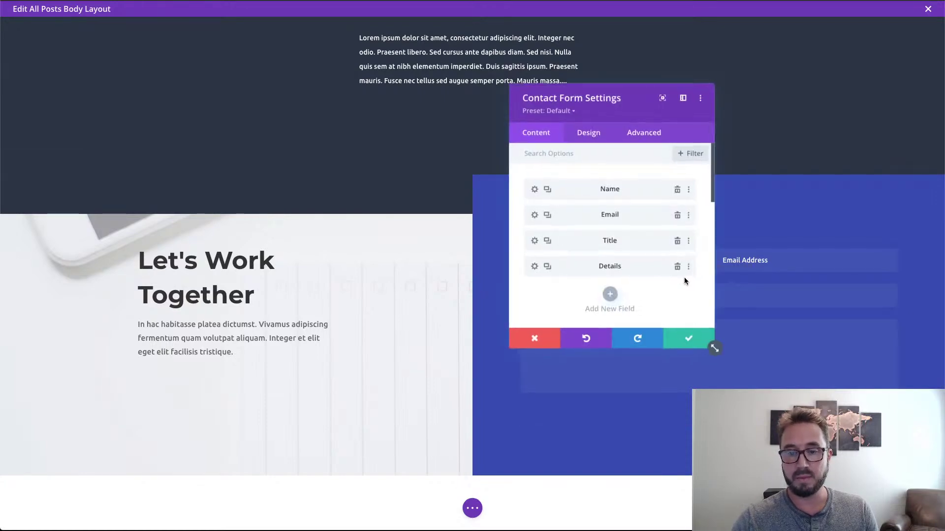
left_click(555, 117)
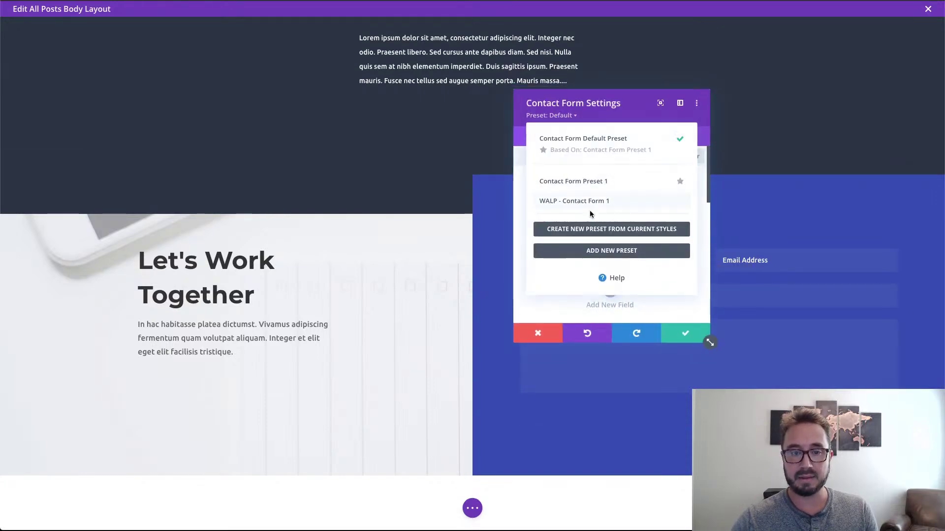
left_click(574, 202)
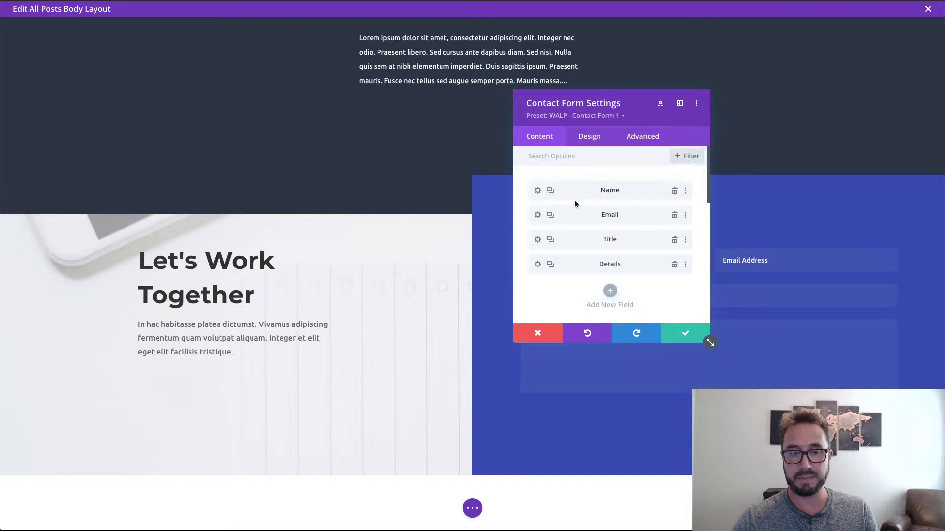
- Return the contact form to the Contact Form Default Preset, move its settings off the form and save them
left_click(584, 120)
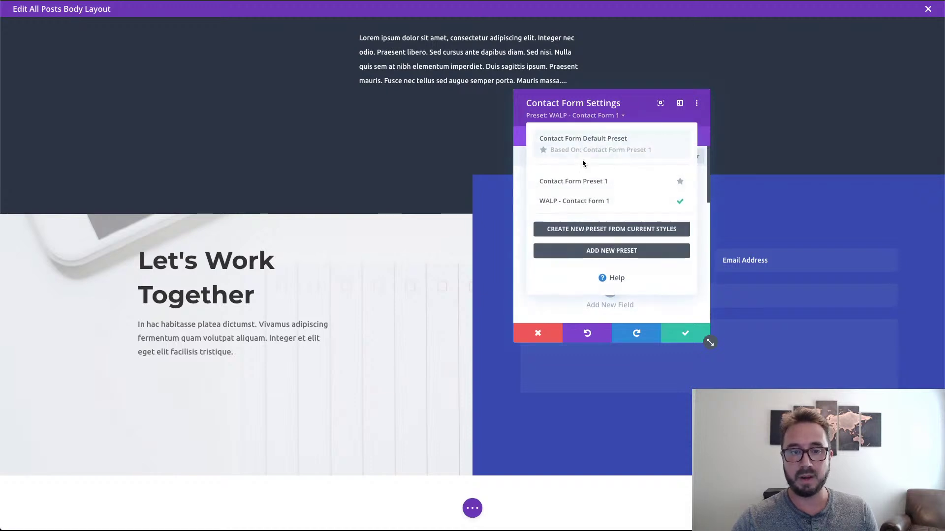
left_click(590, 147)
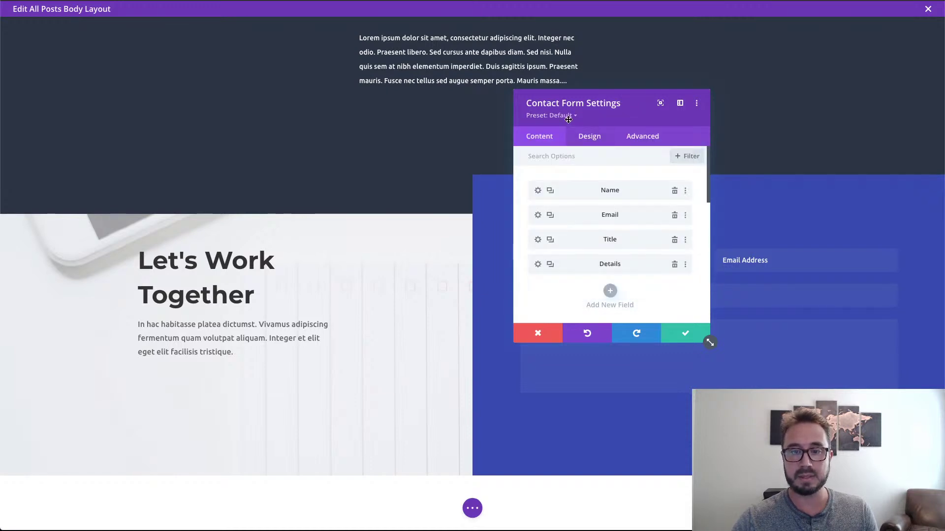
left_click_drag(628, 101, 477, 111)
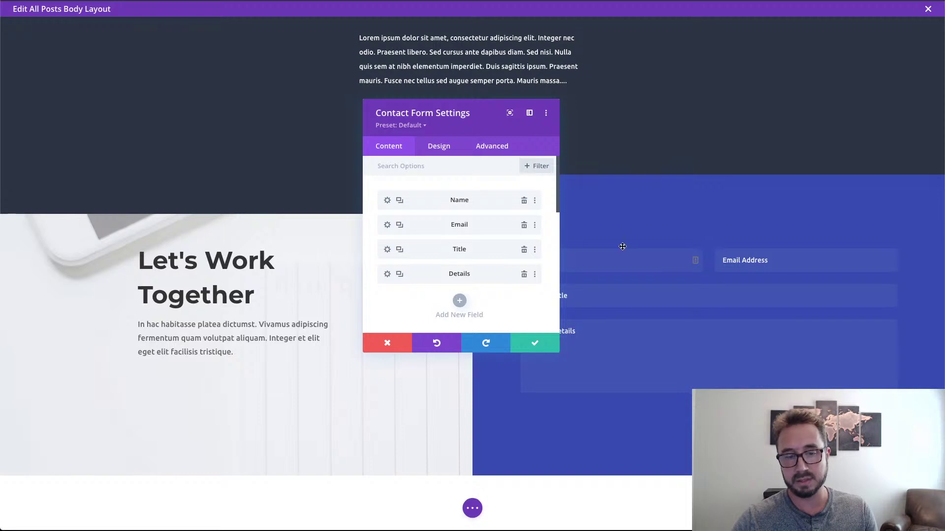
left_click(532, 343)
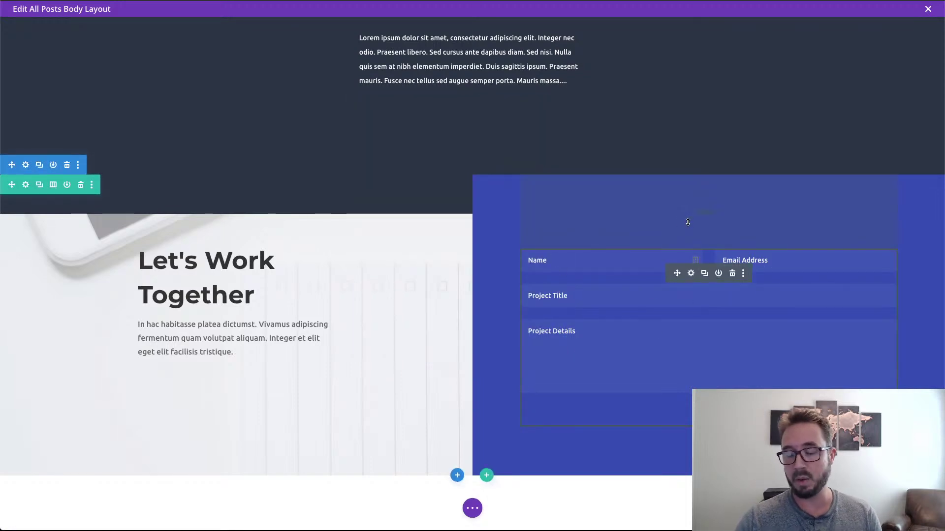
- Review the body layout from the contact section through the related posts, comments and sidebar up to the dynamic post title
scroll(688, 222, "down", 1)
scroll(687, 223, "up", 5)
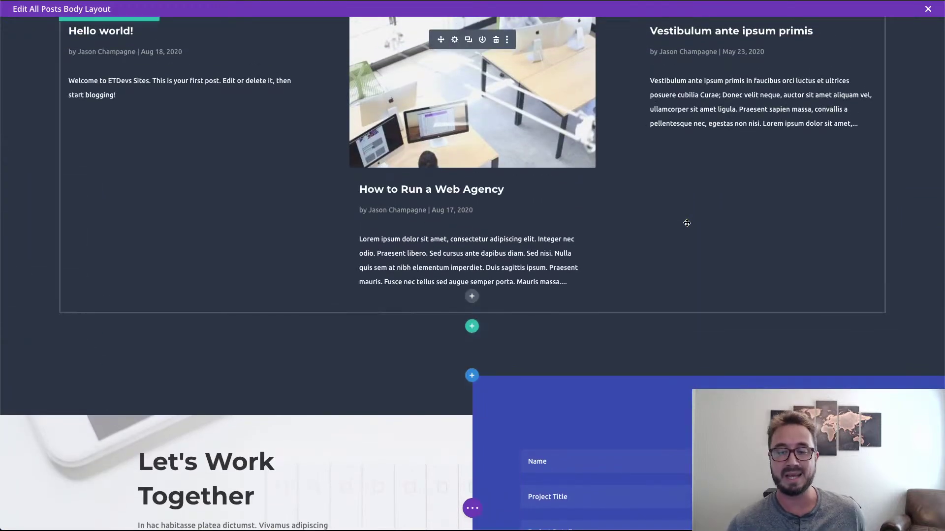
scroll(684, 324, "up", 7)
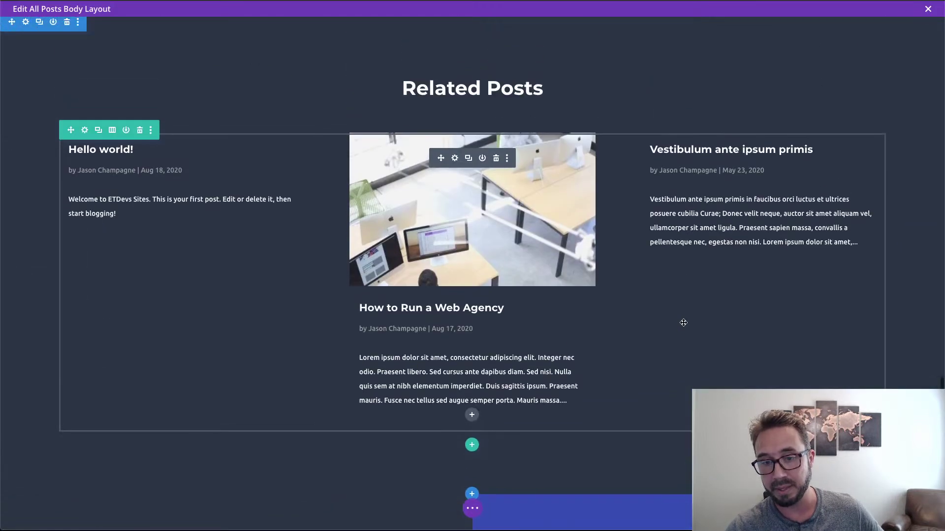
scroll(683, 322, "up", 7)
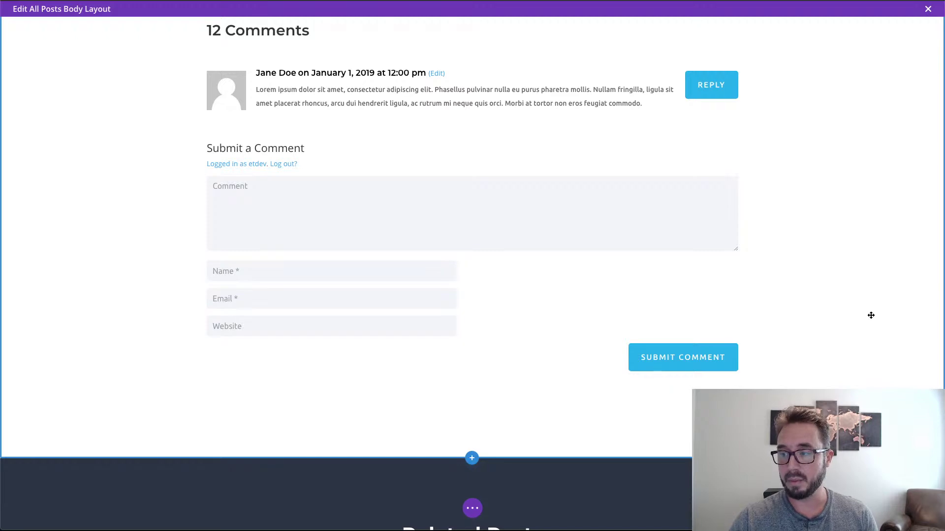
scroll(871, 315, "up", 10)
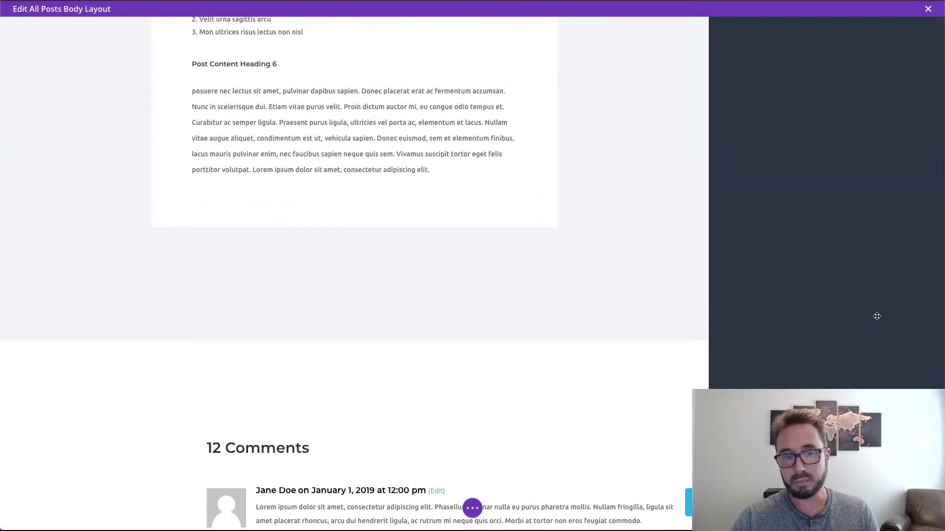
scroll(876, 317, "up", 15)
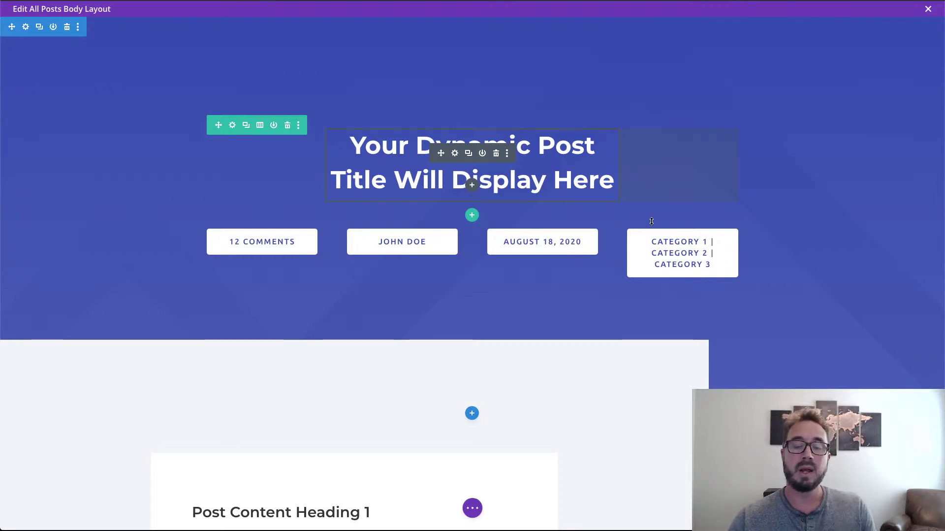
scroll(651, 221, "down", 2)
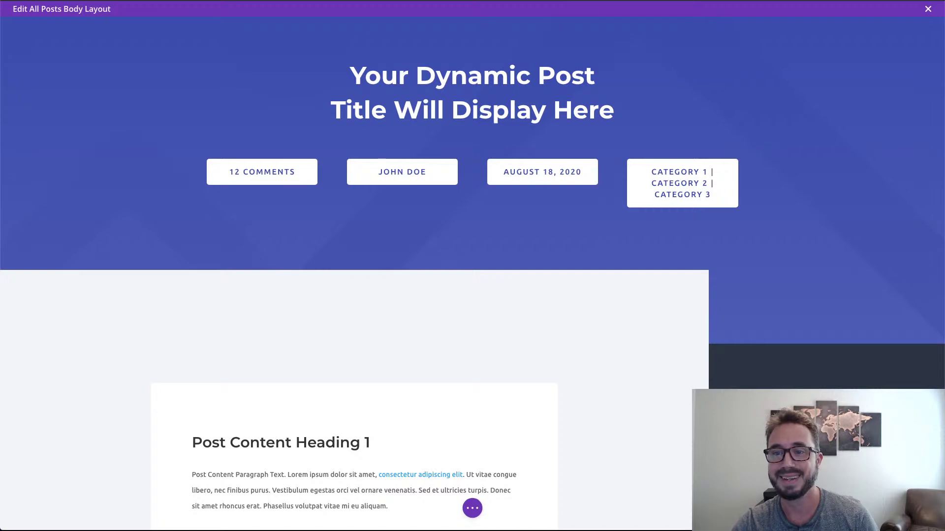
- Look over the post content area of the template, then open the Post Content module's settings and close them
scroll(604, 126, "down", 7)
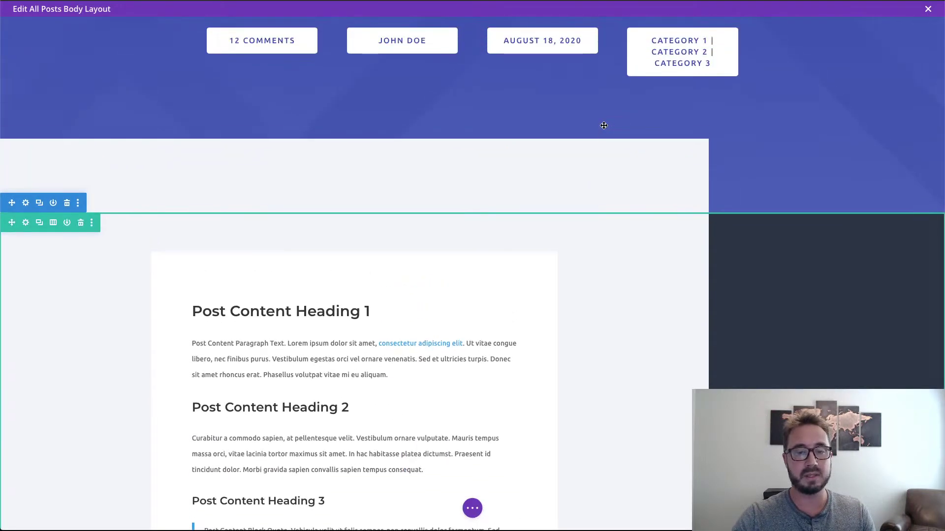
scroll(604, 125, "down", 2)
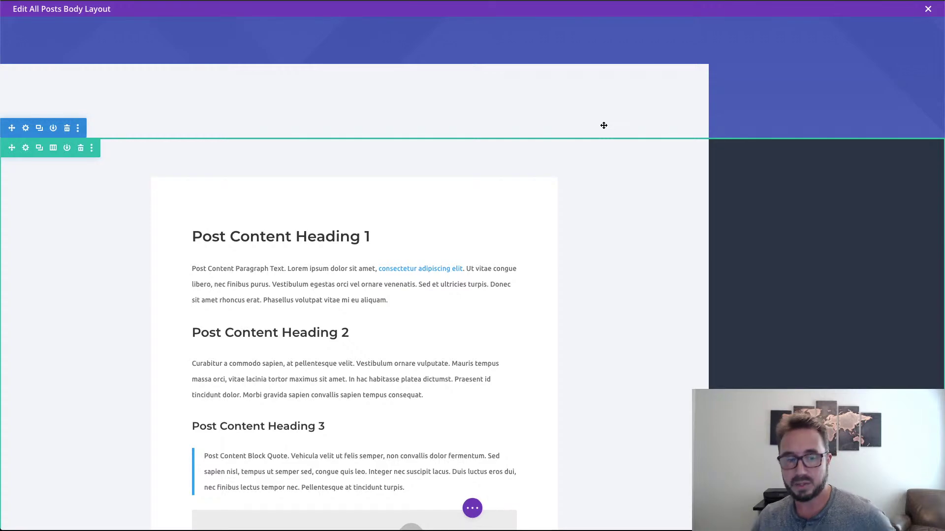
scroll(735, 118, "up", 4)
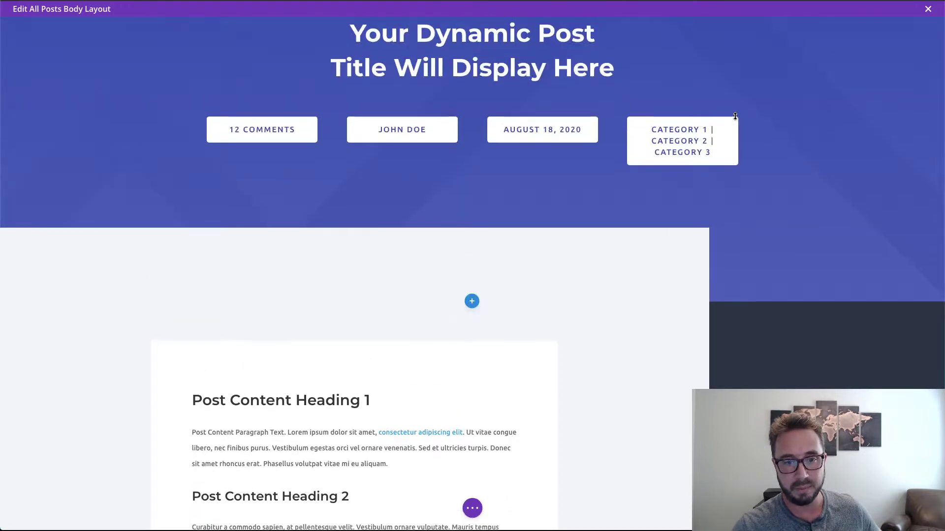
scroll(735, 118, "down", 5)
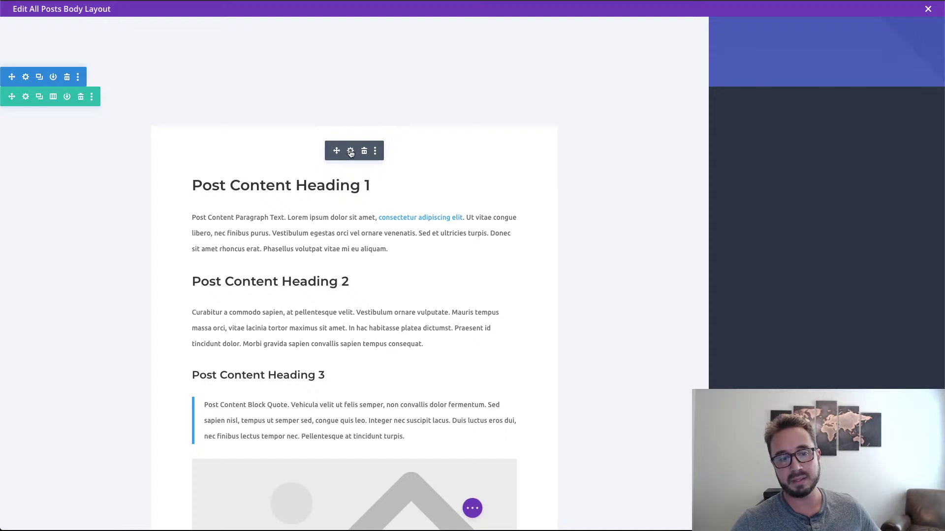
left_click(351, 151)
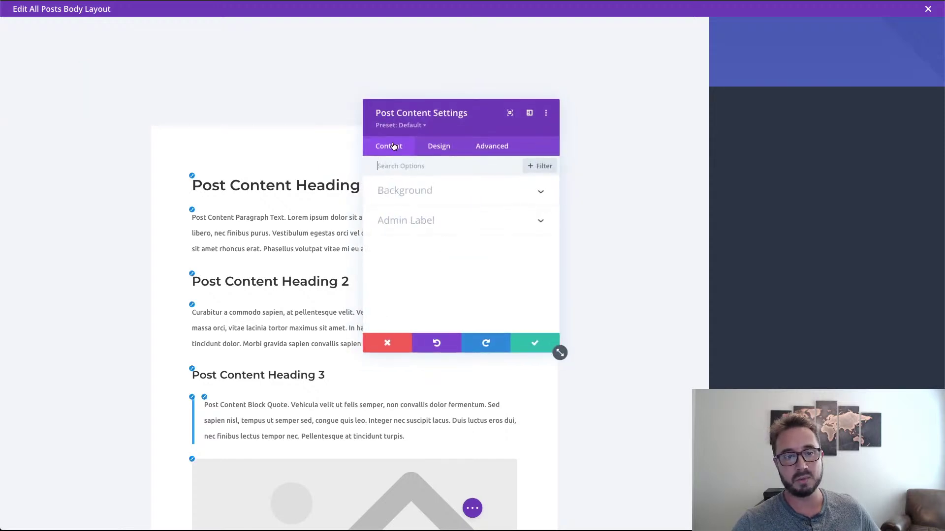
left_click(526, 345)
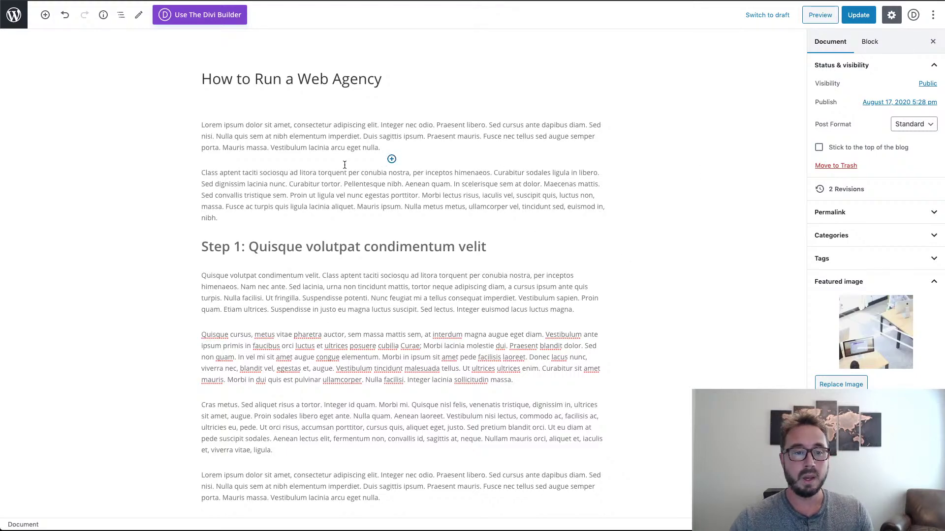
- In the editor of the How to Run a Web Agency post, examine the Step 1 heading and paragraph blocks
scroll(492, 192, "down", 5)
scroll(460, 195, "up", 5)
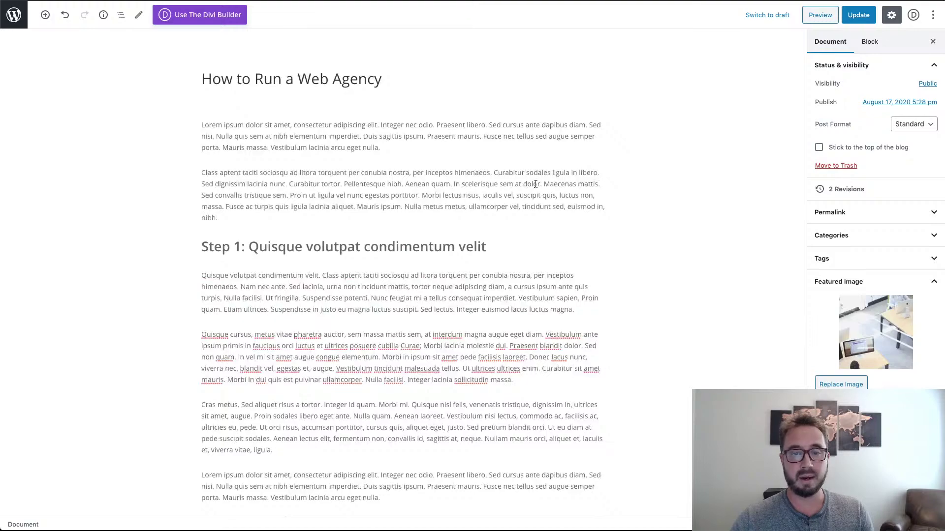
scroll(533, 184, "down", 5)
scroll(534, 184, "down", 3)
scroll(534, 185, "up", 5)
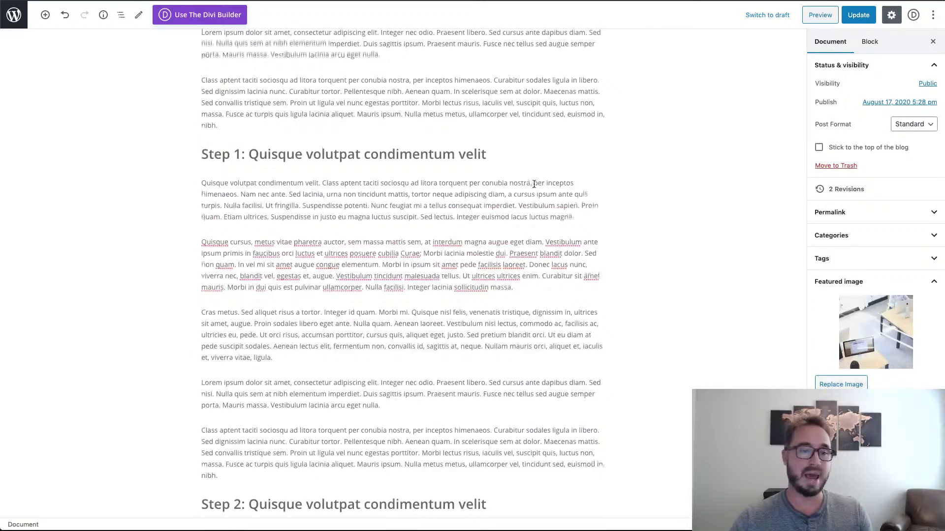
left_click(363, 154)
scroll(364, 153, "down", 1)
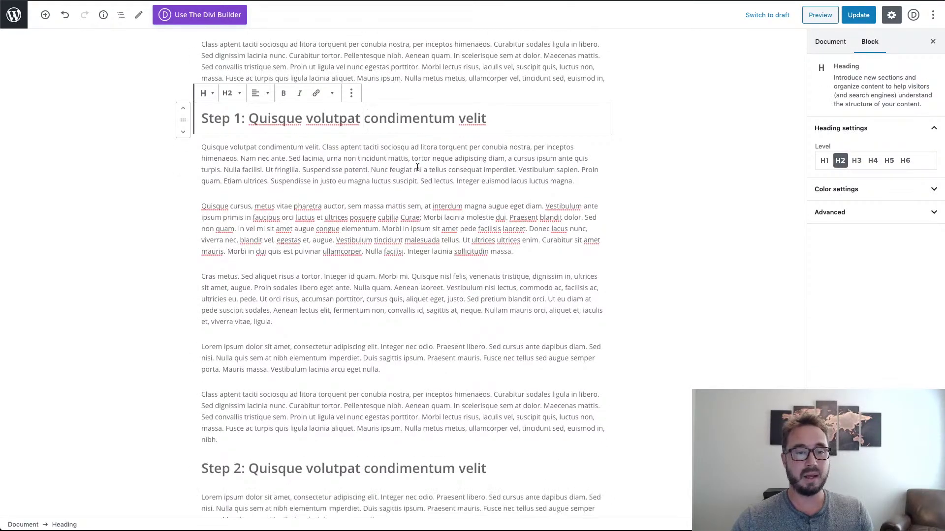
left_click(416, 169)
scroll(449, 168, "down", 5)
scroll(517, 172, "up", 6)
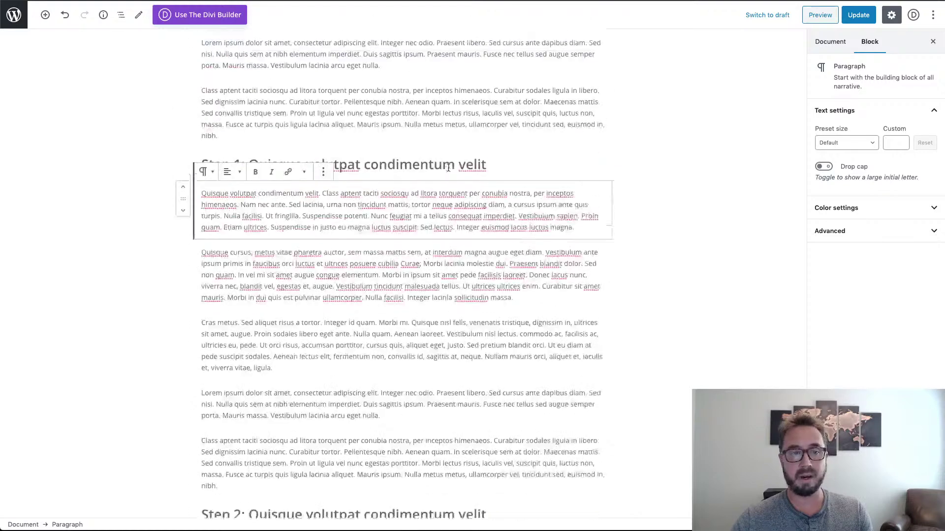
left_click(523, 177)
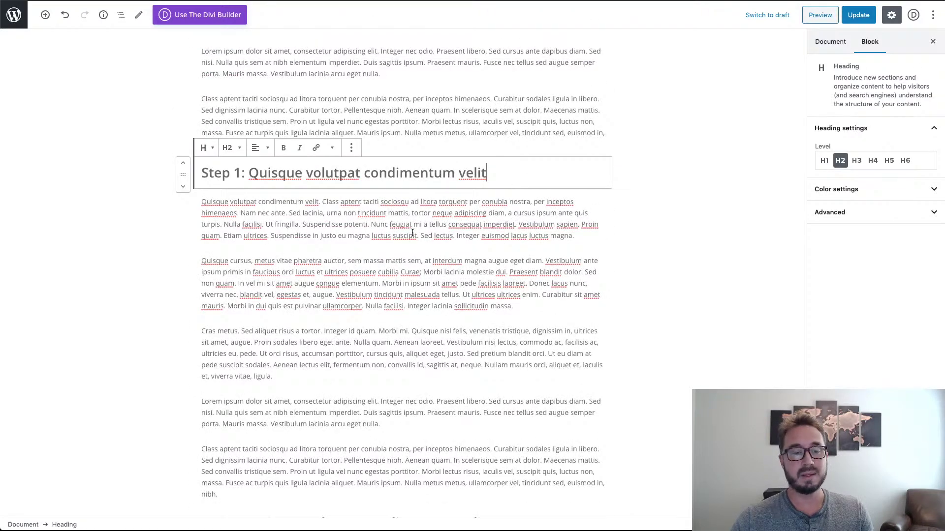
left_click(444, 227)
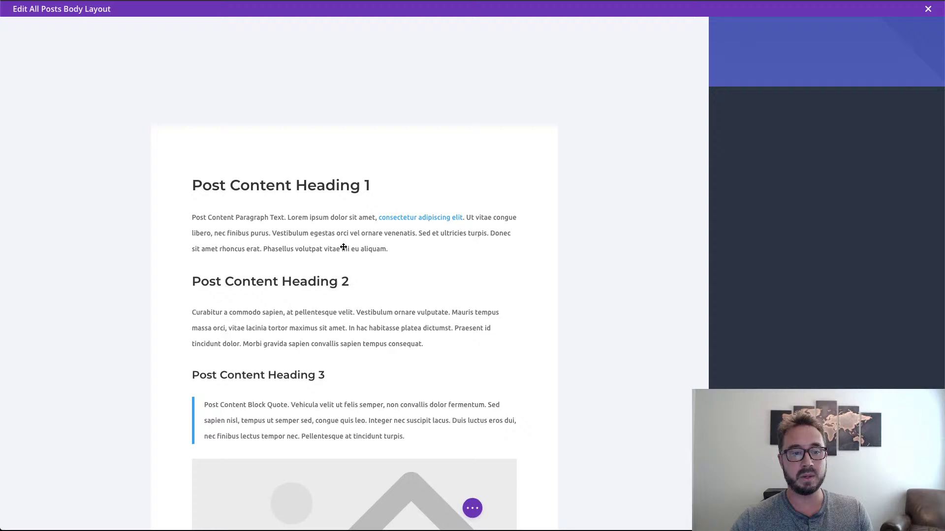
- Look over the post's paragraph blocks between the Step 1 and Step 2 headings for a place to insert a layout
mouse_move(349, 238)
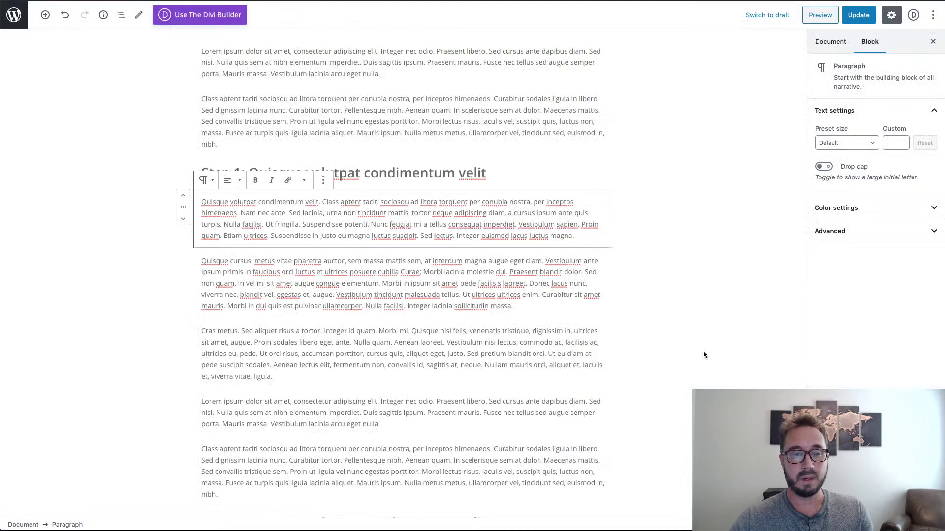
left_click(703, 354)
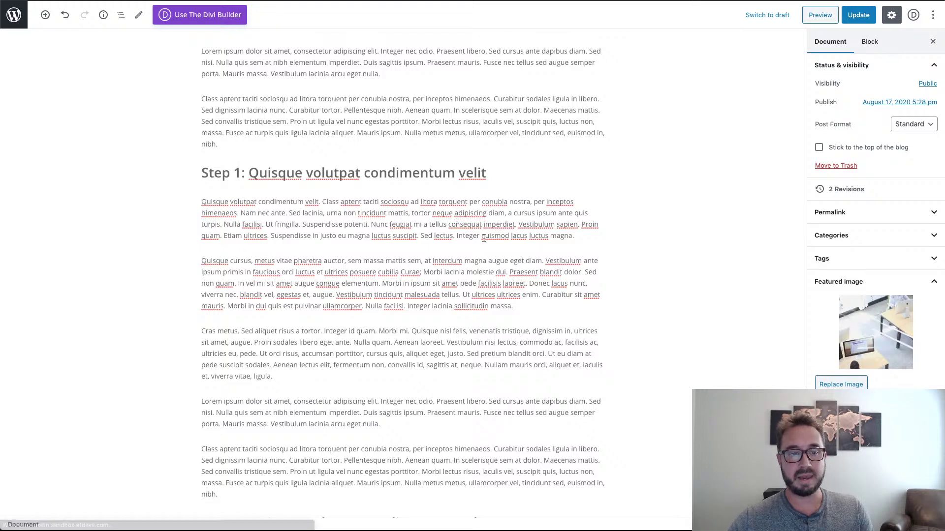
scroll(492, 241, "down", 5)
scroll(495, 241, "down", 5)
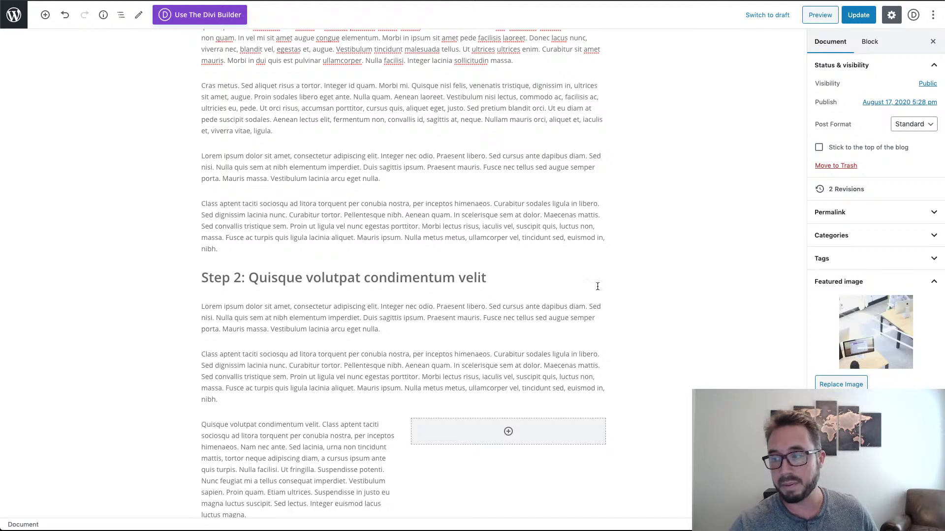
scroll(597, 286, "down", 2)
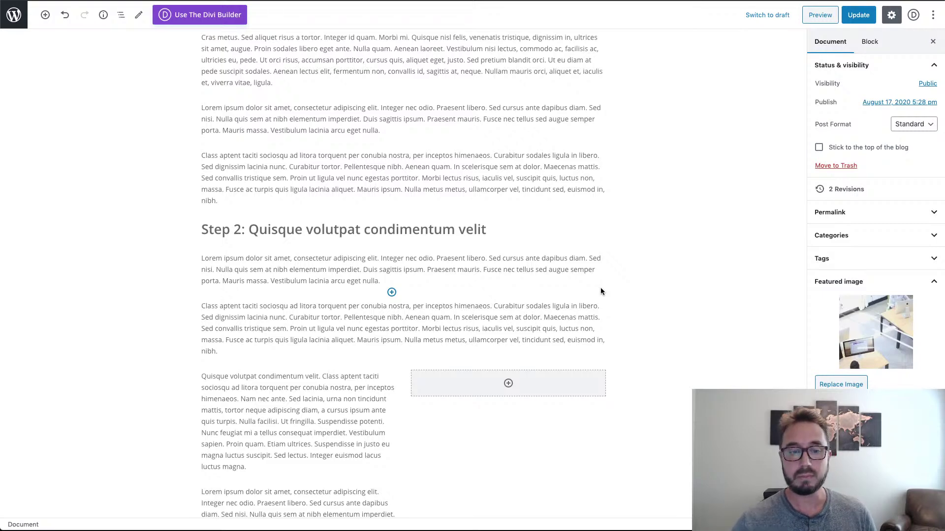
scroll(574, 287, "up", 5)
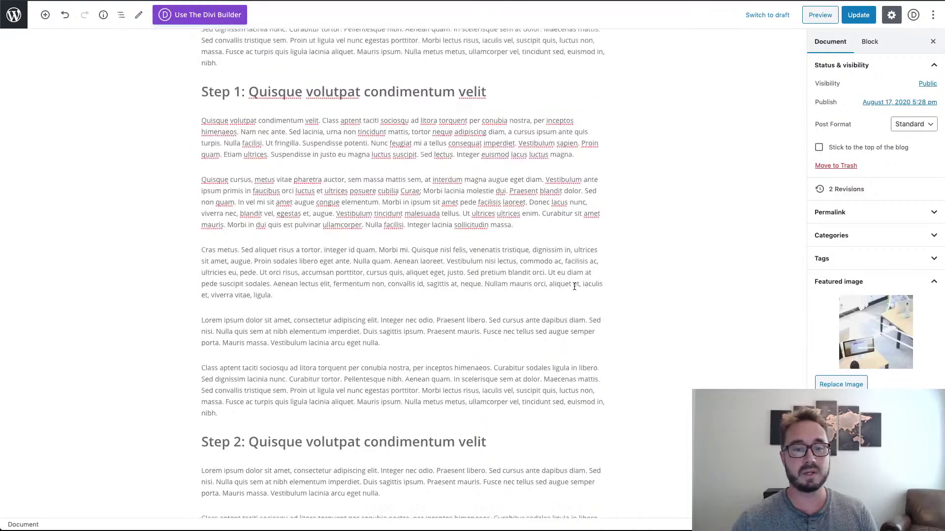
scroll(574, 286, "up", 1)
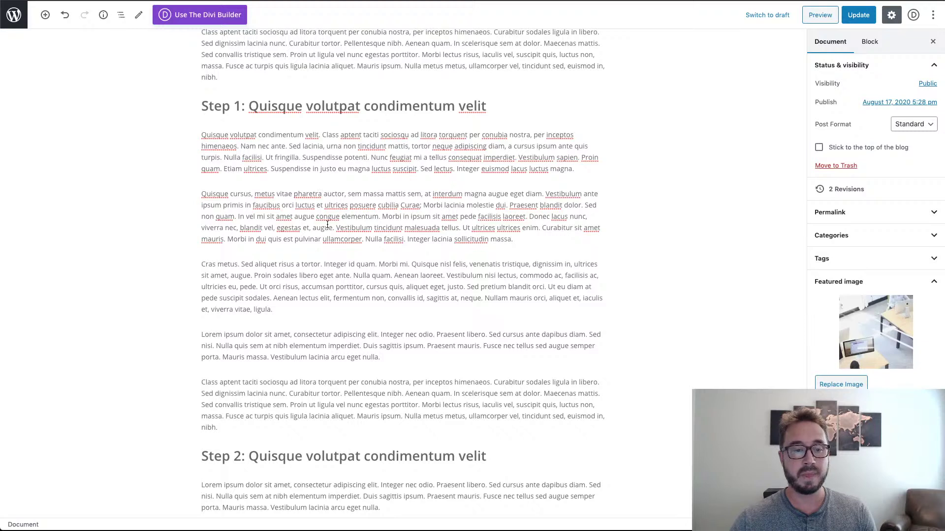
- Insert a Divi Layout block after the second paragraph under Step 1 and start building a new layout in it
mouse_move(392, 251)
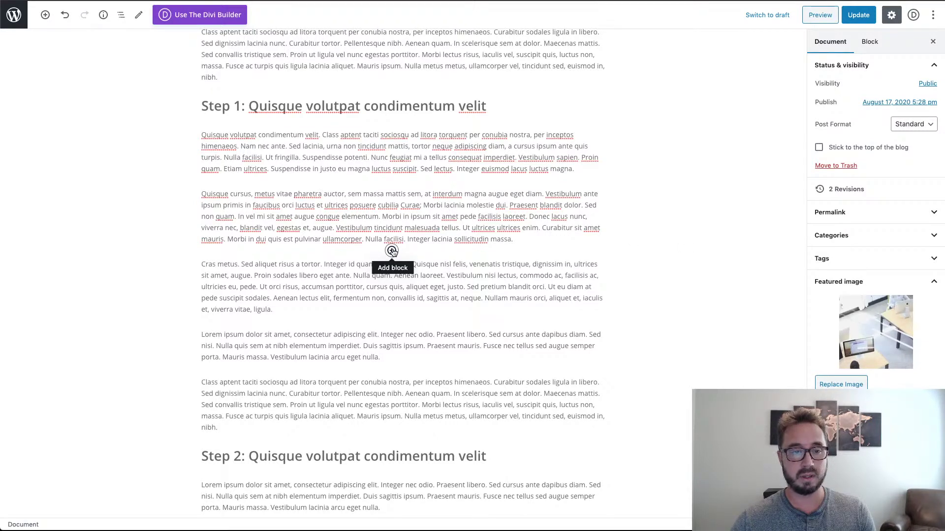
left_click(392, 251)
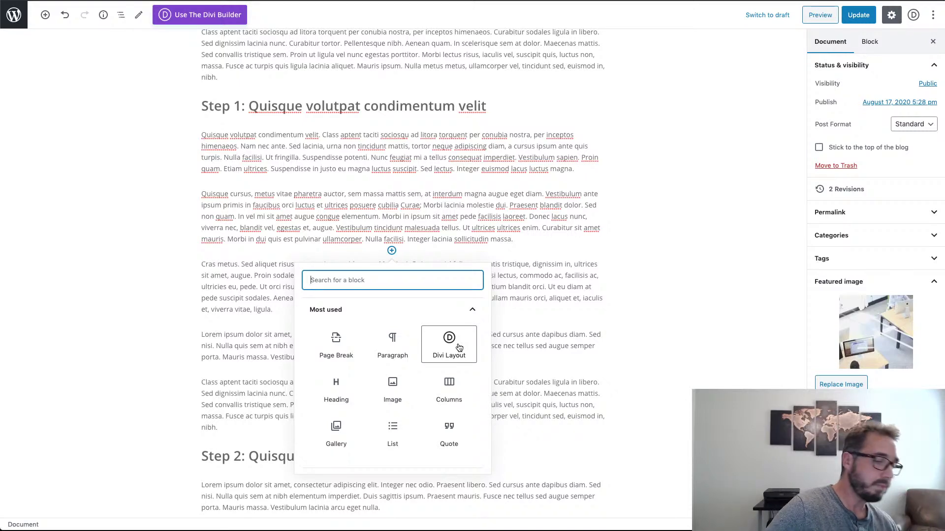
scroll(460, 347, "down", 1)
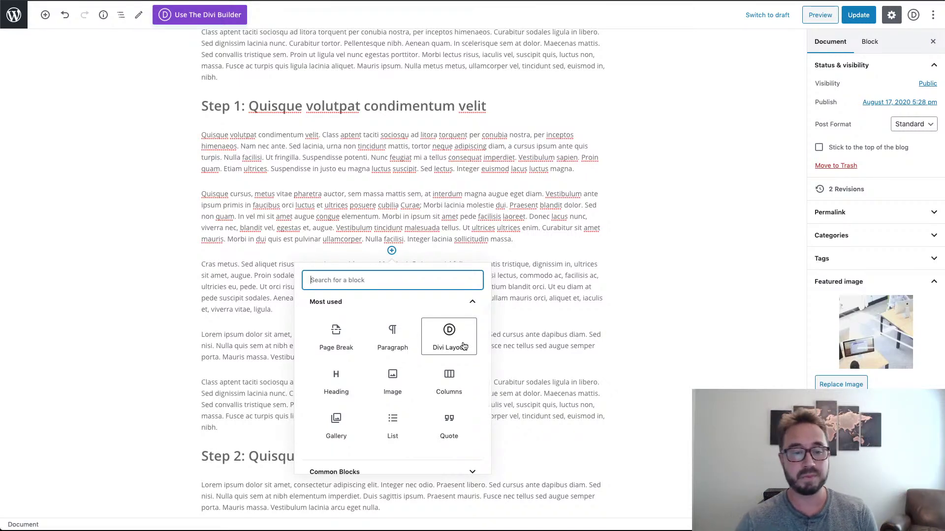
left_click(463, 347)
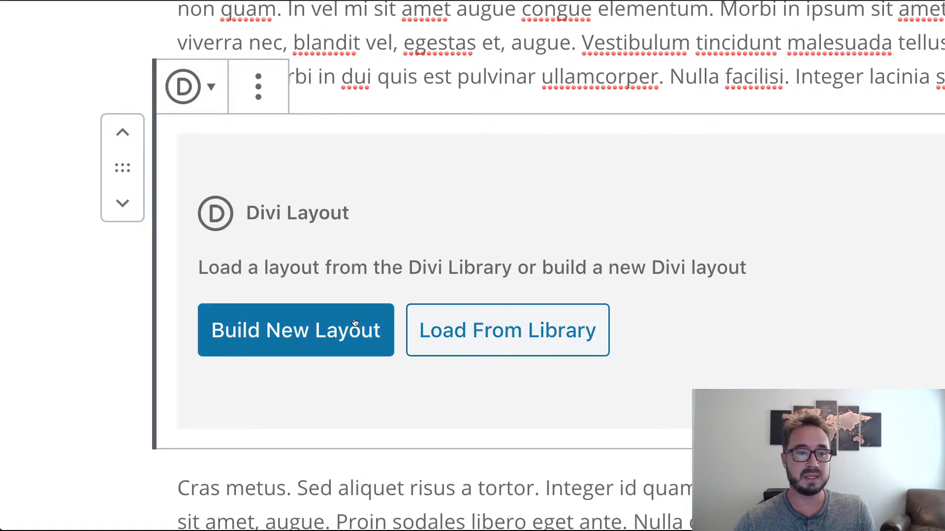
left_click(271, 332)
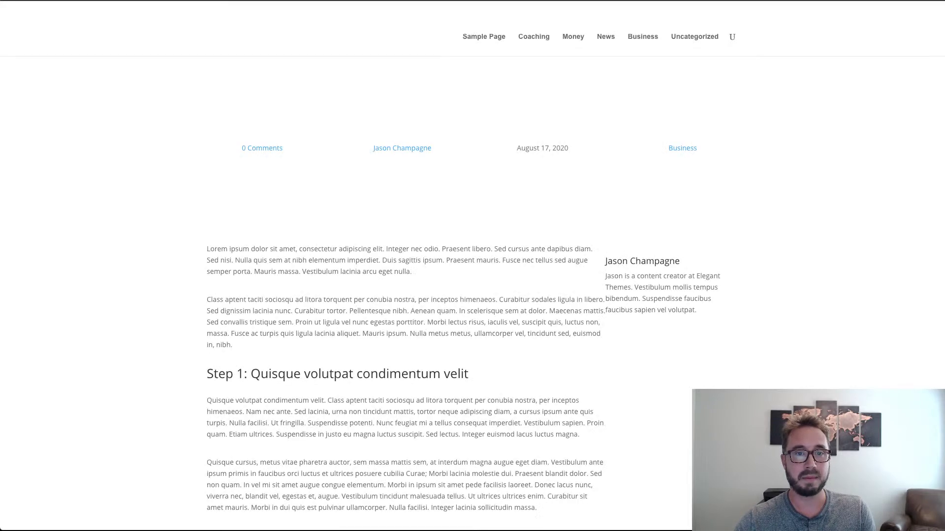
- Add a single-column row to the layout block and dismiss the module selection
mouse_move(498, 88)
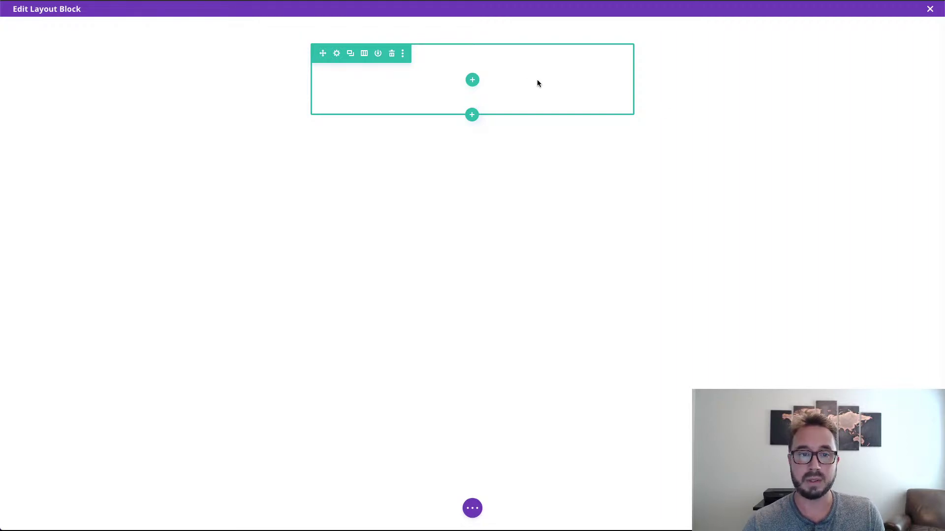
left_click(473, 81)
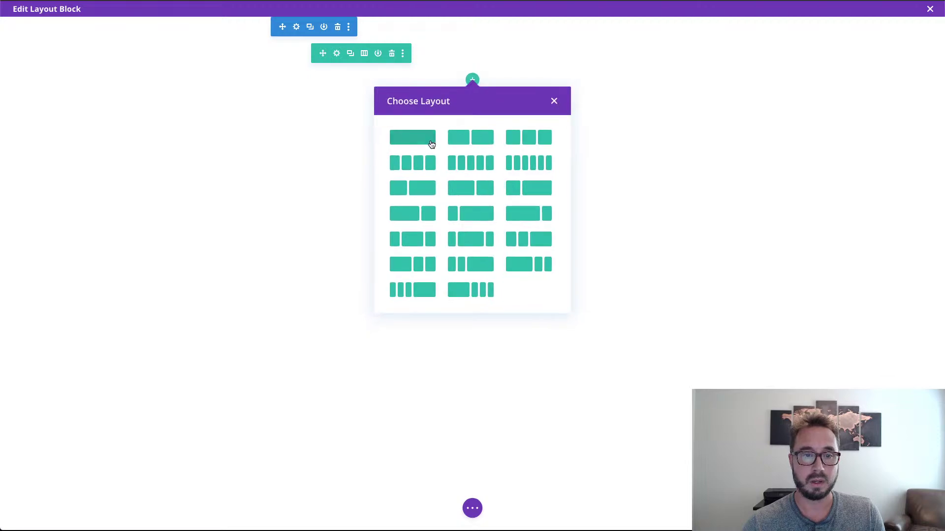
left_click(426, 139)
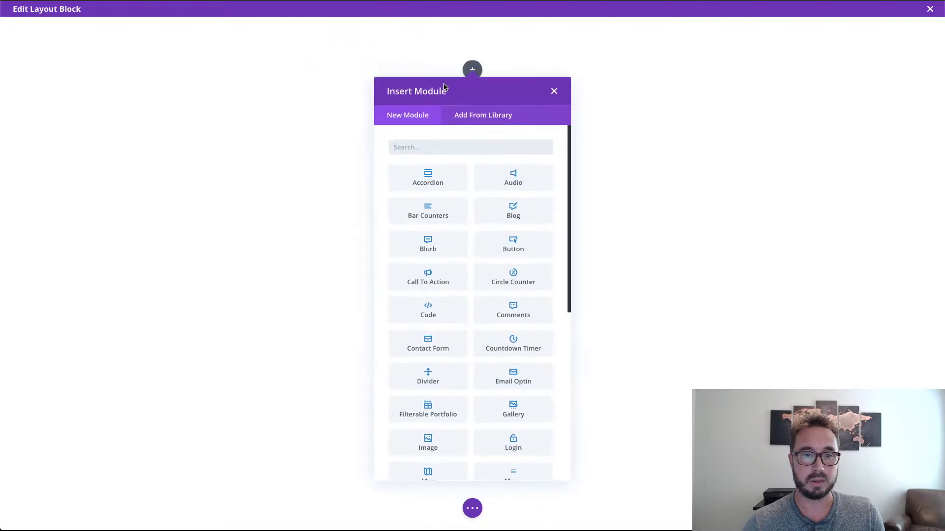
left_click(554, 92)
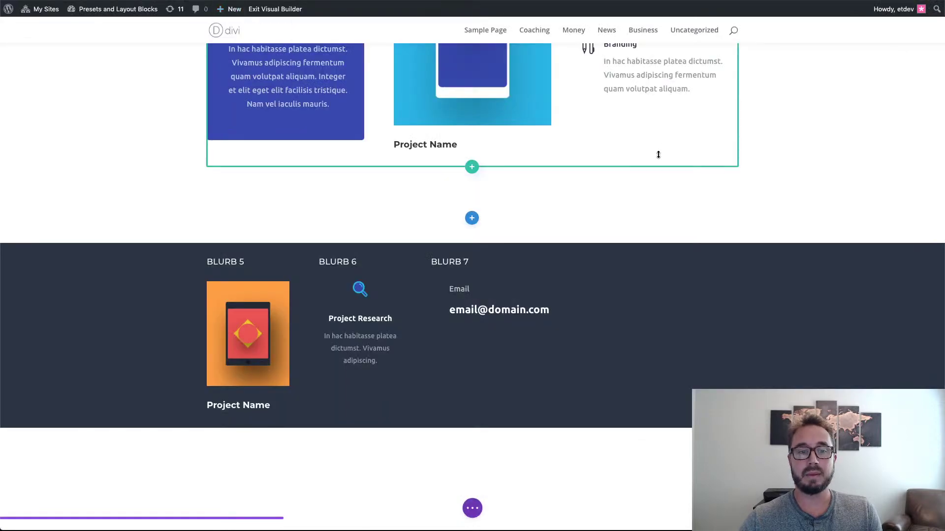
- On the page with the icon and coloured background samples, copy the Background settings of the dark blue Text module
scroll(659, 155, "down", 8)
scroll(658, 154, "up", 15)
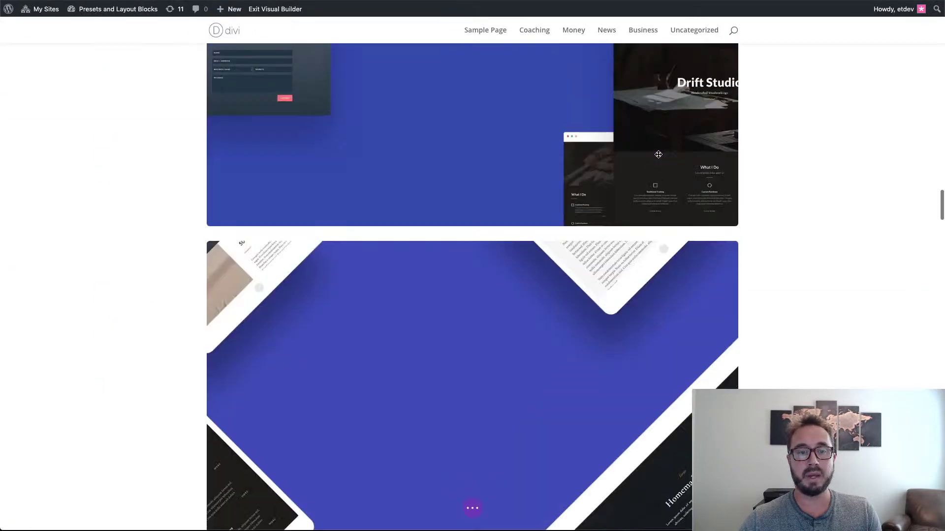
scroll(659, 154, "up", 10)
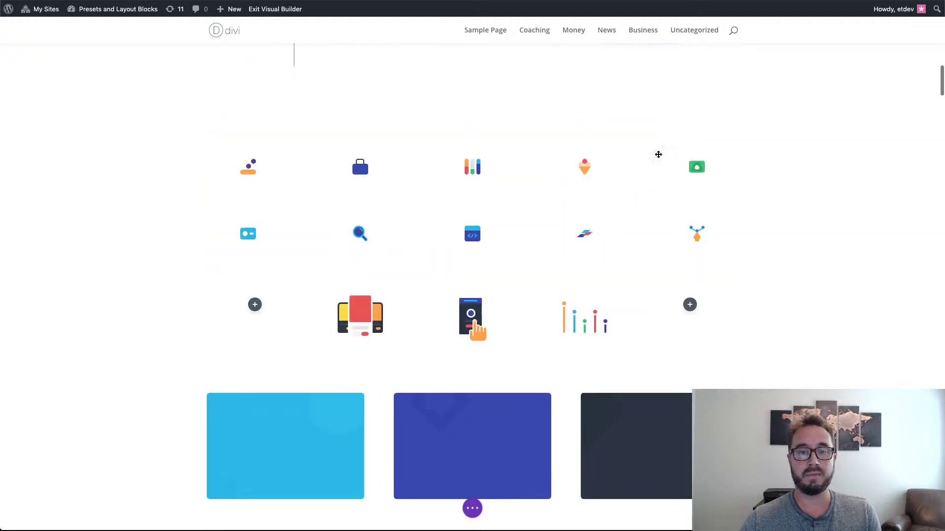
scroll(650, 153, "down", 2)
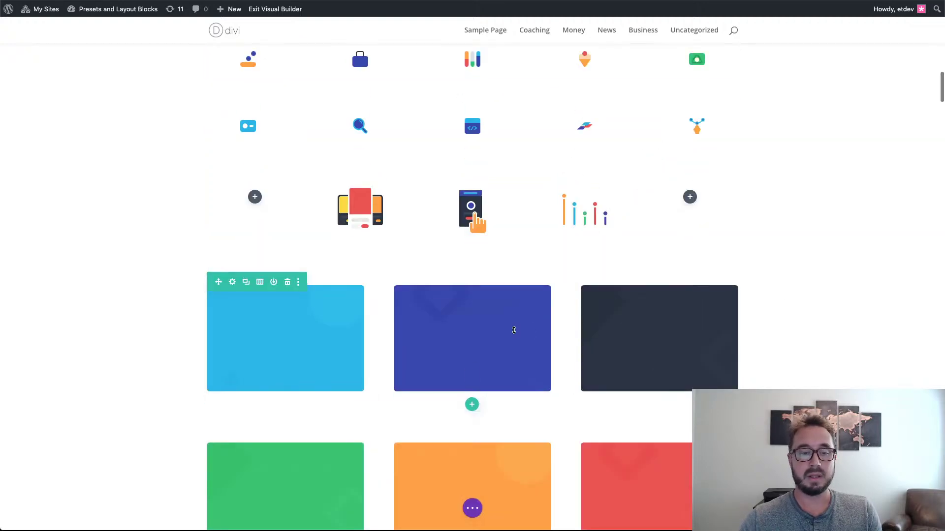
scroll(454, 325, "down", 2)
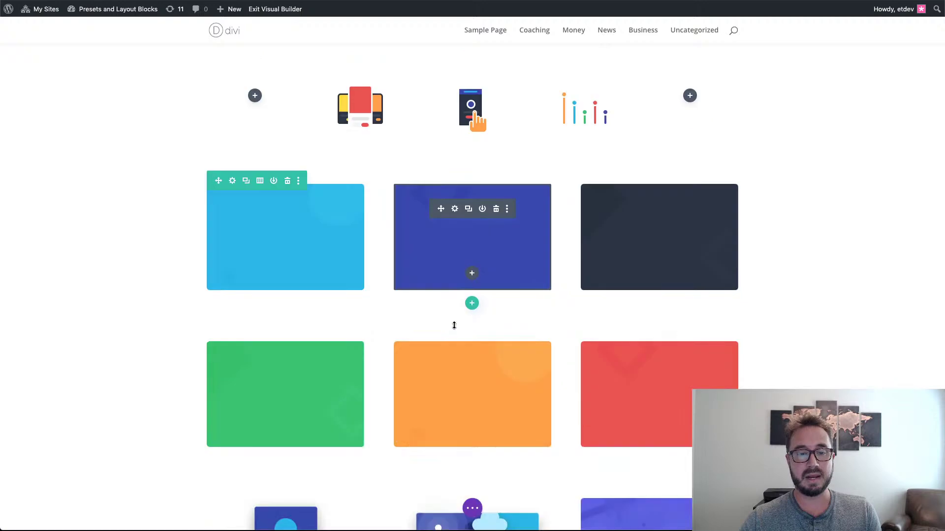
left_click(454, 211)
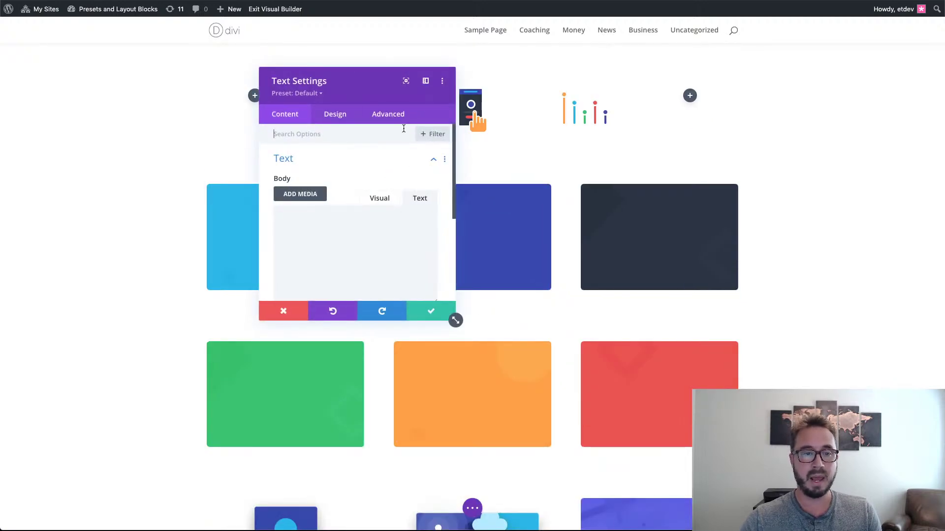
left_click_drag(363, 87, 735, 113)
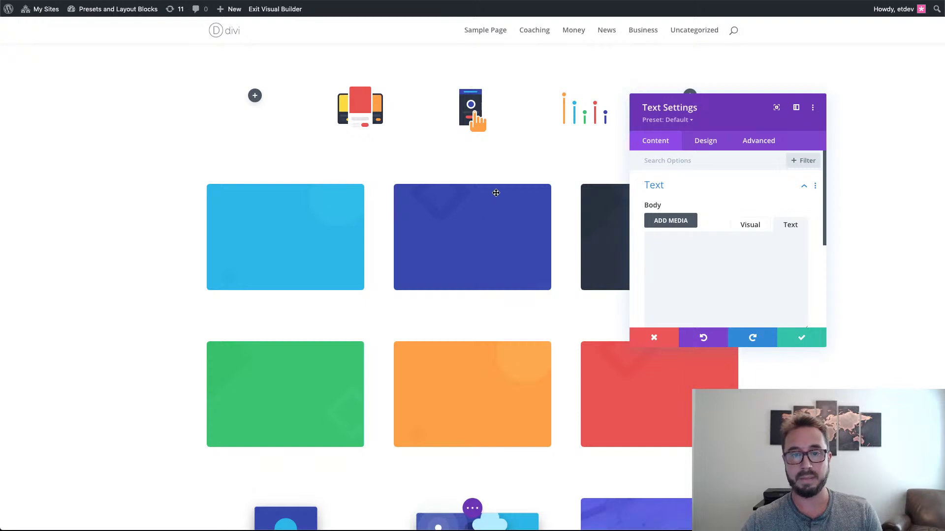
scroll(716, 196, "down", 3)
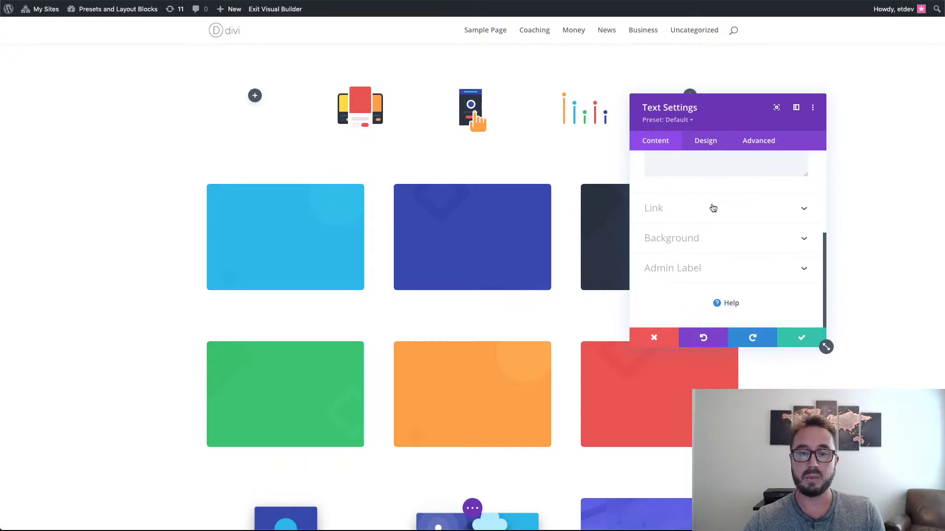
left_click(703, 238)
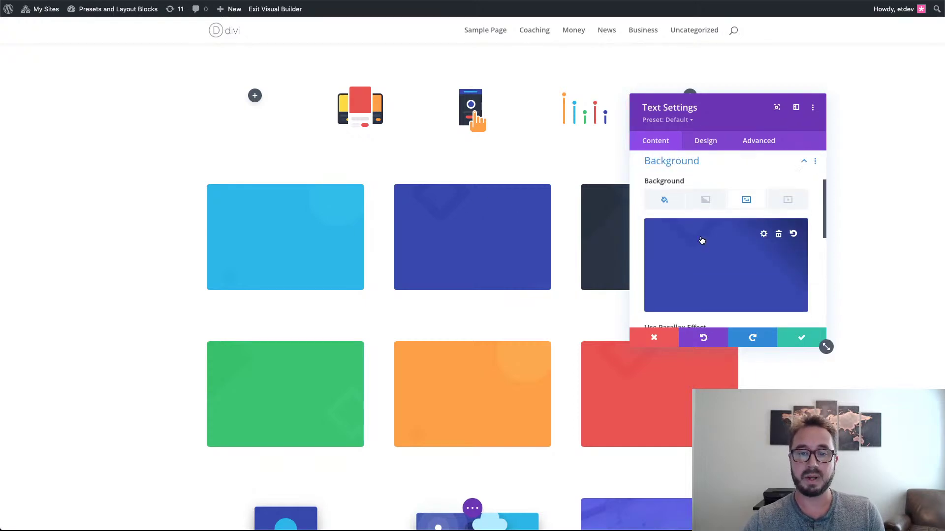
right_click(689, 166)
left_click(733, 178)
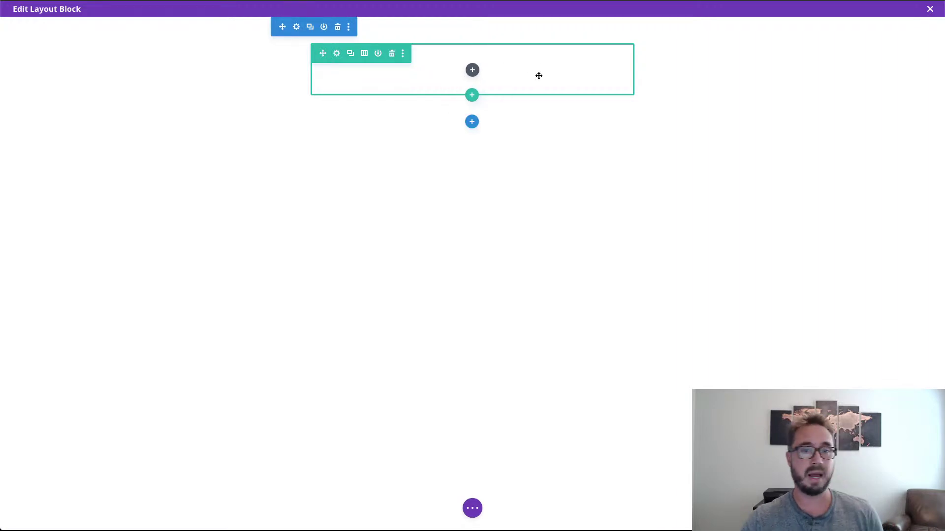
- Paste the copied background onto the layout block's section and save the section settings
left_click(296, 27)
left_click_drag(367, 84, 790, 44)
left_click(755, 144)
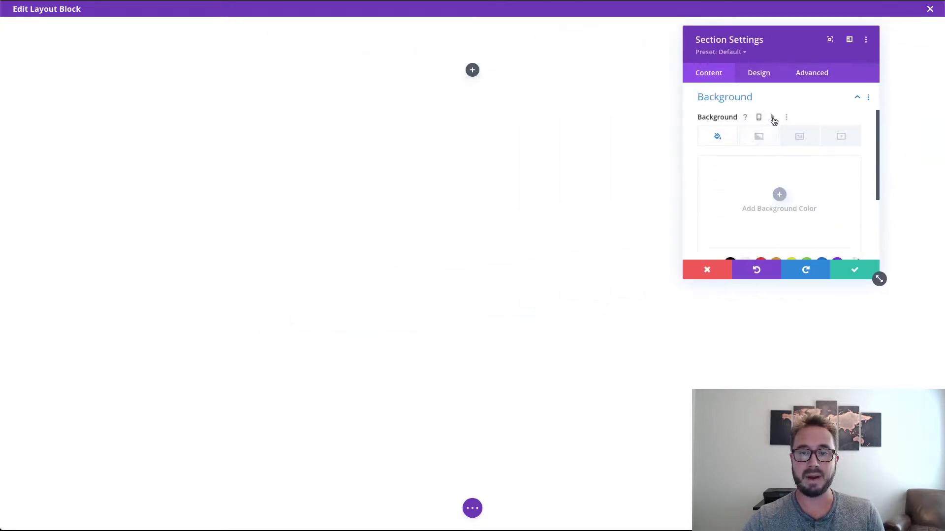
right_click(819, 102)
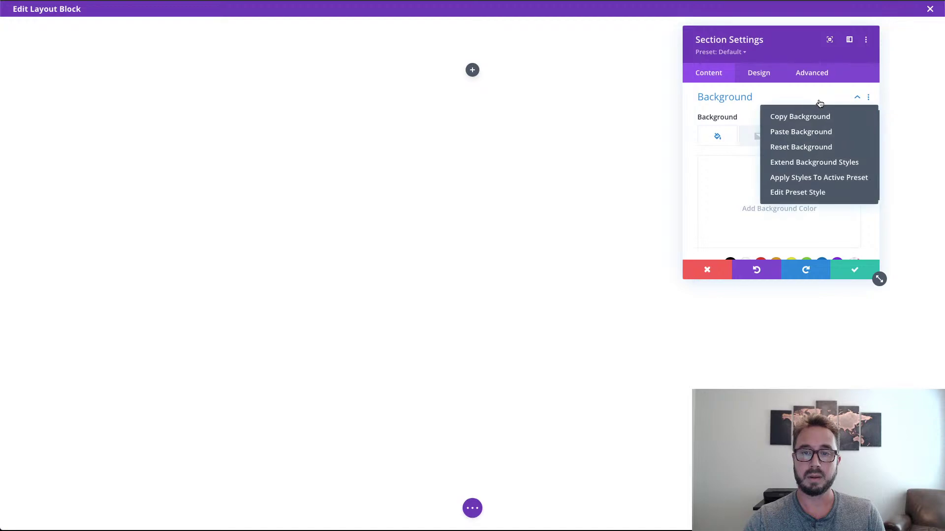
left_click(812, 133)
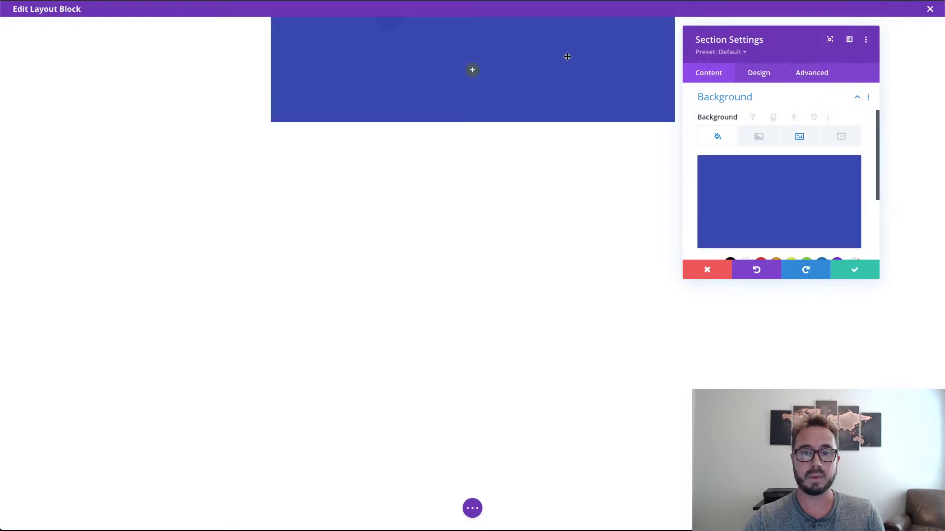
left_click(850, 273)
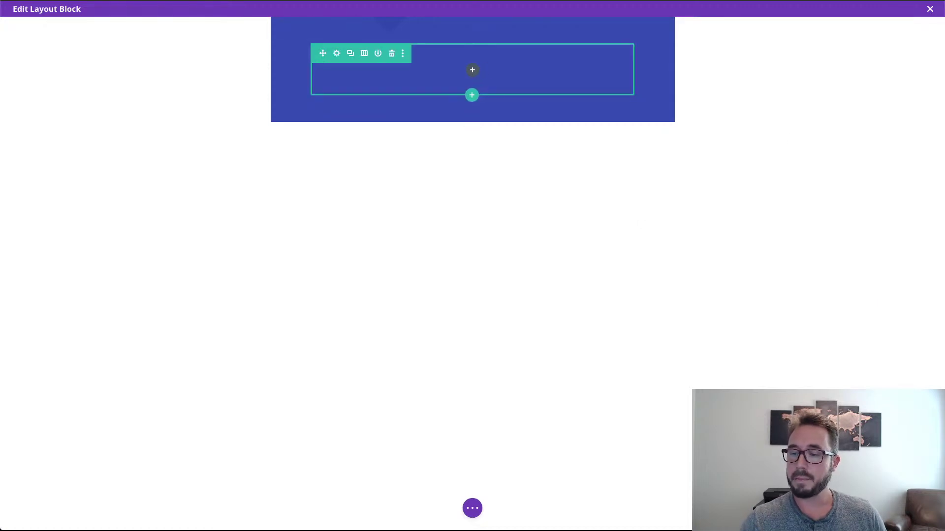
- Add a Text module to the row and replace its body with the H3 heading "Learn How One Client Increased Revenue by 500%"
left_click(472, 71)
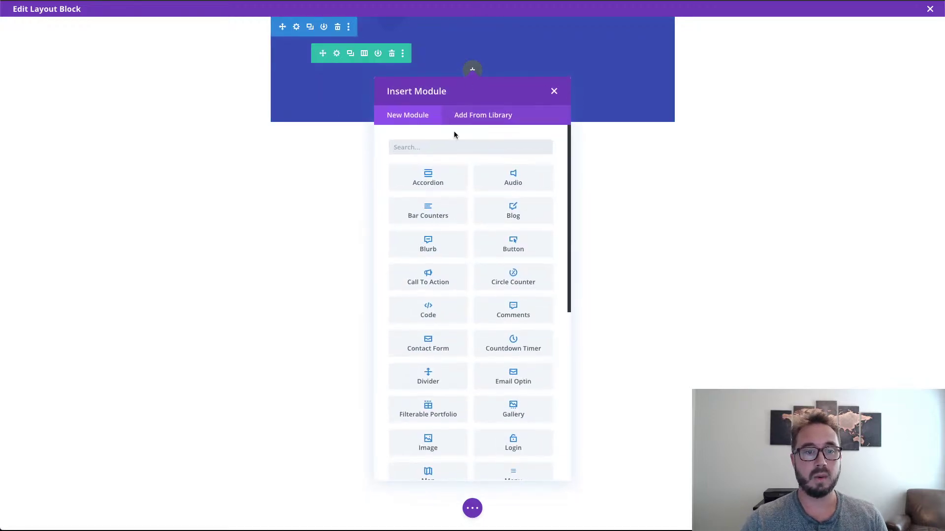
type("text")
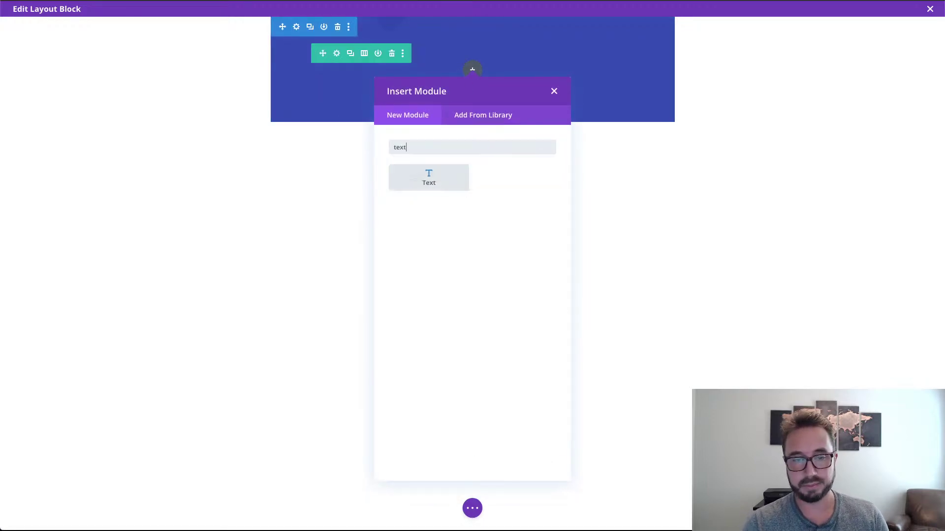
left_click(434, 188)
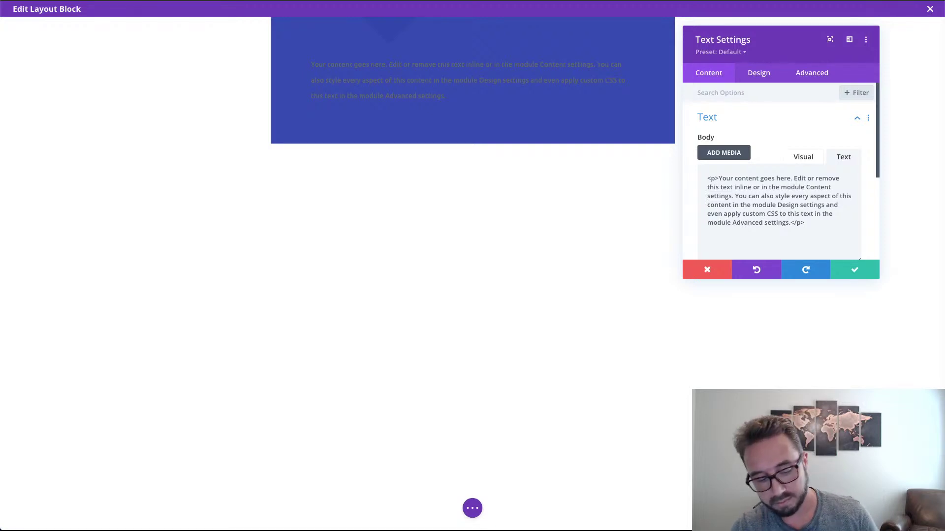
left_click_drag(812, 223, 696, 175)
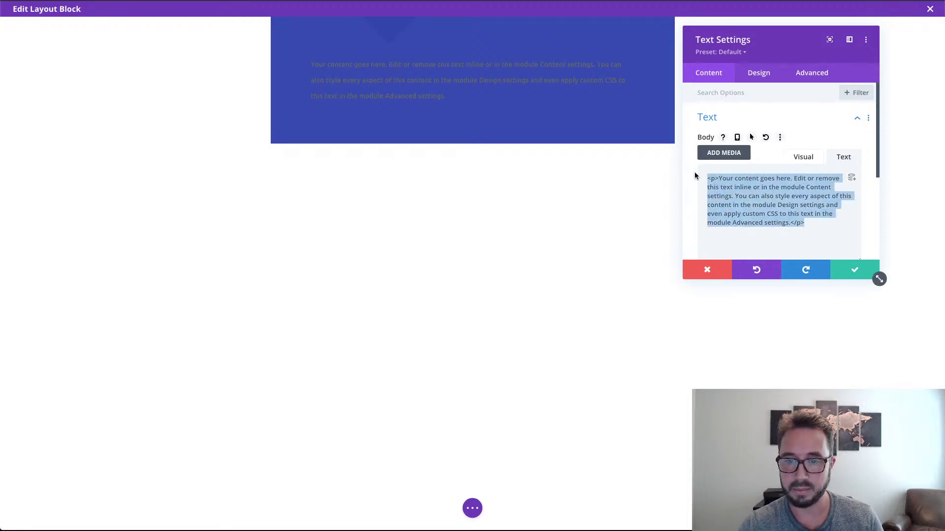
type("<h3>Learn How One Client Increased Revenue by 500%</h3>")
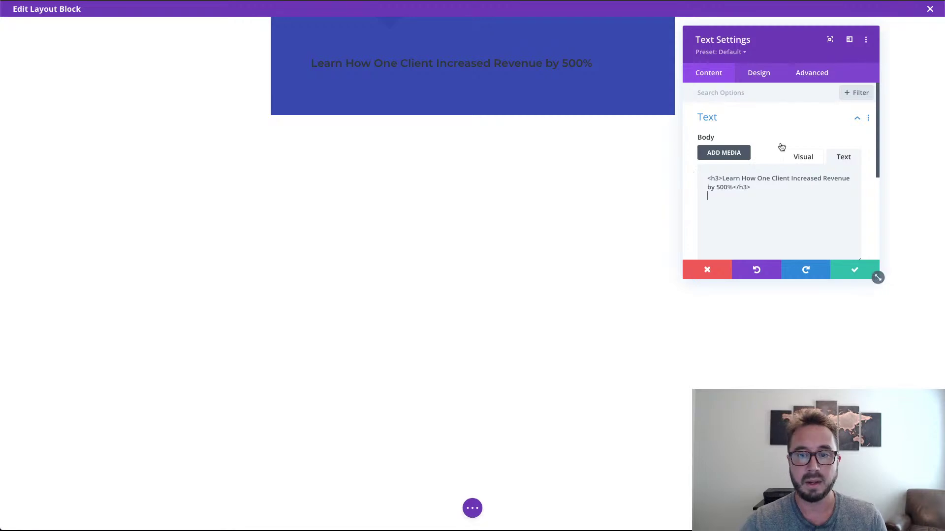
left_click(772, 187)
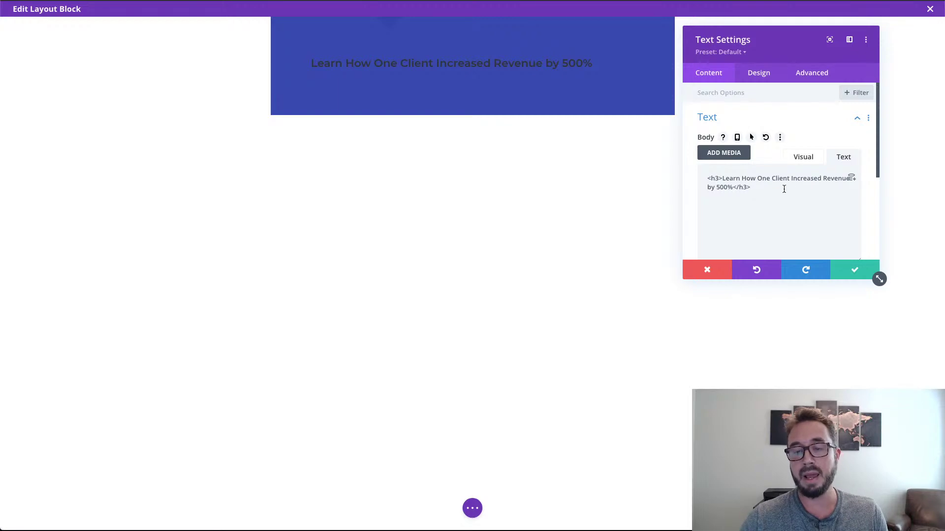
- Apply the WALP - H3 - 1 preset to the Text module and set its Heading 3 text color to white
left_click(720, 52)
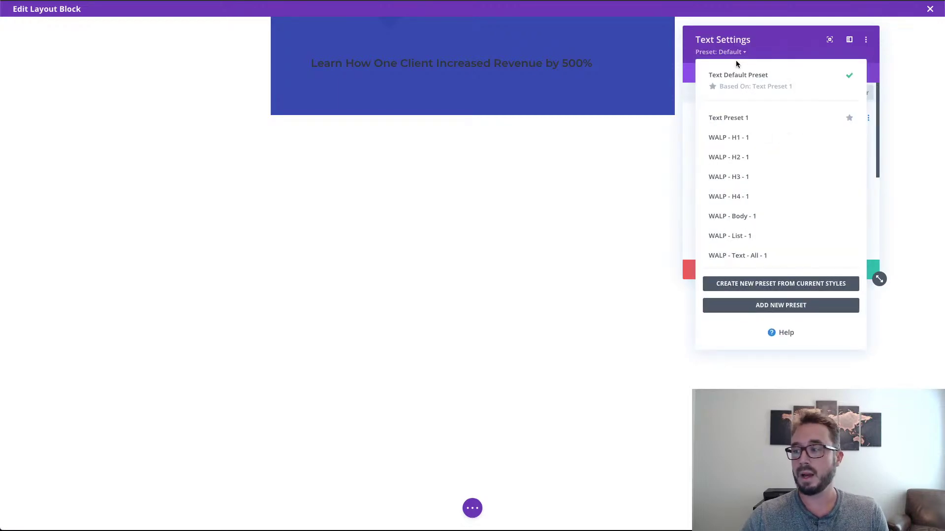
left_click(750, 182)
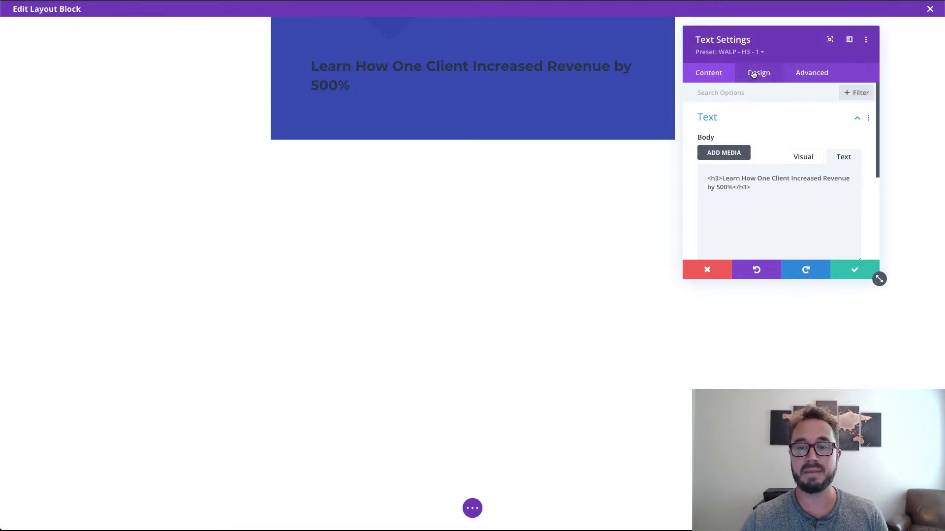
left_click(753, 75)
scroll(755, 140, "down", 1)
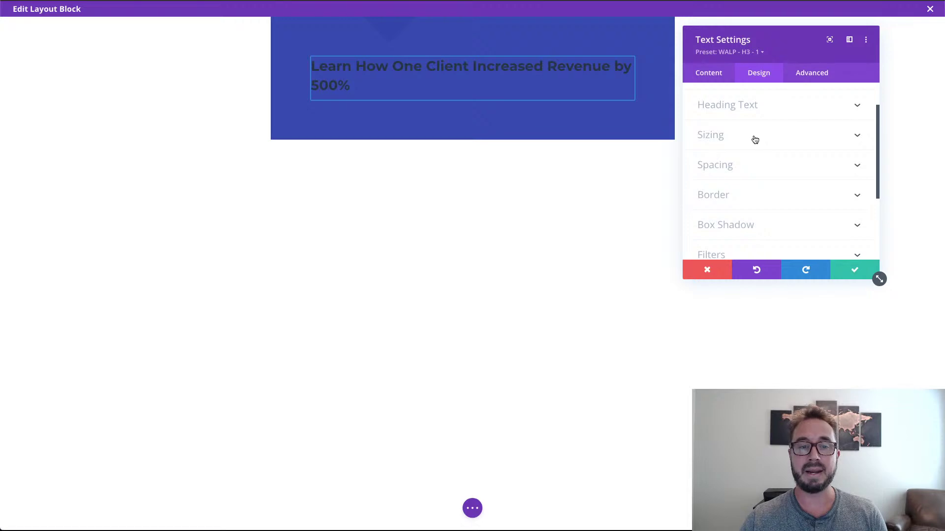
scroll(755, 140, "up", 1)
scroll(755, 140, "down", 1)
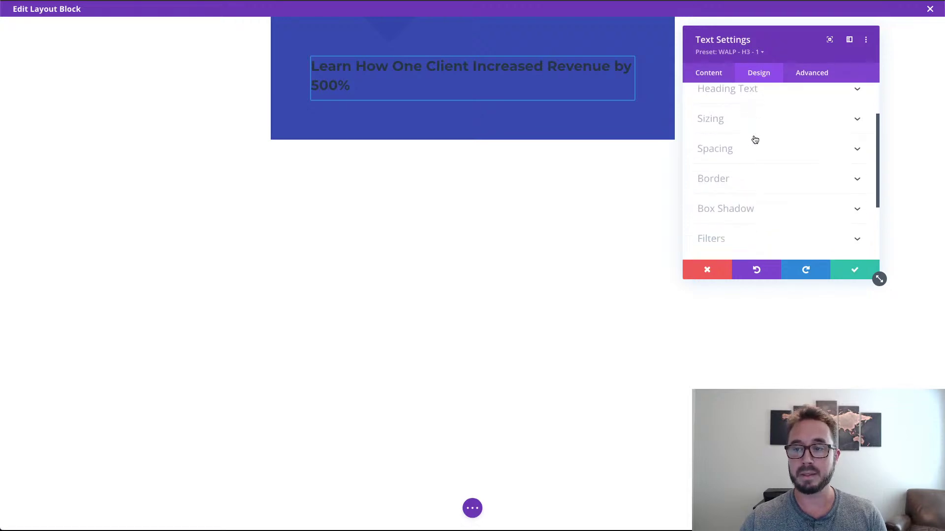
scroll(755, 140, "down", 2)
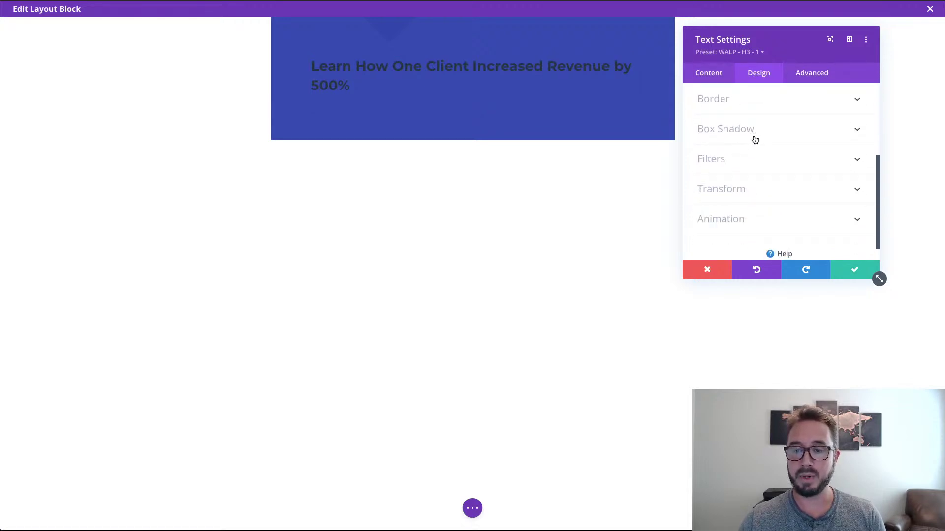
scroll(755, 139, "up", 2)
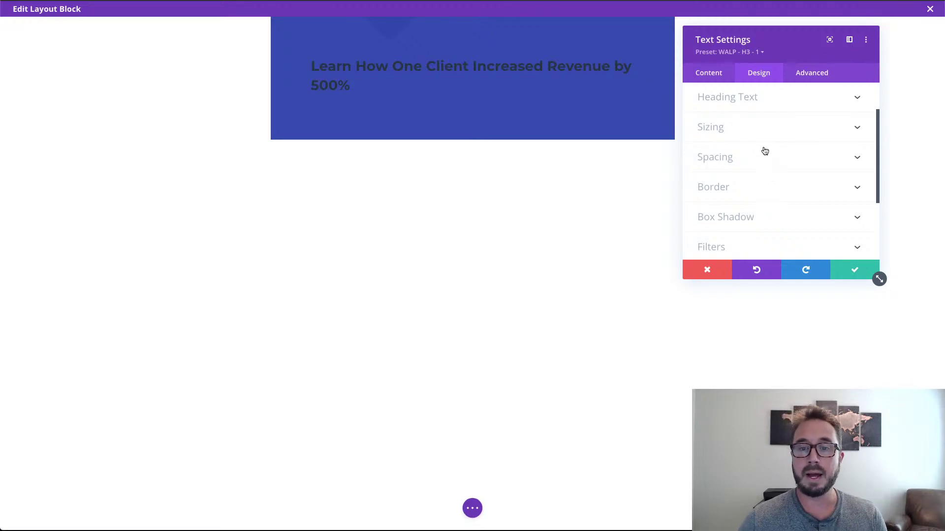
left_click(757, 100)
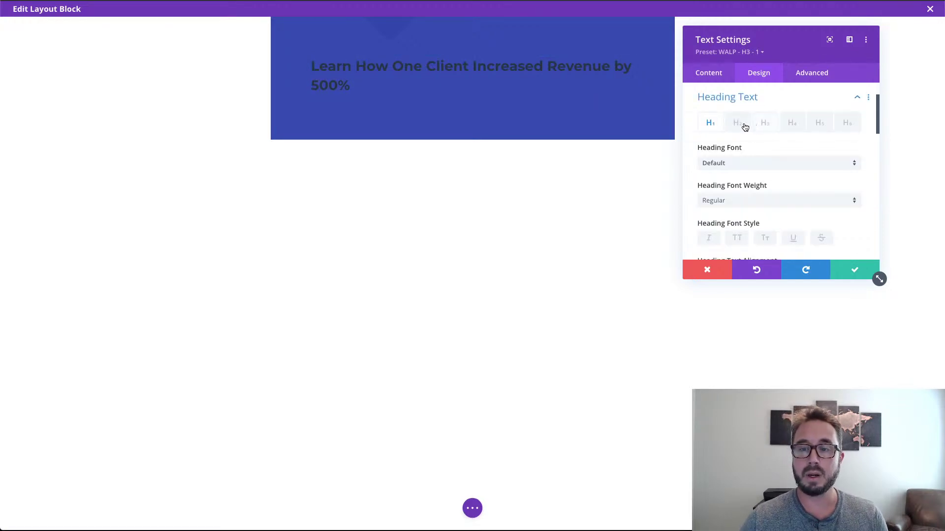
left_click(770, 126)
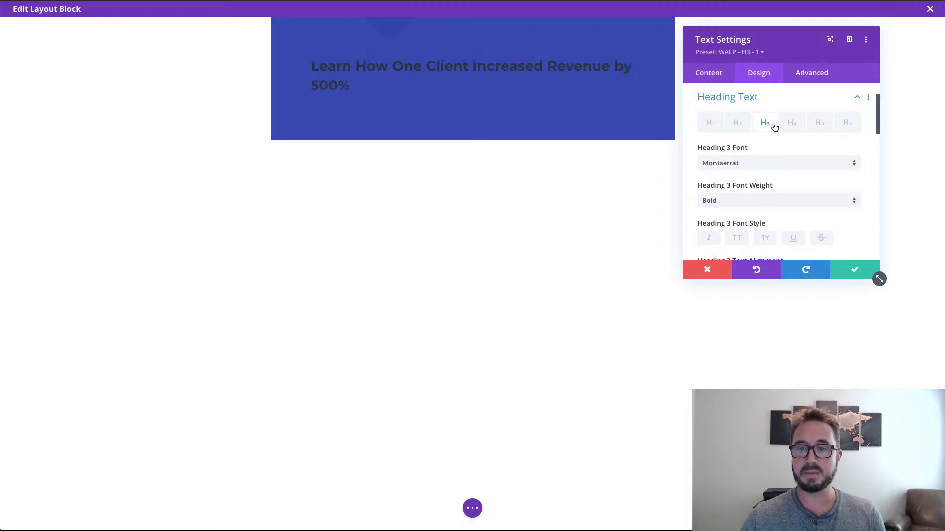
scroll(770, 131, "down", 4)
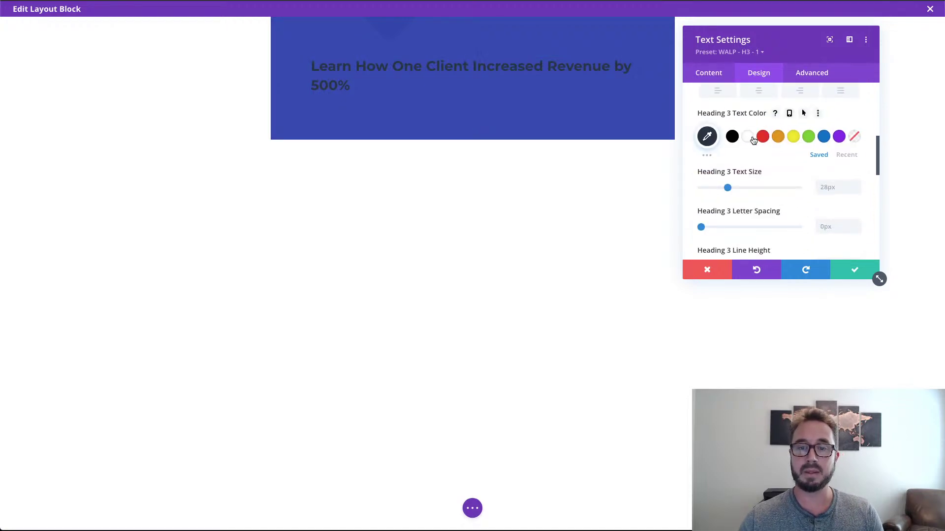
left_click(749, 136)
- Center the Heading 3 text alignment and save the Text module's settings
scroll(764, 175, "down", 2)
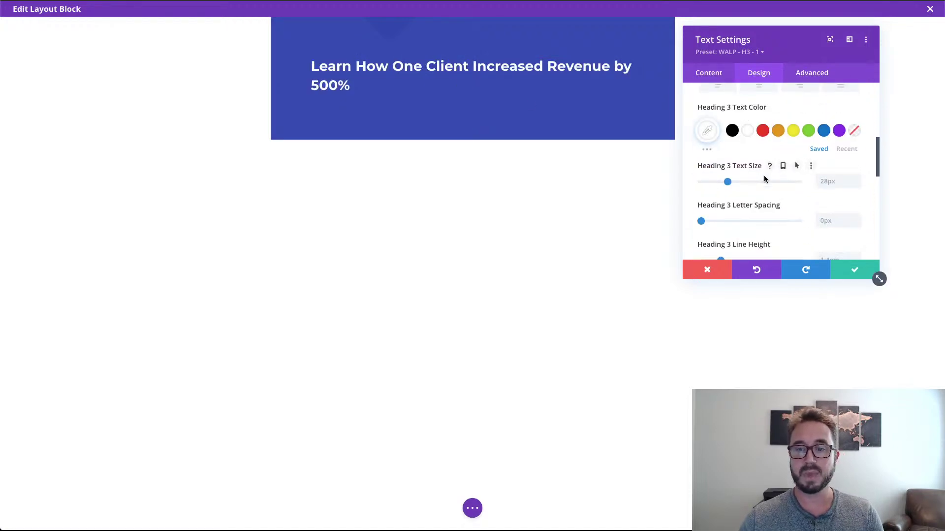
scroll(763, 177, "up", 3)
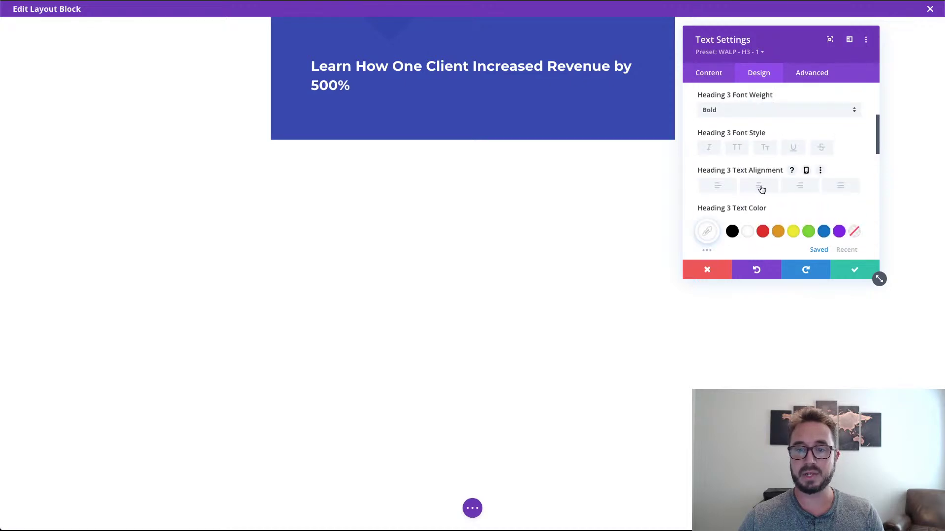
left_click(761, 189)
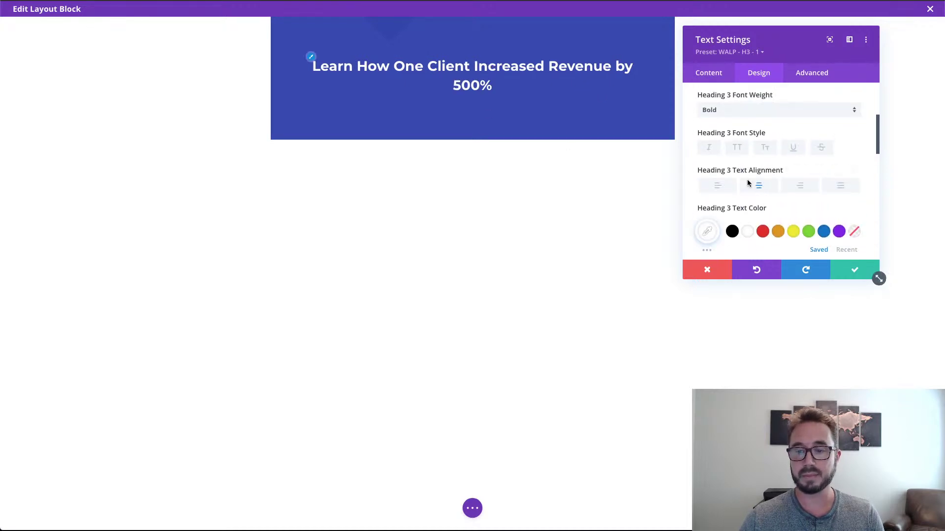
left_click(856, 270)
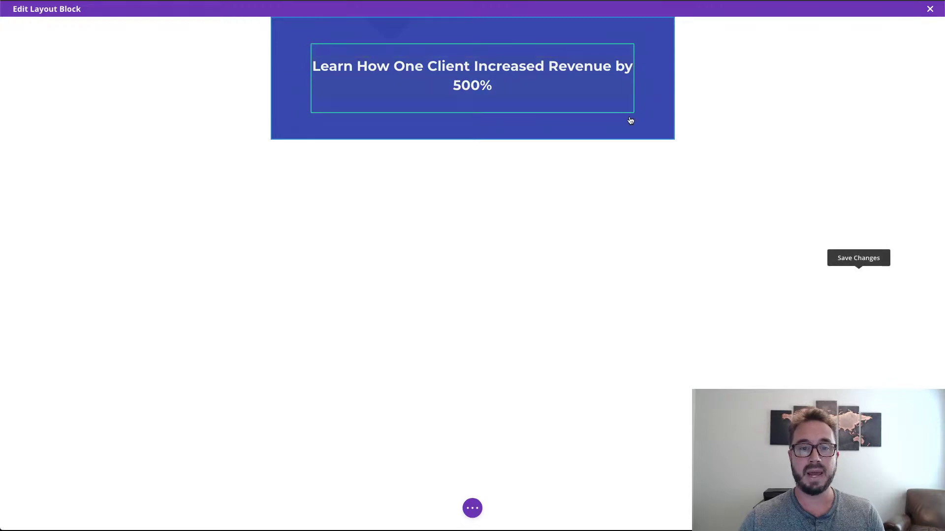
- Open the Layers view, move it clear of the layout, and expand the section, row and column down to the Text module
mouse_move(504, 89)
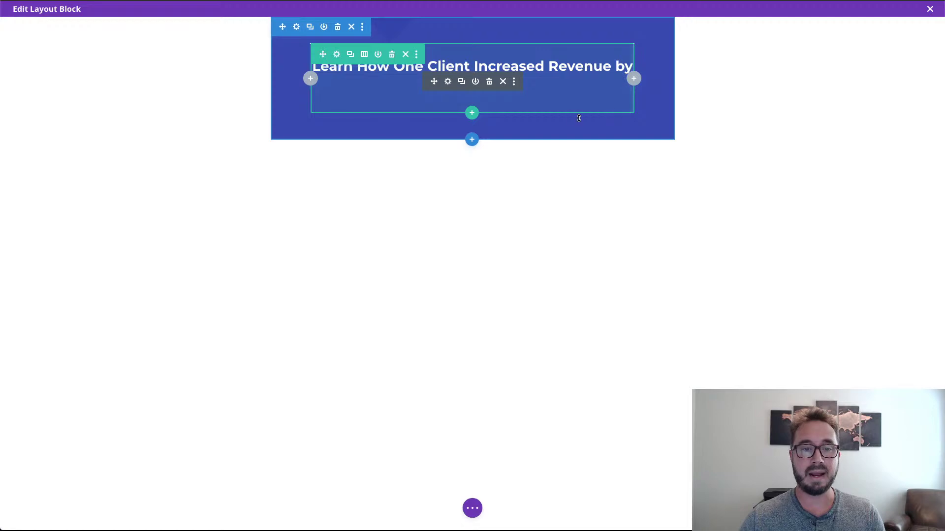
left_click(473, 512)
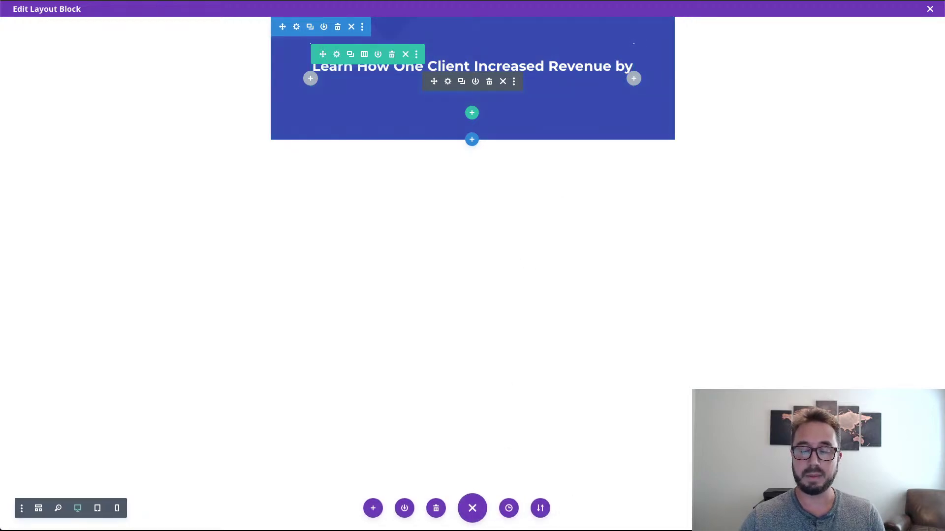
key("ctrl+shift+l")
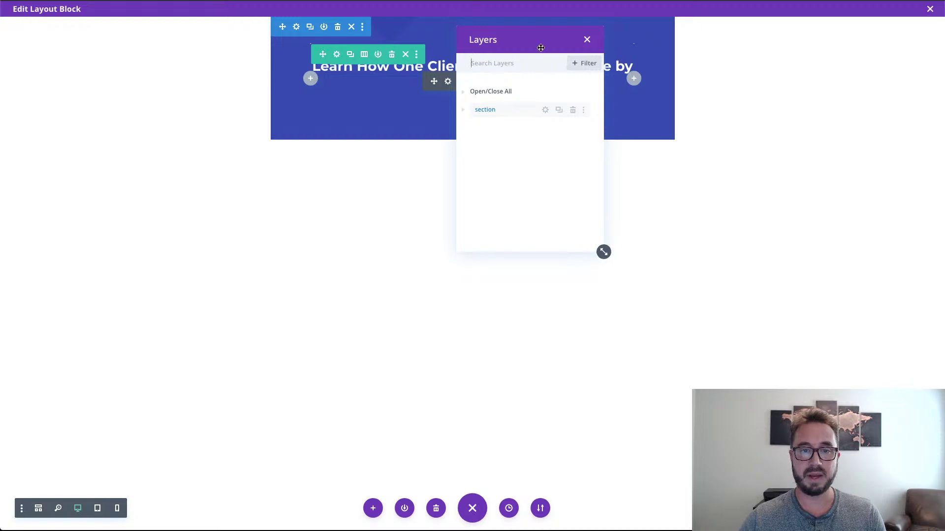
left_click_drag(543, 45, 143, 49)
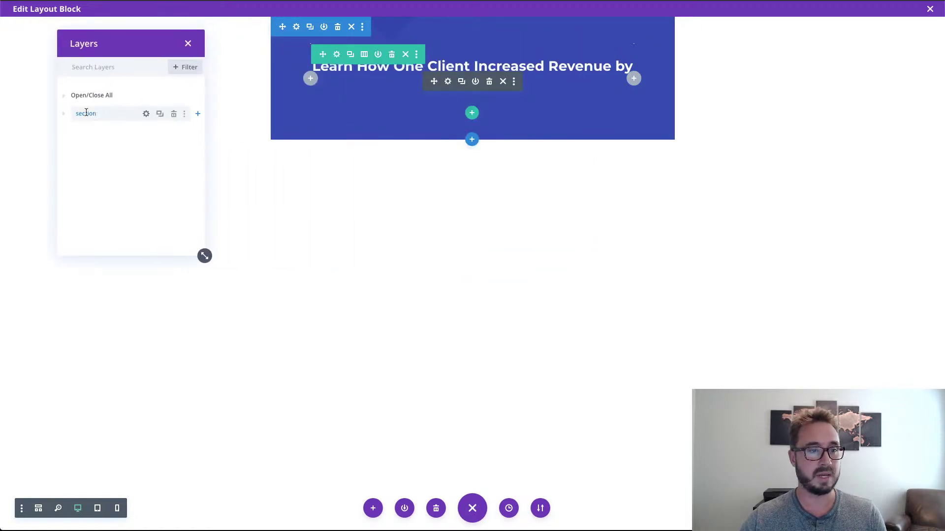
left_click(64, 115)
left_click(73, 132)
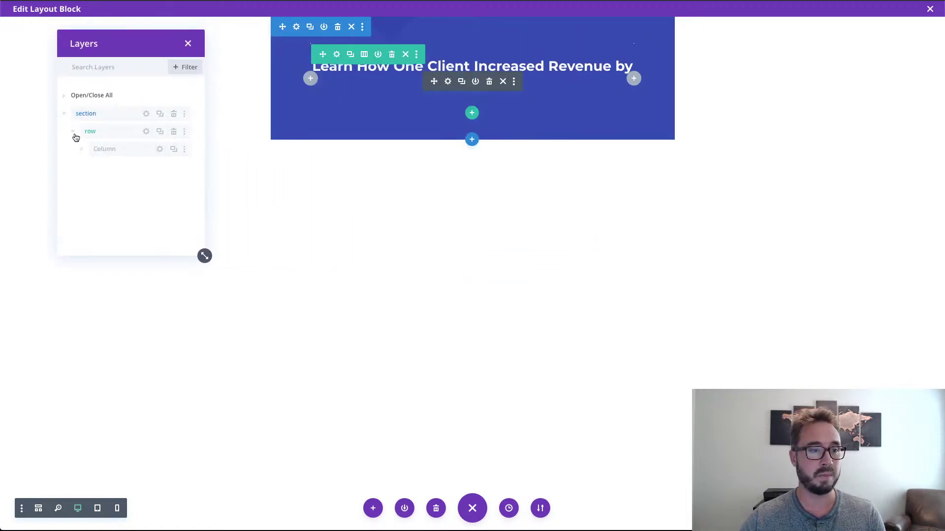
left_click(82, 149)
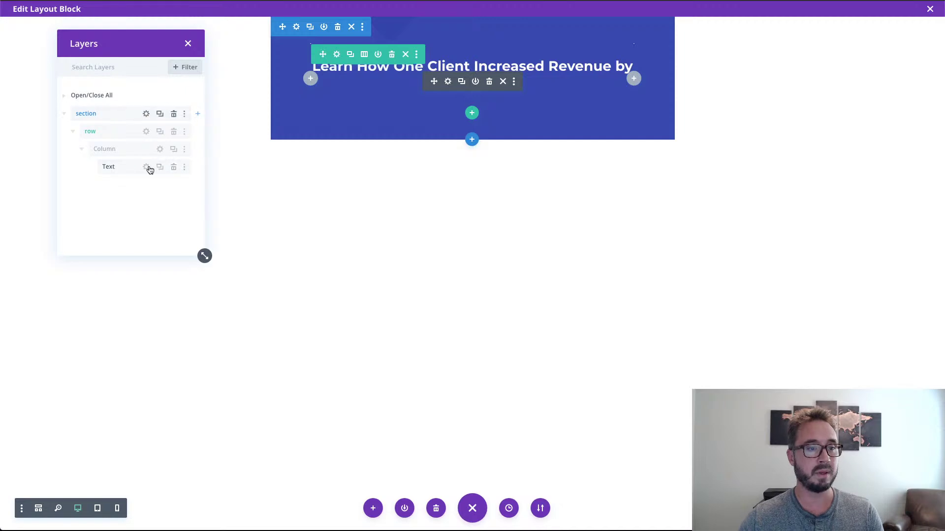
- Insert a Button module below the Text module in the same column
left_click(197, 167)
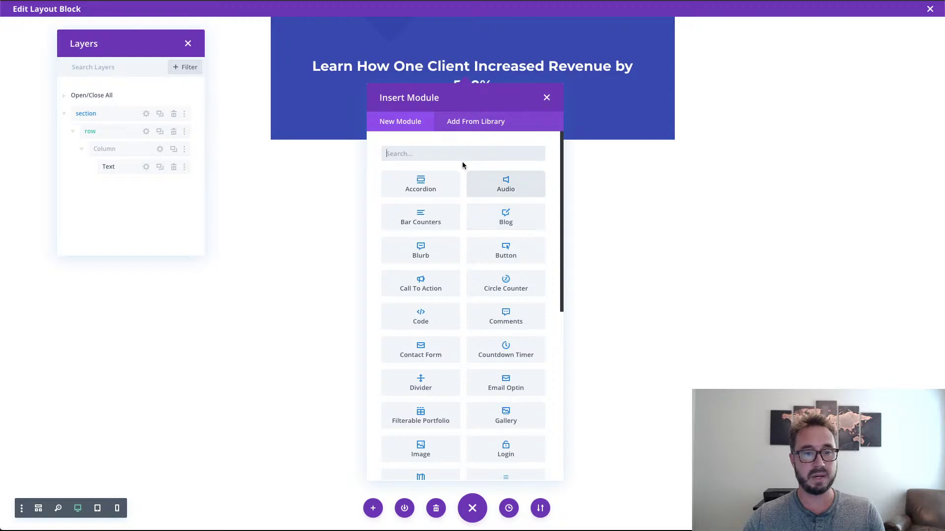
type("button")
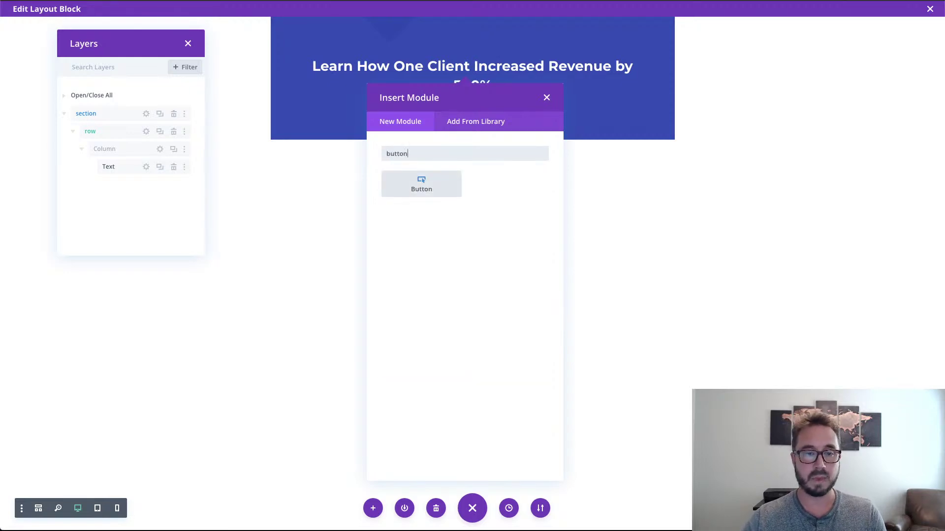
left_click(436, 192)
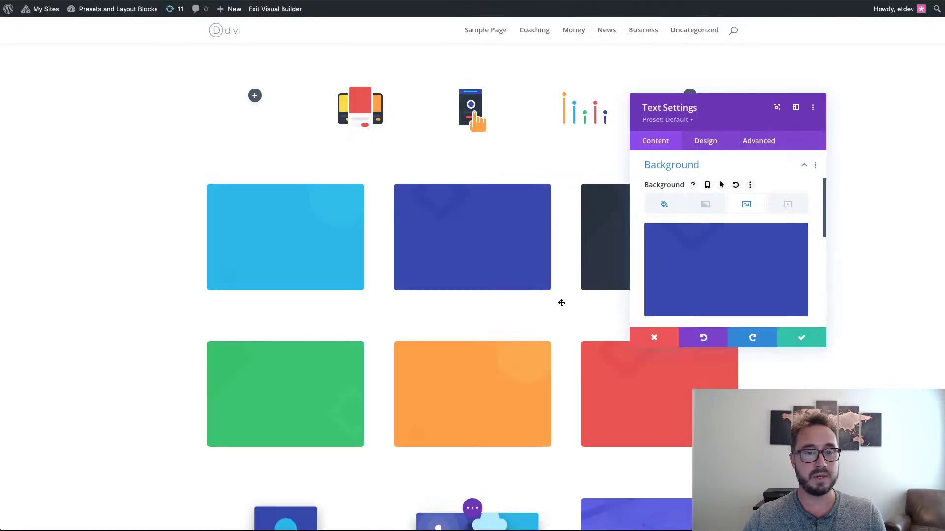
- On the page with the preset samples, compare the four button styles and close the open Text settings without saving
scroll(561, 305, "down", 15)
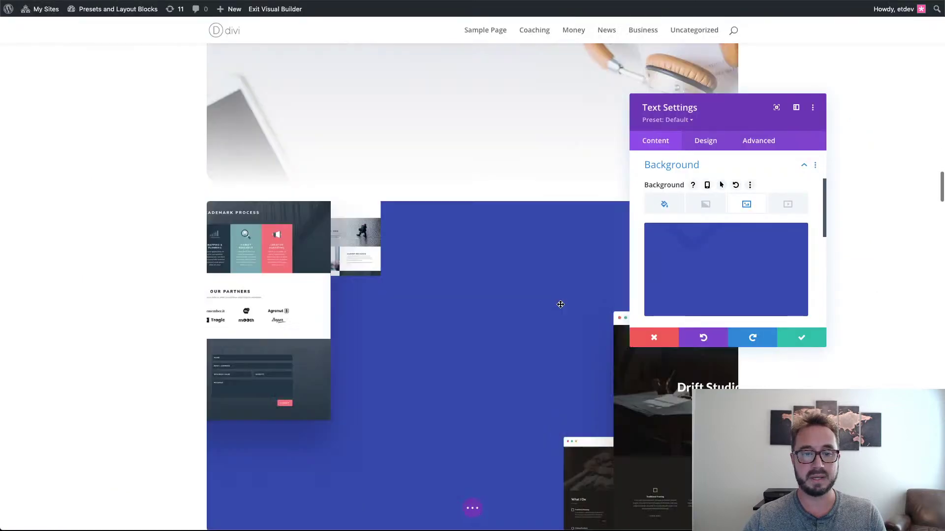
scroll(561, 304, "down", 20)
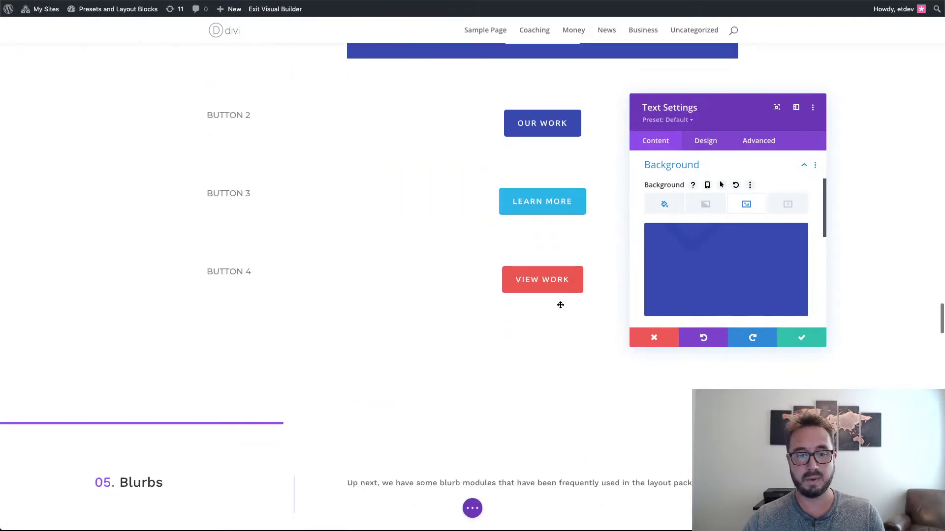
scroll(560, 305, "up", 3)
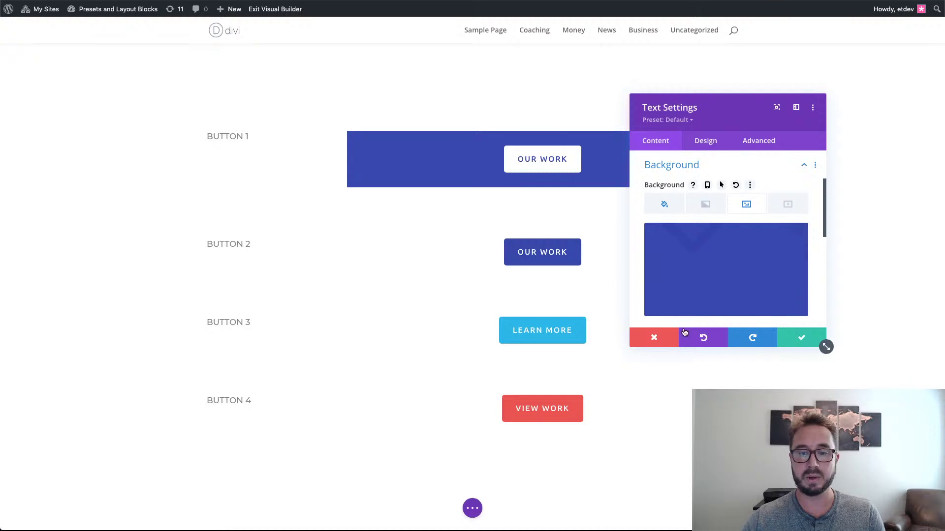
left_click(656, 338)
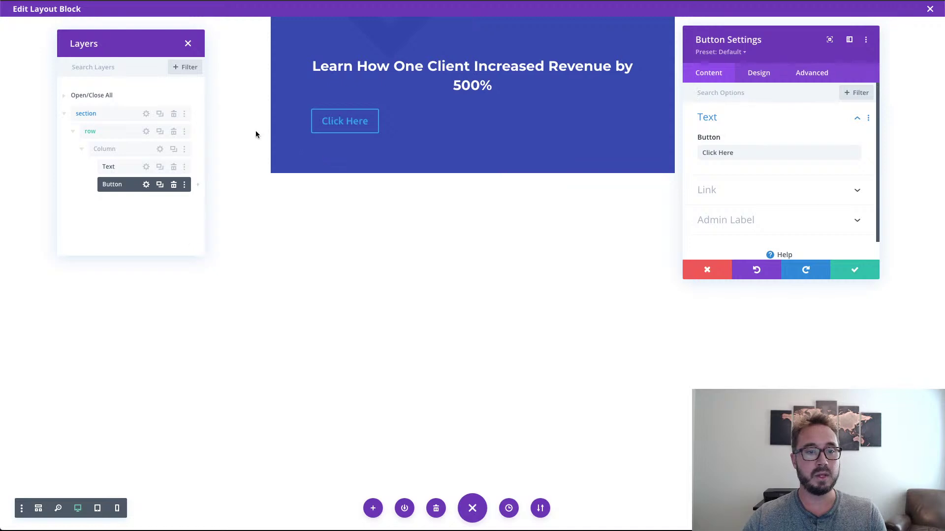
- Apply the WALP - Button 3 preset to the Button module and select its button text
left_click(737, 55)
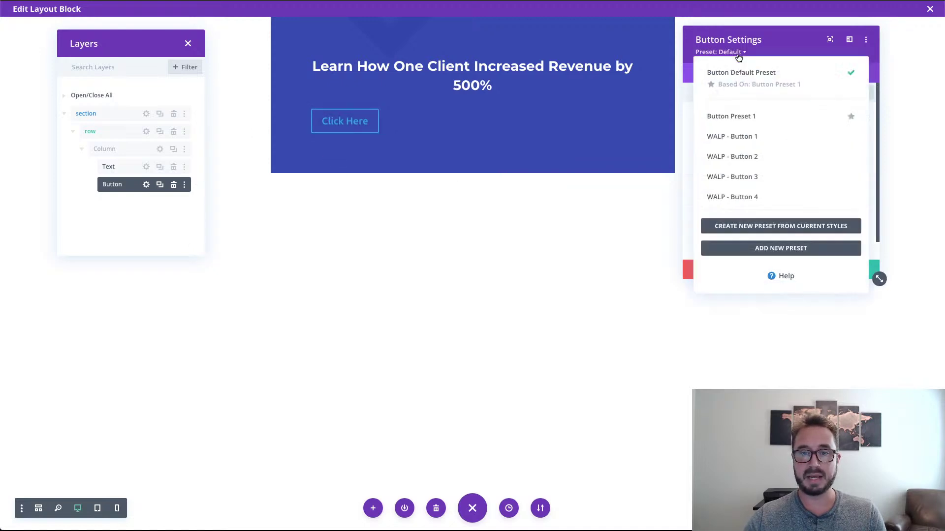
left_click(742, 183)
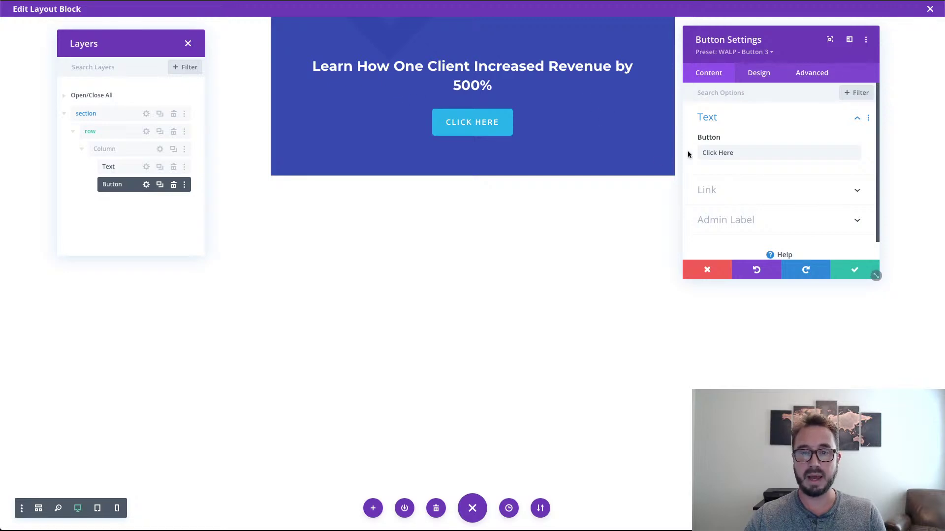
left_click_drag(754, 153, 681, 154)
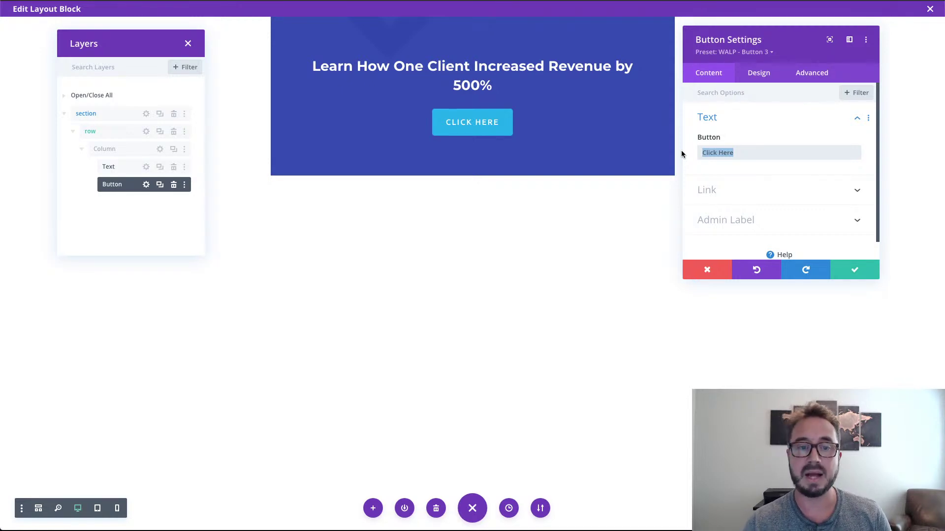
- Change the button's text to "View Case Study" and save the button settings
type("View")
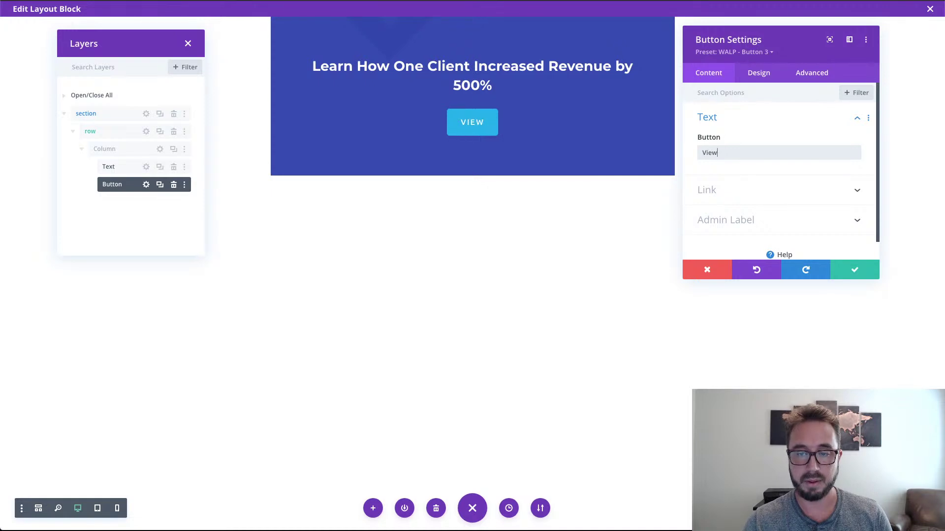
type(" Casse")
key("BackSpace")
key("BackSpace")
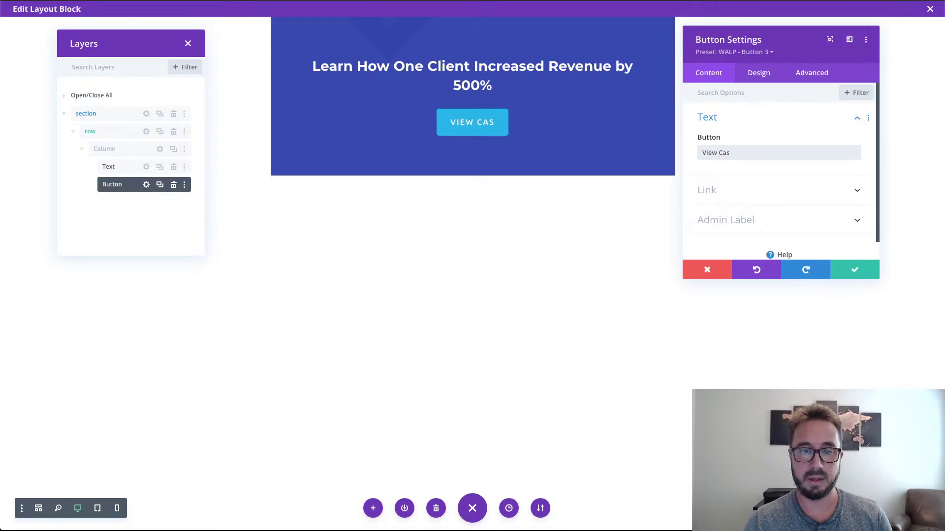
type("e Study")
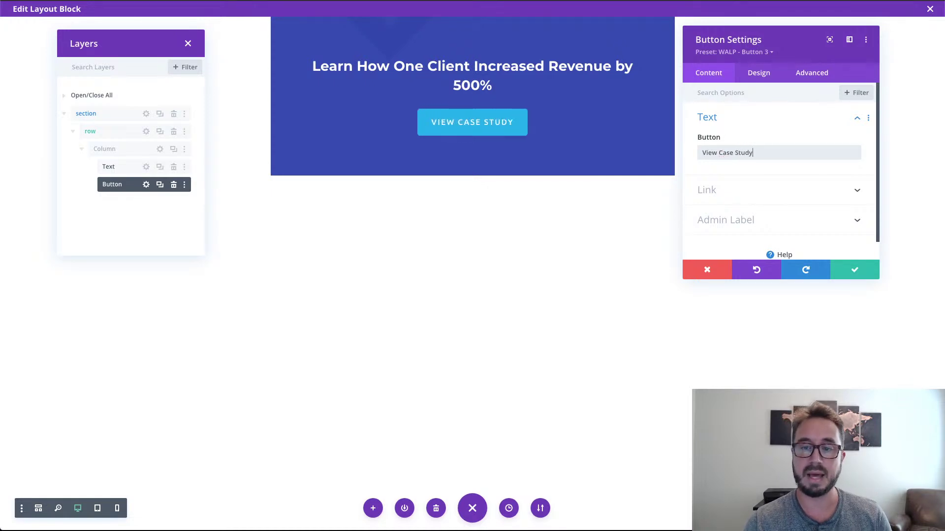
left_click(734, 200)
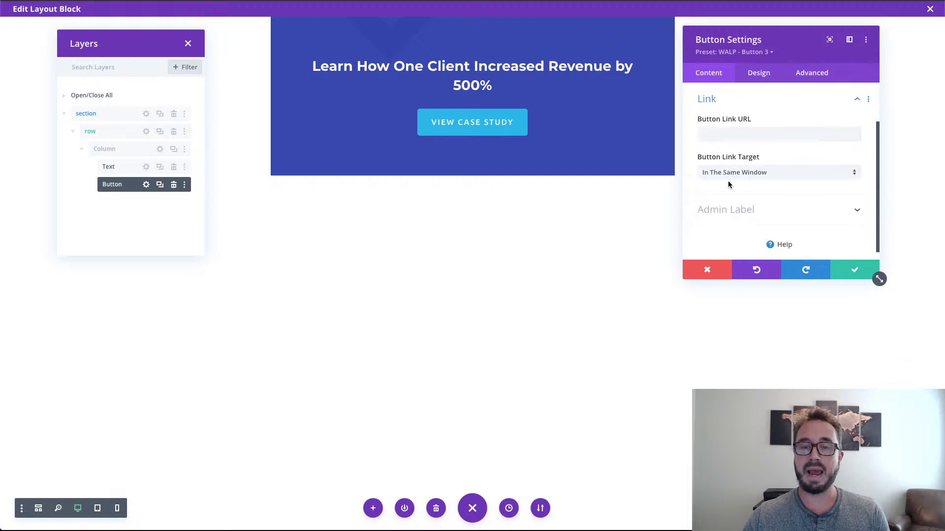
left_click(765, 133)
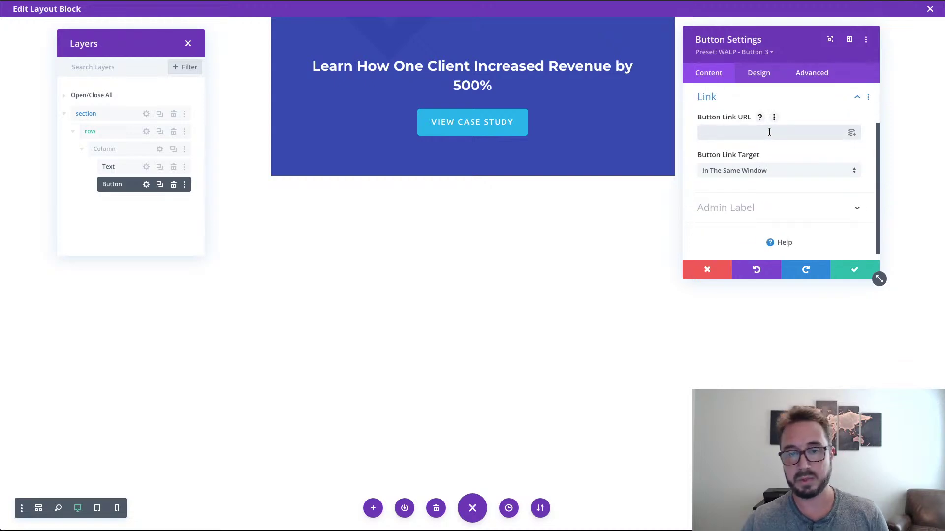
left_click(846, 269)
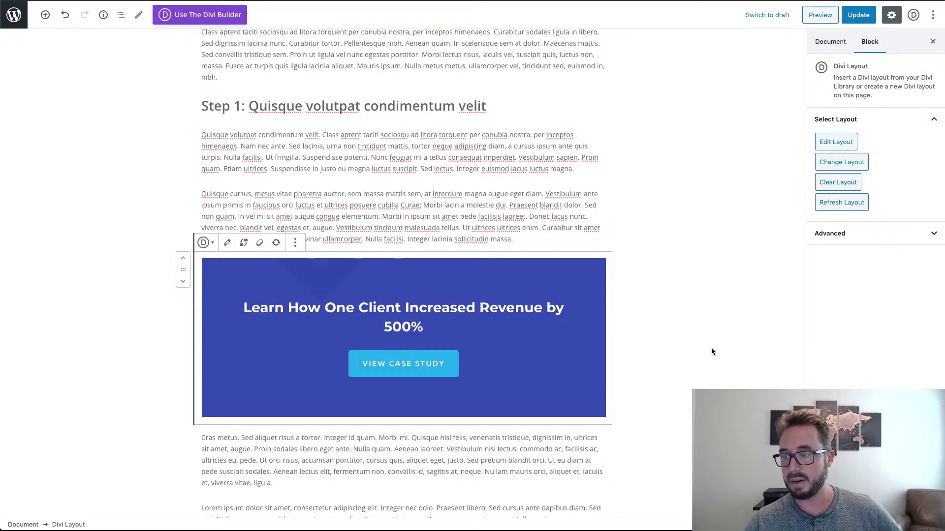
- Reopen the call-to-action Divi layout block under the "Step 1" text for editing
scroll(669, 335, "down", 3)
scroll(669, 334, "up", 1)
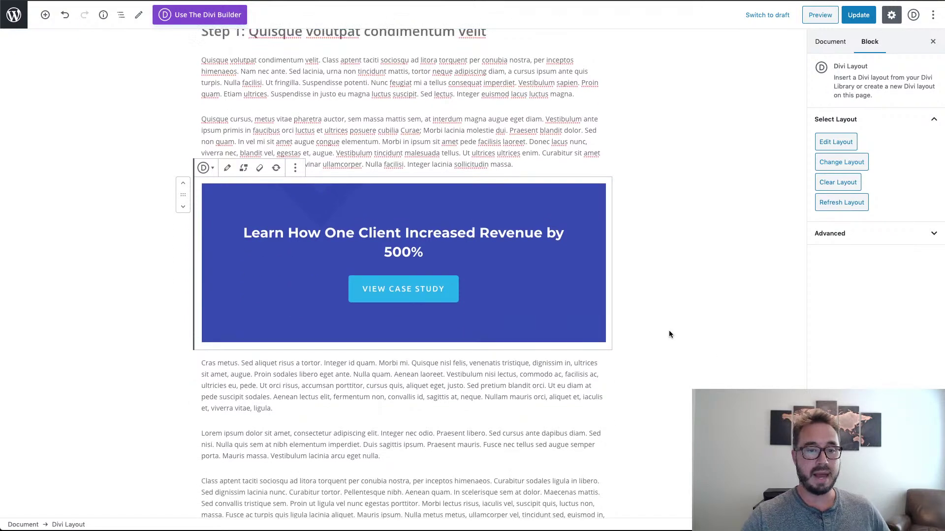
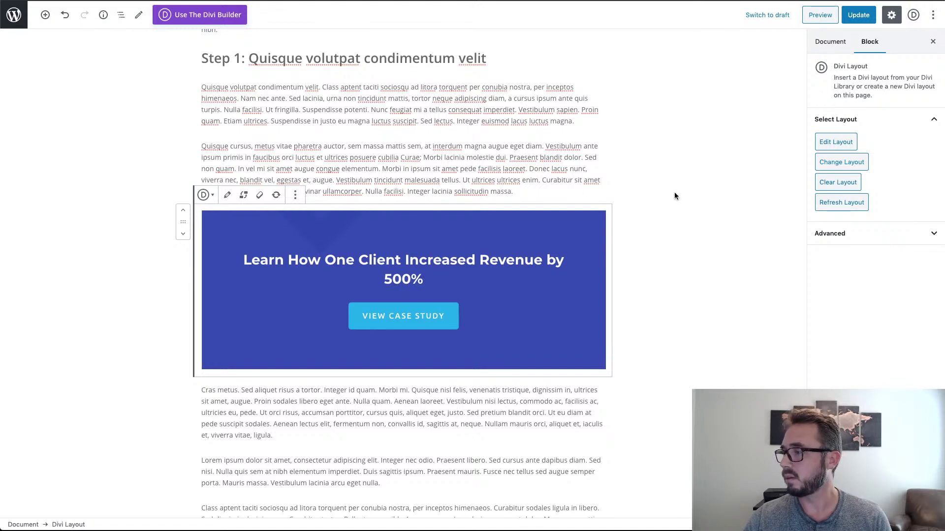
left_click(707, 199)
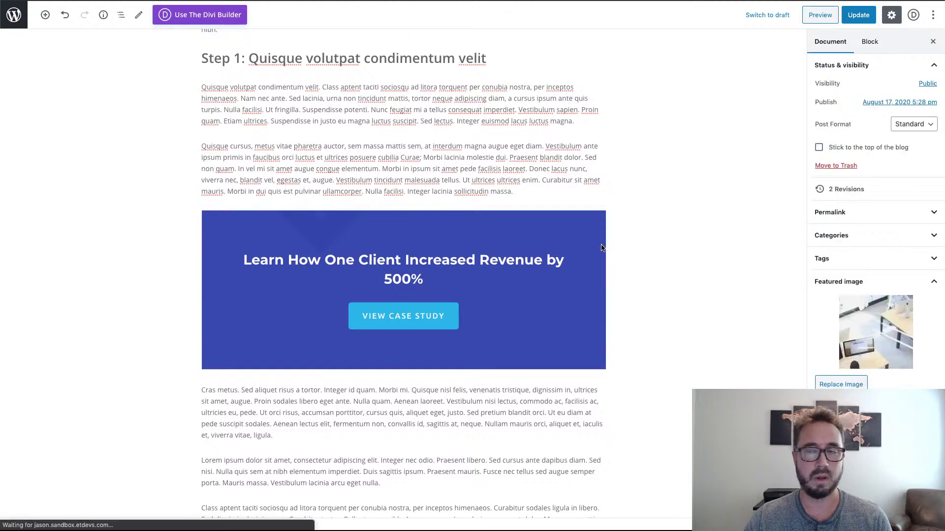
left_click(234, 223)
left_click(228, 194)
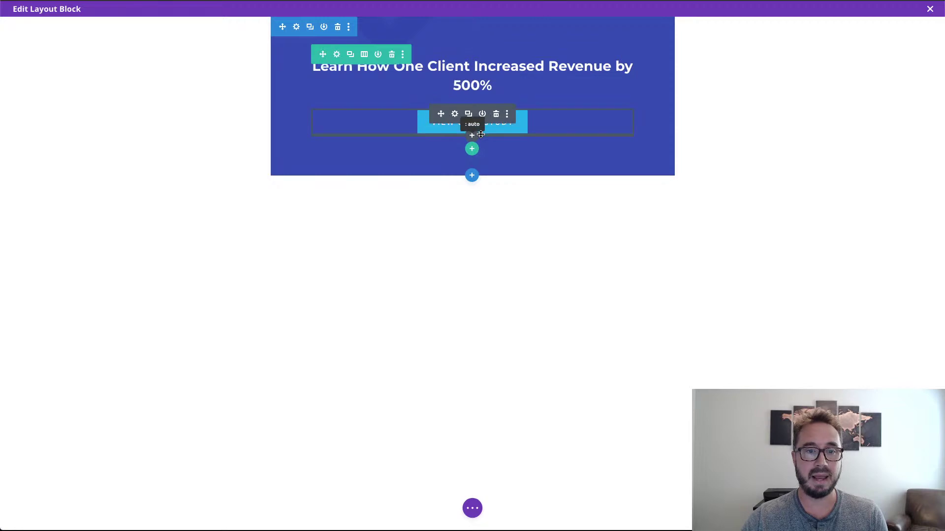
- Insert an Image module directly below the View Case Study button
left_click(473, 137)
left_click(453, 213)
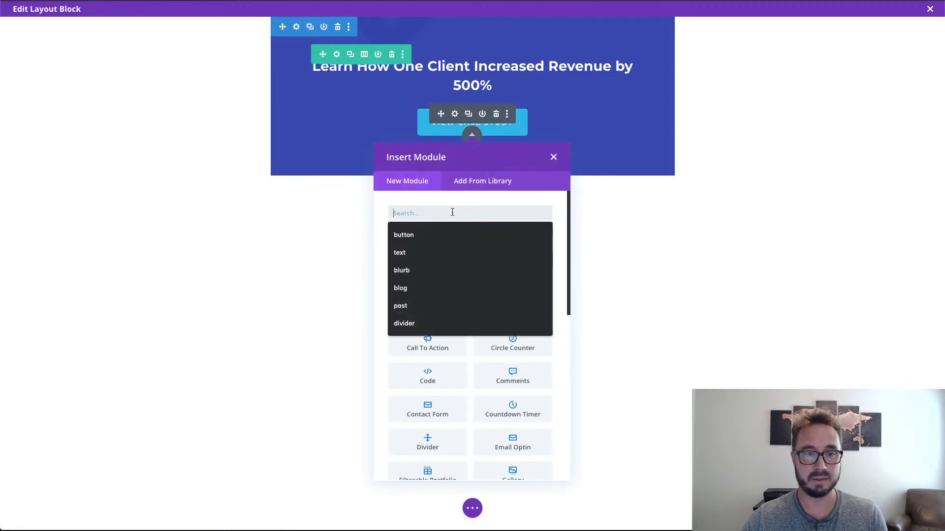
type("image")
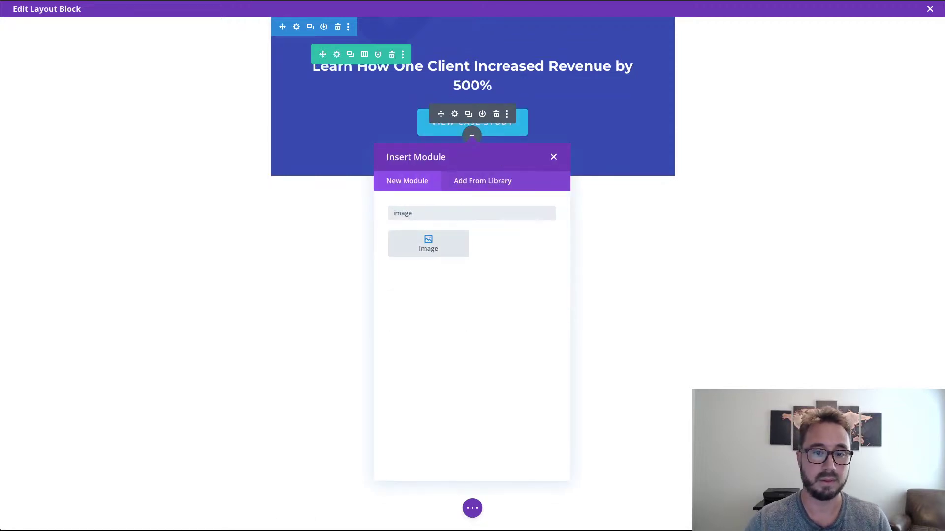
left_click(428, 244)
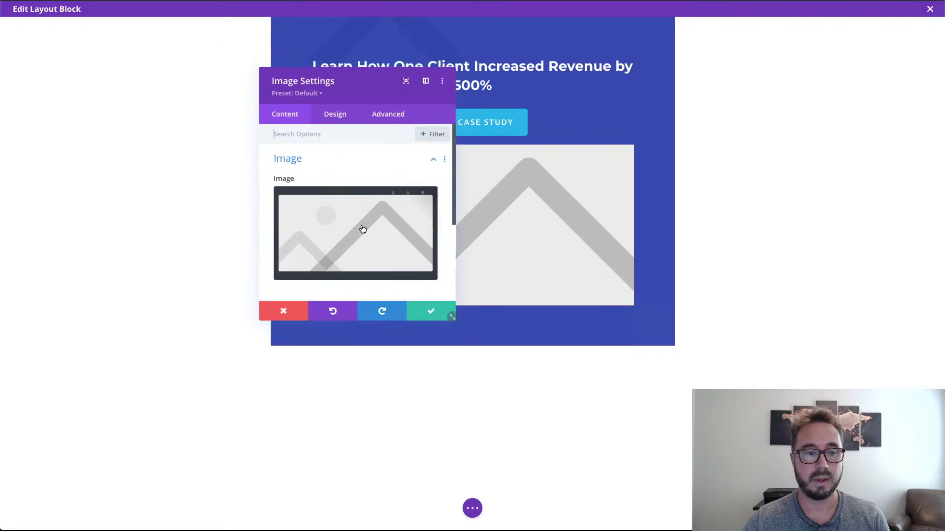
- Use office-2.jpg from the media library as the new module's image
left_click(339, 230)
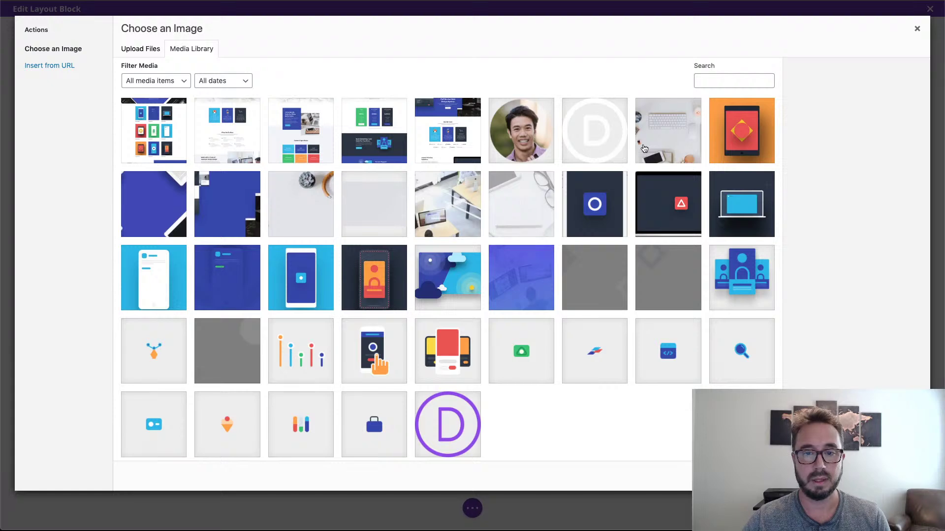
left_click(682, 146)
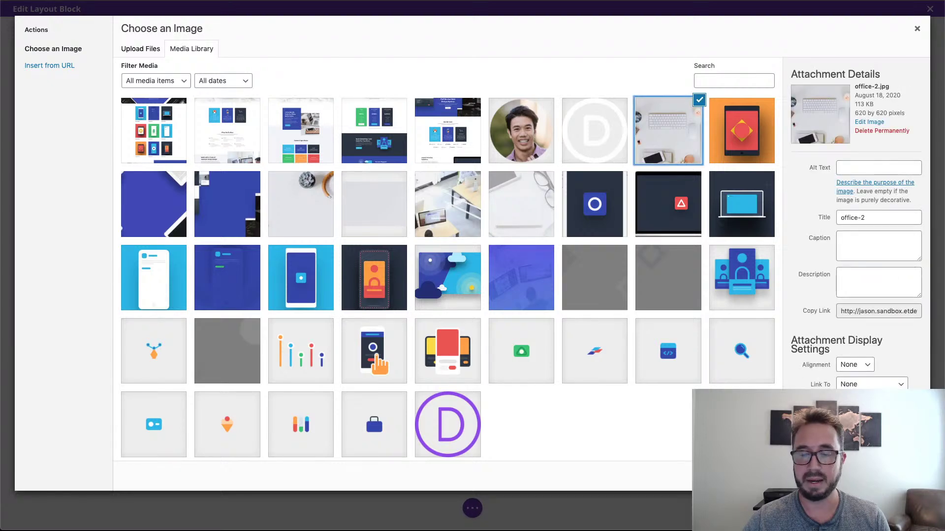
left_click(896, 476)
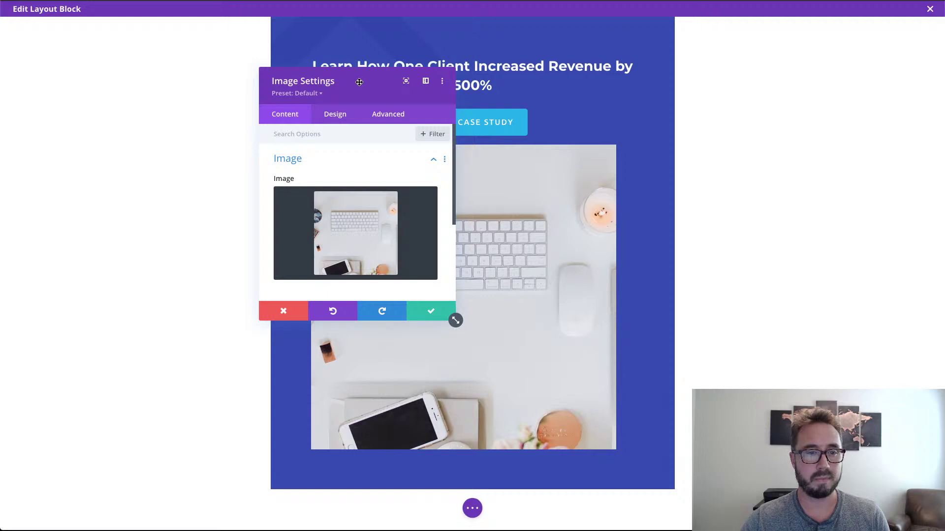
- Set the image module's position to Absolute
left_click_drag(360, 81, 299, 82)
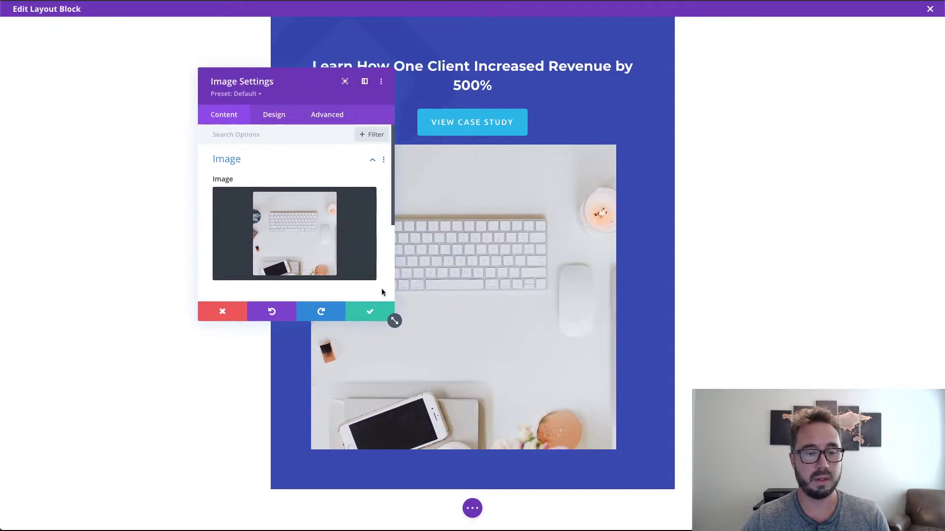
left_click(329, 116)
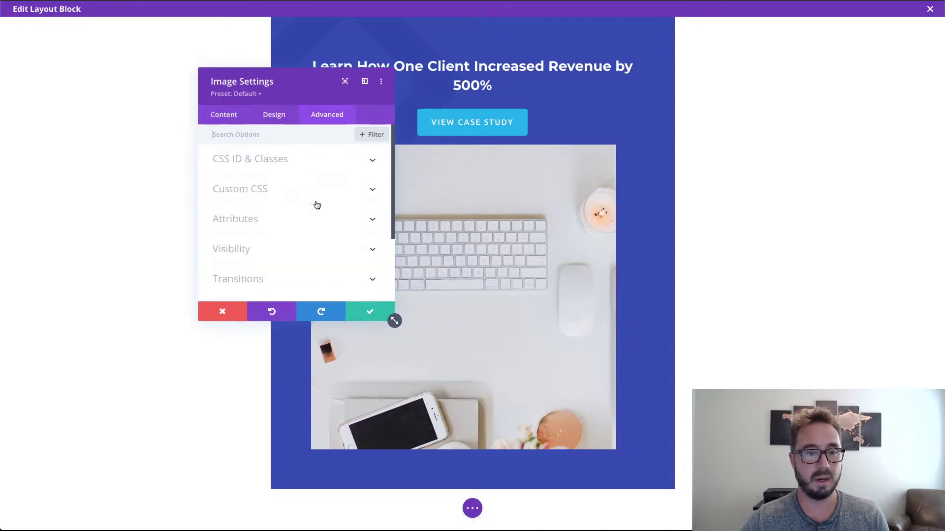
scroll(290, 241, "down", 1)
left_click(265, 269)
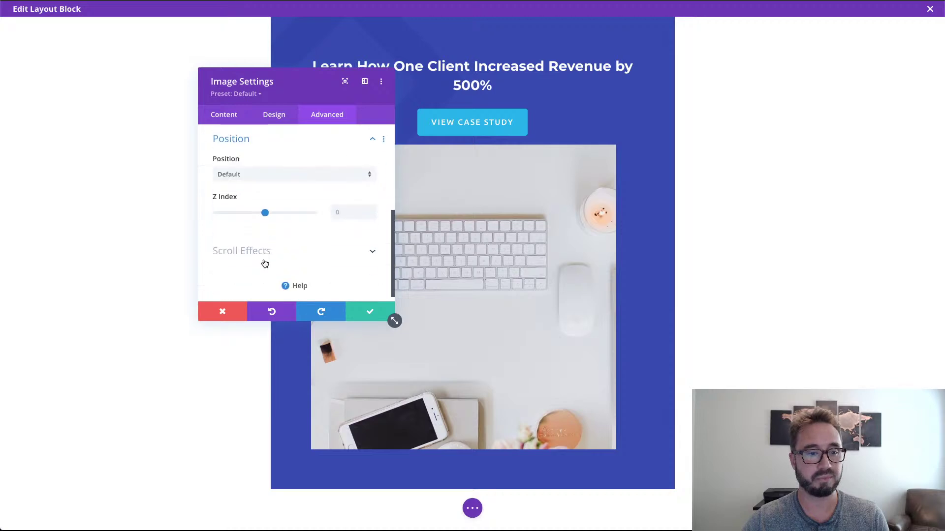
left_click(285, 176)
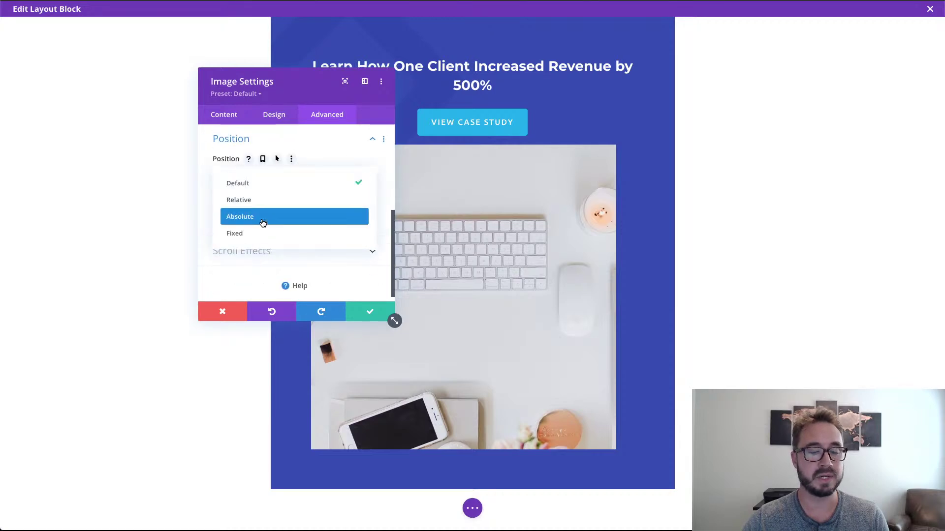
left_click(263, 218)
- Set the image's Z Index to -1 so it sits behind the heading and button
left_click_drag(296, 86, 160, 83)
scroll(165, 211, "down", 3)
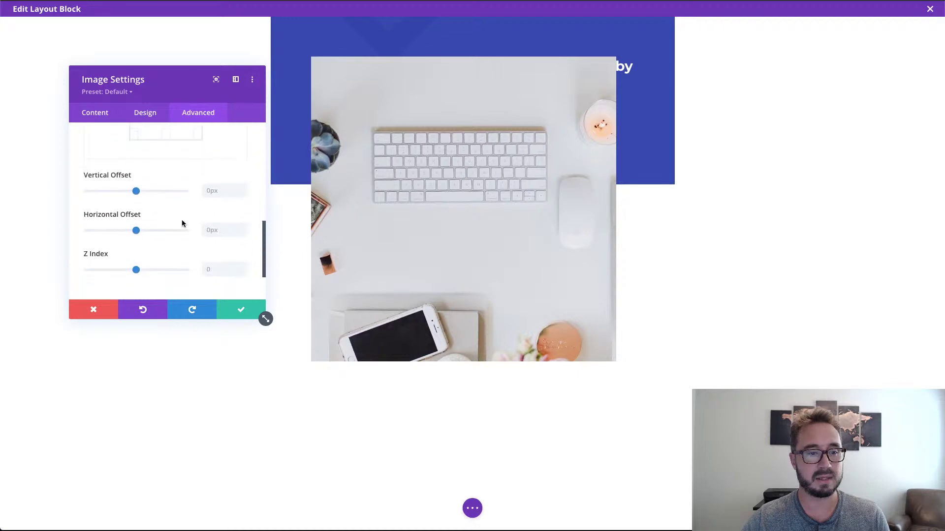
left_click(242, 263)
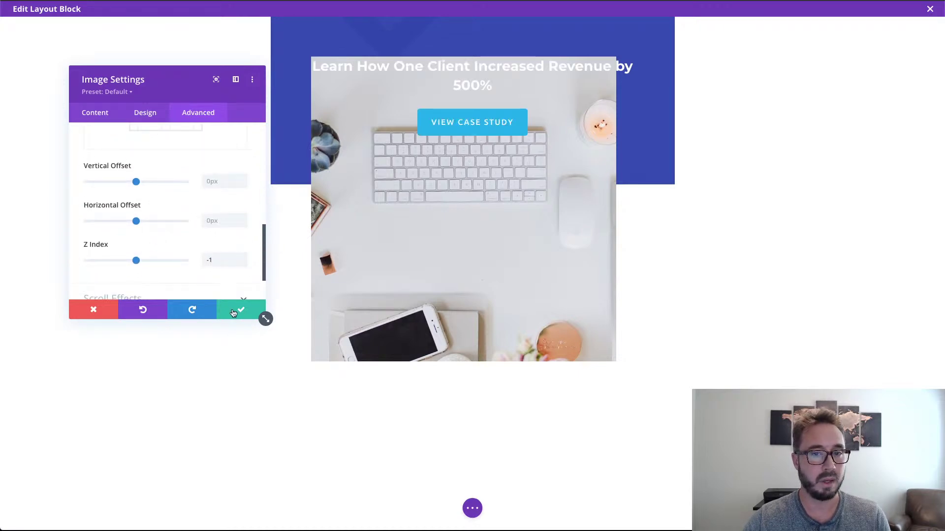
scroll(175, 162, "down", 2)
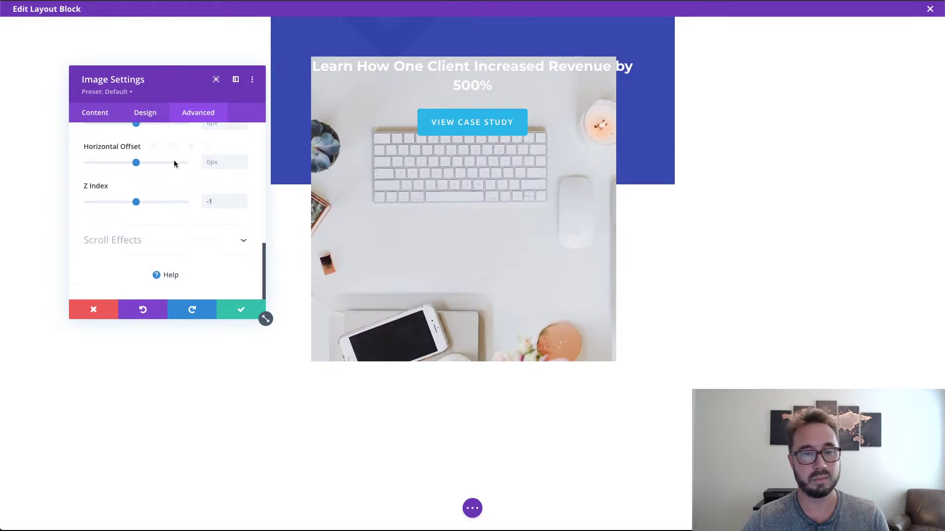
scroll(175, 162, "up", 1)
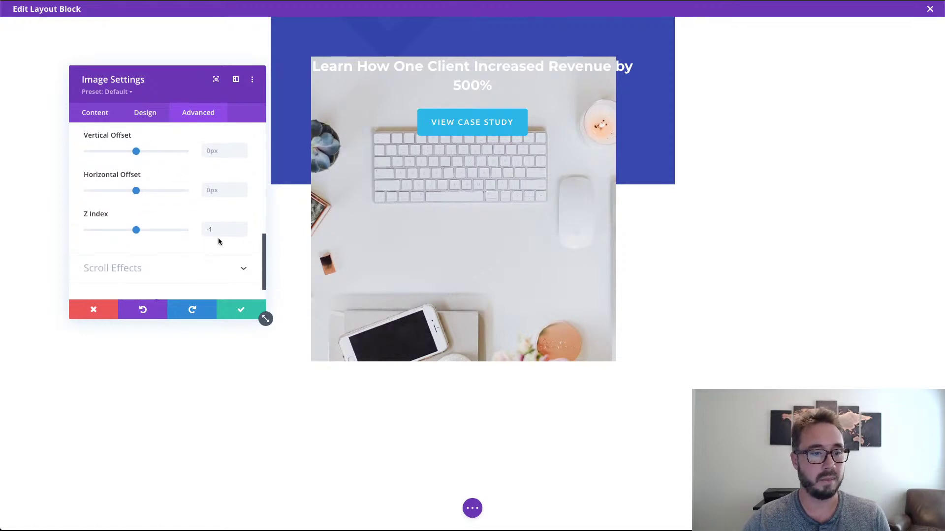
- Translate the image about 324px horizontally and -23px vertically with Transform, and save the image settings
left_click(160, 118)
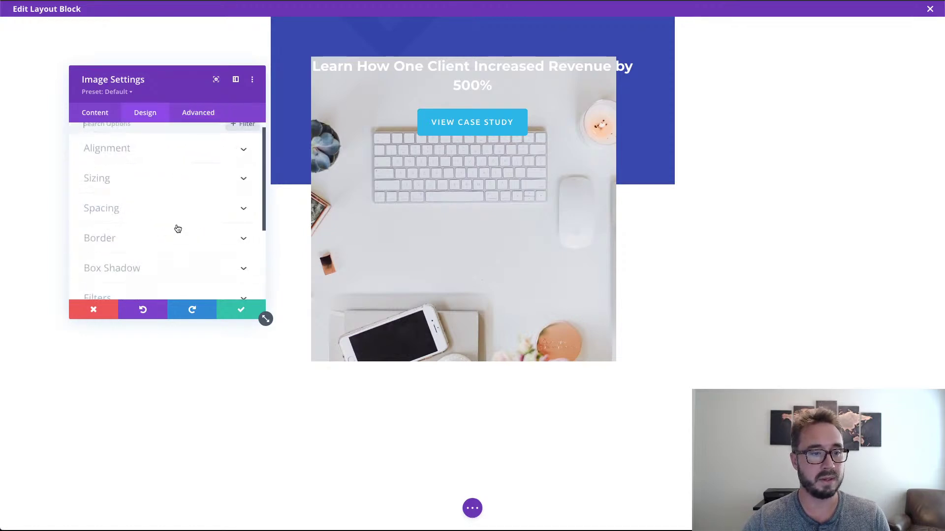
scroll(177, 228, "down", 2)
left_click(169, 255)
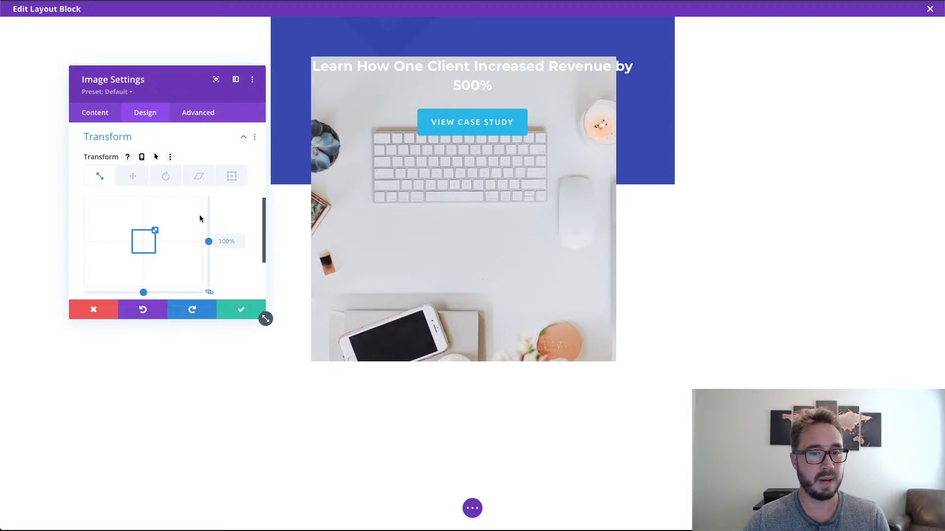
scroll(199, 215, "down", 1)
left_click(133, 139)
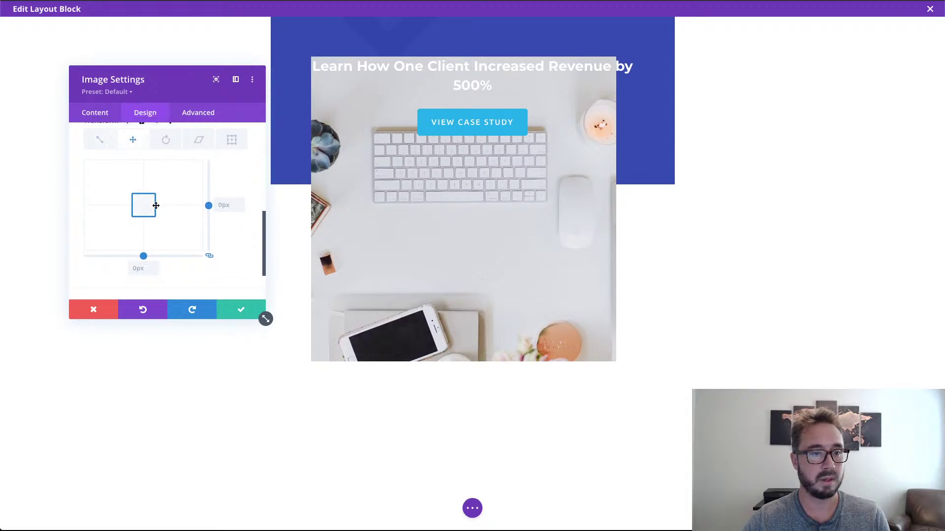
left_click_drag(149, 207, 194, 196)
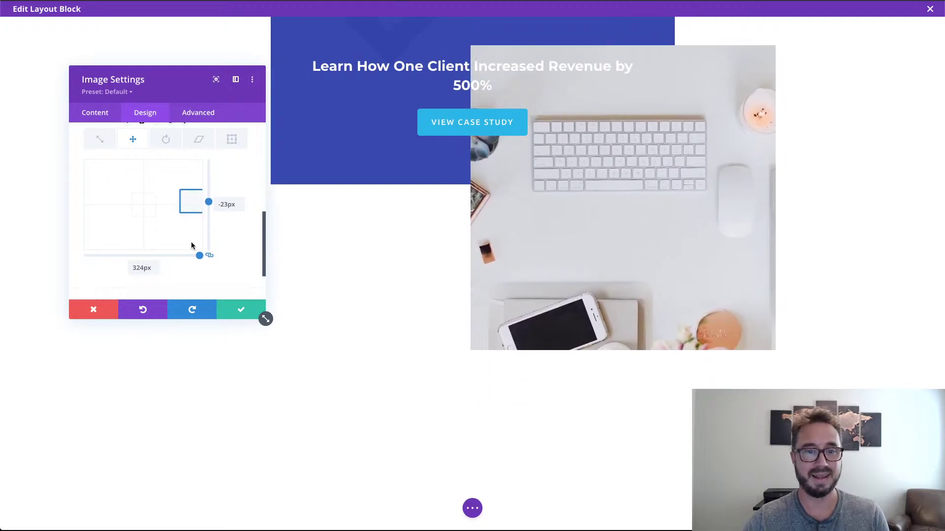
left_click(251, 310)
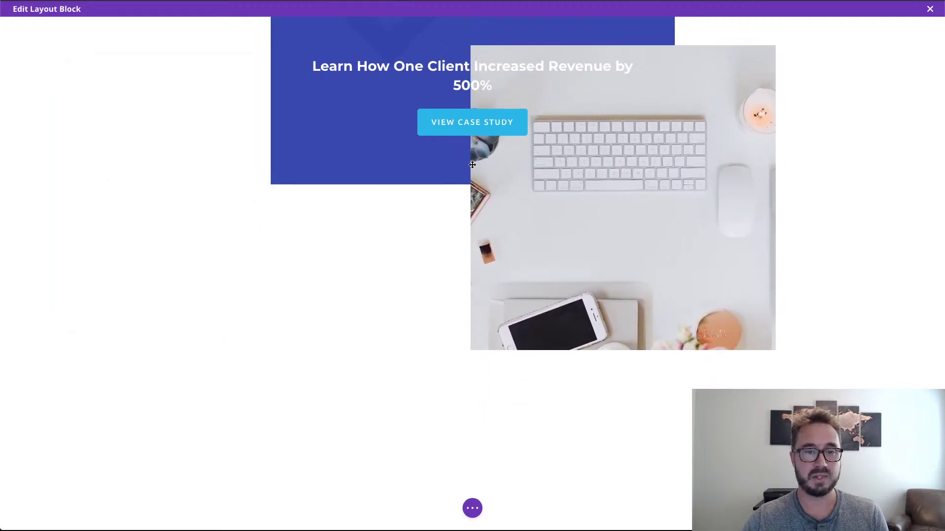
- Try setting the section's horizontal overflow to Hidden to crop the image, and discard the change
left_click(296, 28)
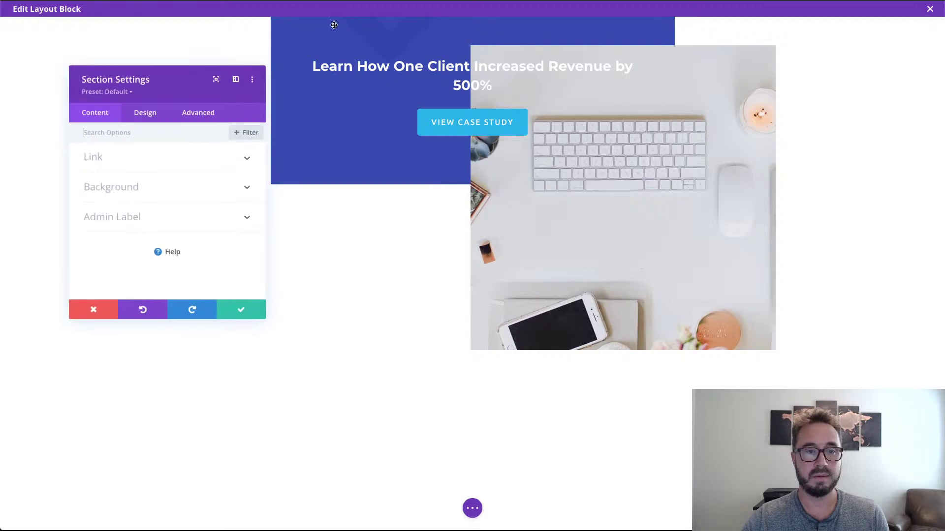
left_click(219, 116)
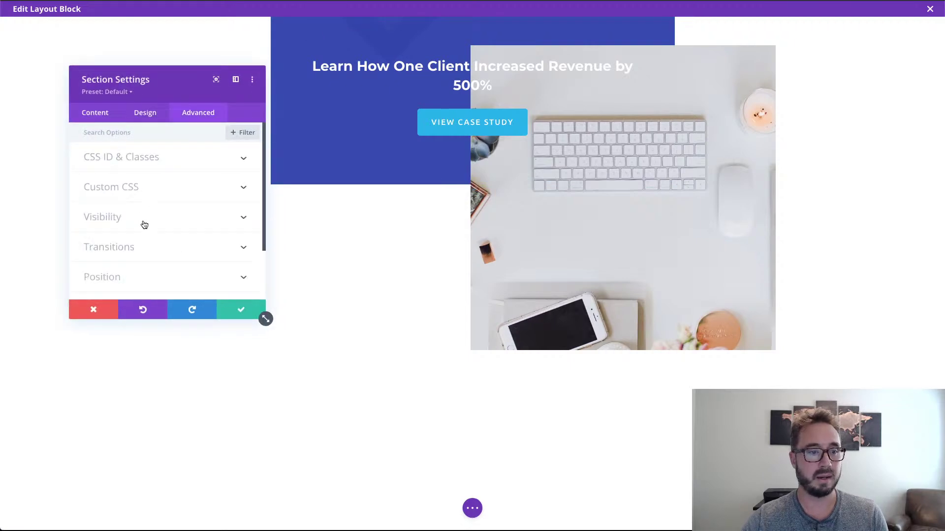
left_click(144, 223)
scroll(138, 197, "down", 2)
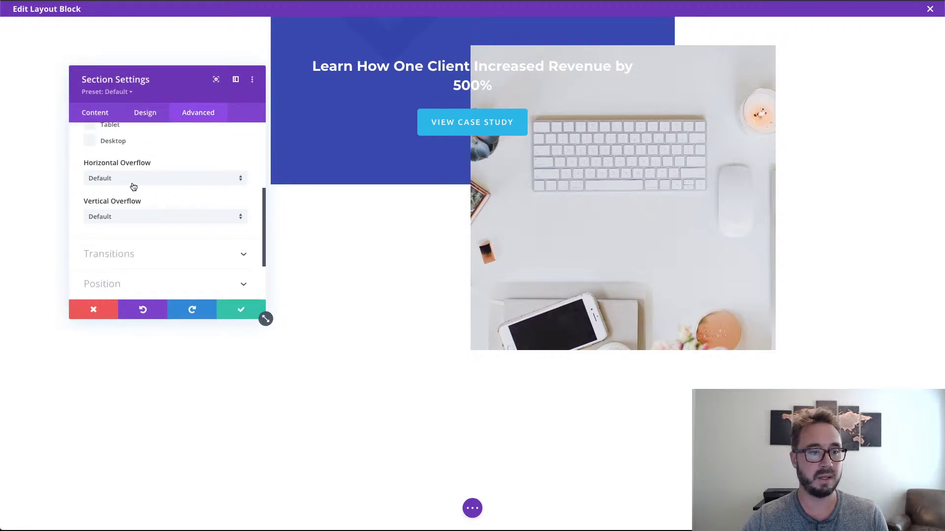
left_click(134, 181)
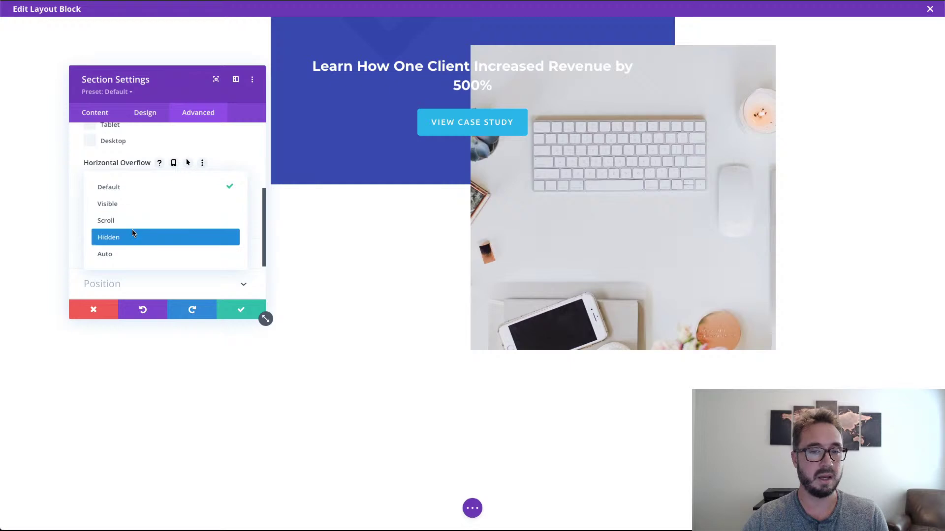
left_click(133, 235)
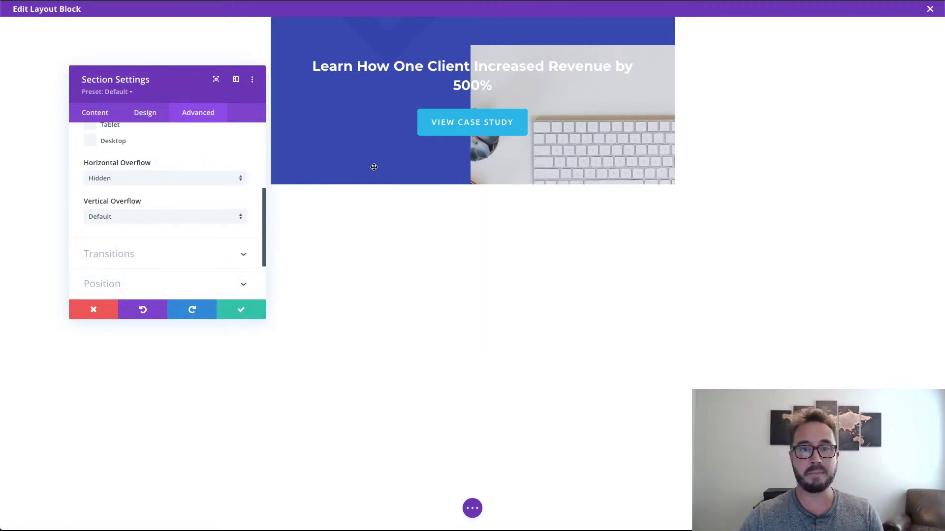
left_click(97, 310)
mouse_move(609, 169)
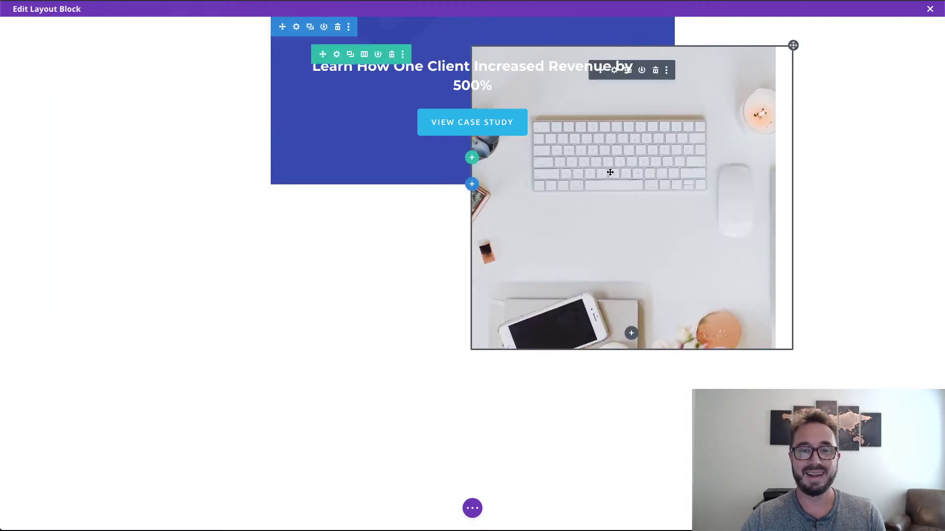
- Delete the offset image from the call-to-action layout and close the layout editor, returning to the post
left_click(657, 72)
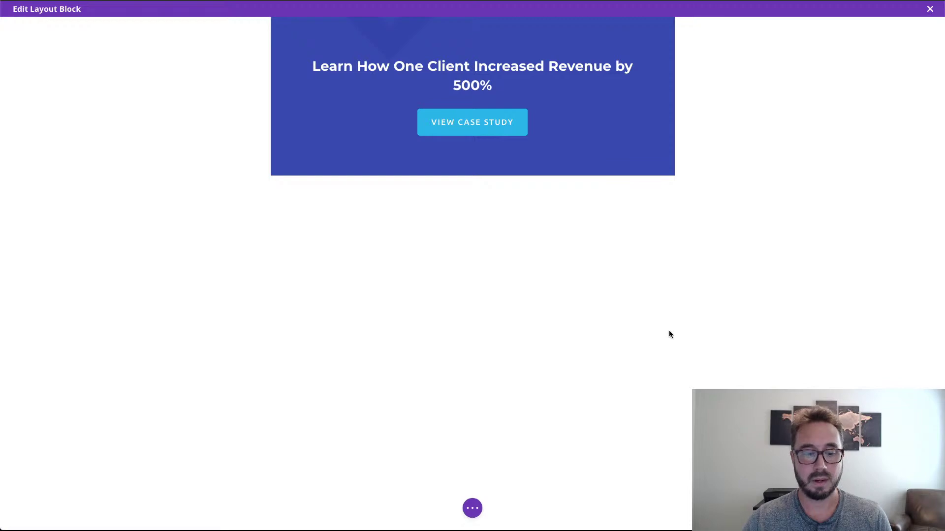
left_click(929, 11)
left_click(442, 316)
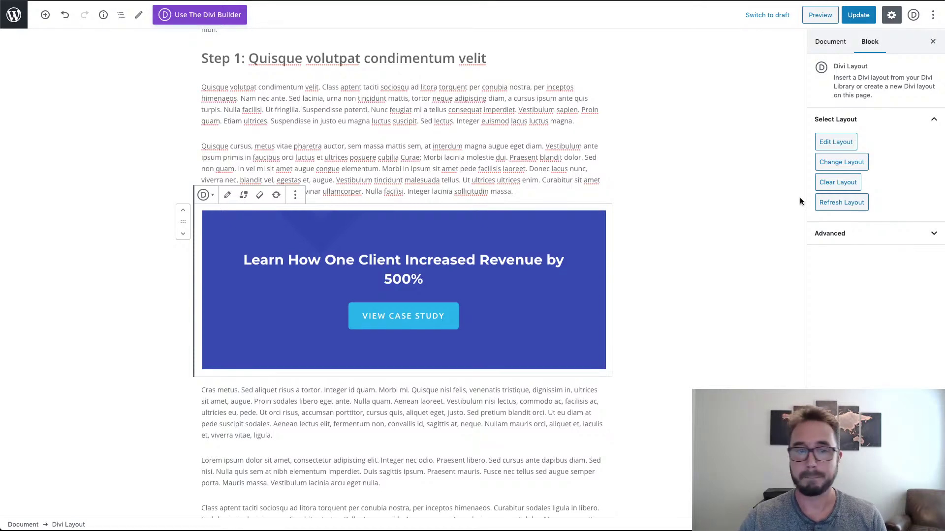
- Add a Divi Layout block to the empty column beside the Step 2 text and start building a new layout
scroll(738, 262, "down", 9)
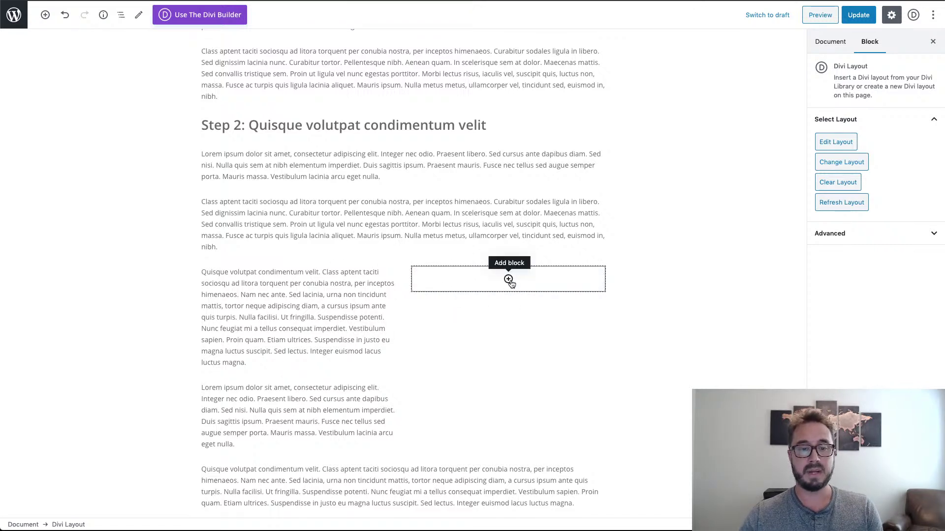
left_click(508, 280)
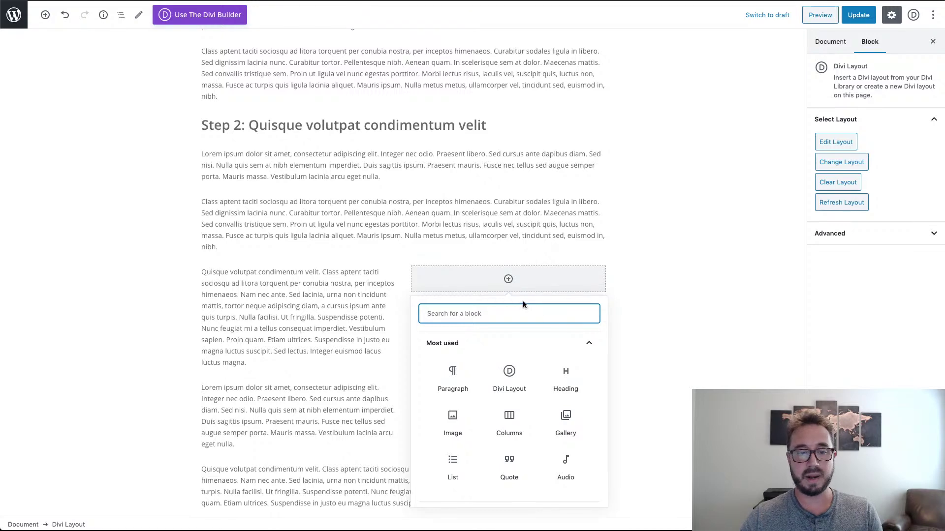
left_click(508, 375)
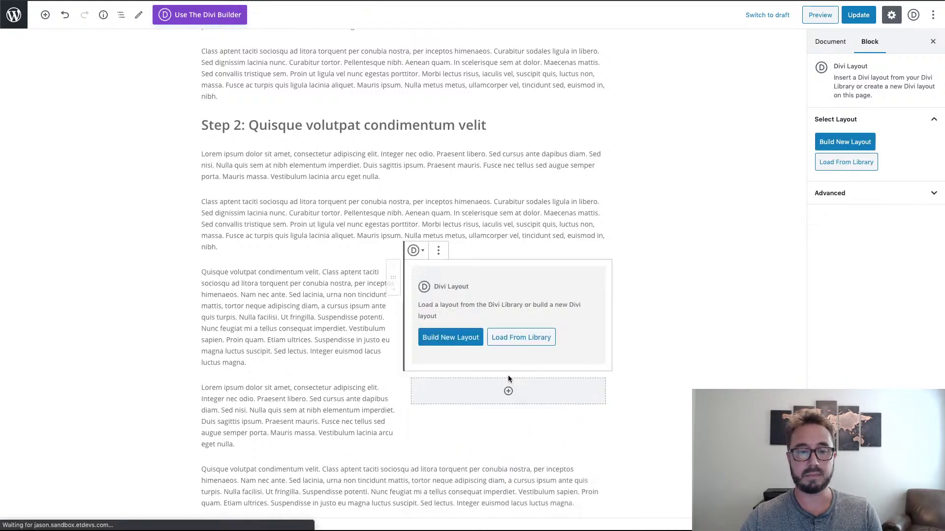
left_click(458, 340)
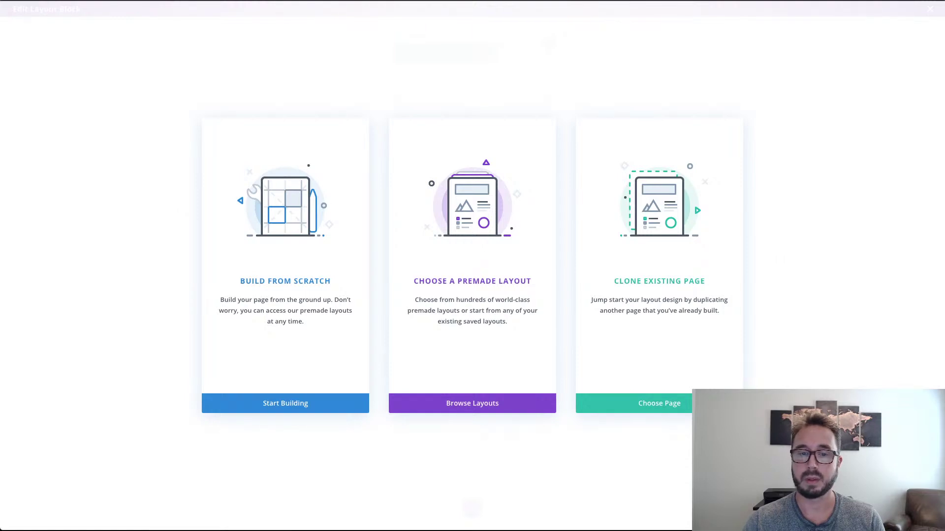
- Build the layout from scratch with a single-column row, leaving the row without a module
left_click(307, 234)
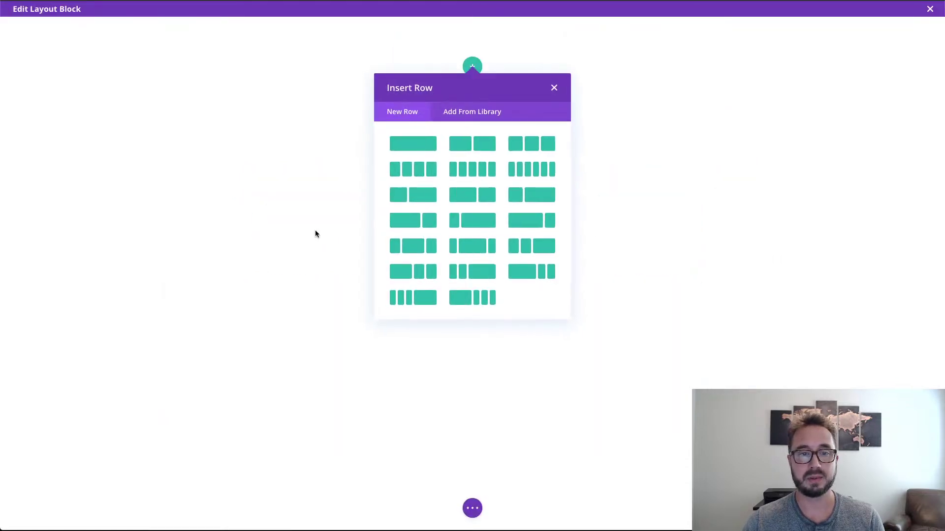
left_click(406, 147)
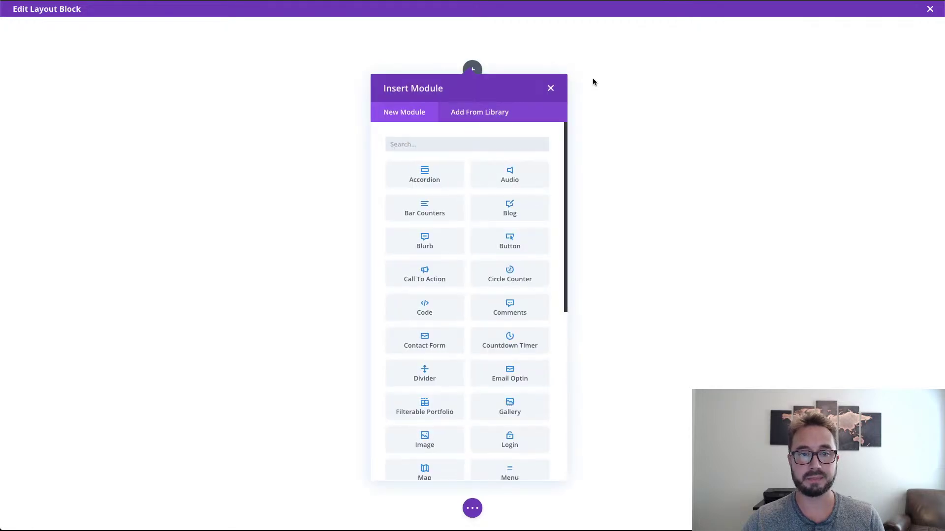
left_click(551, 90)
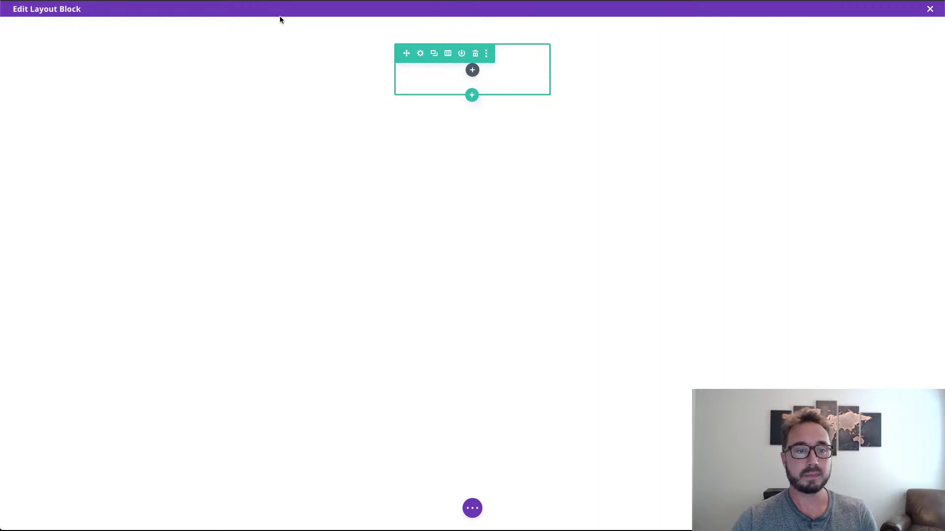
- Switch to the style guide page and copy the background of the dark navy pattern tile in the Visuals section
left_click(930, 9)
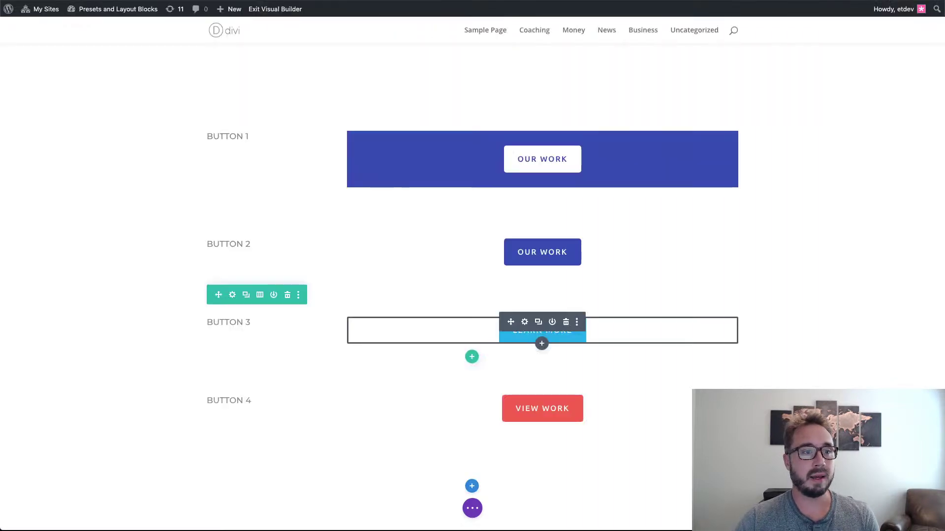
scroll(516, 219, "up", 20)
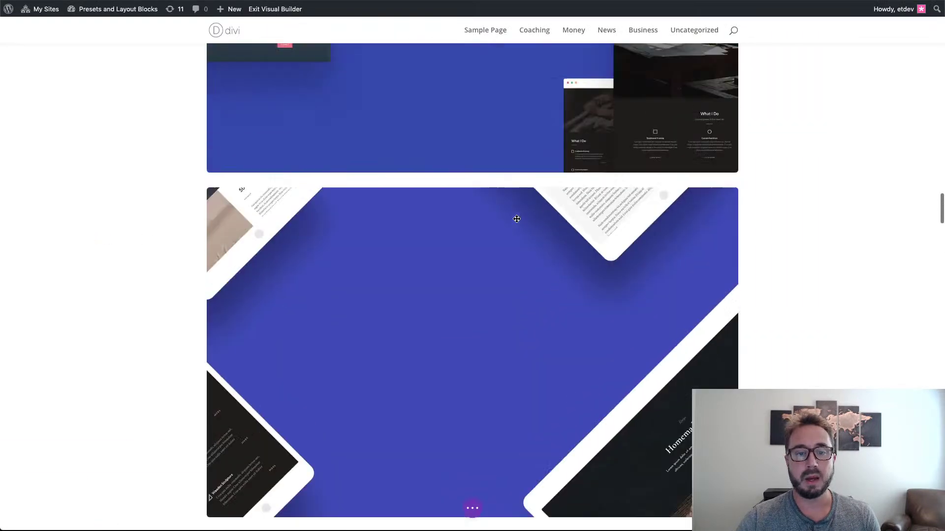
scroll(516, 219, "up", 20)
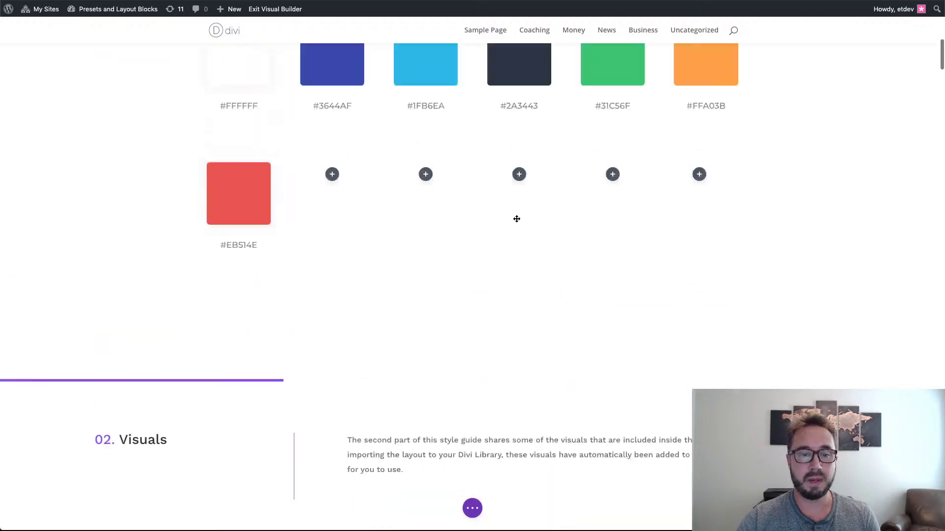
scroll(516, 219, "down", 10)
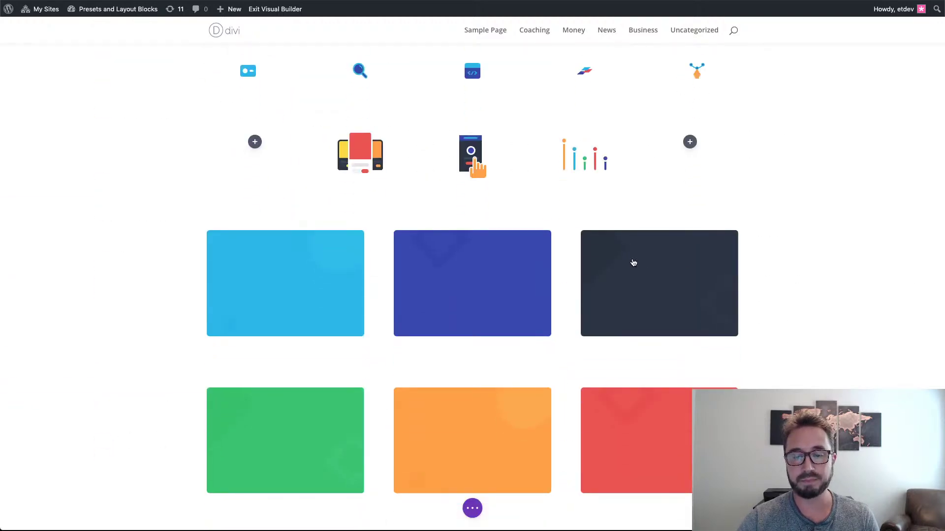
left_click(642, 256)
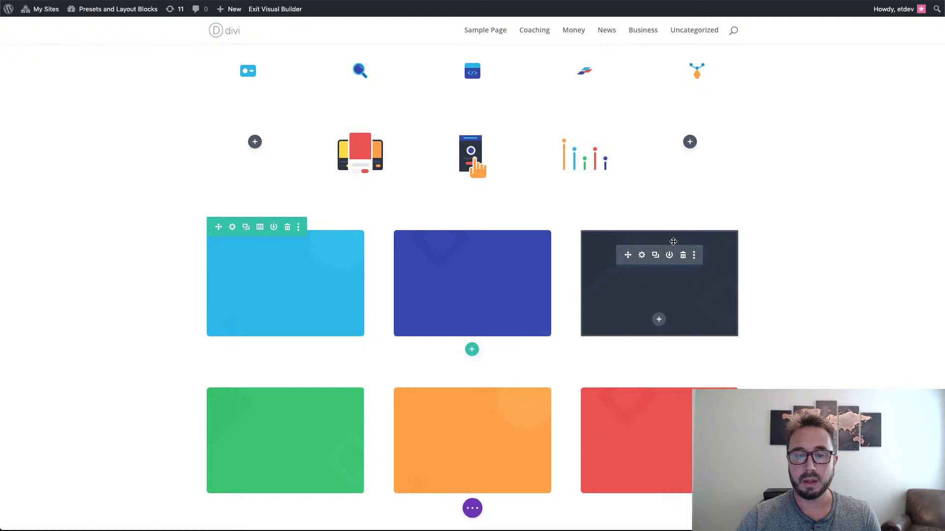
scroll(677, 258, "down", 5)
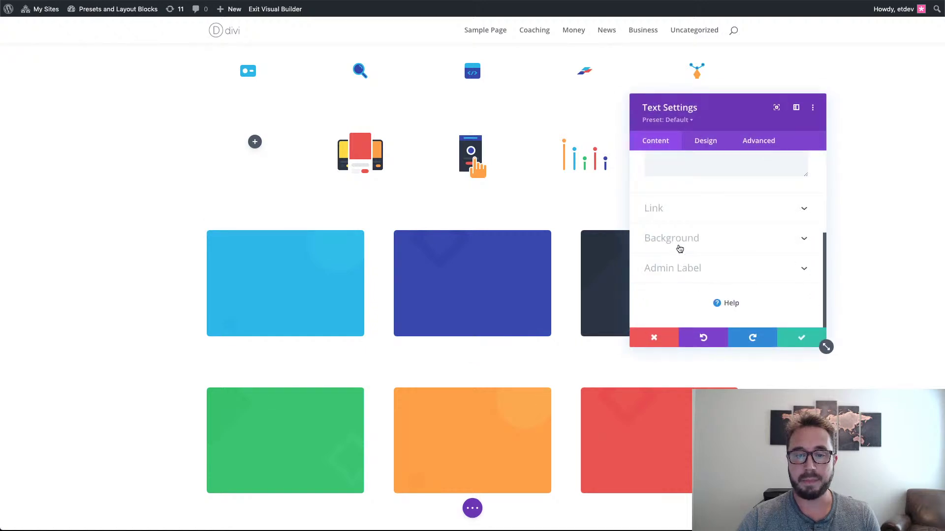
left_click(679, 248)
right_click(687, 166)
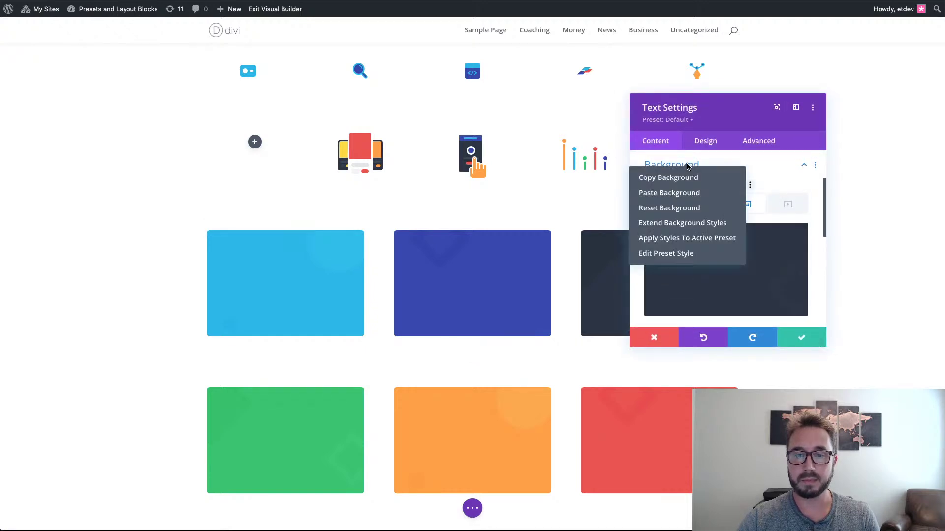
left_click(682, 179)
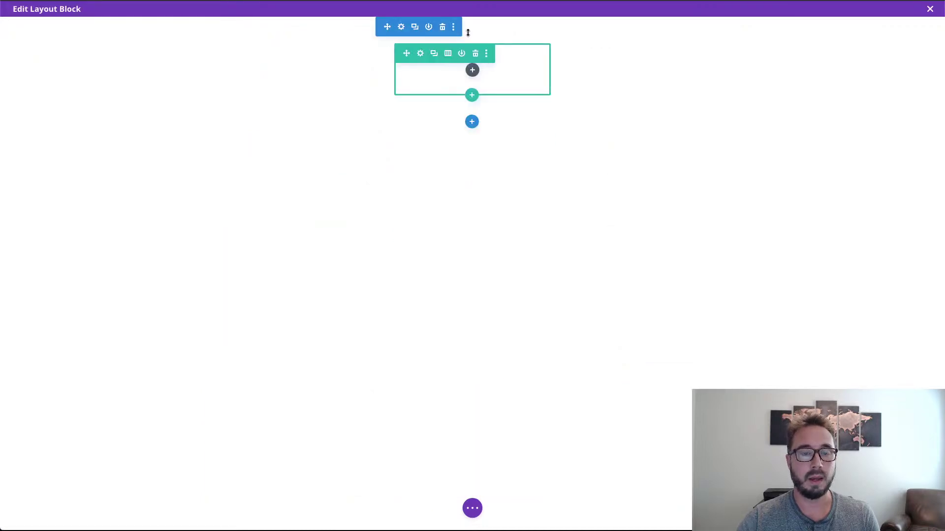
- Paste the copied dark navy background onto the new layout block's section and save the section settings
mouse_move(401, 29)
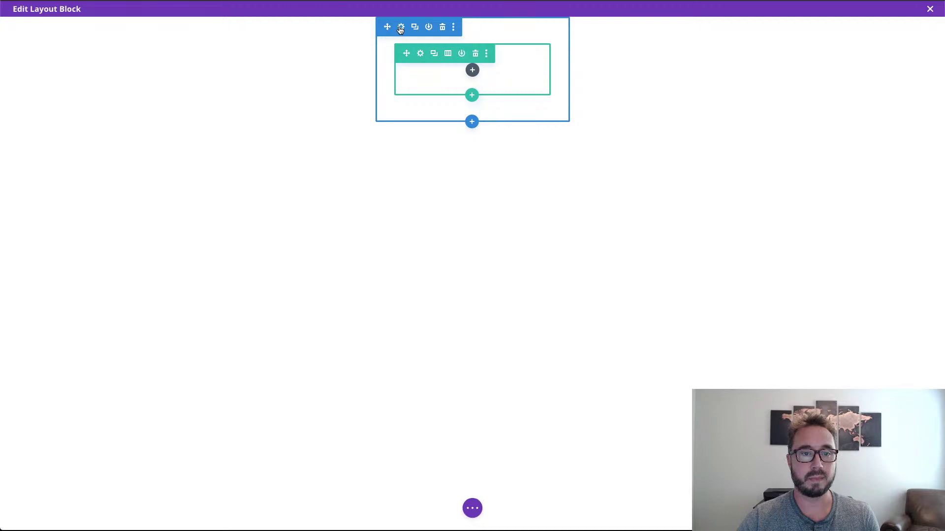
right_click(401, 29)
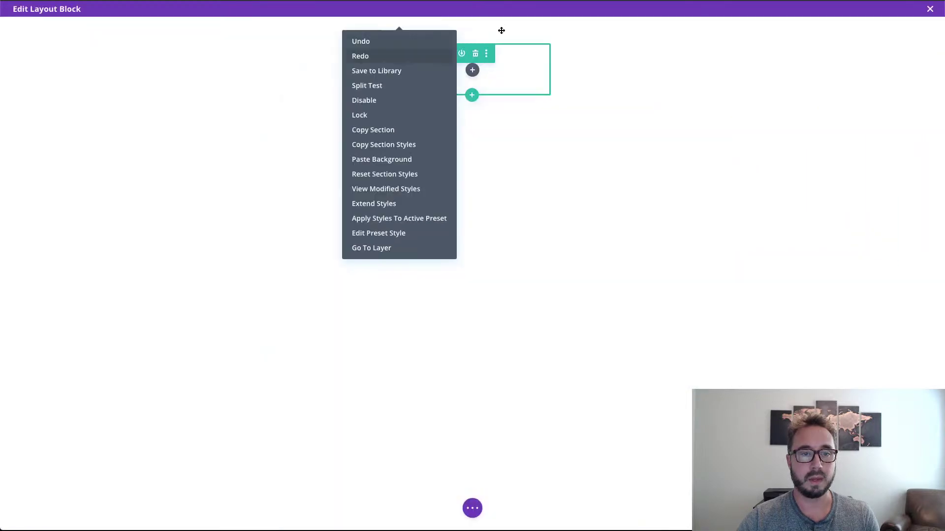
left_click(628, 199)
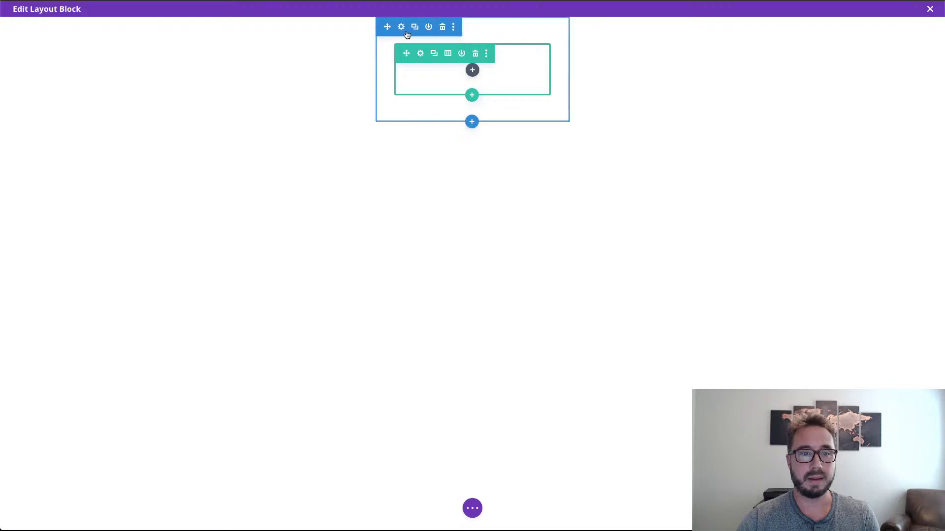
left_click(402, 28)
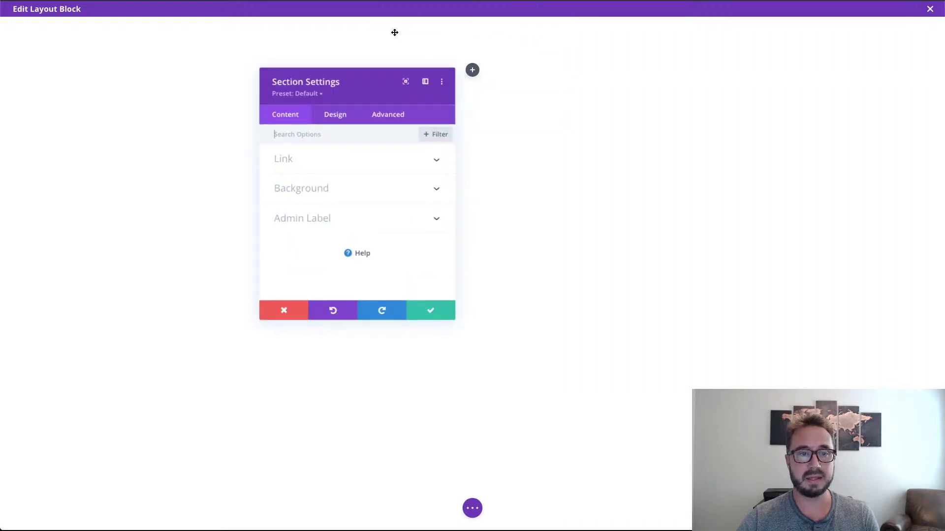
right_click(350, 189)
left_click(331, 117)
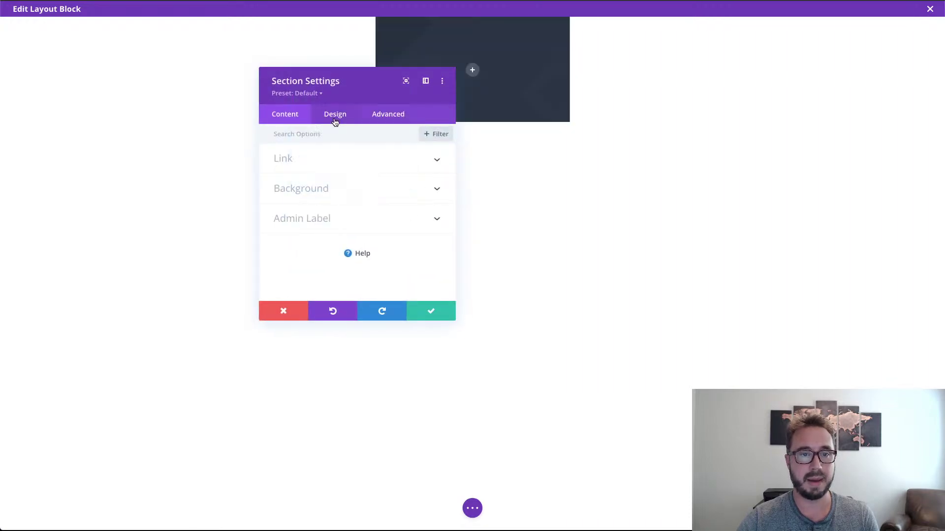
left_click(426, 312)
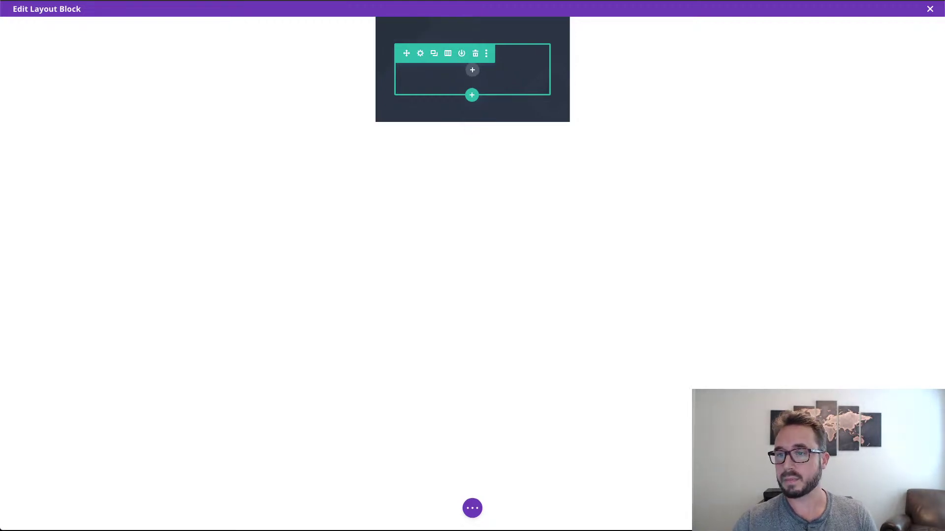
- Insert a Testimonial module into the row of the dark section
left_click(473, 71)
left_click(443, 150)
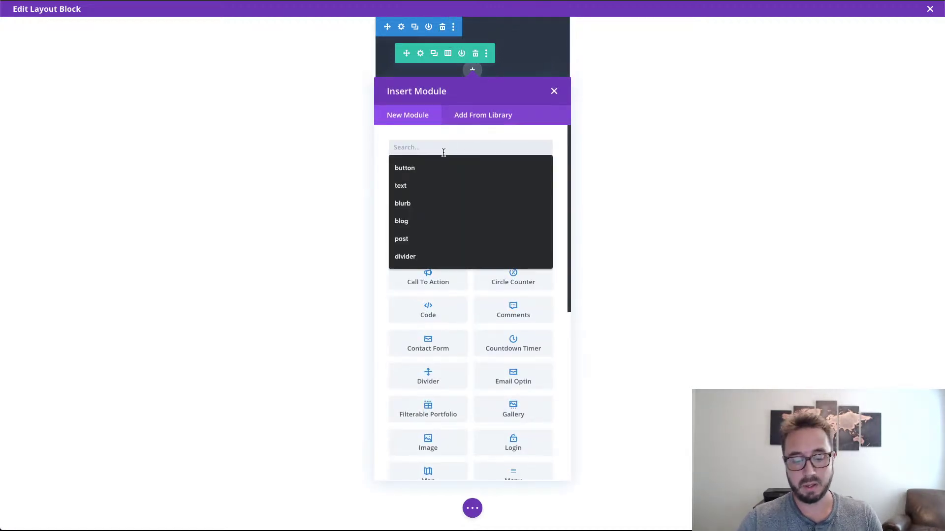
type("test")
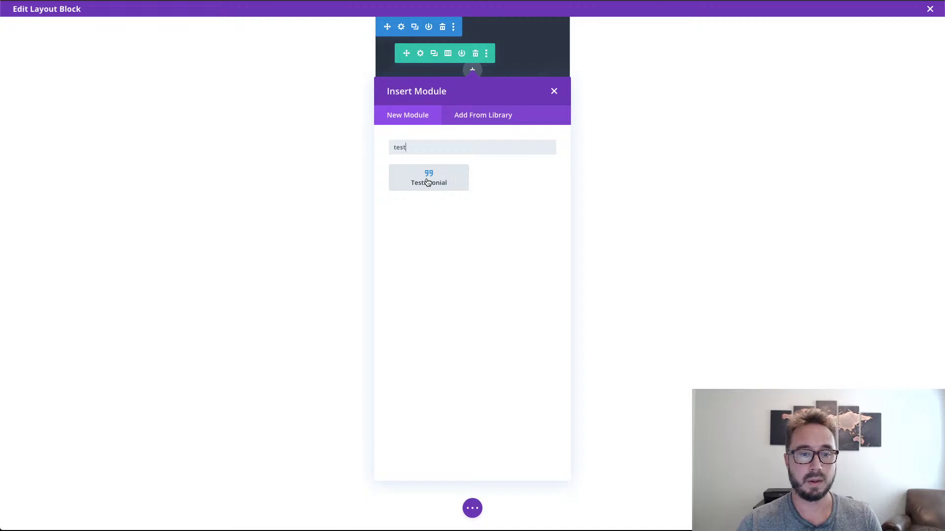
left_click(427, 181)
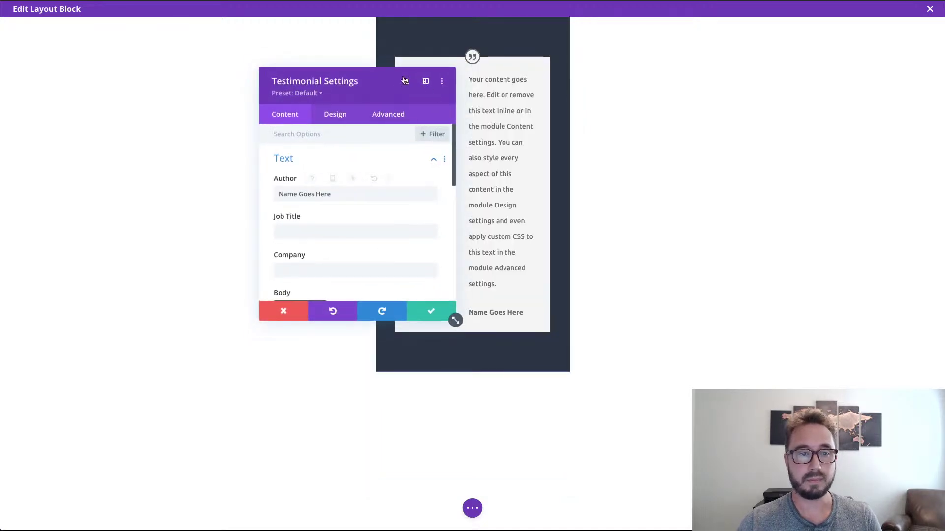
- Move the testimonial settings dialog clear of the preview and apply the preset WALP - Testimonial 2
left_click_drag(375, 79, 758, 81)
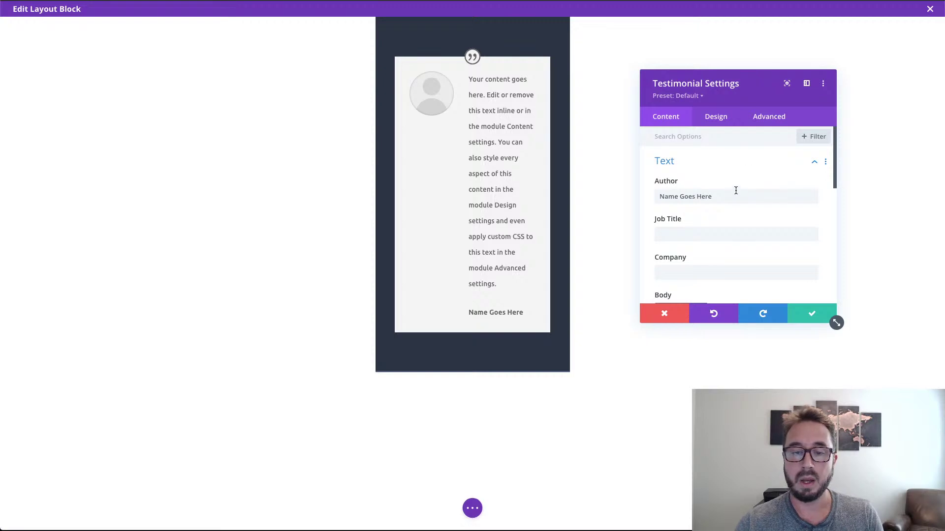
scroll(730, 200, "down", 3)
scroll(730, 203, "up", 3)
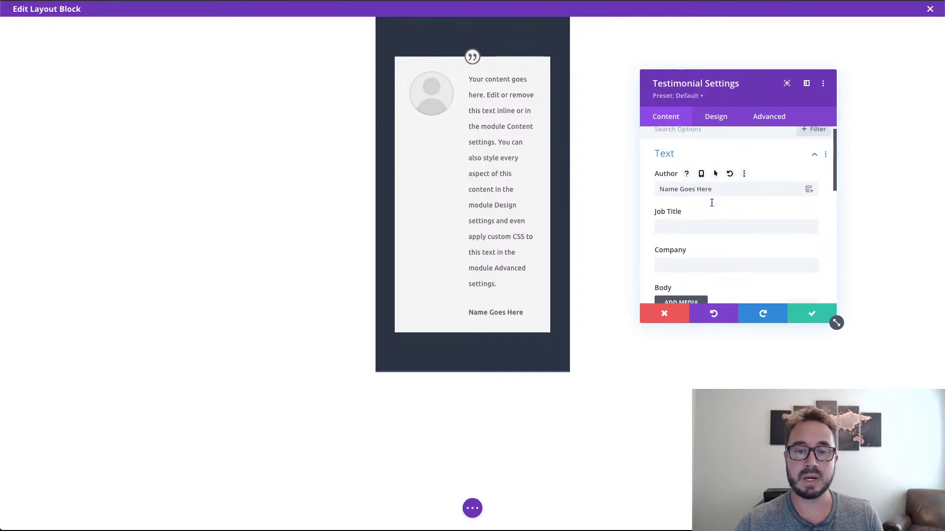
scroll(711, 200, "down", 3)
scroll(710, 200, "up", 3)
scroll(711, 199, "down", 2)
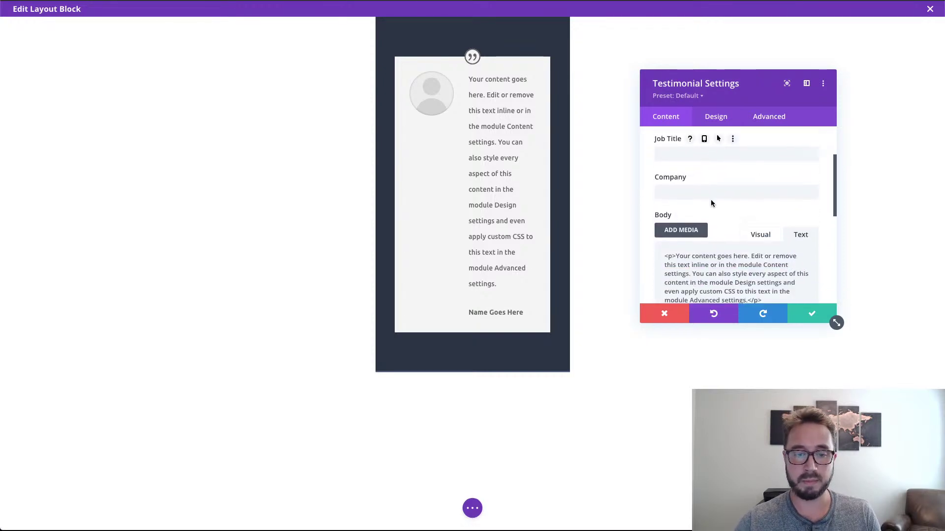
scroll(744, 191, "up", 2)
left_click(679, 96)
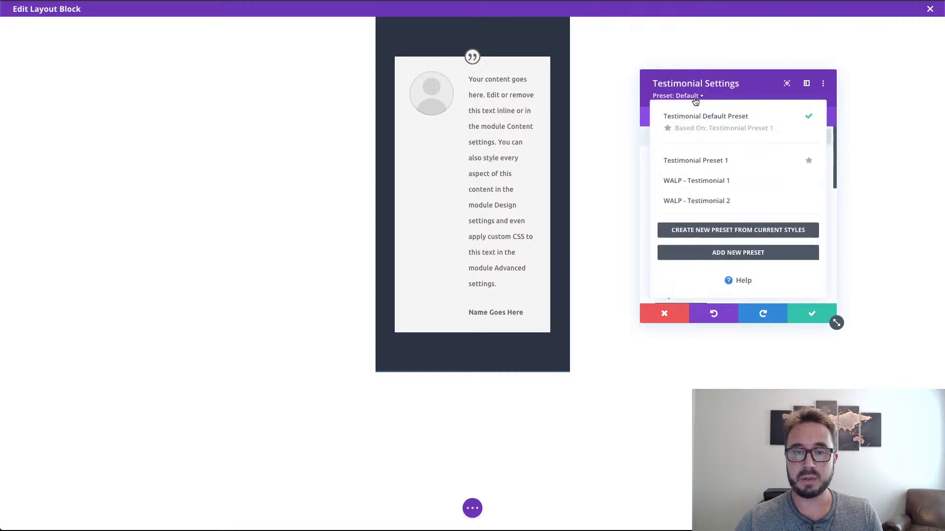
left_click(714, 206)
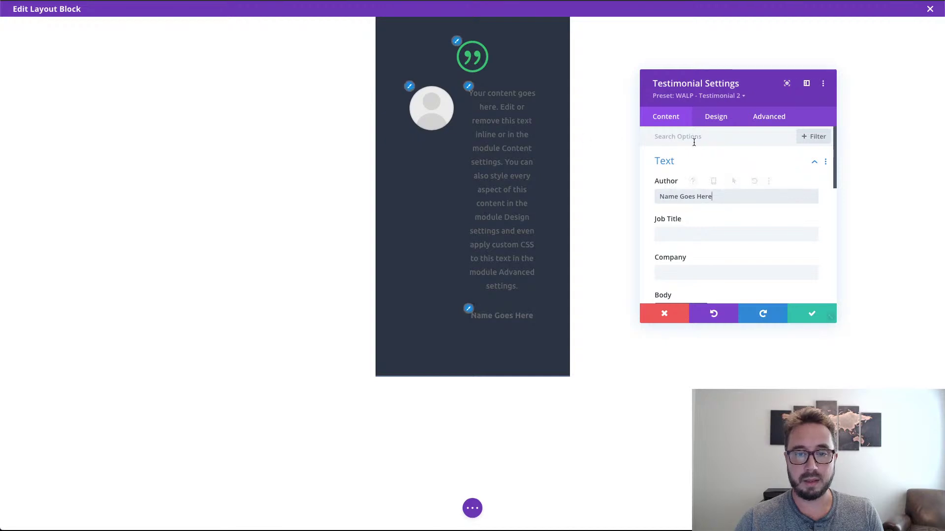
- Remove the placeholder portrait image from the testimonial
scroll(710, 163, "down", 1)
scroll(709, 162, "down", 5)
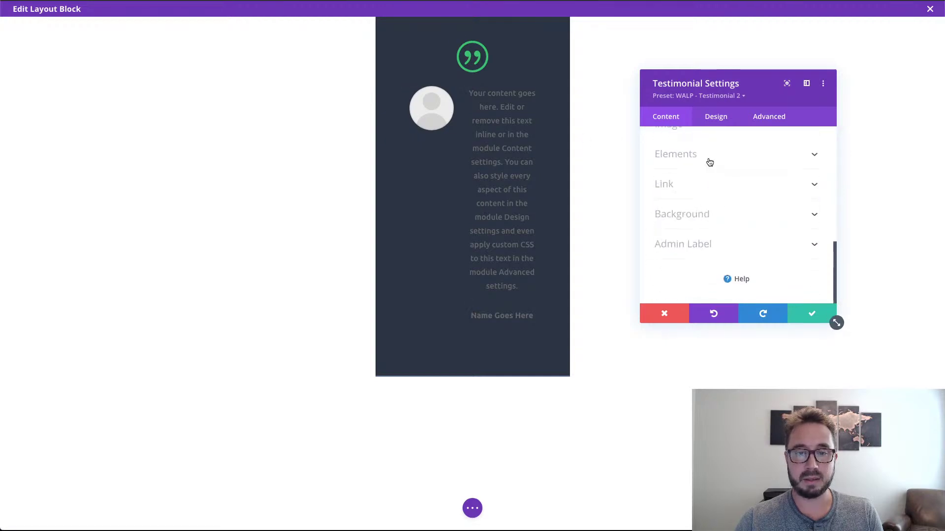
scroll(715, 212, "up", 2)
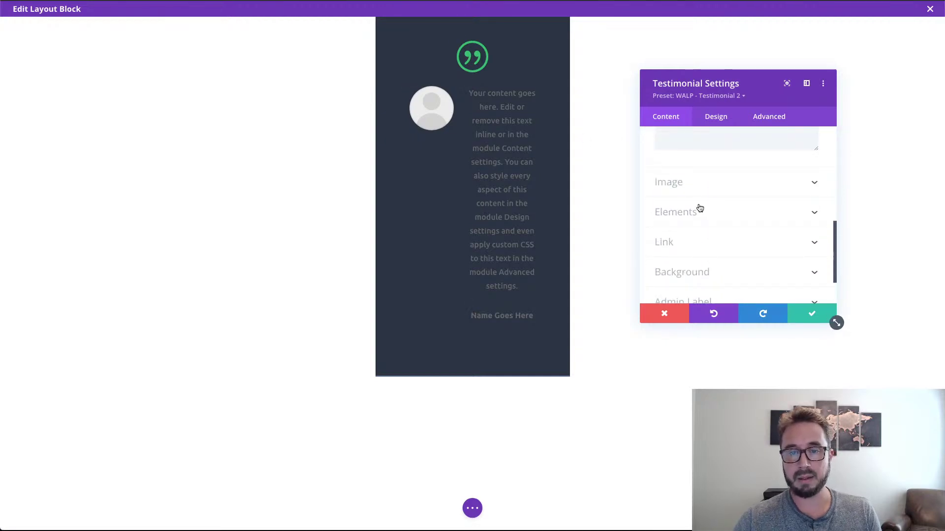
left_click(698, 191)
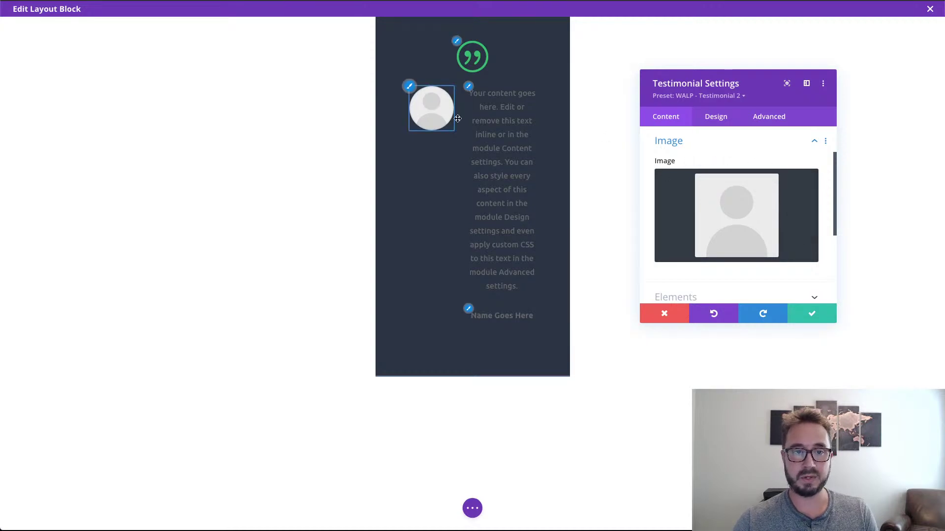
mouse_move(788, 192)
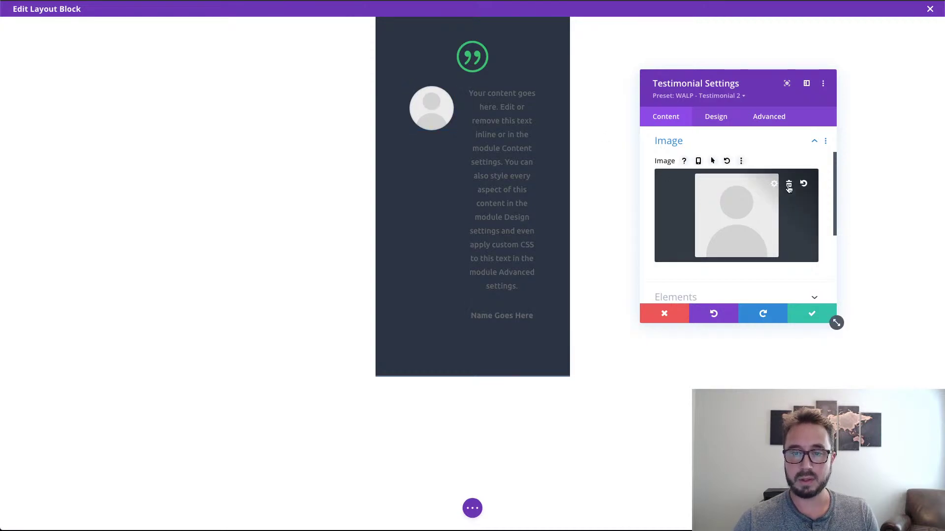
left_click(789, 187)
- Review the quote icon's display and color options, then save the testimonial settings and exit the layout block editor
scroll(759, 220, "down", 2)
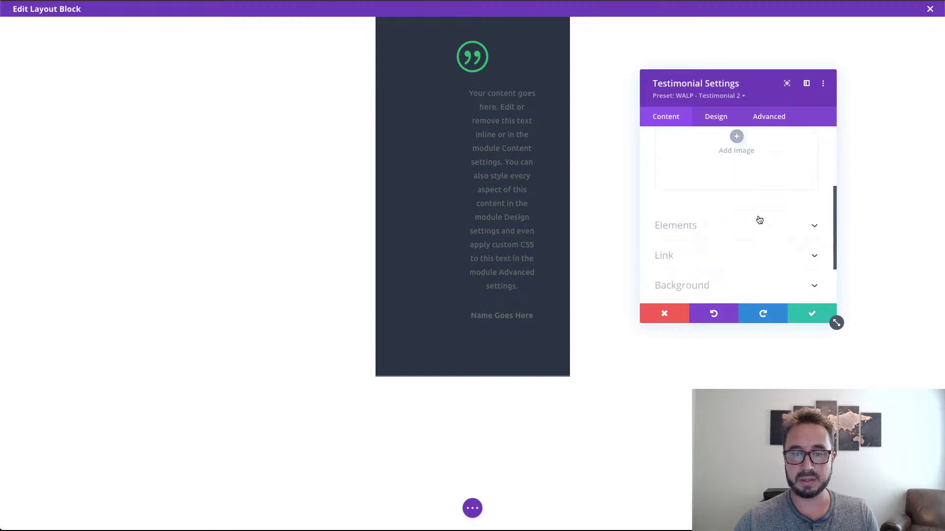
left_click(760, 220)
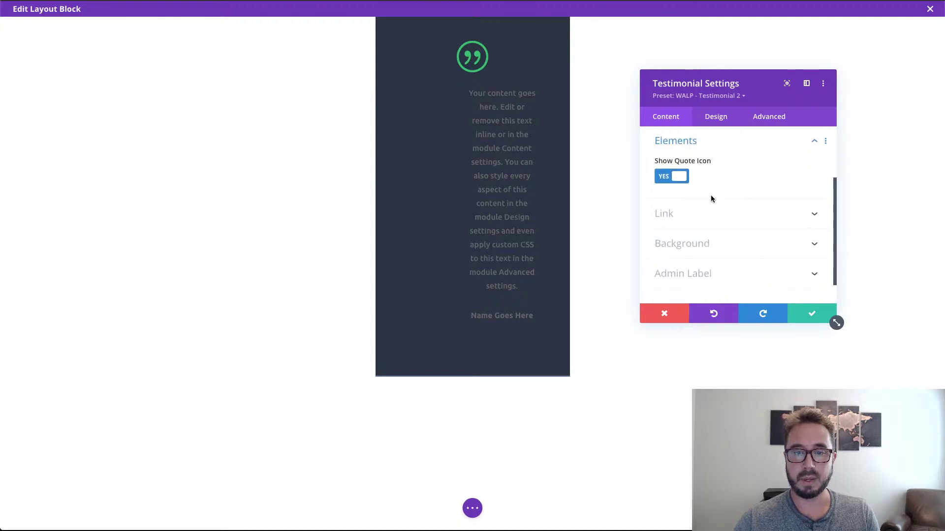
scroll(724, 205, "up", 3)
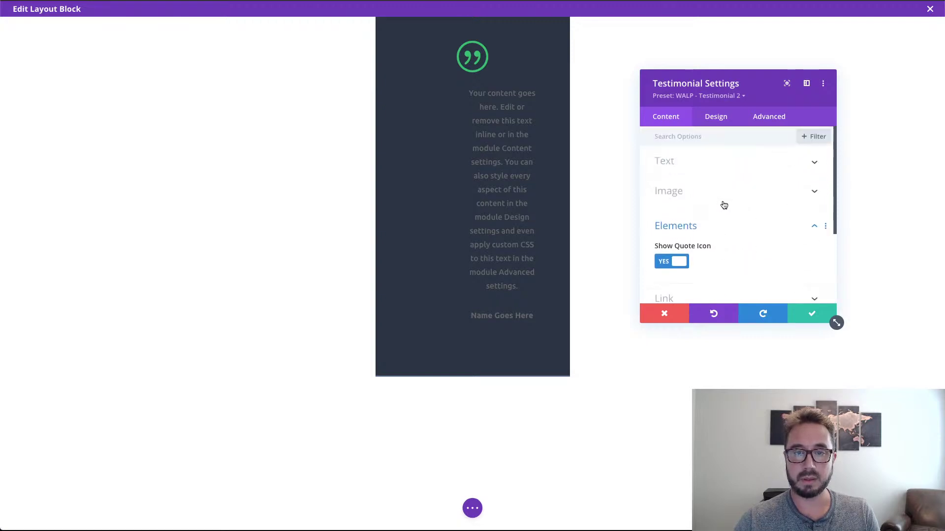
left_click(717, 116)
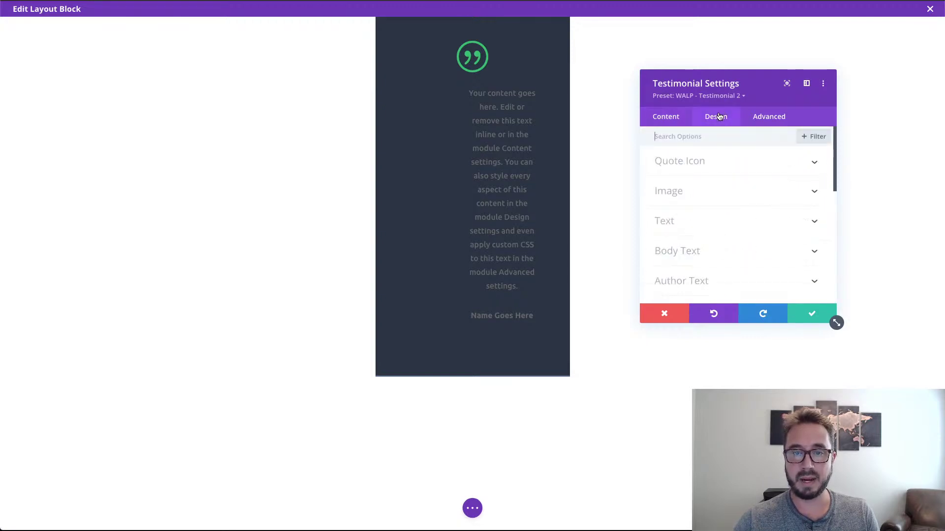
left_click(707, 163)
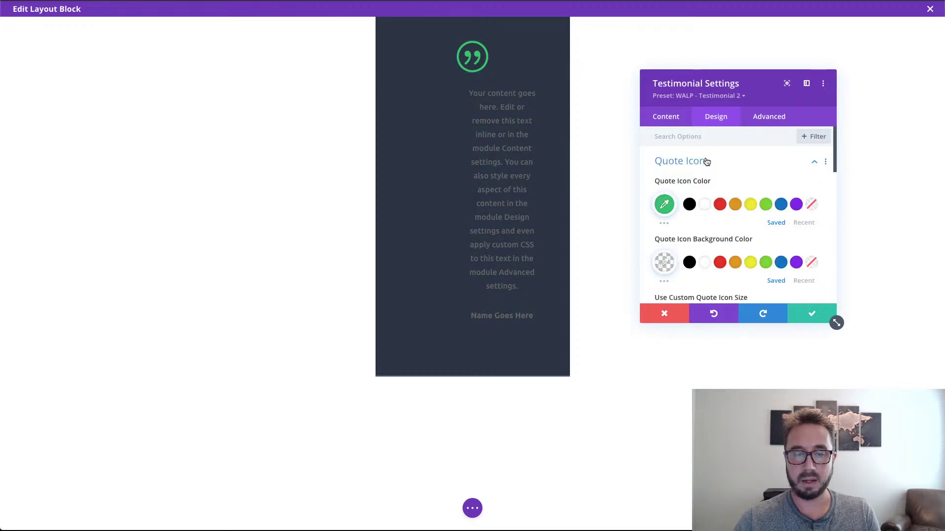
left_click(804, 316)
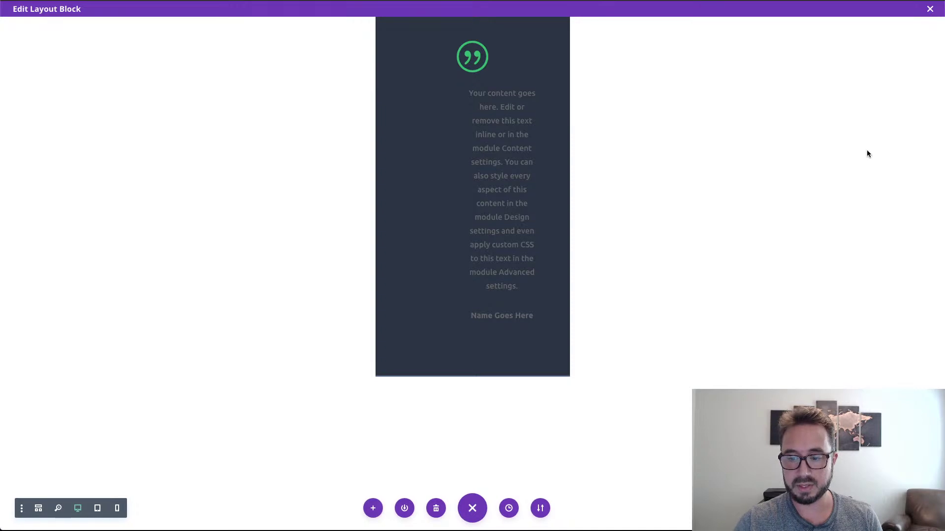
key("Escape")
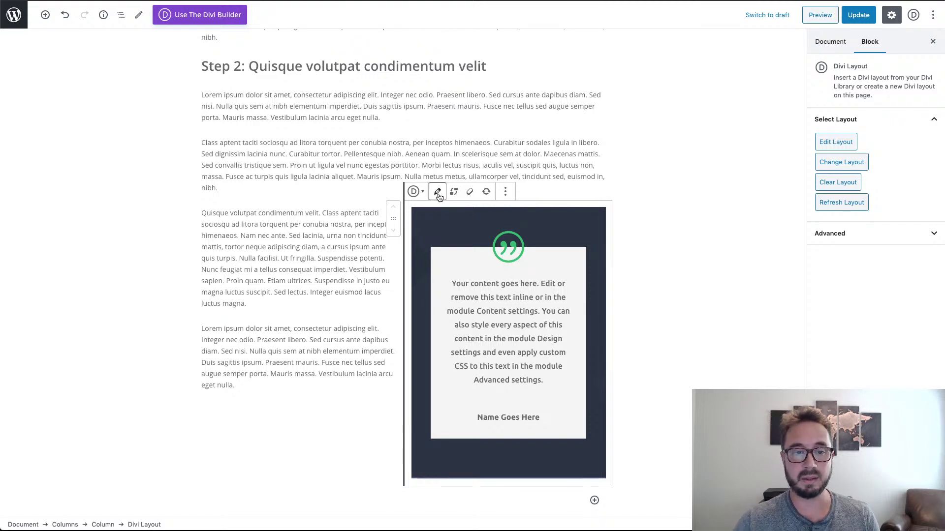
- Reopen the testimonial layout block, bring up the testimonial module's settings and move the dialog clear of the preview
left_click(438, 192)
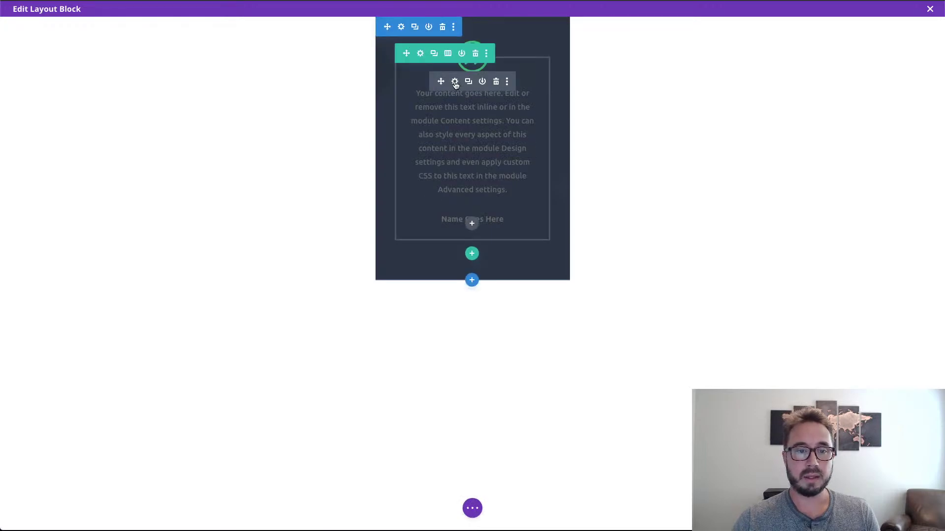
left_click(455, 82)
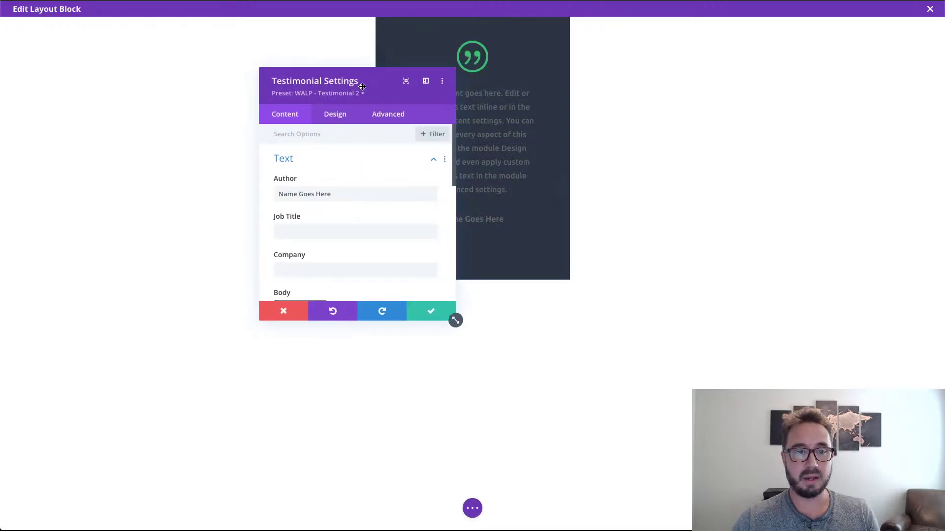
left_click_drag(363, 87, 747, 84)
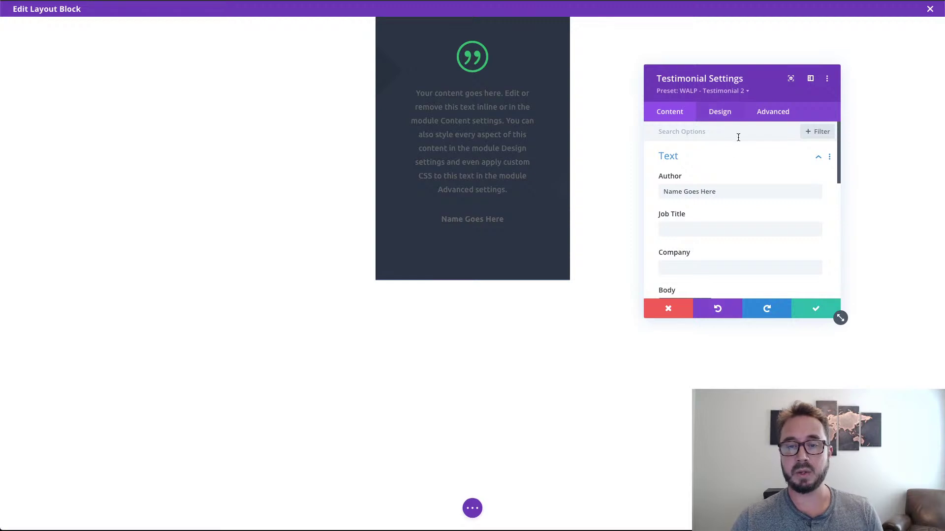
mouse_move(721, 183)
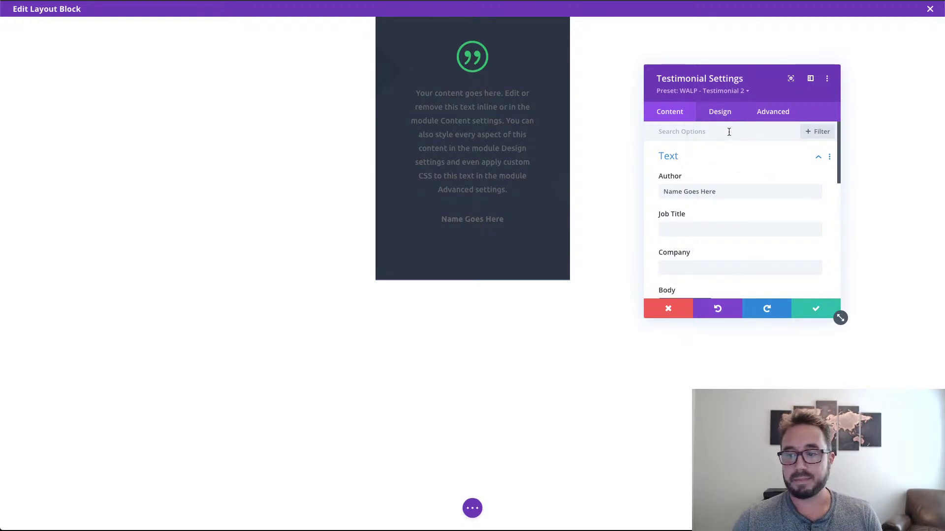
- Set the testimonial's quote icon color to a translucent white, rgba(255,255,255,0.13)
left_click(721, 118)
left_click(695, 156)
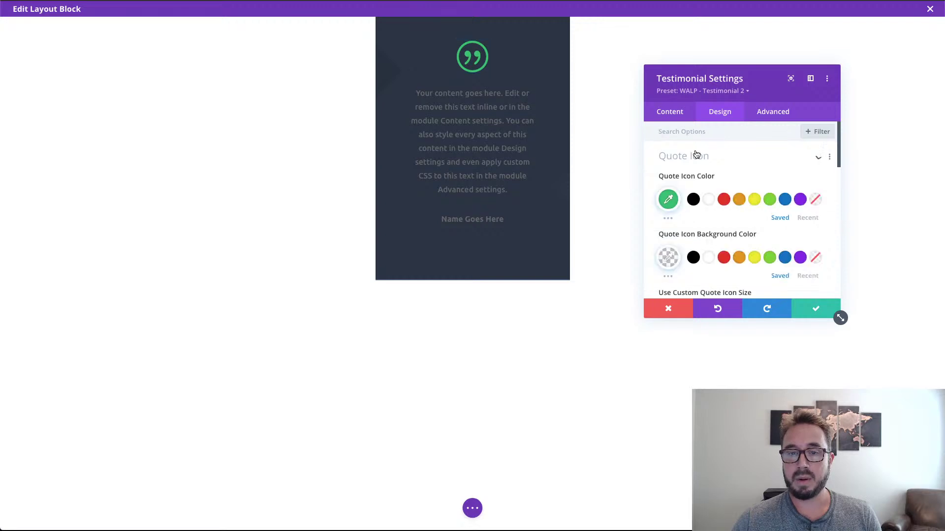
left_click(709, 200)
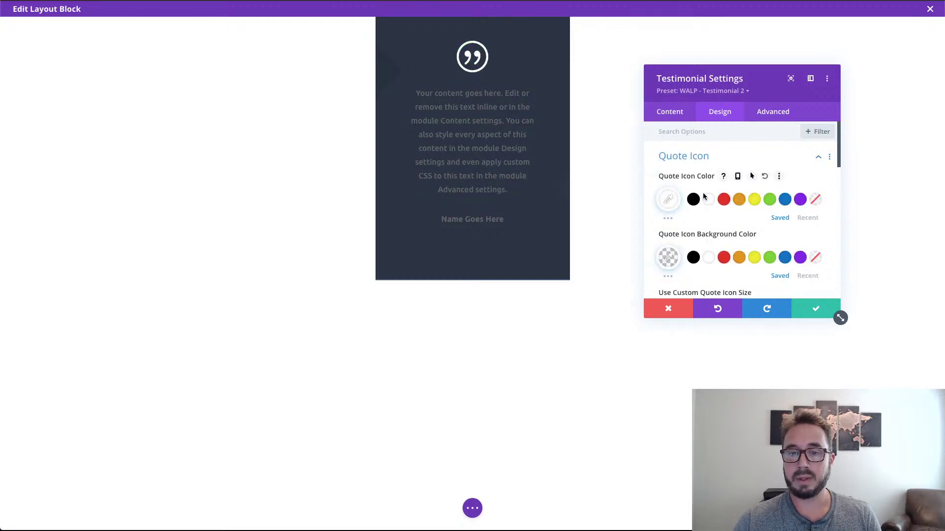
left_click(673, 204)
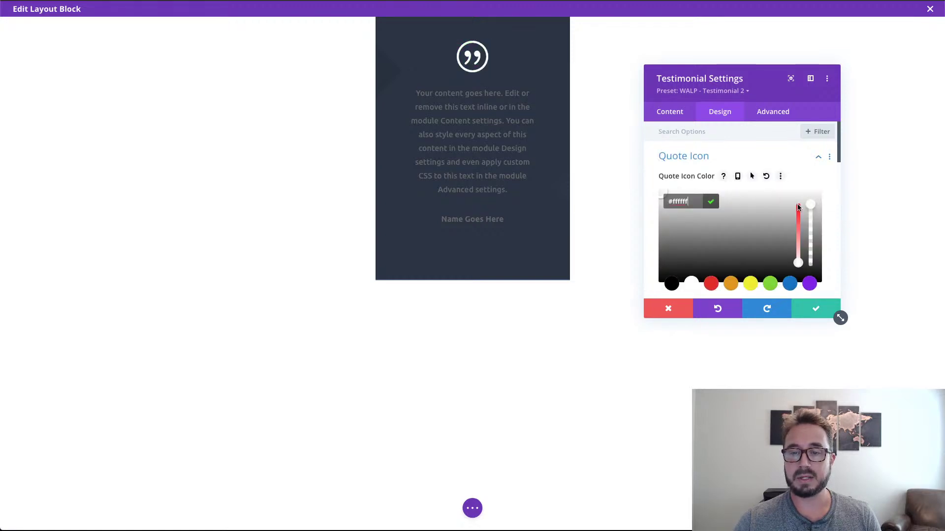
left_click_drag(810, 203, 810, 259)
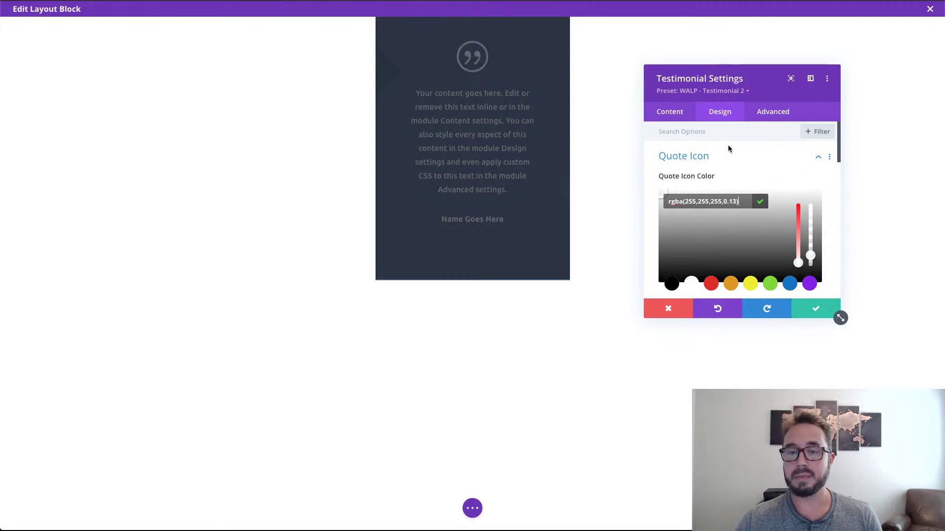
left_click(791, 144)
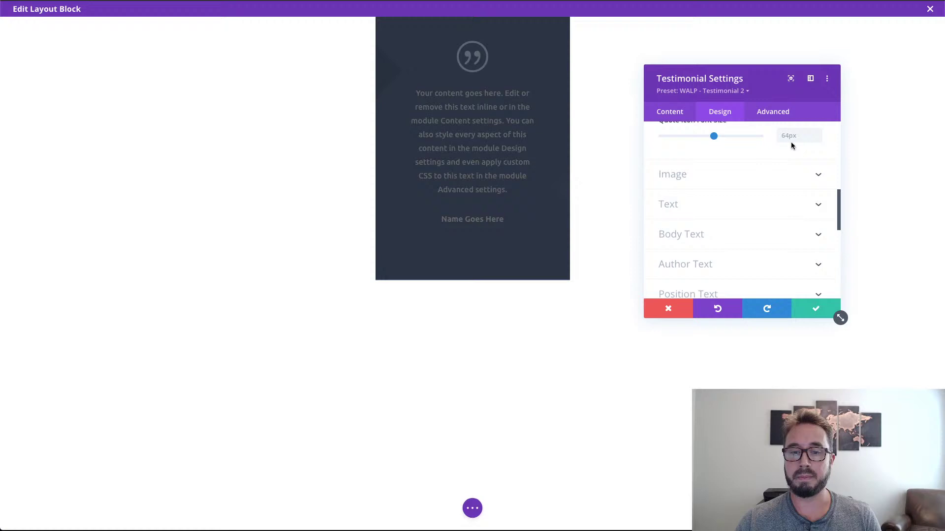
- Set the testimonial's body font weight to Light and its font style to italic
left_click(724, 241)
scroll(726, 236, "down", 3)
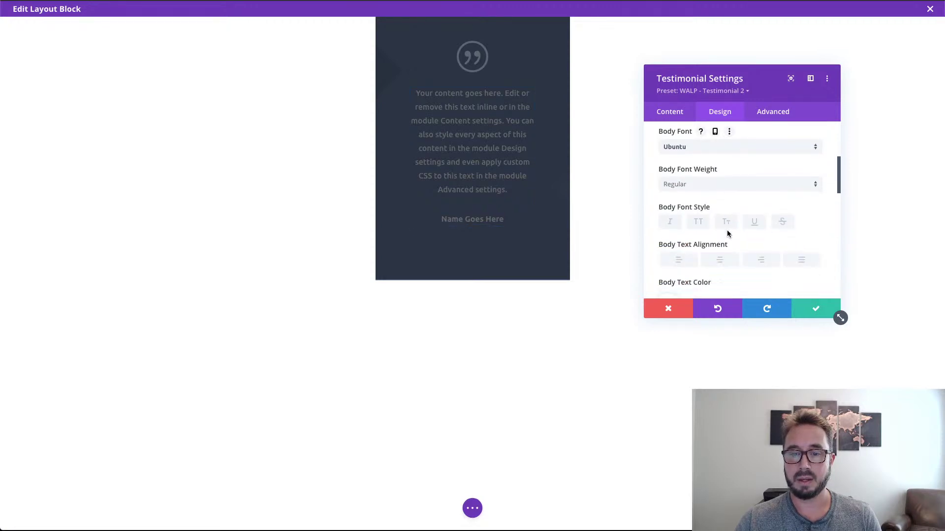
scroll(713, 206, "up", 3)
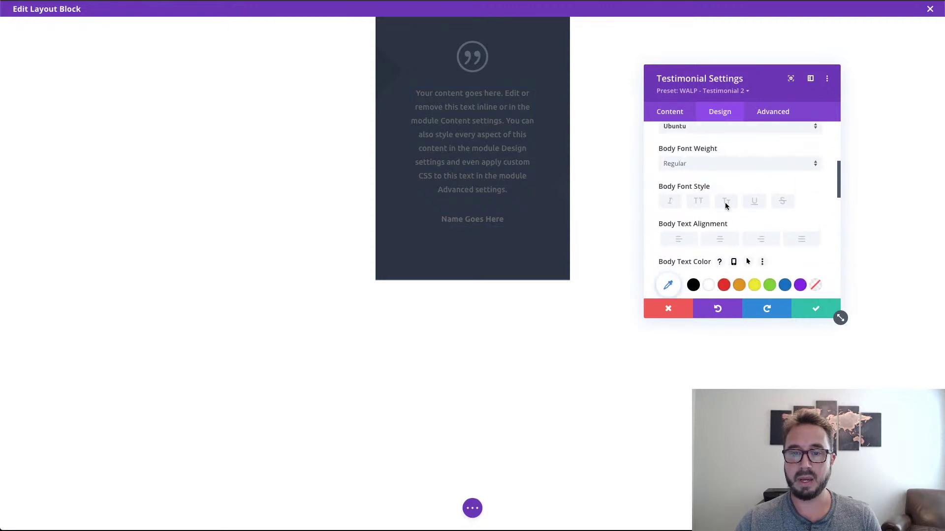
left_click(705, 181)
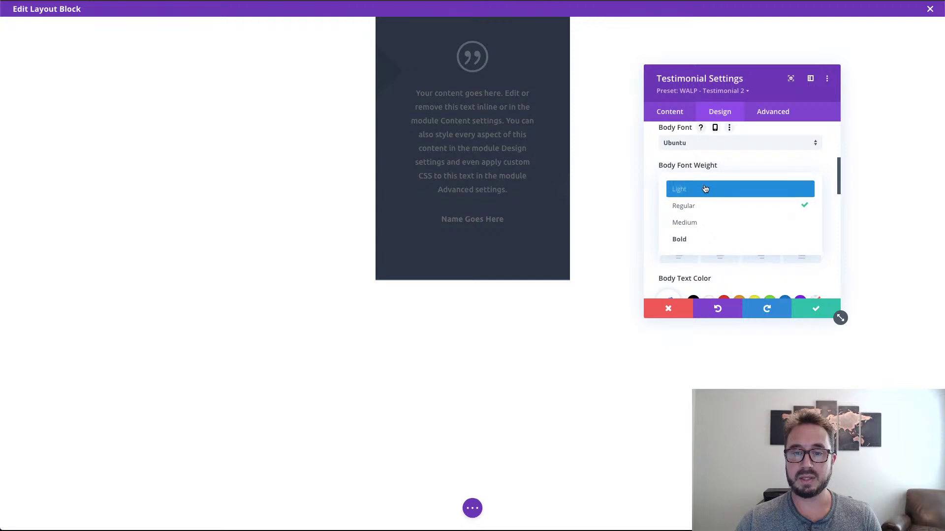
left_click(705, 189)
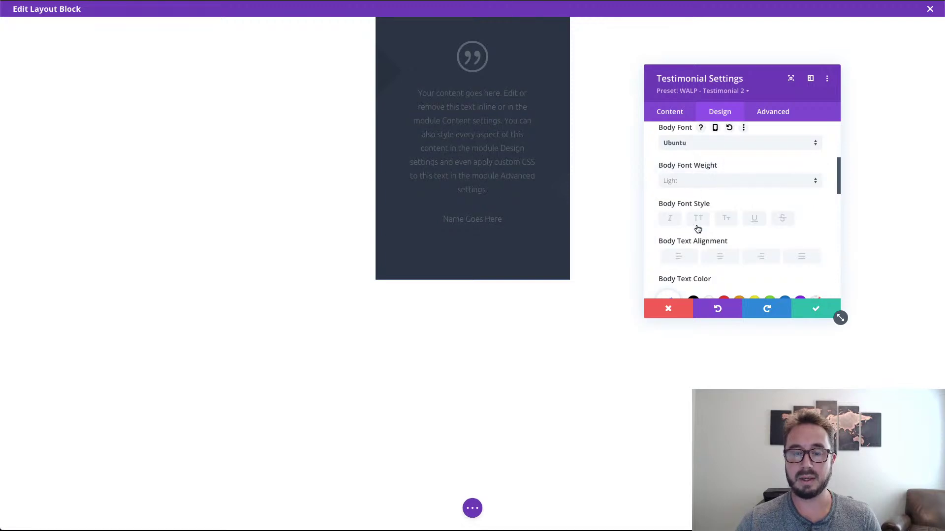
left_click(669, 218)
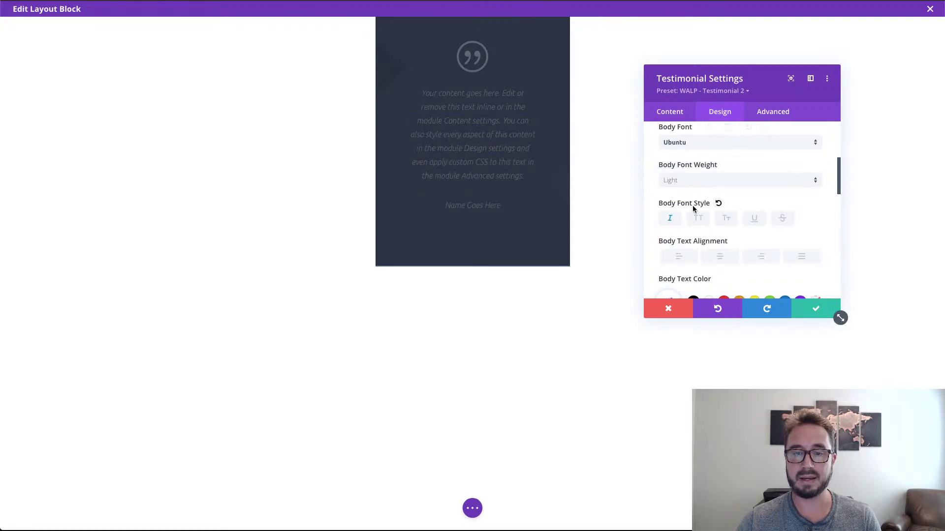
- Align the testimonial's body text to the left and color it white (#FFFFFF)
scroll(700, 208, "down", 1)
scroll(700, 207, "down", 3)
scroll(701, 204, "up", 2)
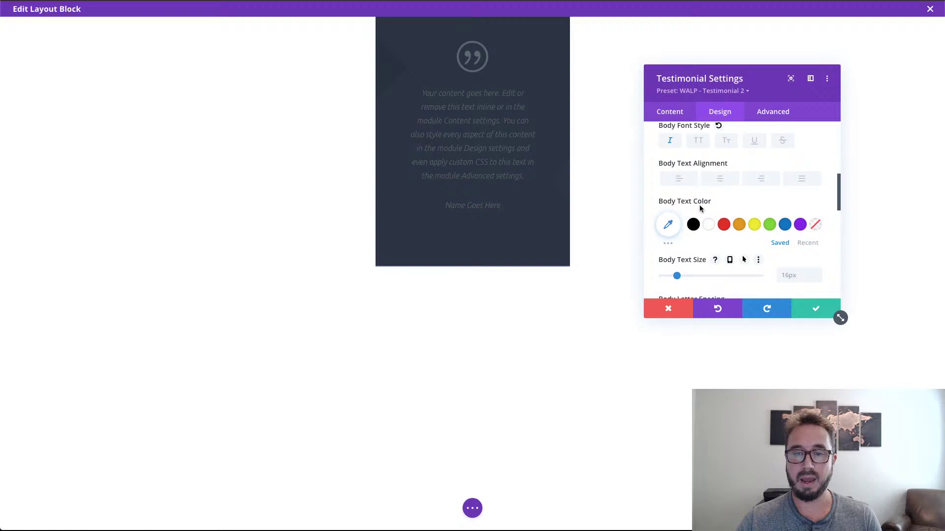
left_click(683, 181)
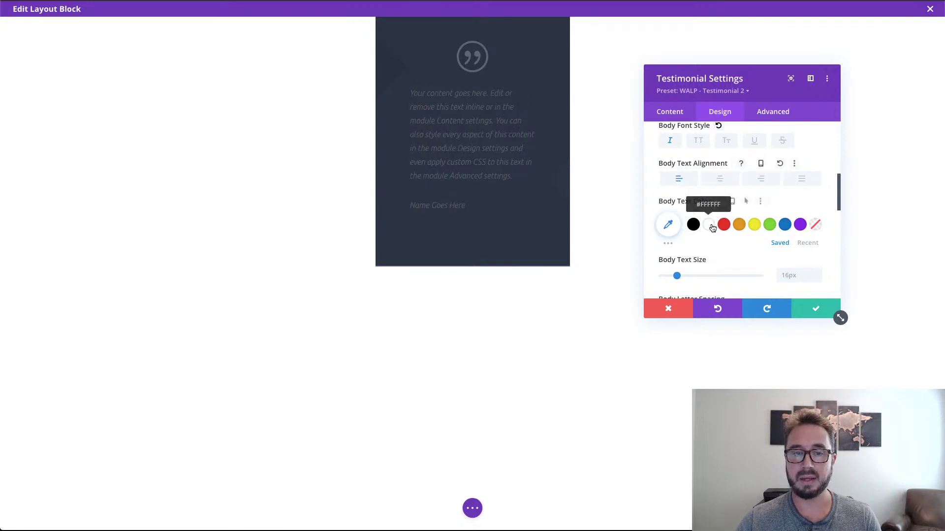
left_click(711, 226)
- Set the testimonial's body text size to 24px
scroll(752, 197, "down", 3)
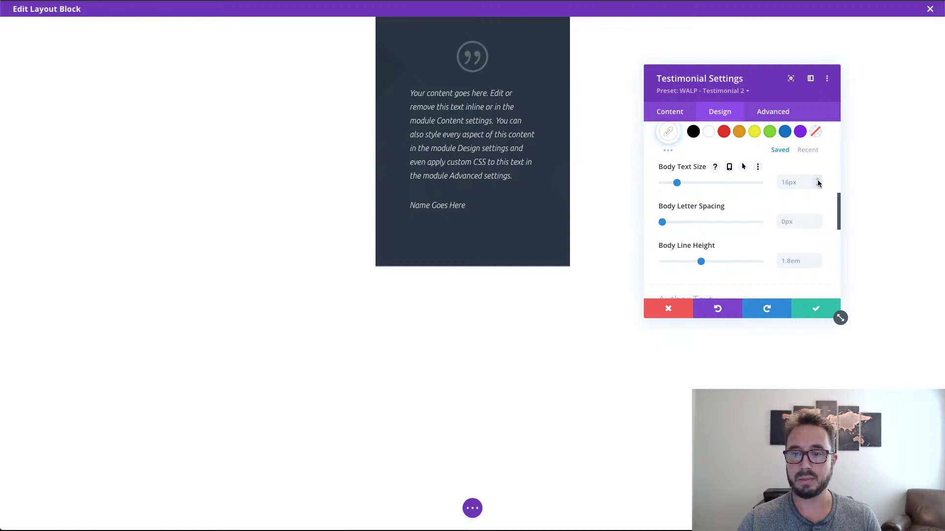
left_click(818, 179)
left_click(817, 187)
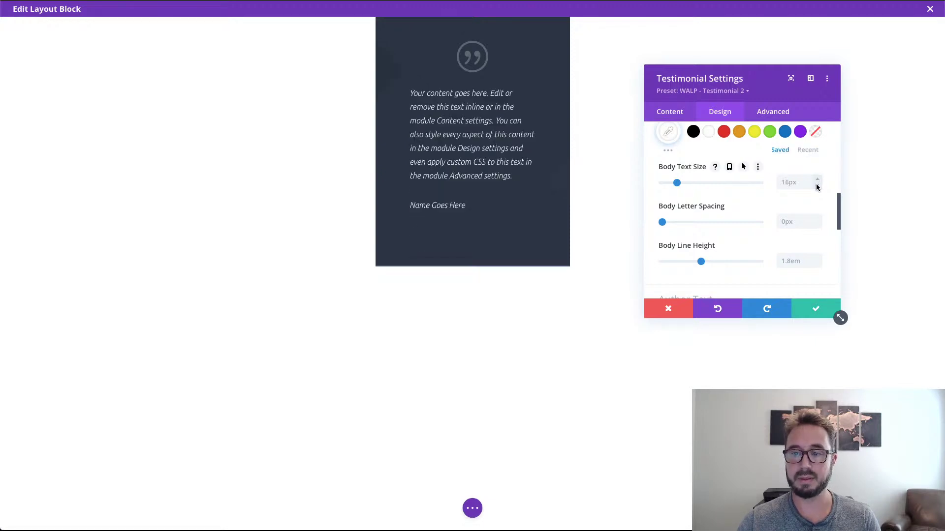
left_click(817, 187)
left_click(817, 180)
left_click(790, 182)
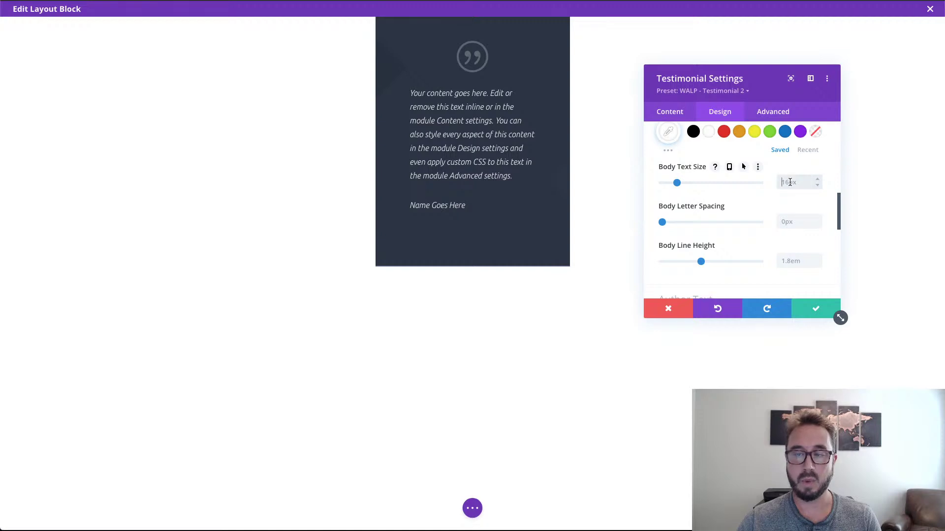
type("24")
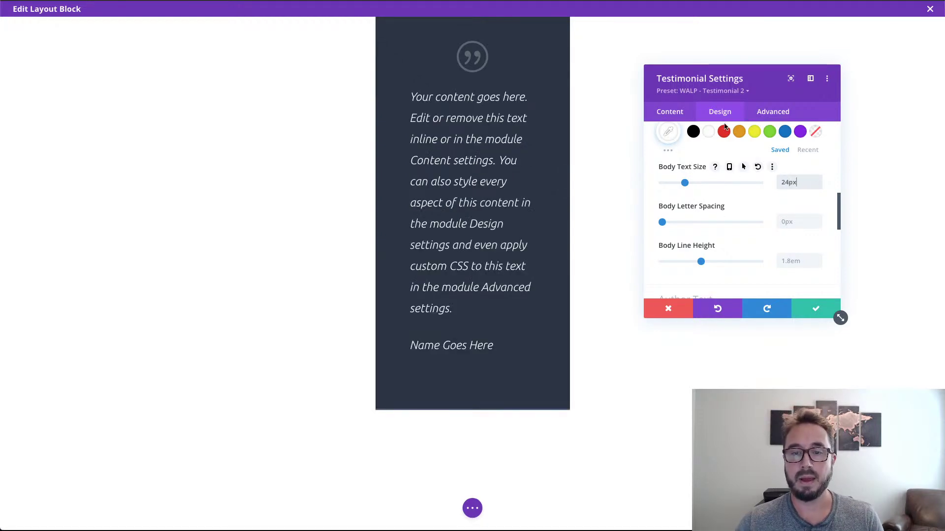
- Shorten the testimonial's body text by deleting everything after "in the module Content settings."
left_click(684, 113)
left_click(704, 156)
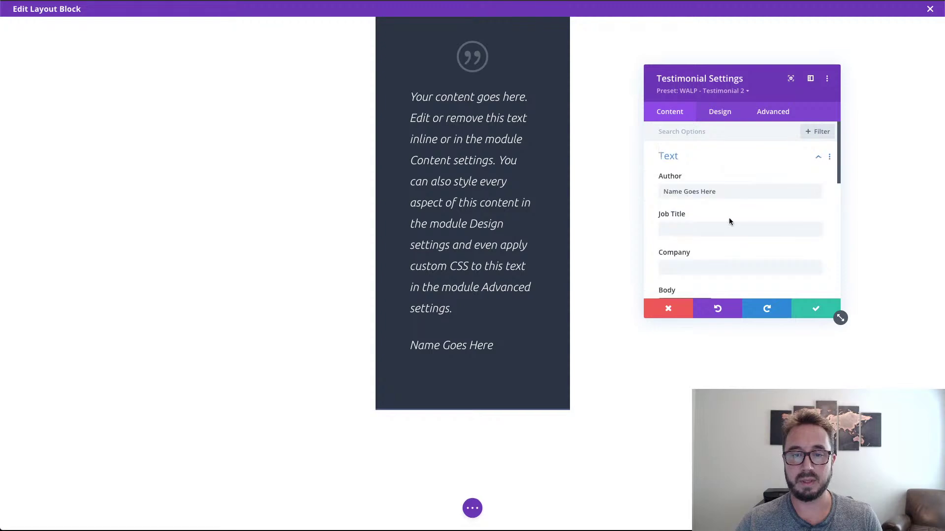
scroll(727, 235, "down", 1)
scroll(726, 235, "down", 3)
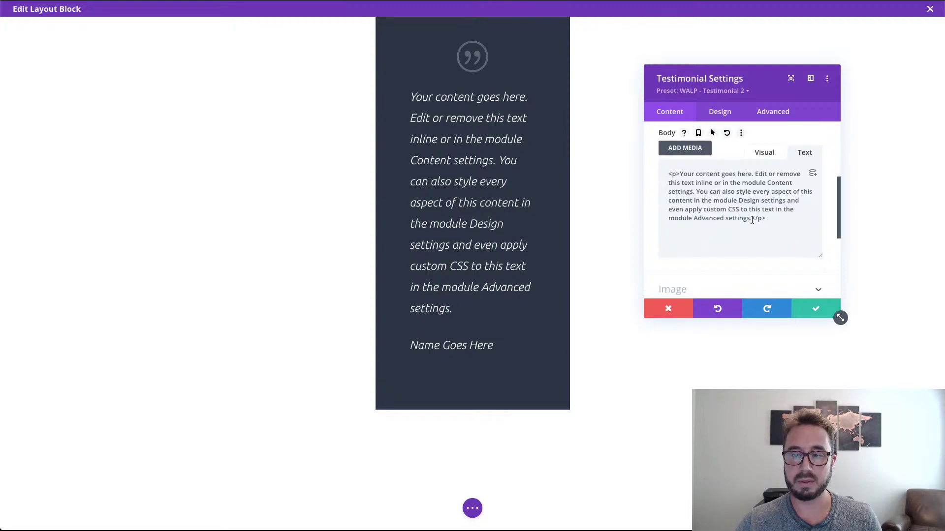
left_click_drag(752, 218, 696, 192)
key("BackSpace")
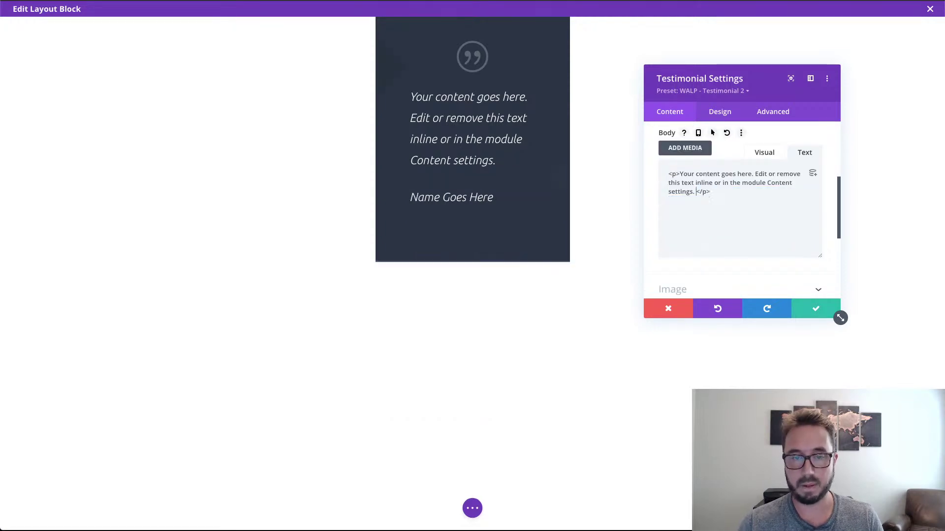
- Set the testimonial's author text size to 16px
left_click(736, 112)
scroll(727, 200, "up", 10)
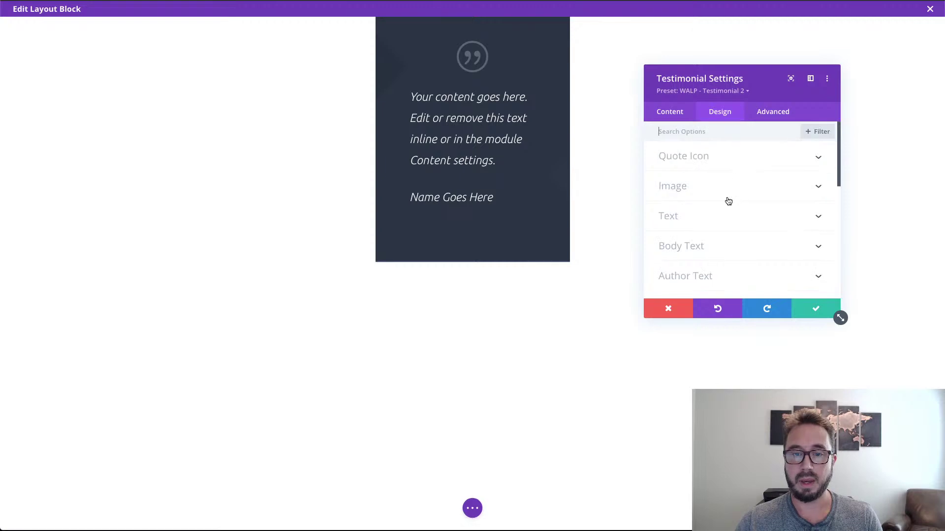
scroll(724, 208, "down", 2)
left_click(719, 203)
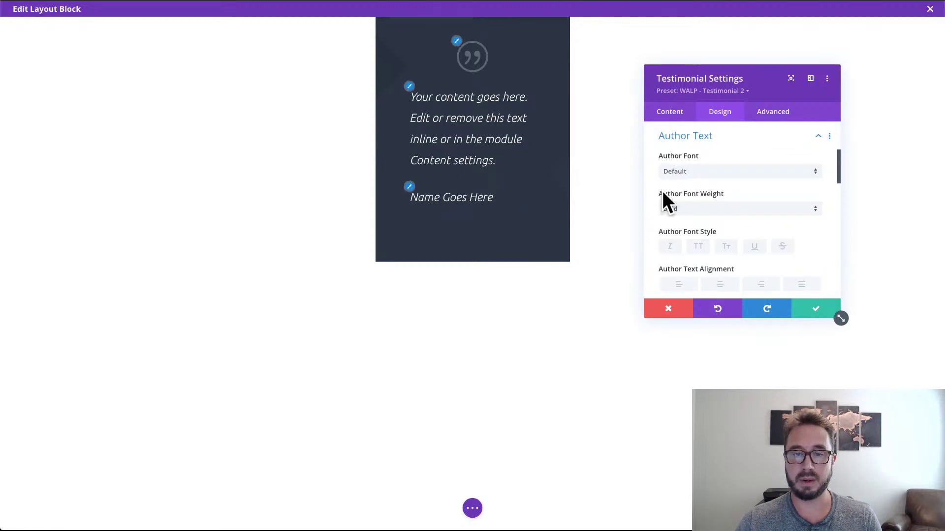
scroll(757, 201, "down", 2)
scroll(757, 201, "up", 1)
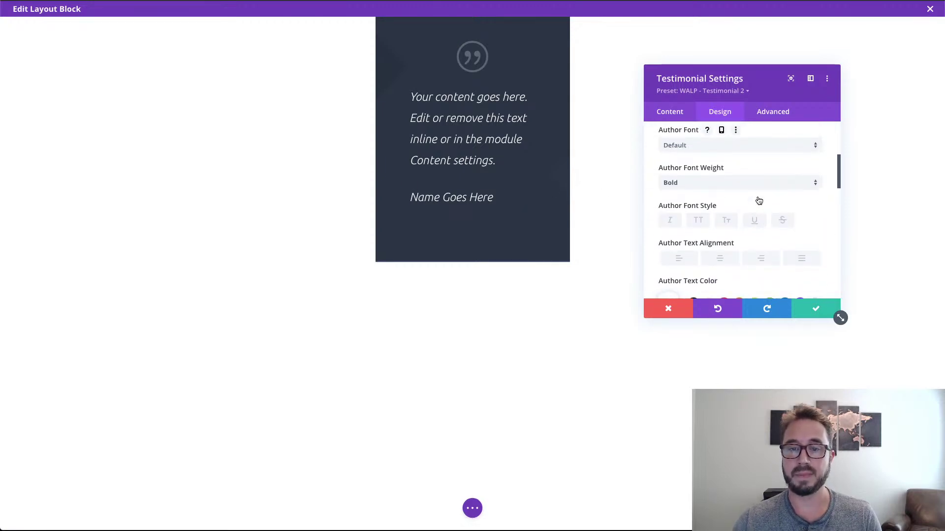
scroll(758, 203, "down", 2)
scroll(758, 203, "down", 1)
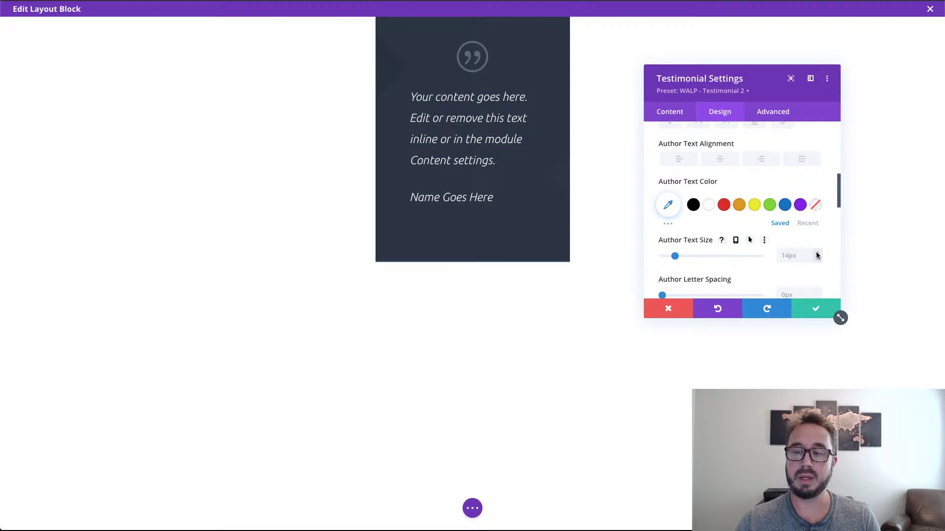
left_click(794, 255)
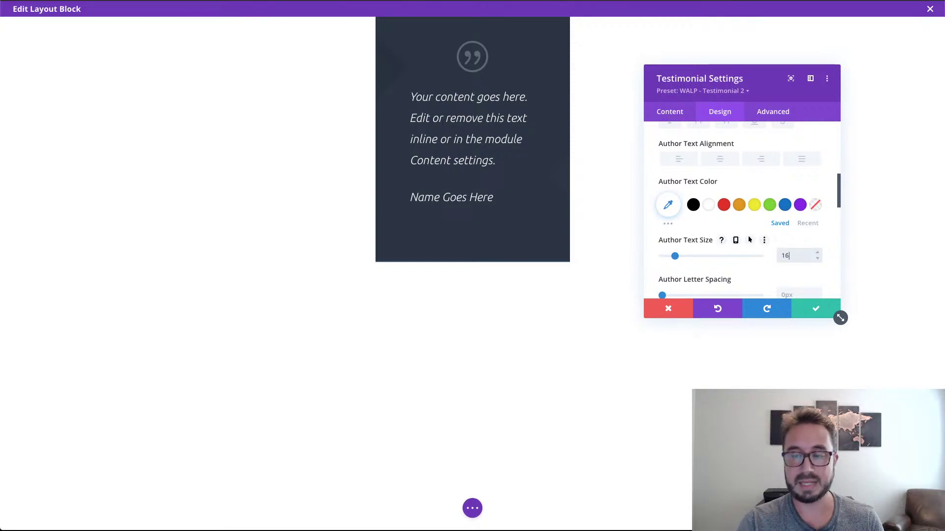
type("16px")
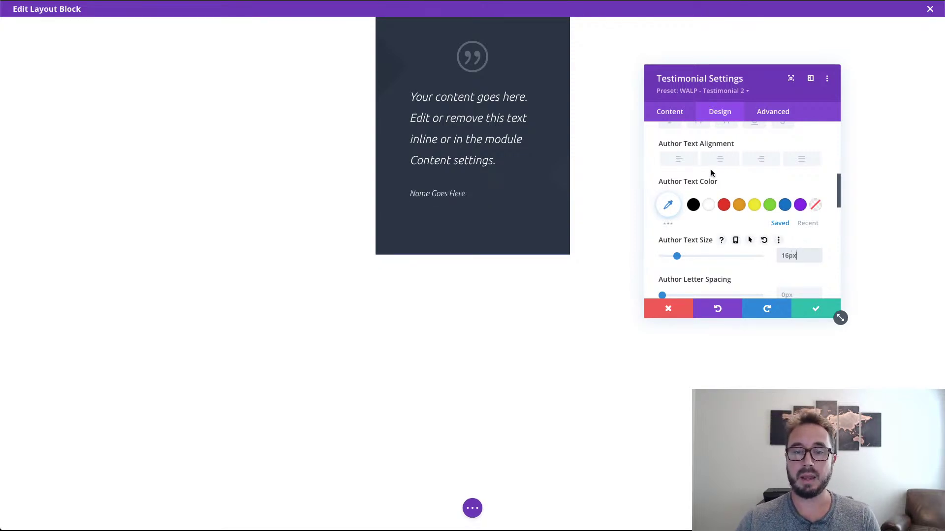
- Change the testimonial's author font to Ubuntu
scroll(711, 180, "up", 2)
left_click(704, 152)
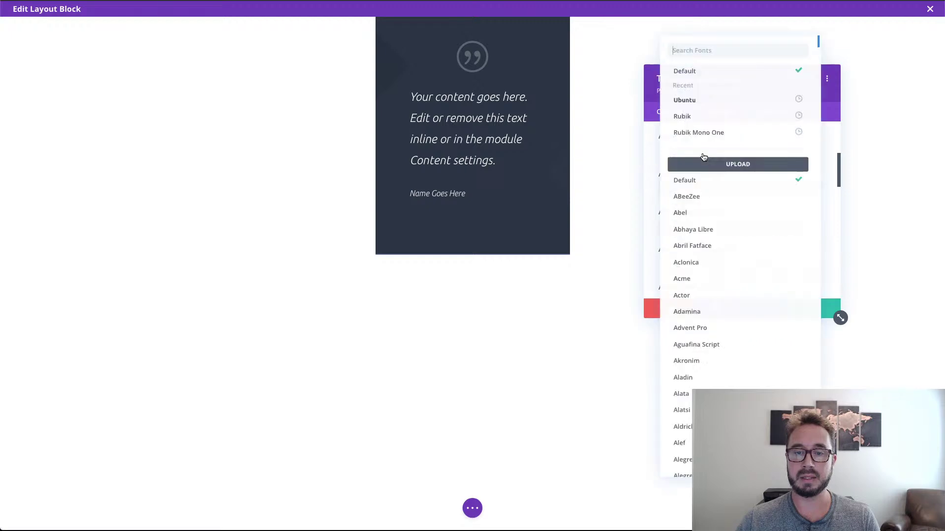
left_click(707, 101)
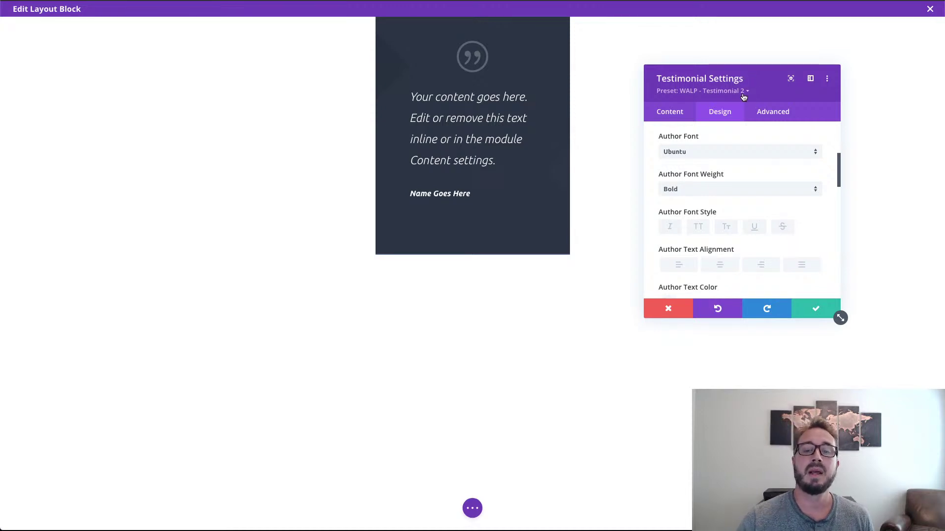
- Create a new preset named "blog post quote" from the testimonial's current styles, then save the module and layout
left_click(739, 94)
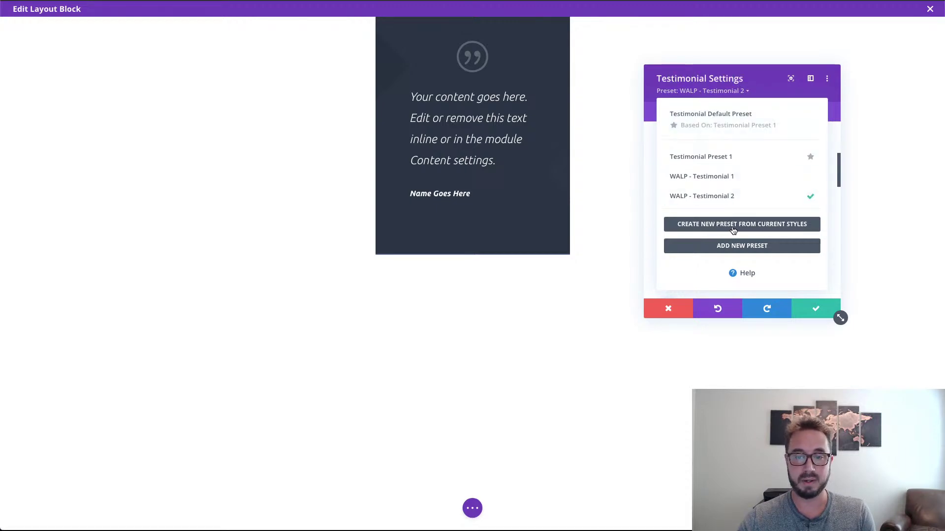
left_click(732, 231)
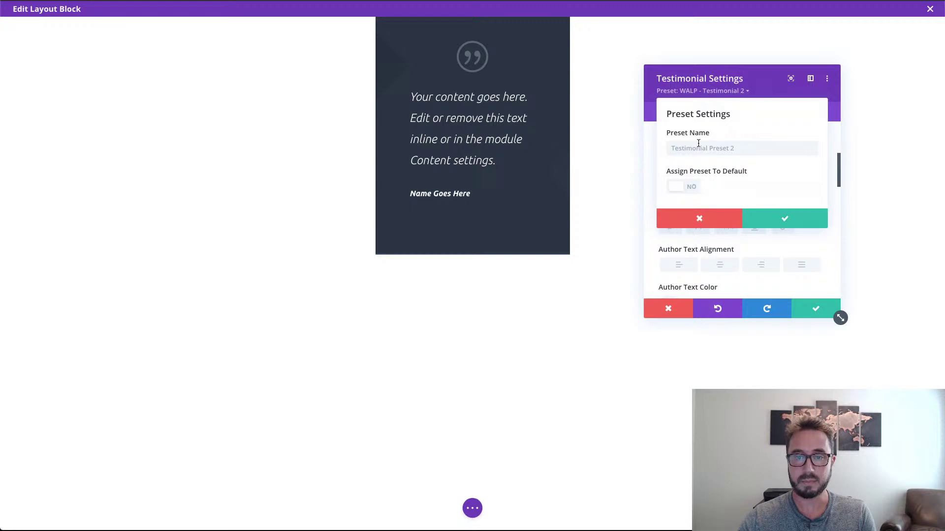
type("blog post quote")
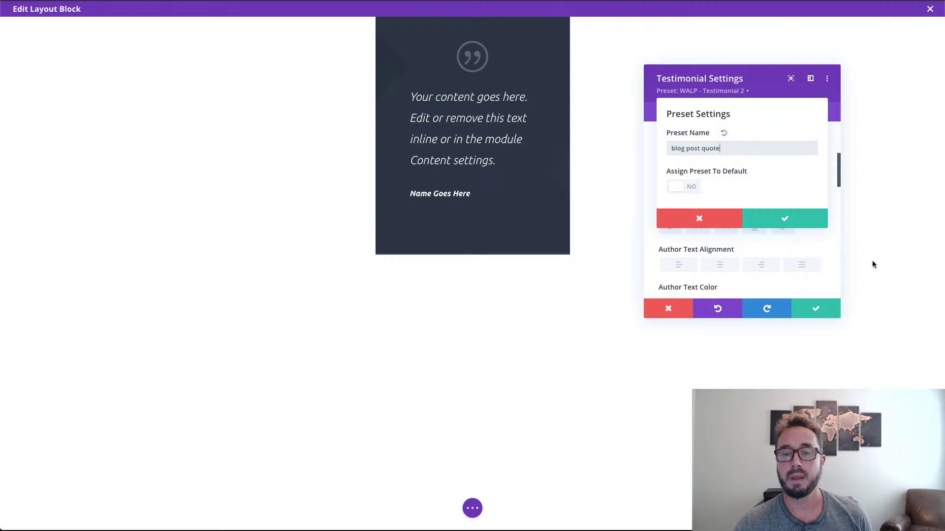
left_click(789, 220)
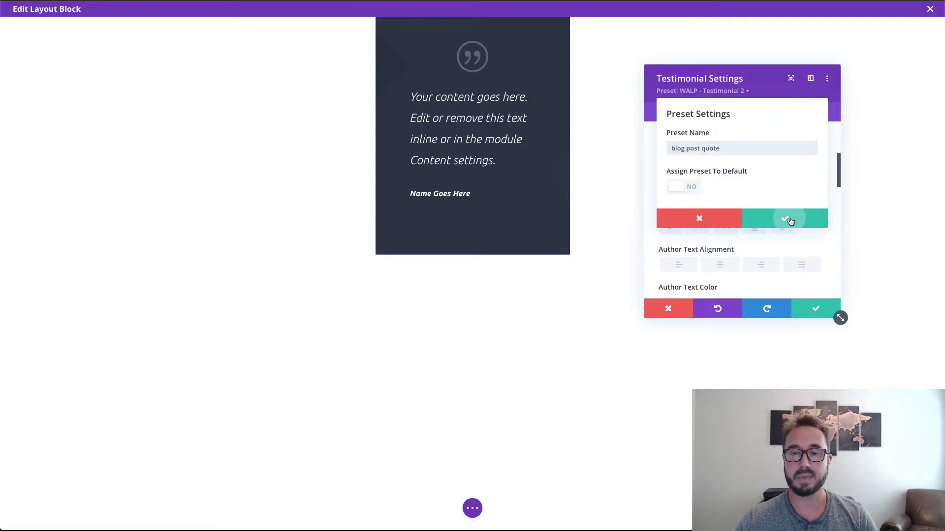
left_click(818, 315)
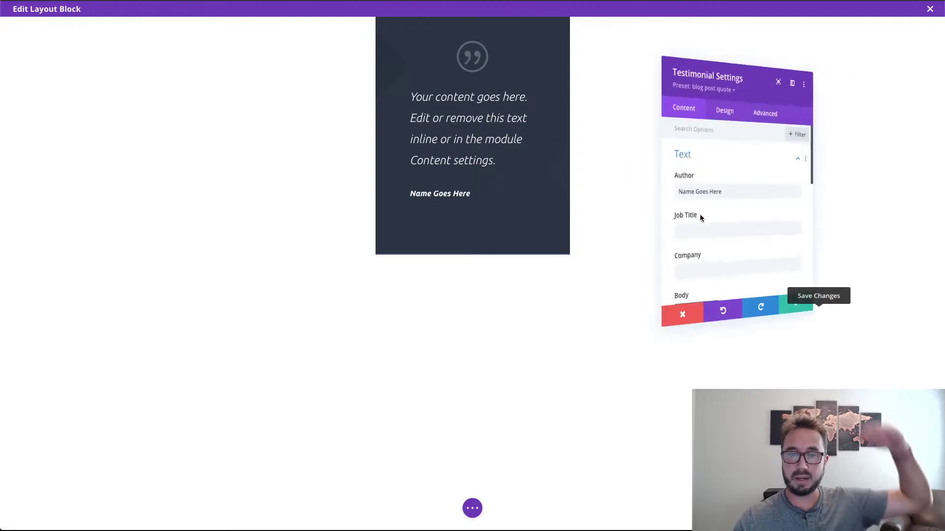
left_click(808, 310)
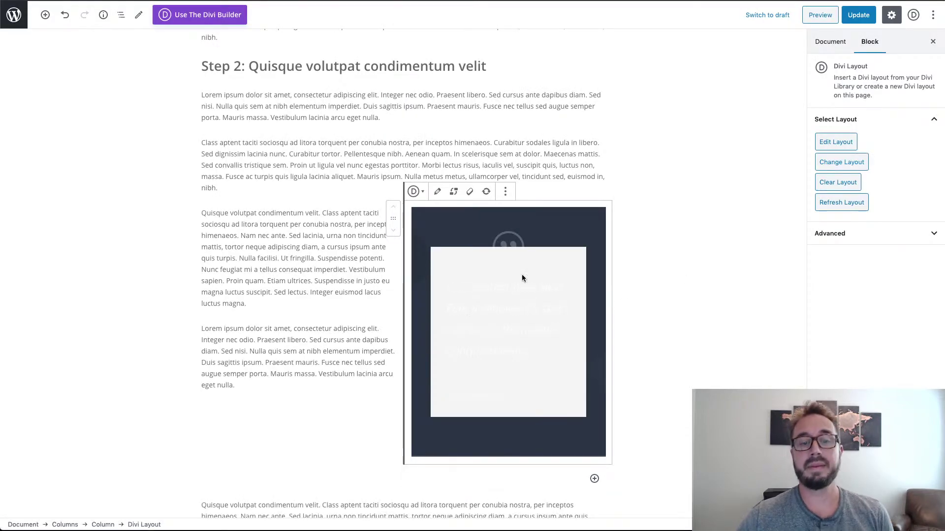
- Reopen the testimonial layout block, turn off the testimonial module's Use Background Color option, and save the layout
left_click(648, 246)
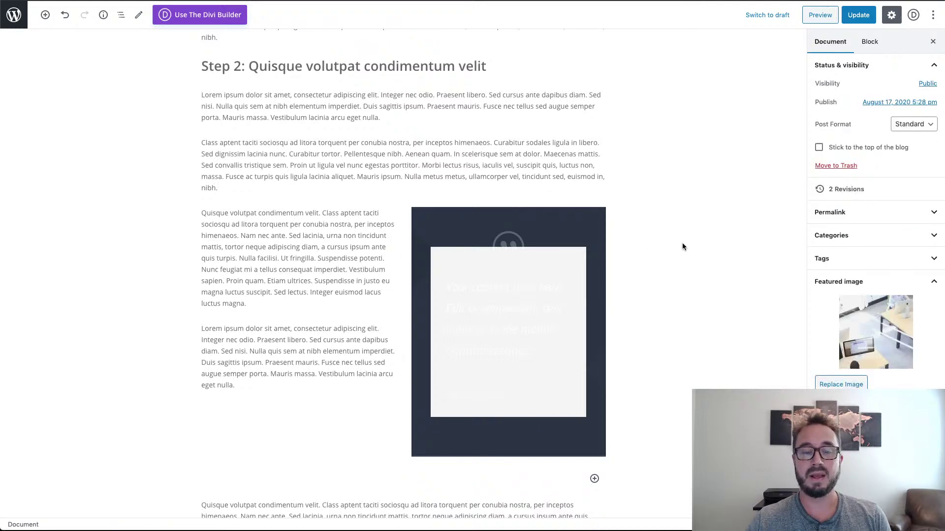
left_click(468, 235)
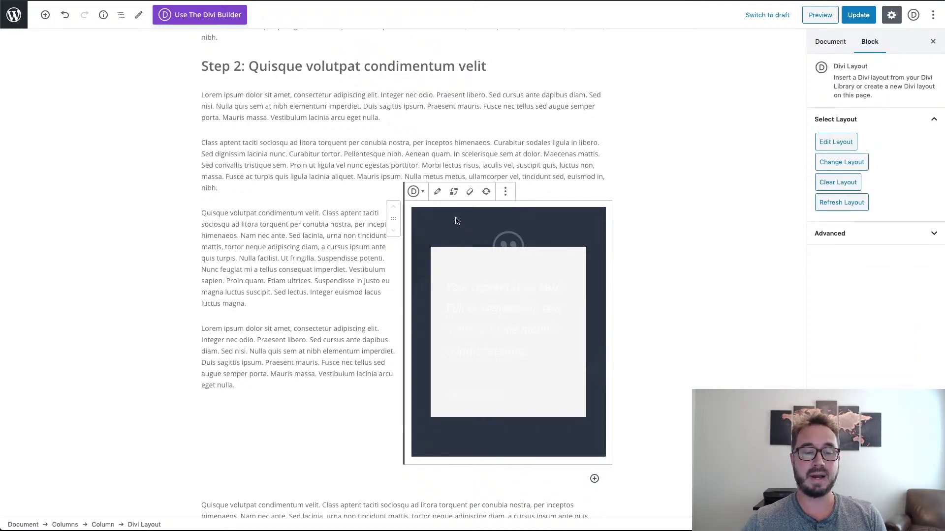
left_click(433, 190)
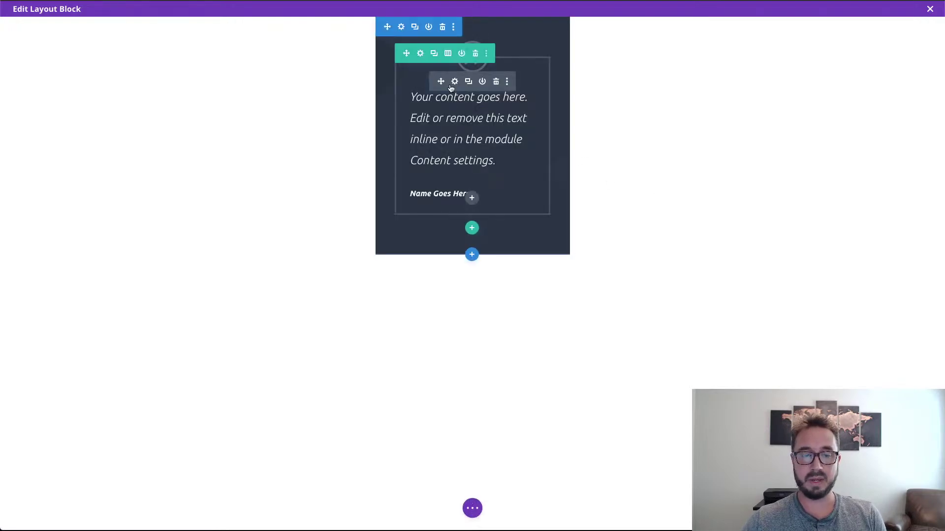
left_click(455, 82)
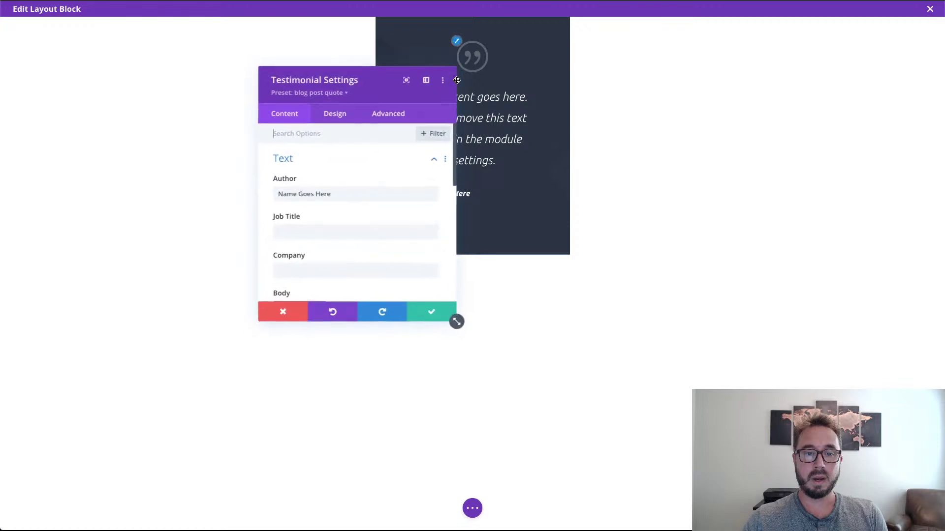
scroll(714, 204, "down", 6)
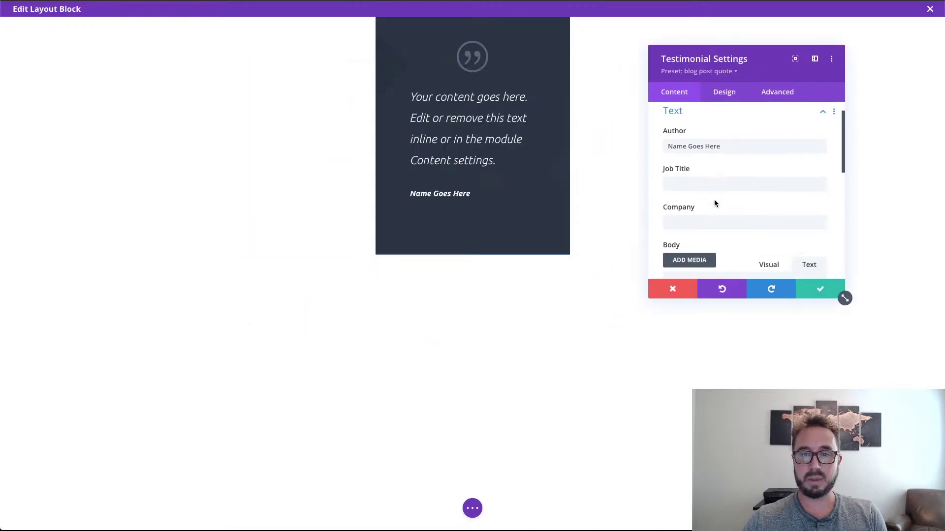
scroll(710, 237, "down", 2)
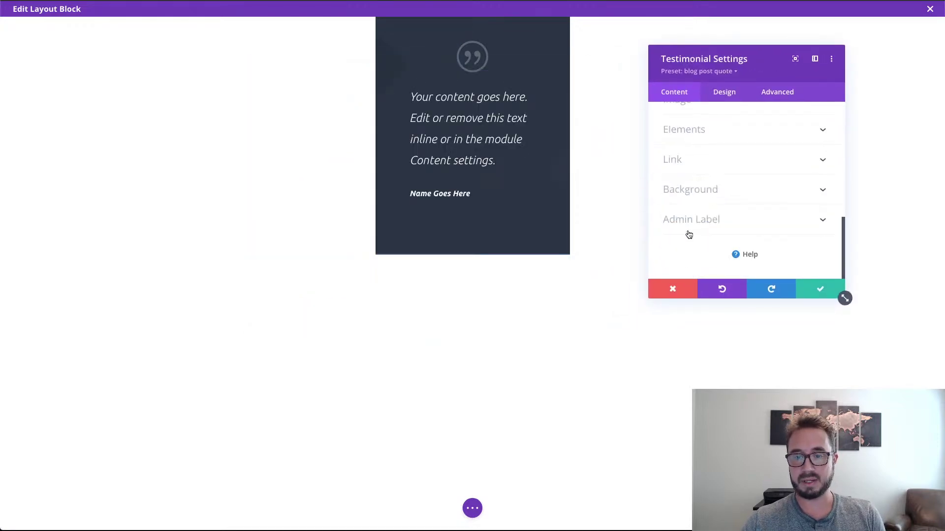
left_click(696, 191)
scroll(695, 216, "up", 2)
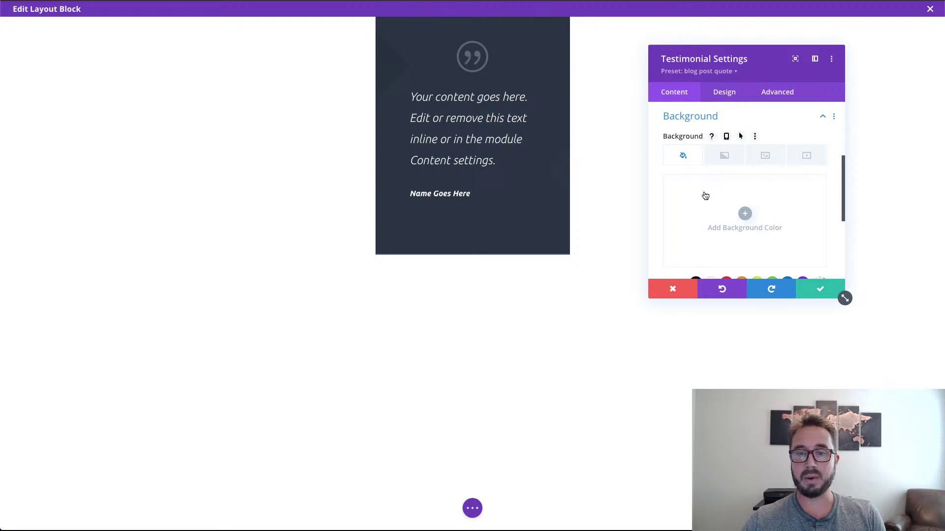
scroll(749, 225, "down", 3)
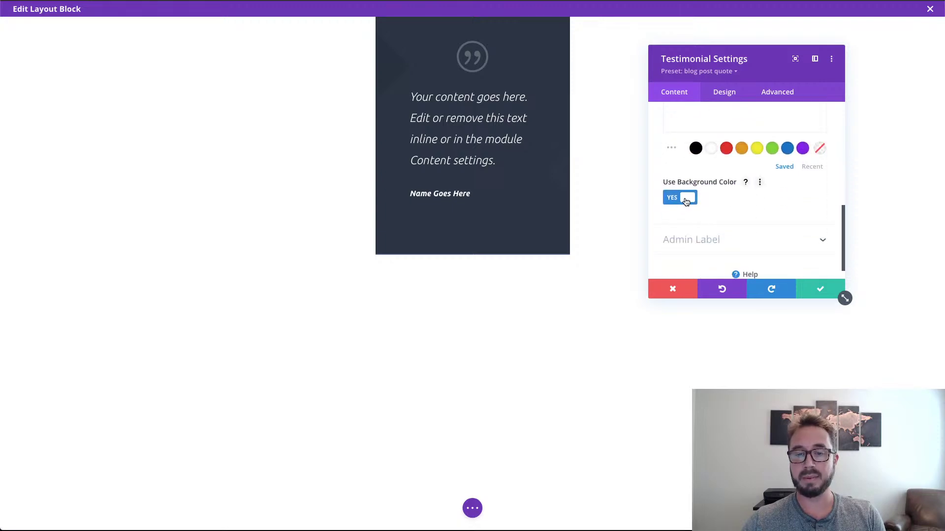
left_click(686, 201)
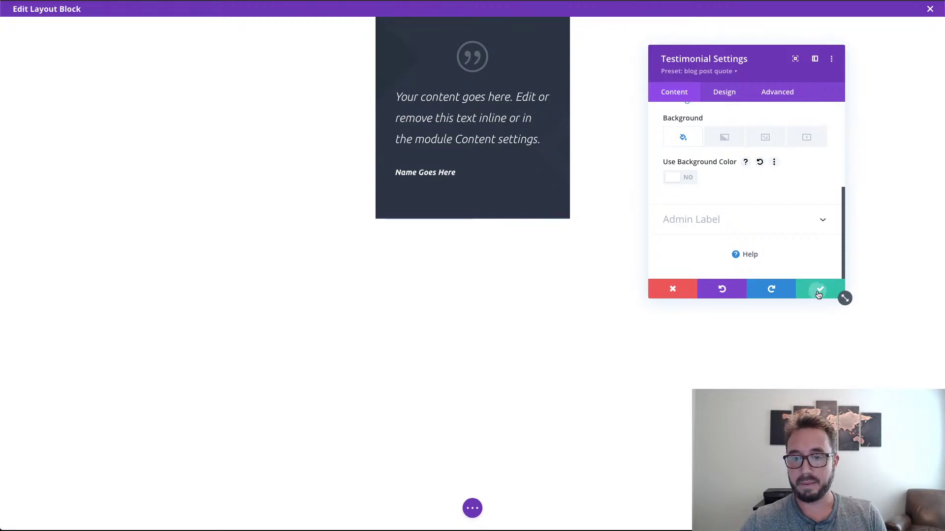
left_click(839, 294)
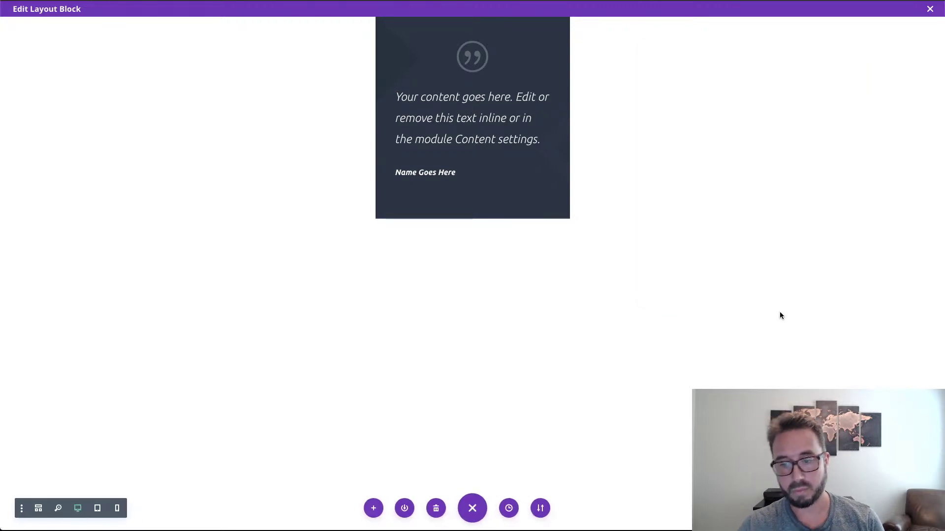
key("Escape")
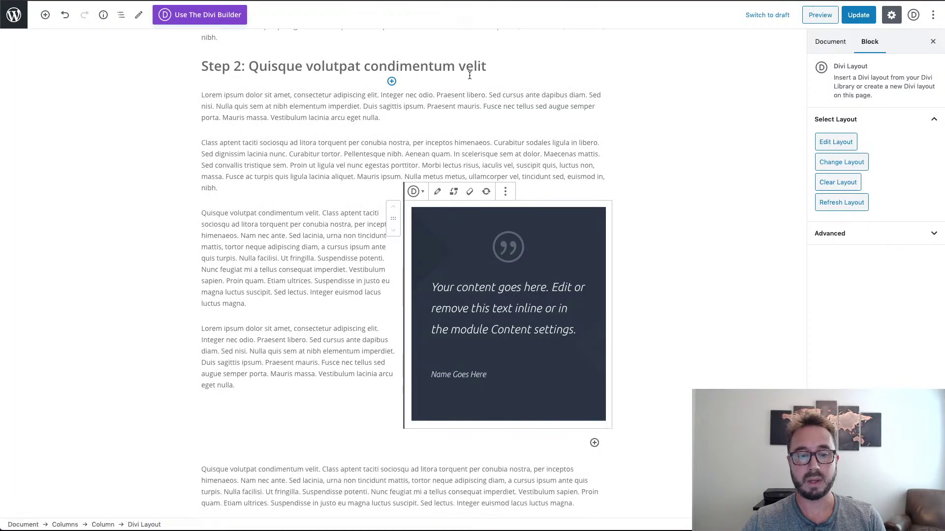
- Insert a Divi Layout block below the post's last paragraph and start building its new layout from scratch
scroll(657, 294, "down", 3)
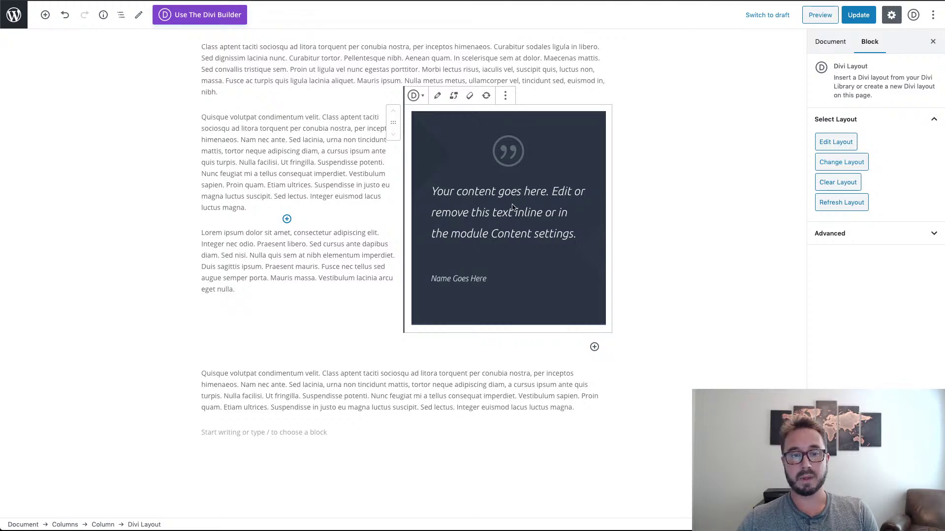
left_click(719, 211)
scroll(718, 211, "down", 3)
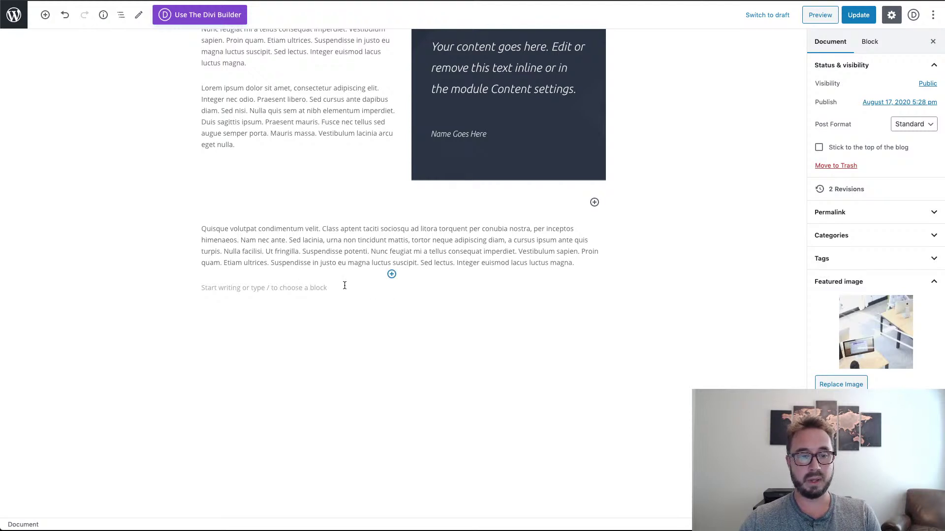
left_click(391, 274)
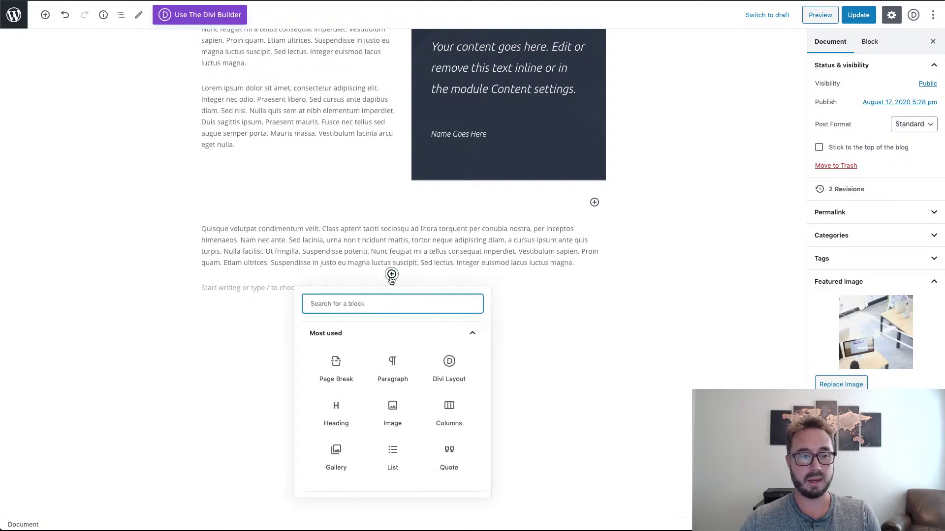
left_click(449, 368)
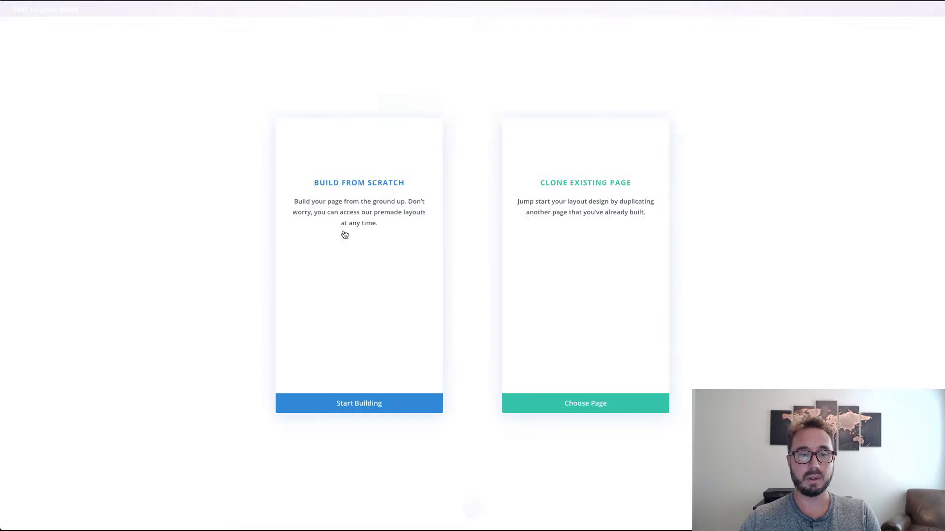
left_click(305, 238)
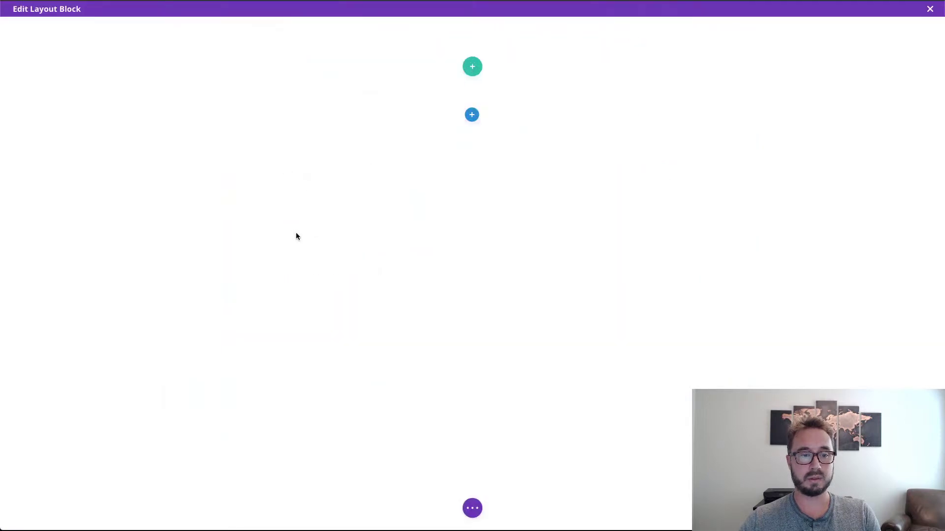
- Add a two-column row to the new layout and insert a Blurb module in its first column
left_click(478, 147)
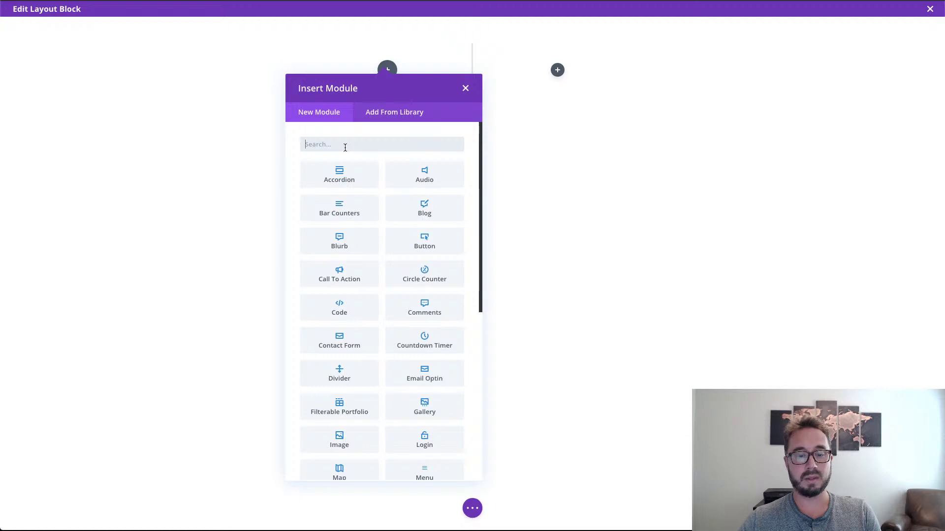
type("blurb")
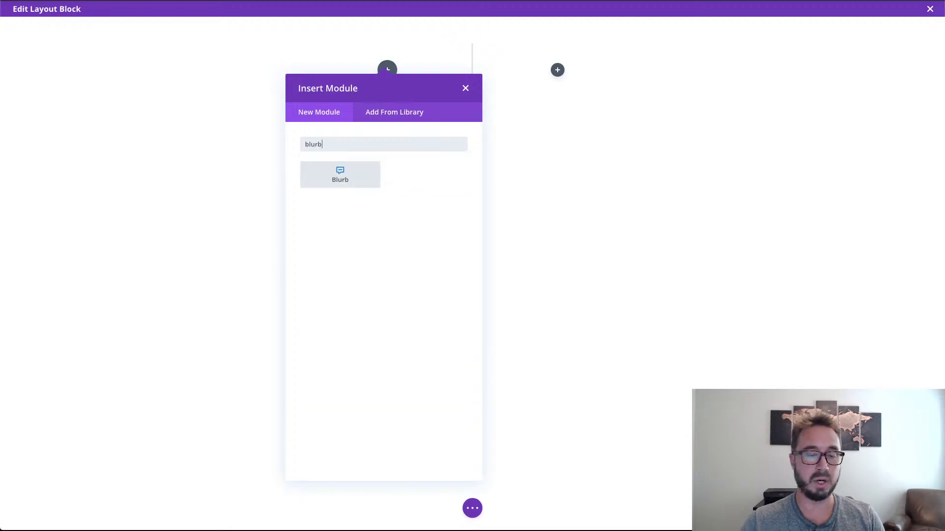
left_click(340, 182)
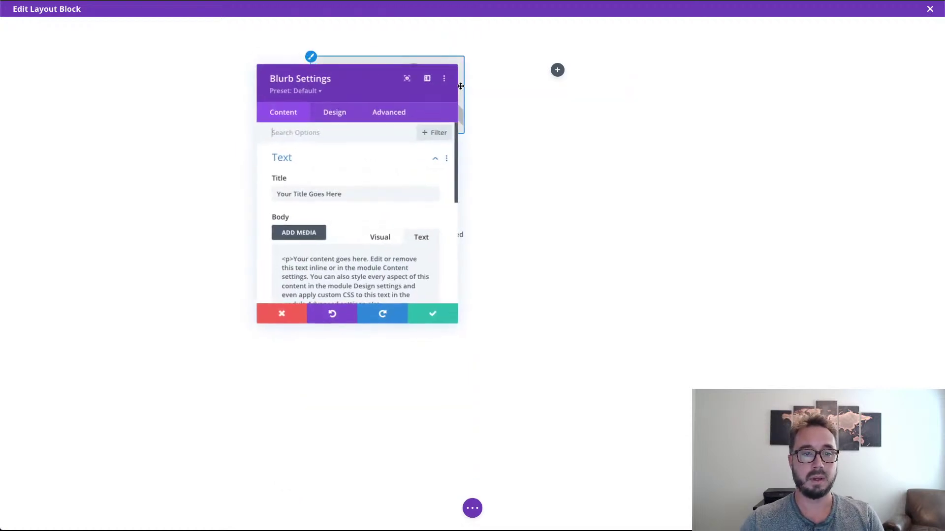
- Apply the WALP - Blurb 1 preset to the new blurb module
left_click_drag(384, 78, 671, 67)
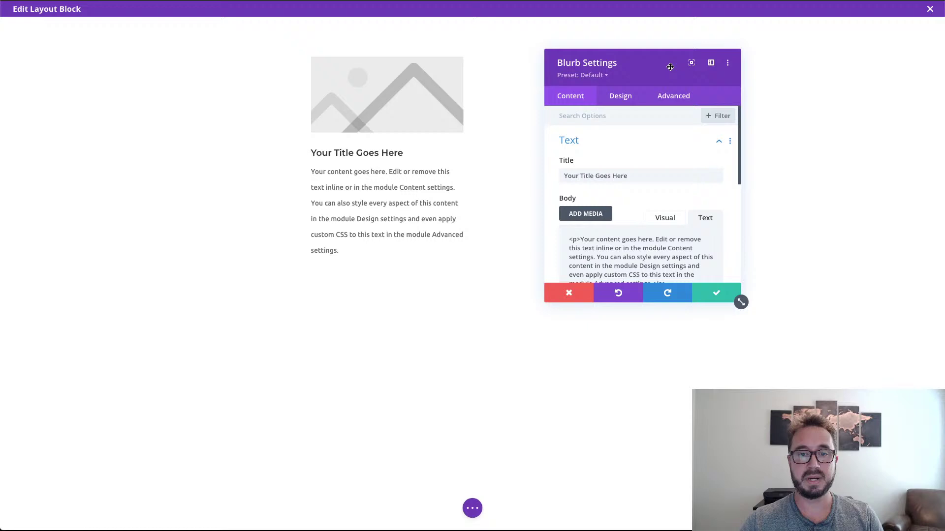
left_click(605, 76)
left_click(621, 162)
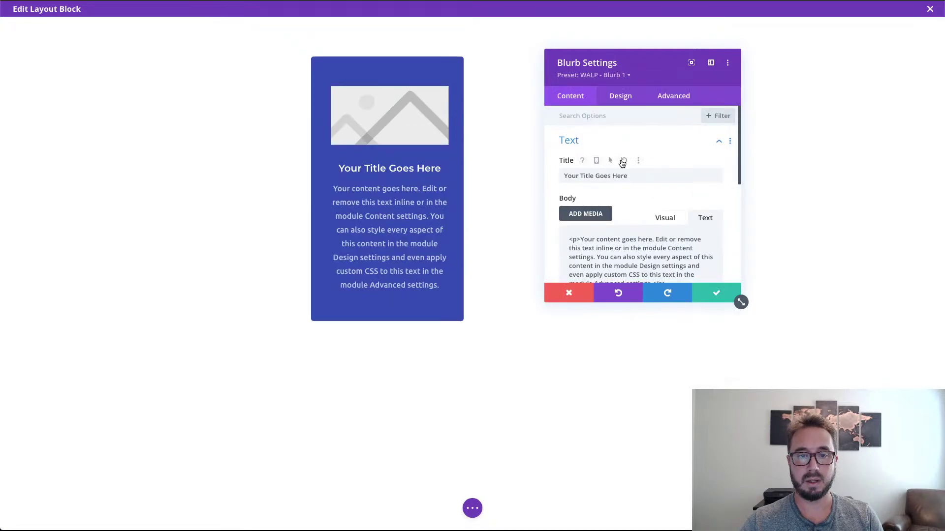
- Try the WALP - Blurb 2 and WALP - Blurb 3 presets on the blurb module
left_click(601, 76)
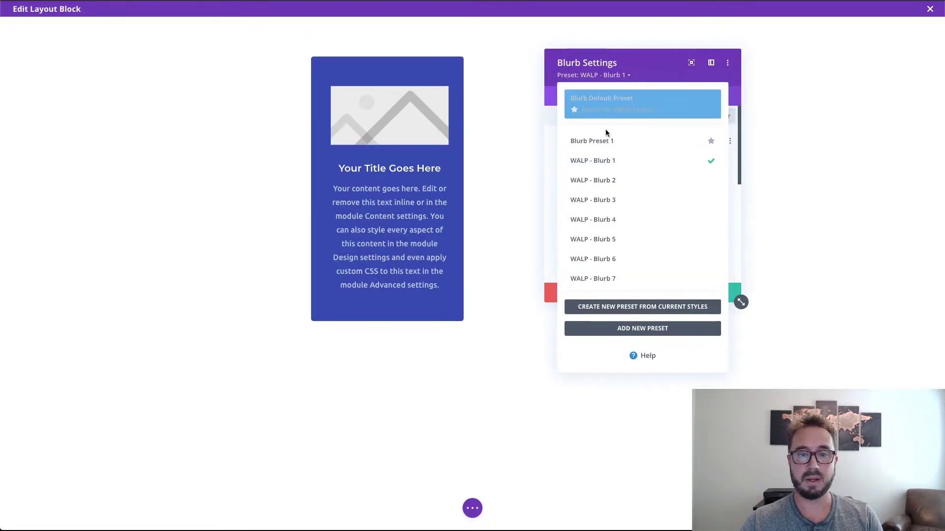
left_click(613, 180)
left_click(607, 76)
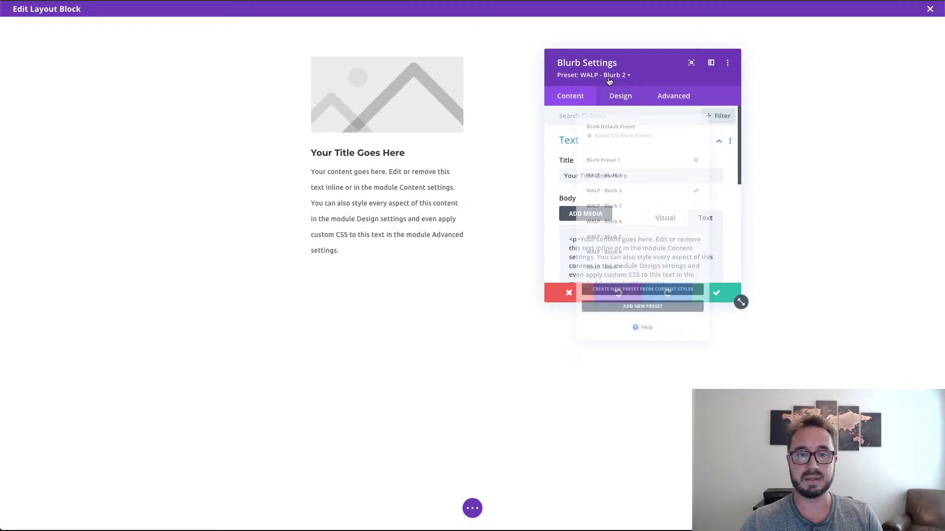
left_click(609, 201)
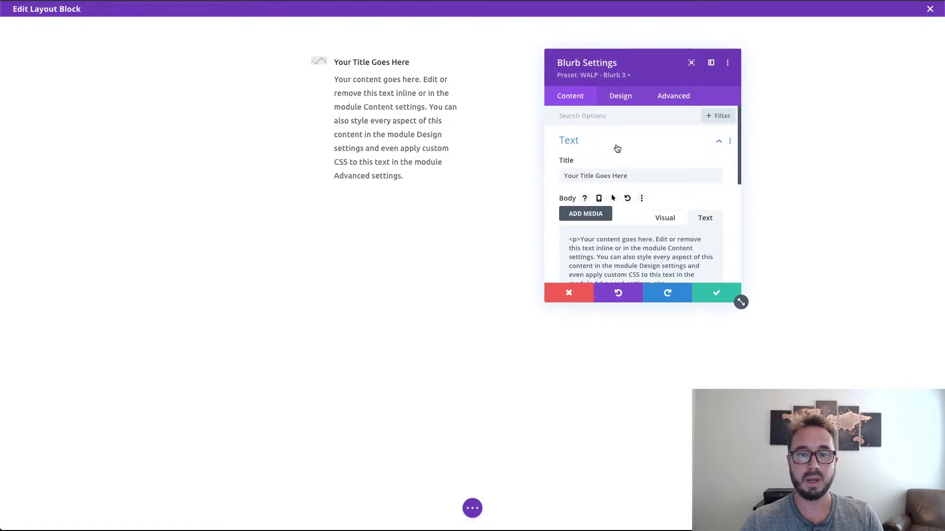
- Replace the blurb module's placeholder image with process-icon-4.png from the media library
scroll(643, 170, "down", 5)
left_click(630, 138)
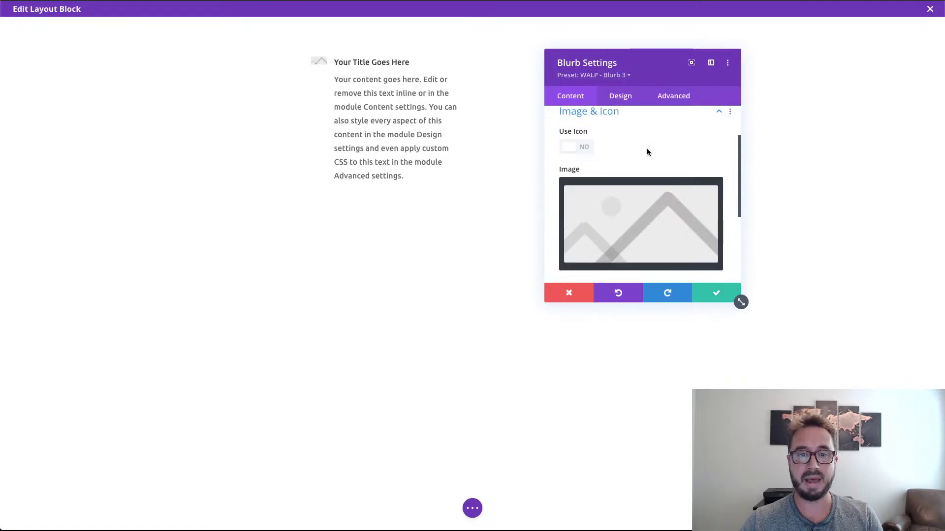
left_click(678, 221)
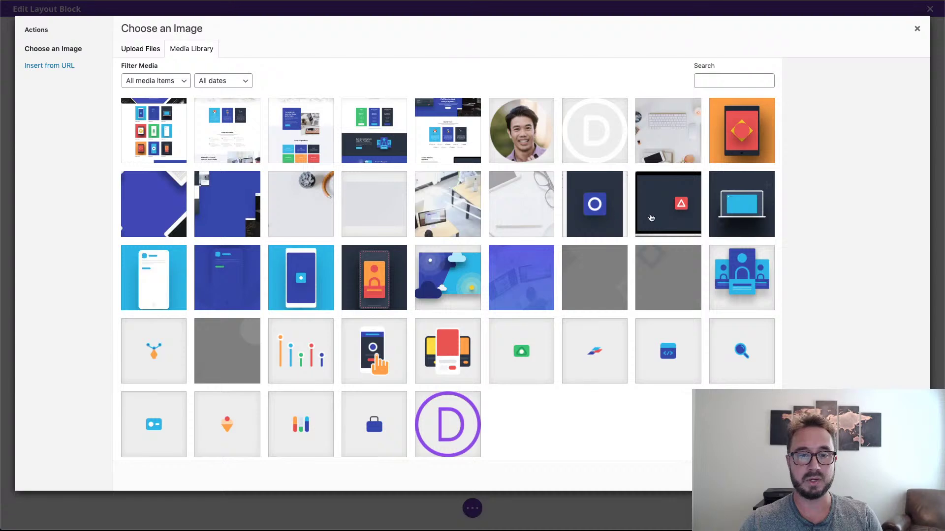
left_click(678, 360)
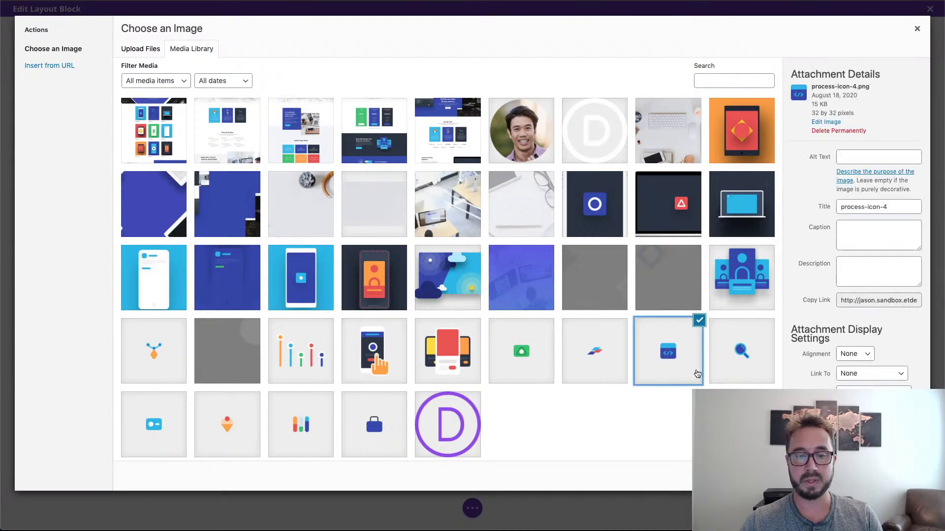
left_click(881, 472)
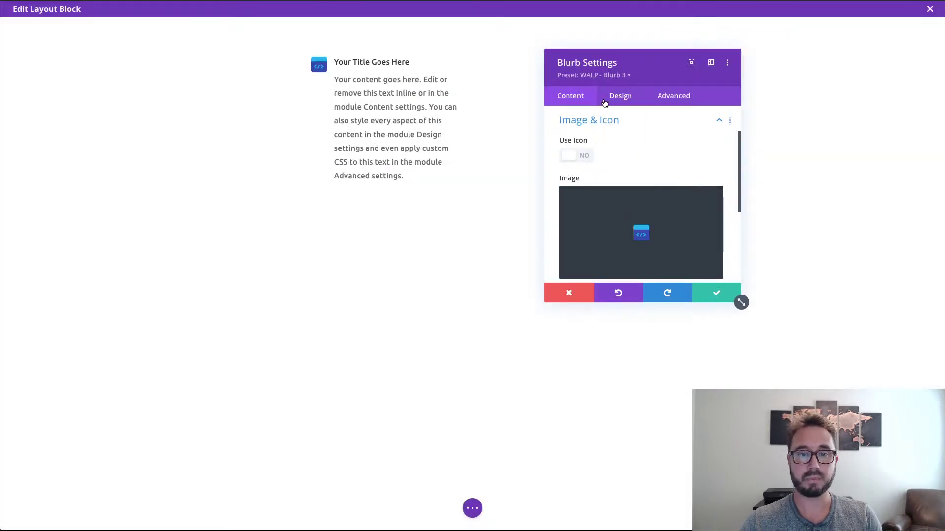
- Try the WALP - Blurb 2, Blurb 5 and Blurb 6 presets on the blurb with its new icon
left_click(615, 76)
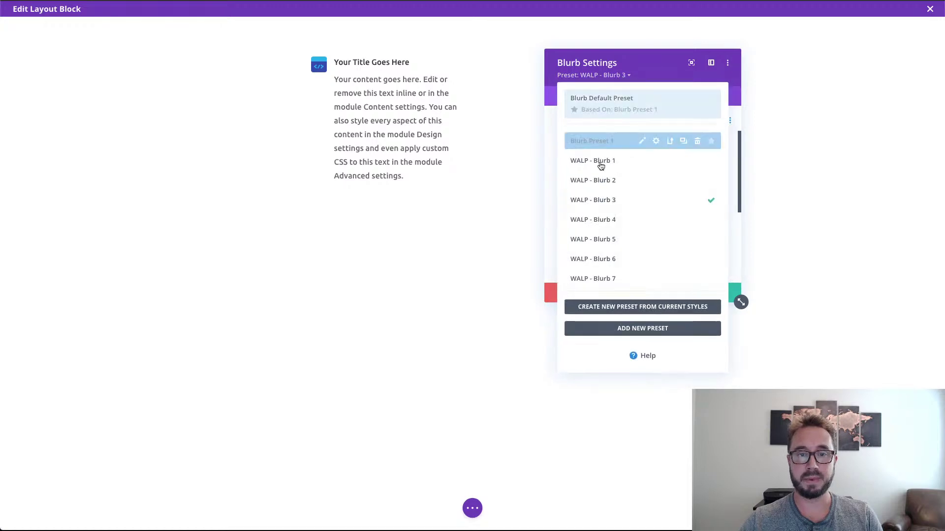
left_click(596, 181)
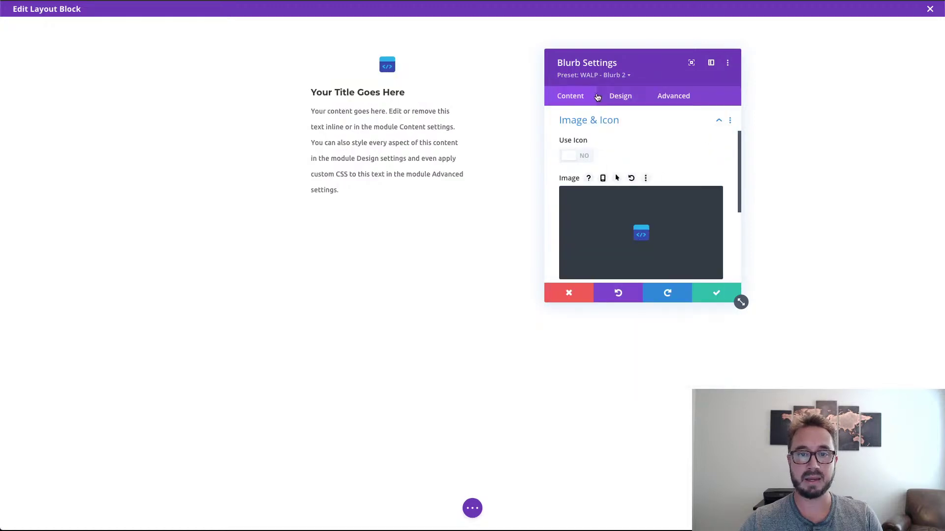
left_click(603, 75)
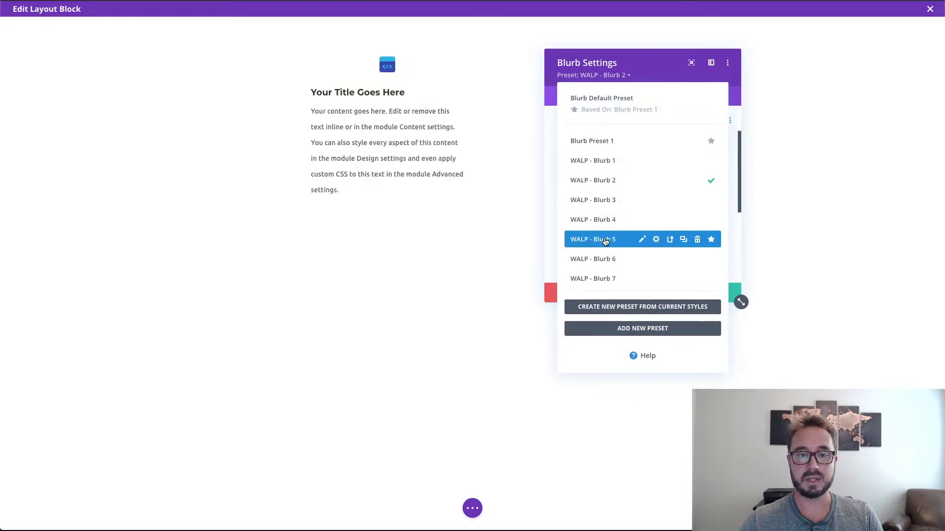
left_click(606, 240)
left_click(598, 75)
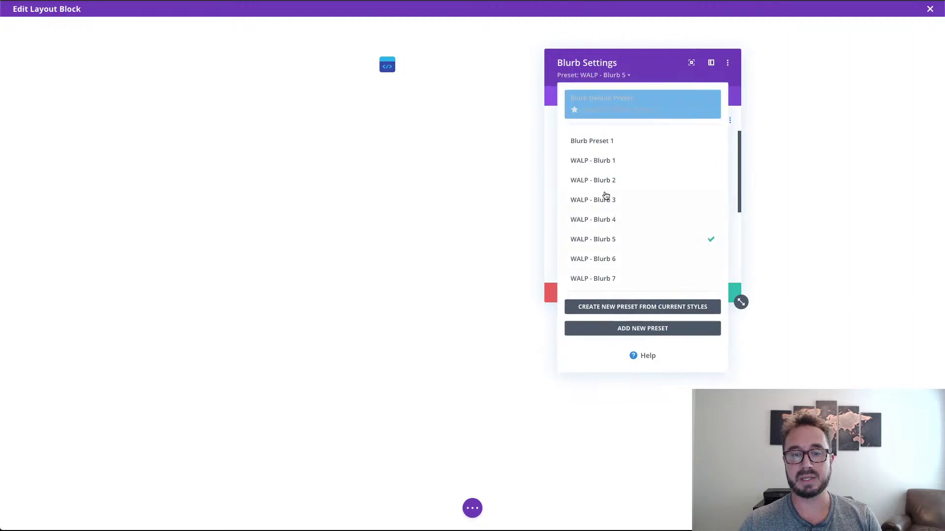
left_click(601, 259)
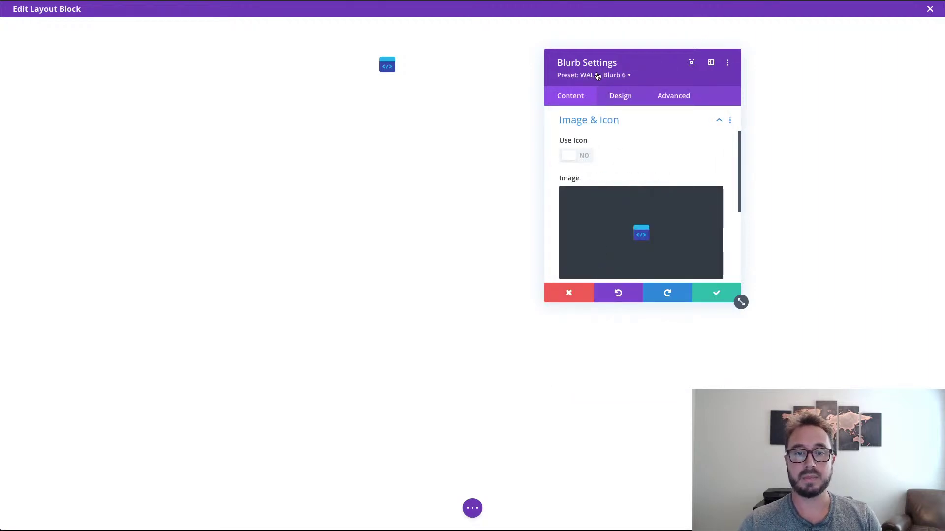
left_click(597, 75)
left_click(602, 238)
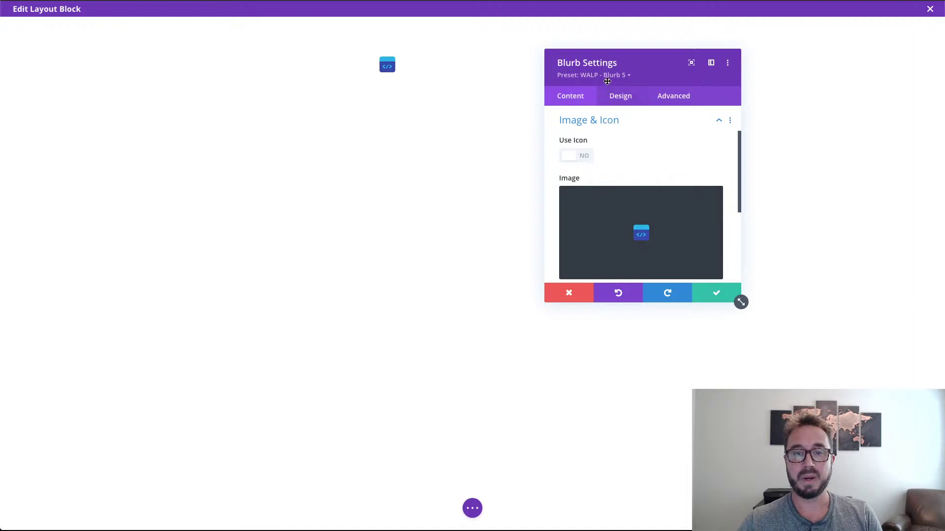
- Apply the WALP - Blurb 4 preset to the blurb module and save its settings
left_click(607, 76)
left_click(598, 219)
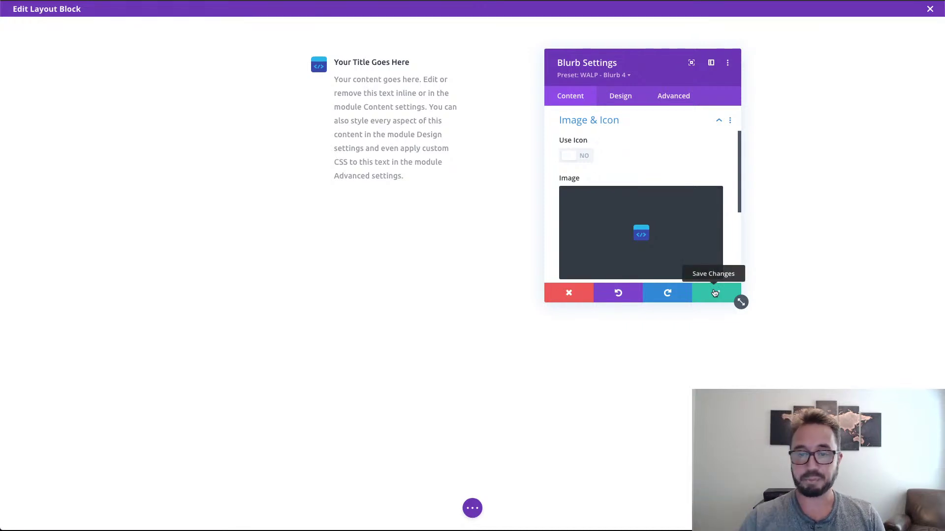
left_click(714, 293)
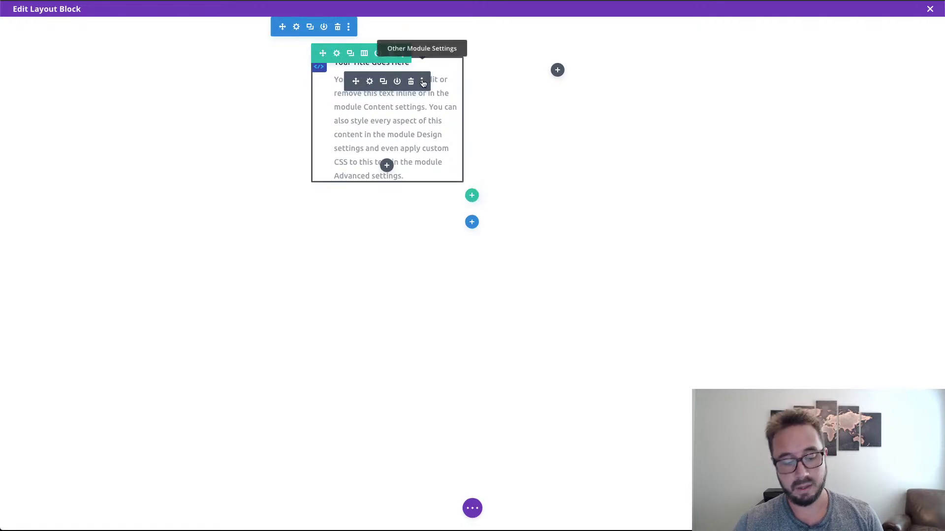
- Duplicate the blurb into the row's second column and change the copy's image to icon-benefit-5.png, saving the layout
left_click(384, 82)
left_click_drag(356, 81, 529, 80)
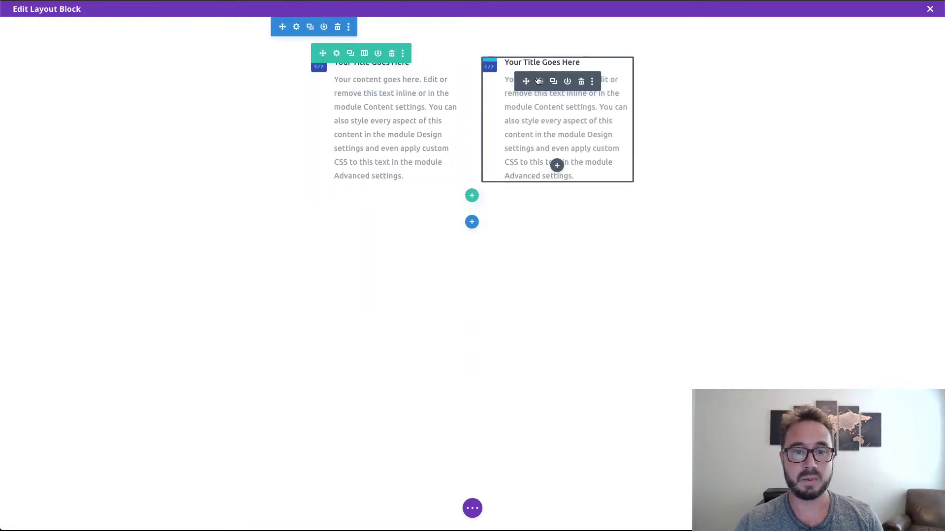
left_click(540, 82)
scroll(639, 227, "down", 5)
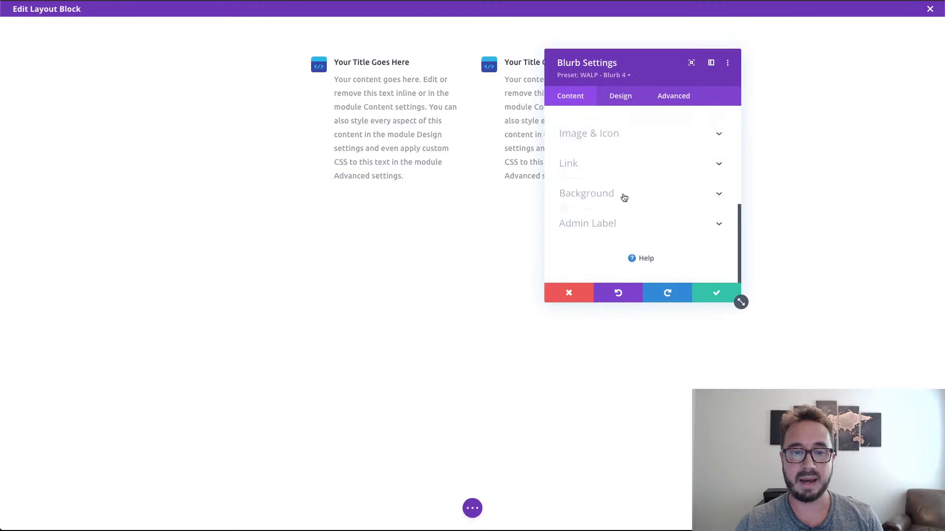
left_click(601, 133)
left_click(640, 237)
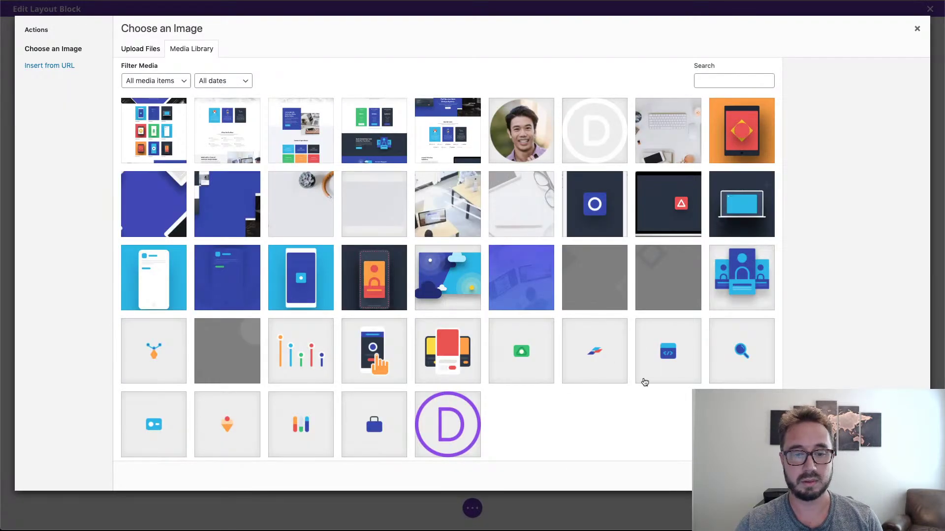
left_click(371, 417)
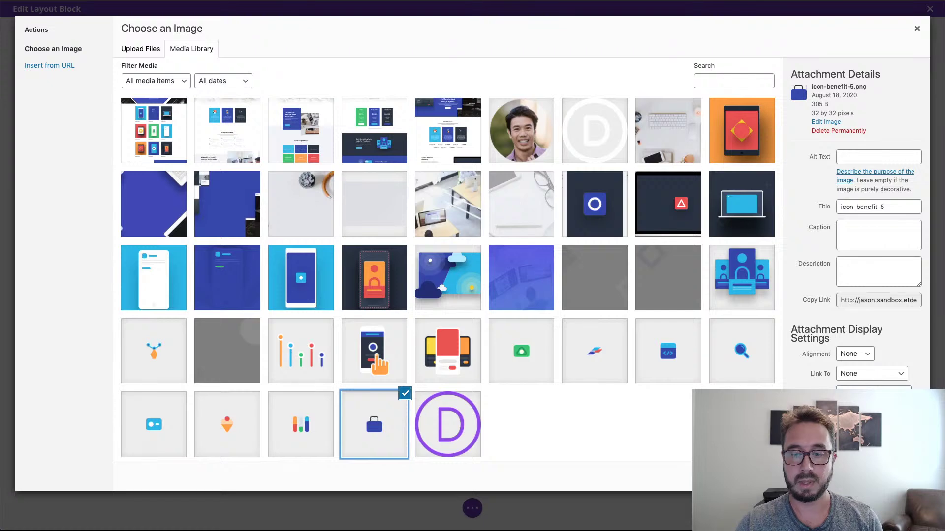
left_click(886, 475)
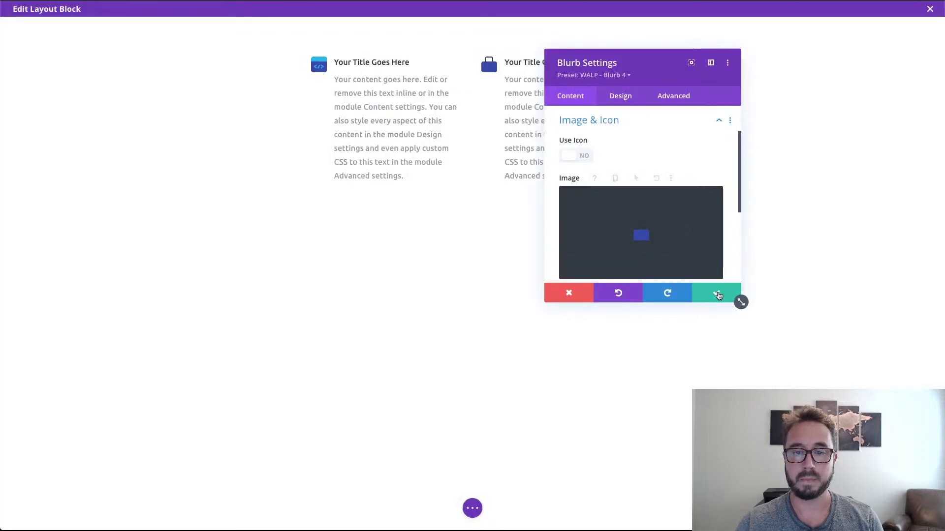
left_click(735, 298)
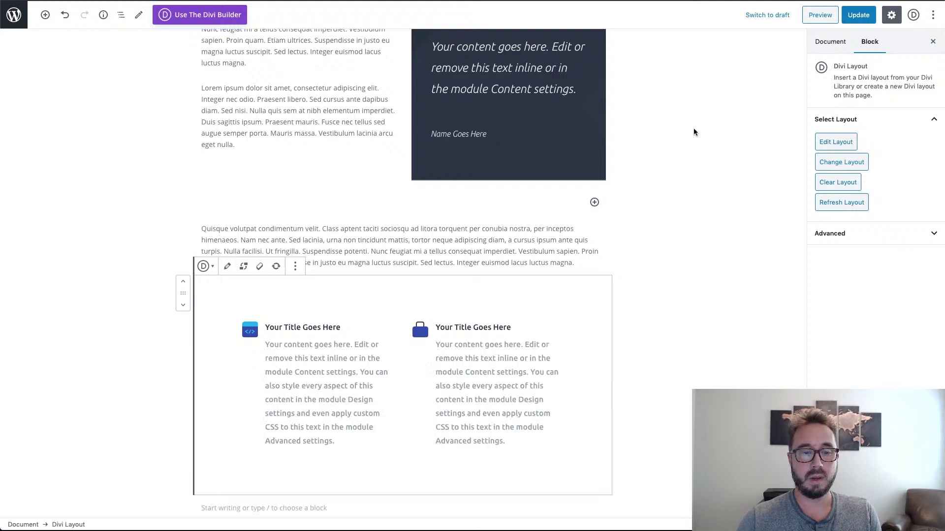
- Review the Divi layout blocks throughout the post and update the post
scroll(678, 290, "up", 7)
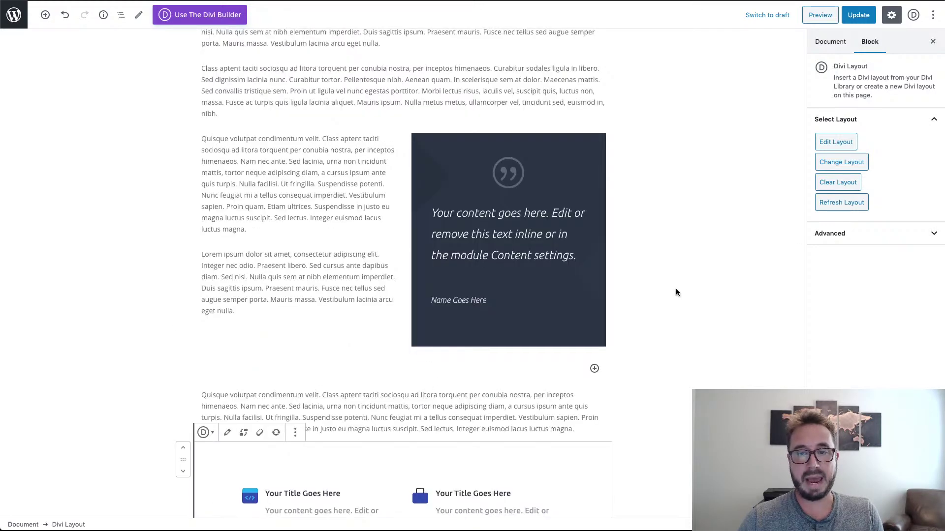
scroll(677, 293, "up", 10)
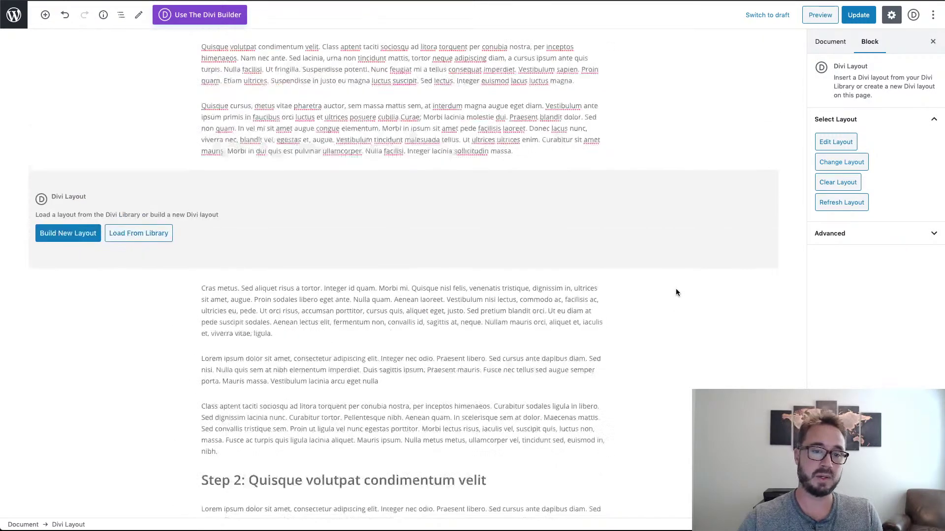
scroll(676, 293, "up", 2)
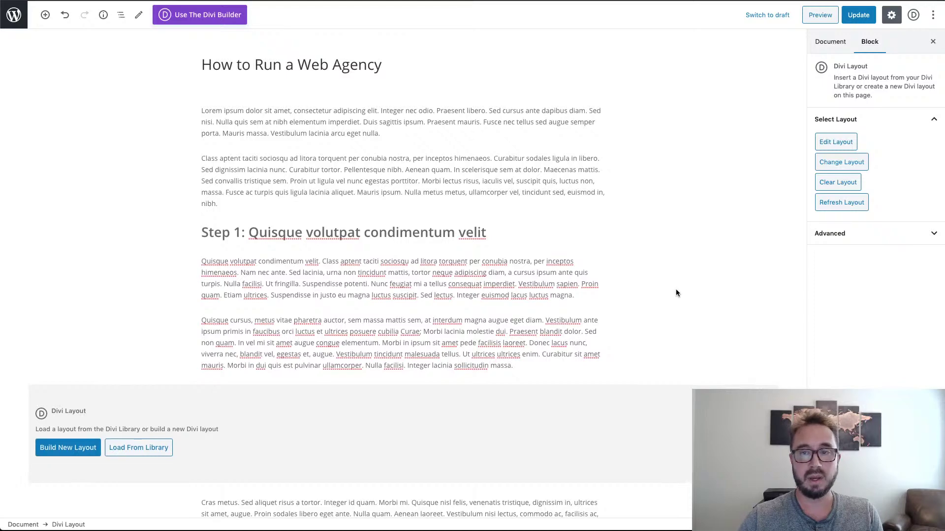
scroll(677, 292, "down", 2)
scroll(676, 293, "down", 4)
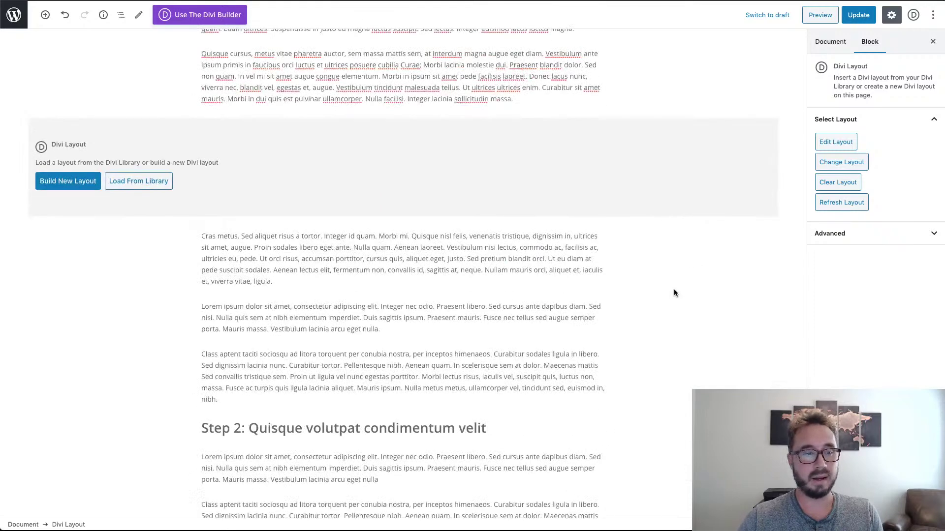
left_click(139, 262)
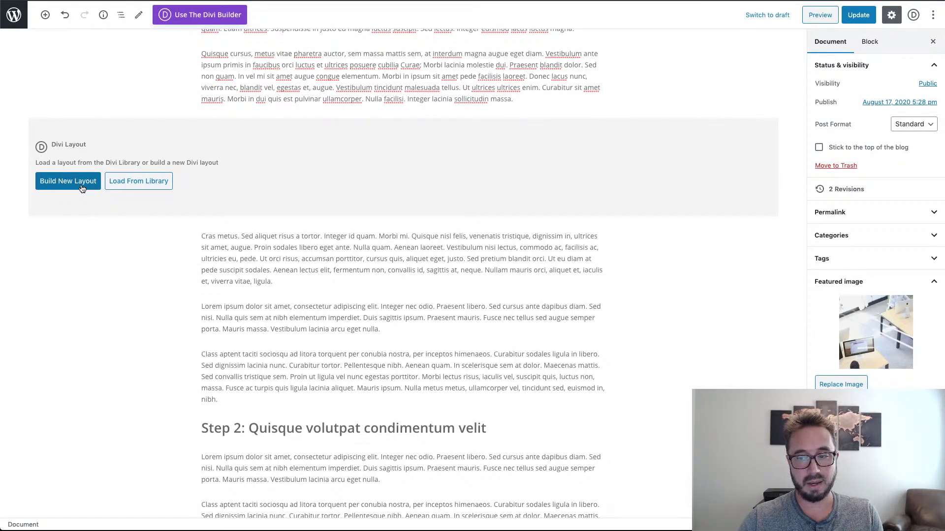
scroll(124, 280, "down", 13)
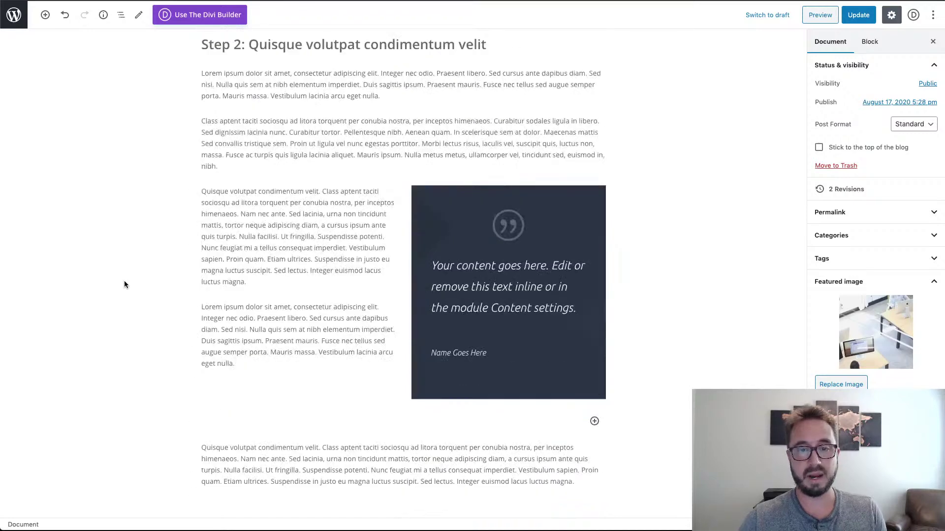
scroll(124, 284, "up", 4)
scroll(152, 278, "down", 2)
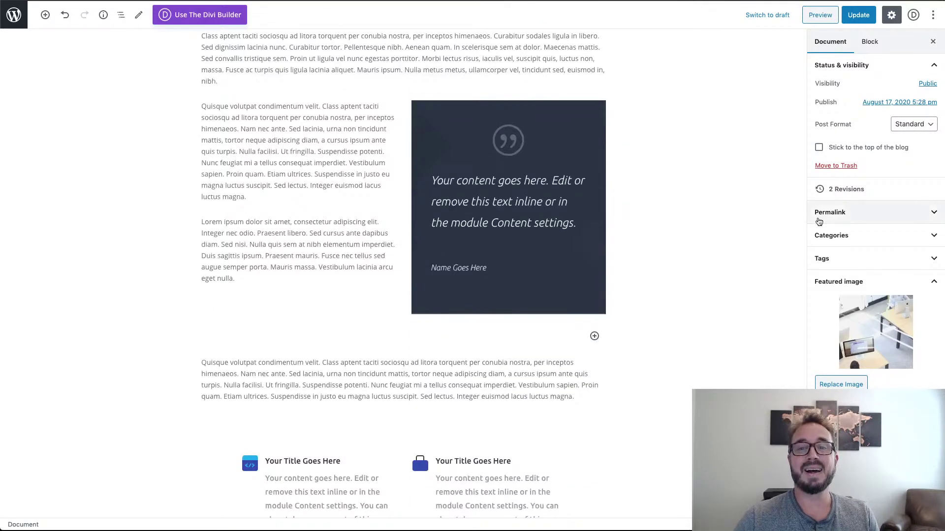
left_click(858, 15)
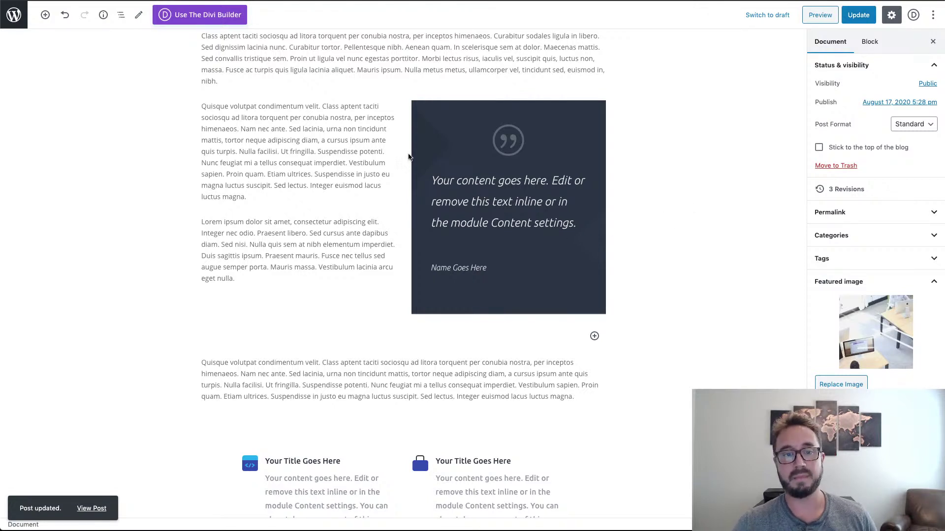
- Start building a new layout from scratch in the empty Divi Layout block under Step 1, without inserting a row yet
scroll(305, 149, "up", 10)
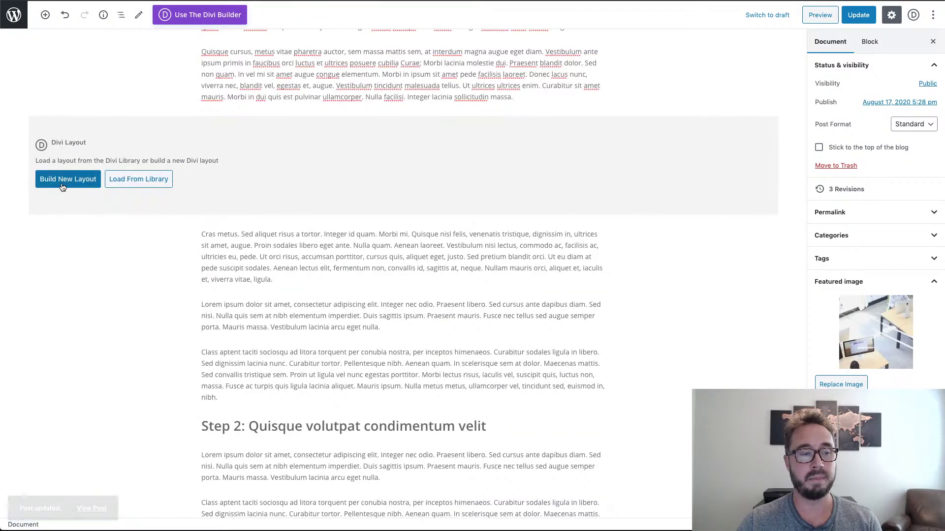
left_click(63, 183)
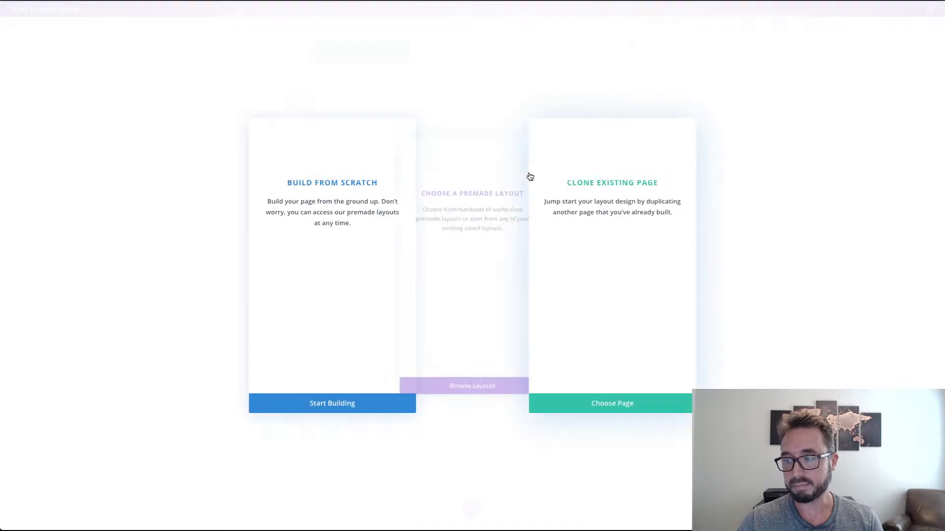
left_click(309, 187)
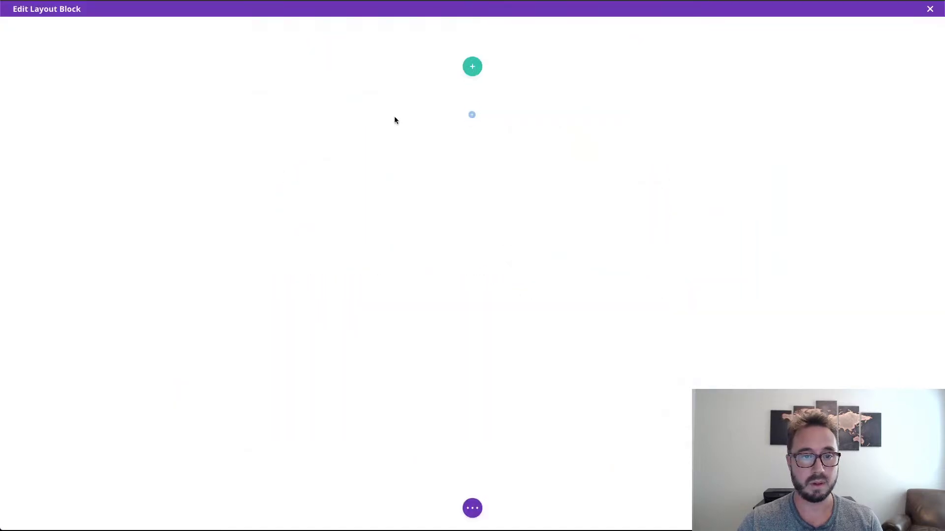
left_click(554, 89)
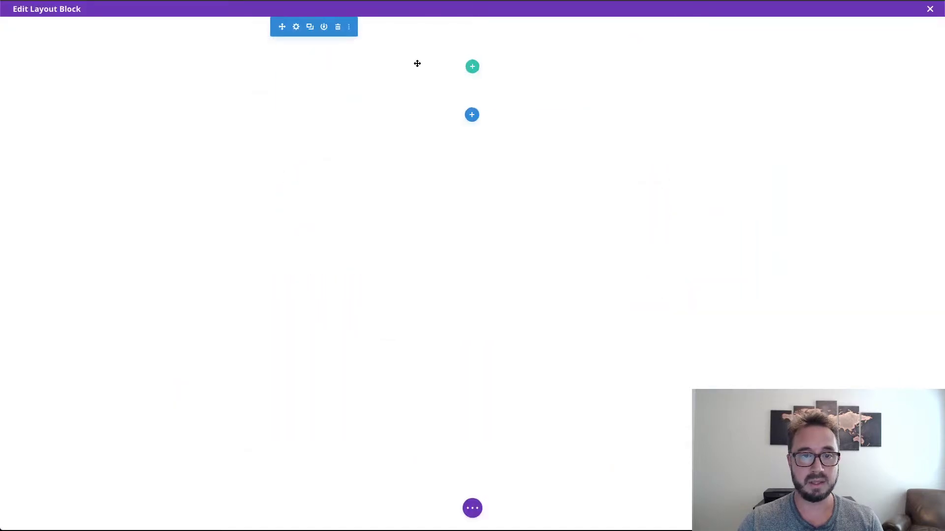
- Paste the copied background into the new section's background settings and save the section
left_click(297, 28)
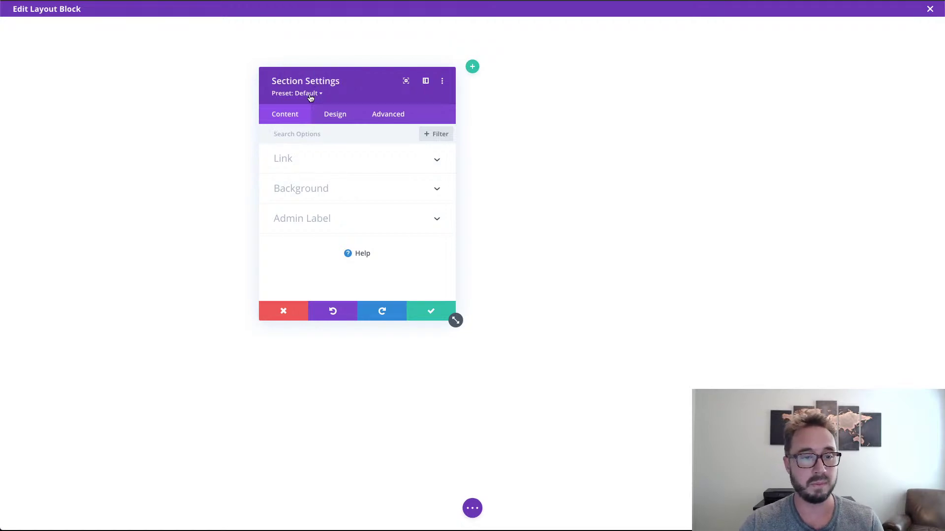
left_click(308, 93)
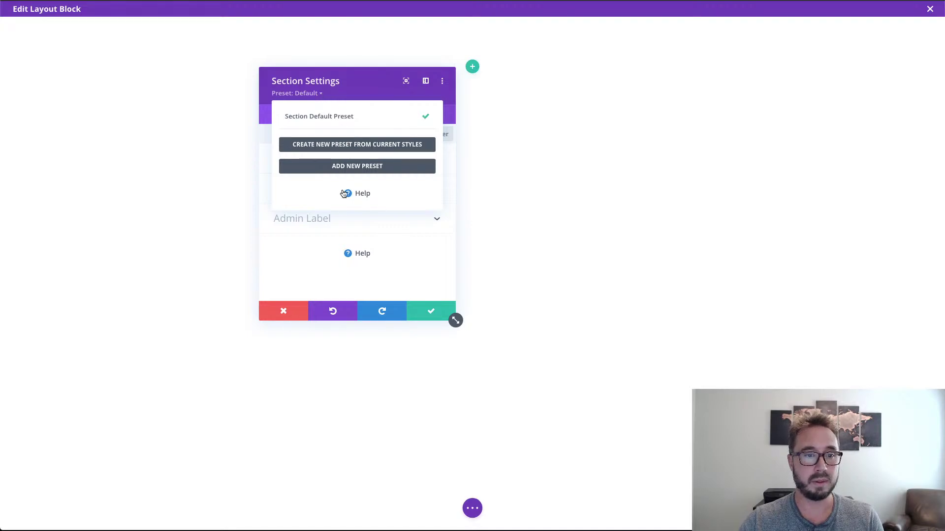
left_click(291, 265)
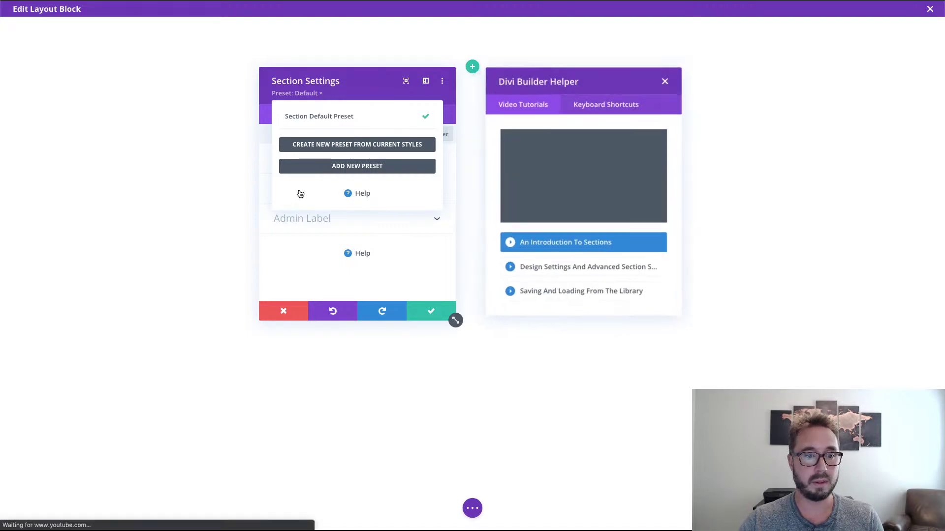
left_click(665, 80)
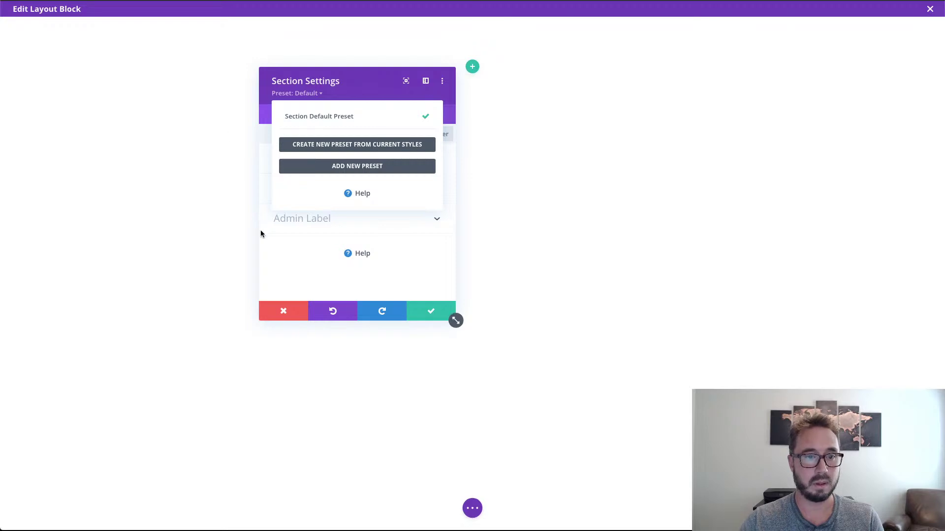
left_click(314, 96)
left_click(320, 196)
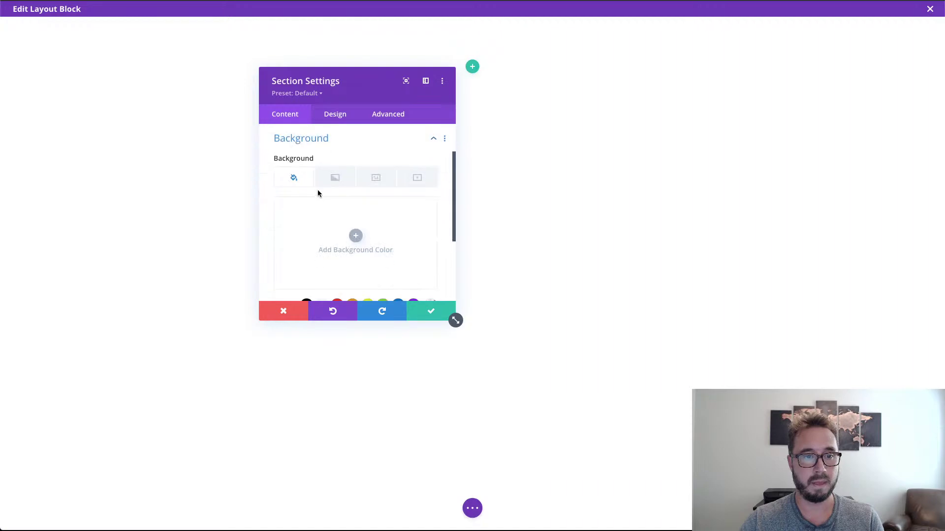
right_click(323, 143)
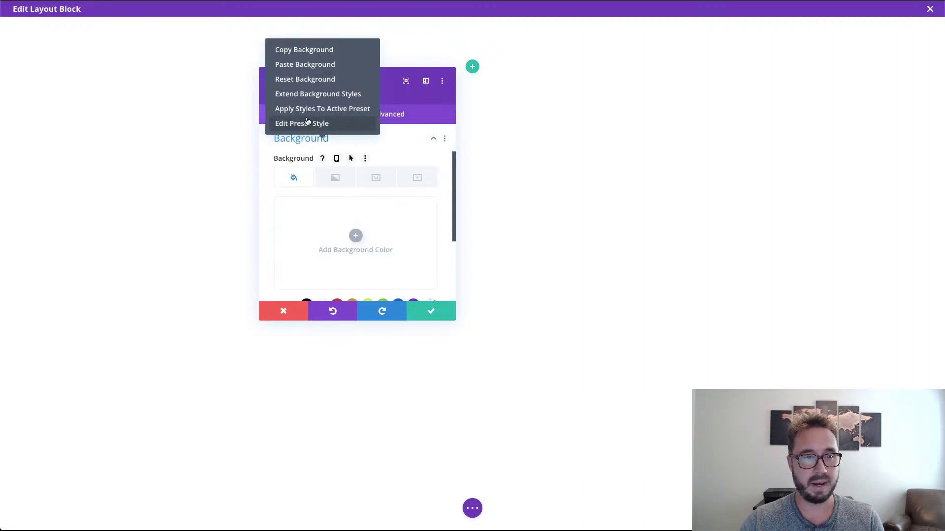
left_click(305, 65)
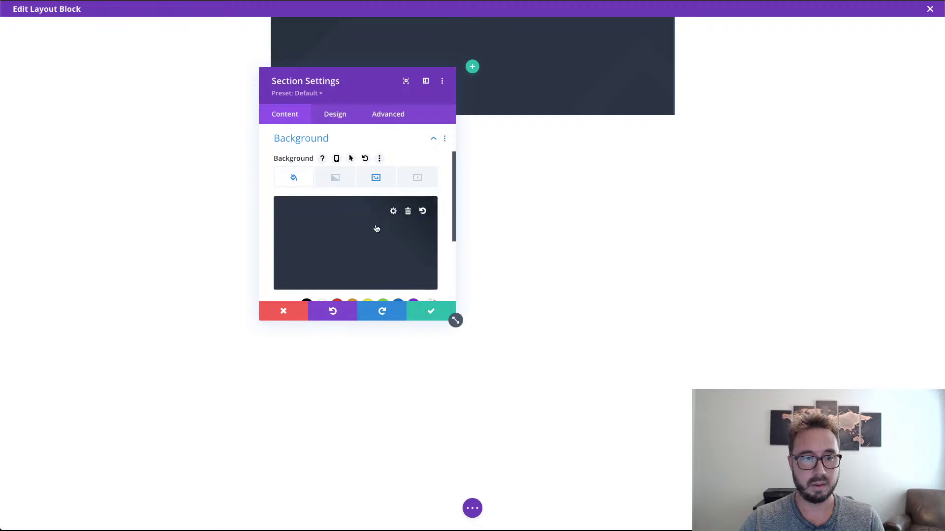
scroll(377, 224, "down", 3)
scroll(379, 232, "up", 1)
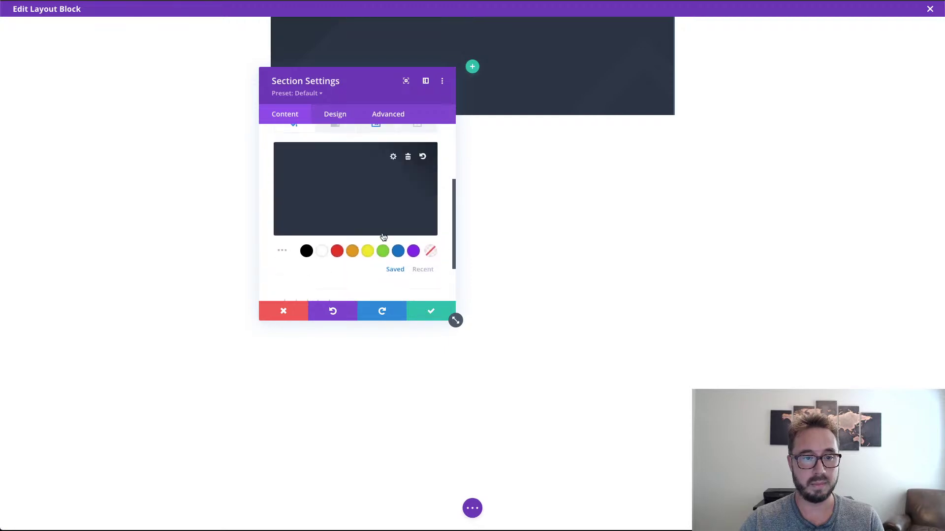
left_click(430, 315)
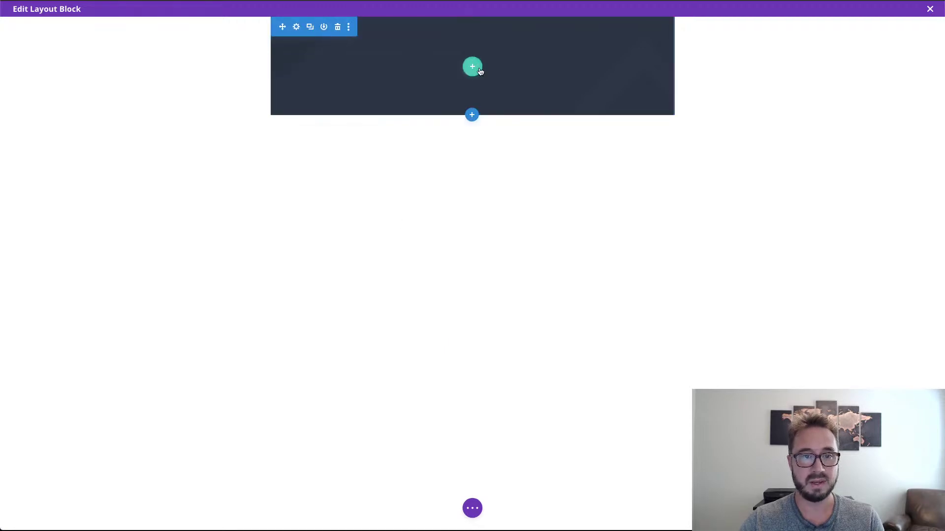
- Insert a single-column row with a Text module into the dark section
left_click(478, 71)
left_click(425, 143)
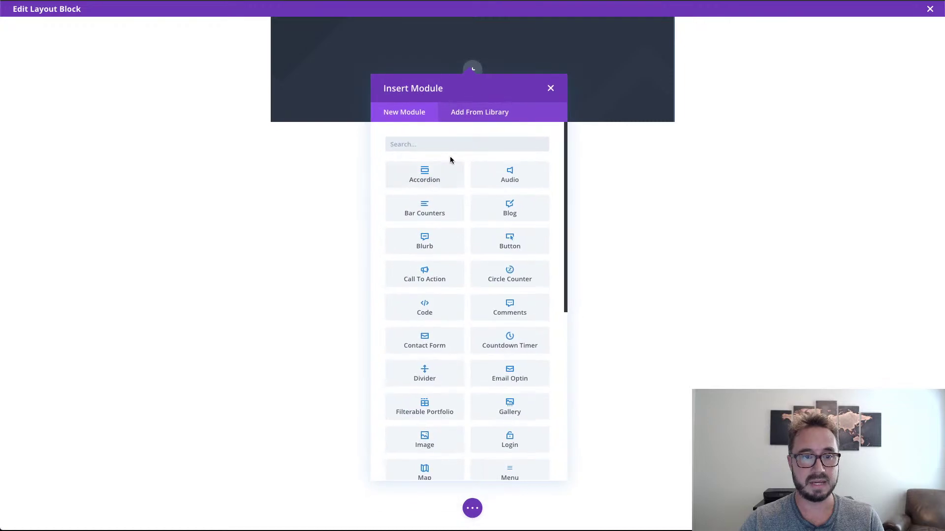
left_click(449, 143)
type("text")
left_click(432, 166)
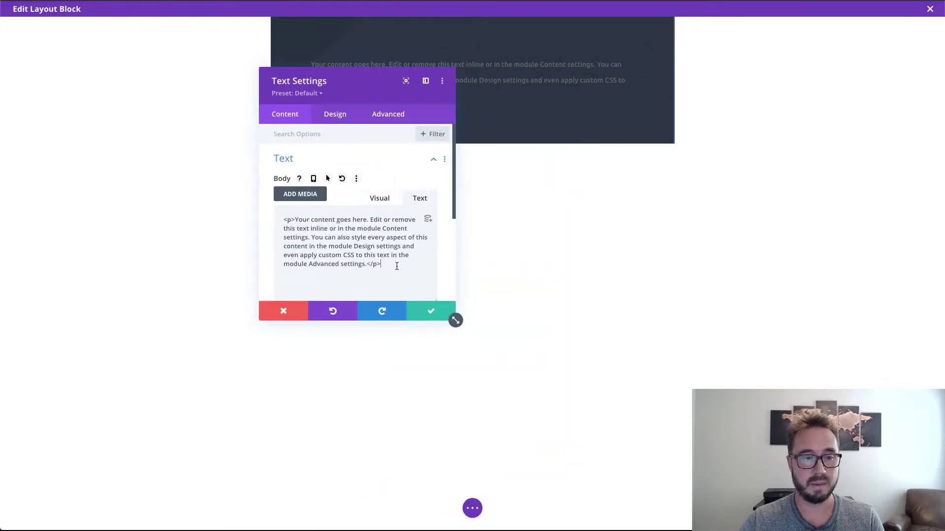
- Replace the text module's placeholder body with the heading markup <h3>Check it out!</h3>
left_click_drag(397, 263, 277, 216)
type("<")
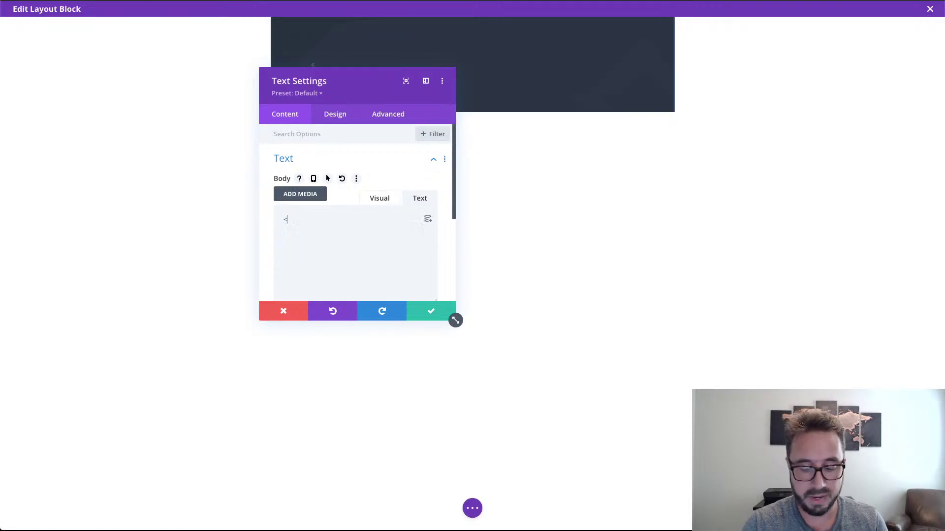
type("h3>")
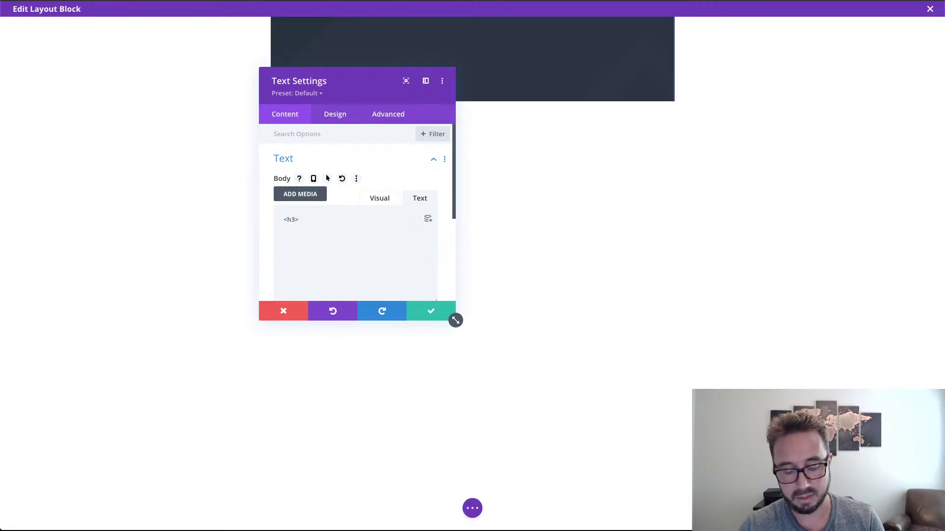
type("Check it out!</h3>")
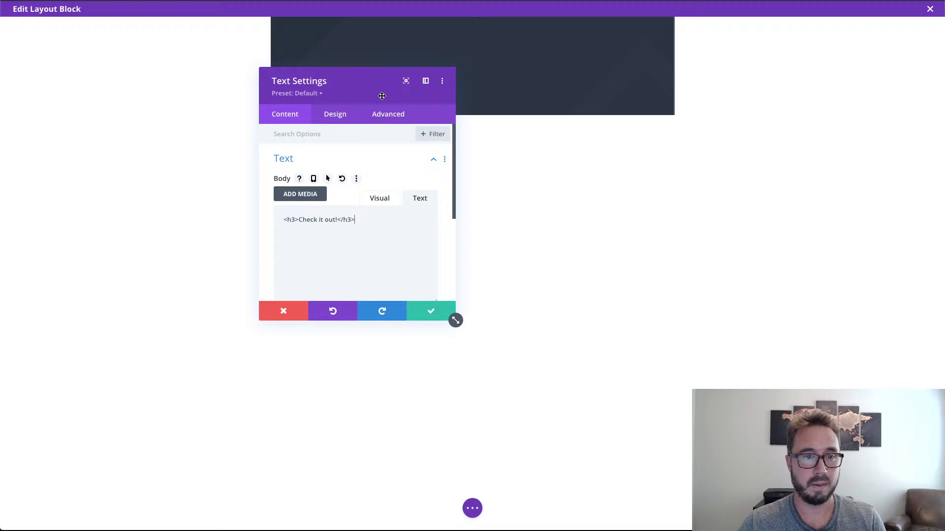
- Apply the WALP - H3 - 1 preset to the text module
left_click_drag(382, 96, 812, 49)
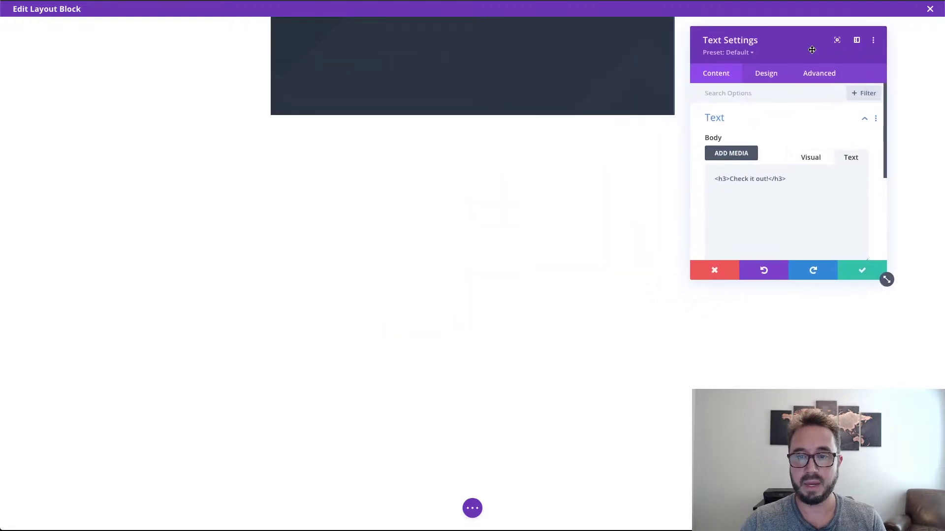
left_click(786, 75)
left_click(749, 52)
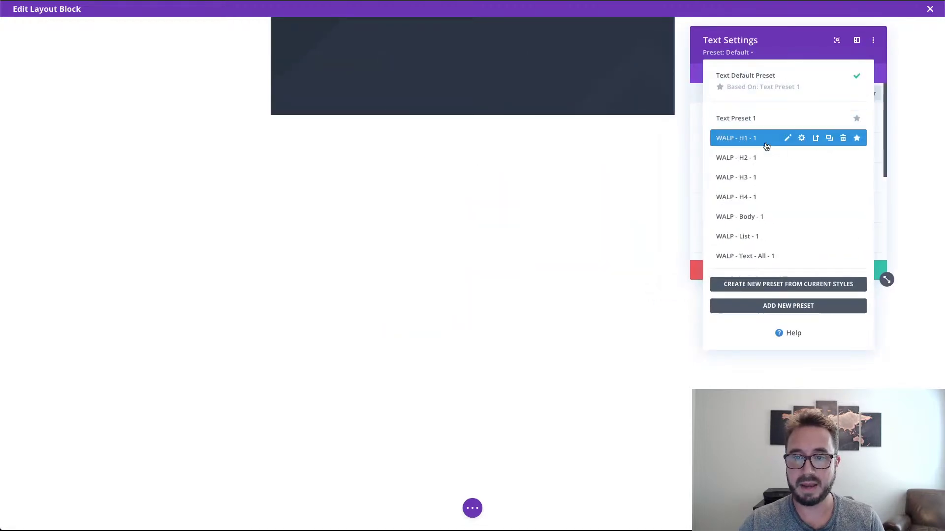
left_click(758, 177)
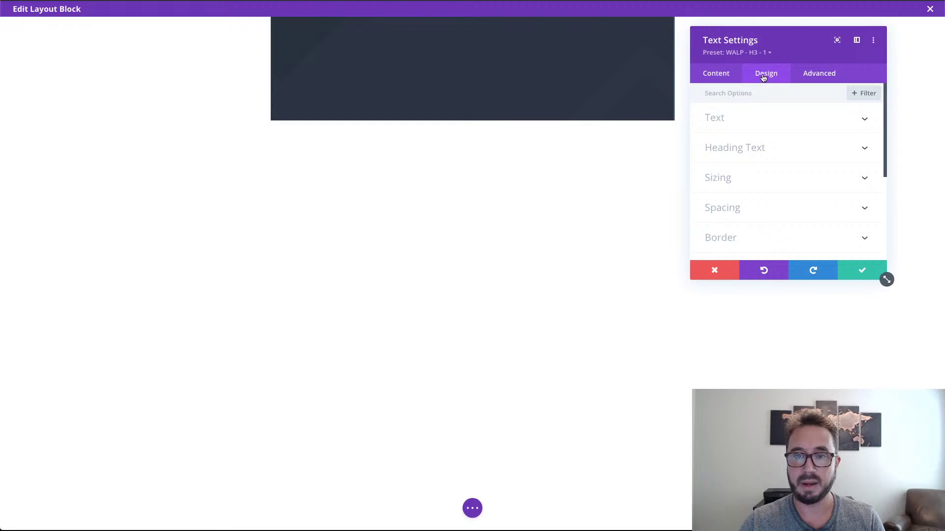
- Set the text module's Heading 3 text color to white
left_click(763, 123)
scroll(797, 211, "down", 6)
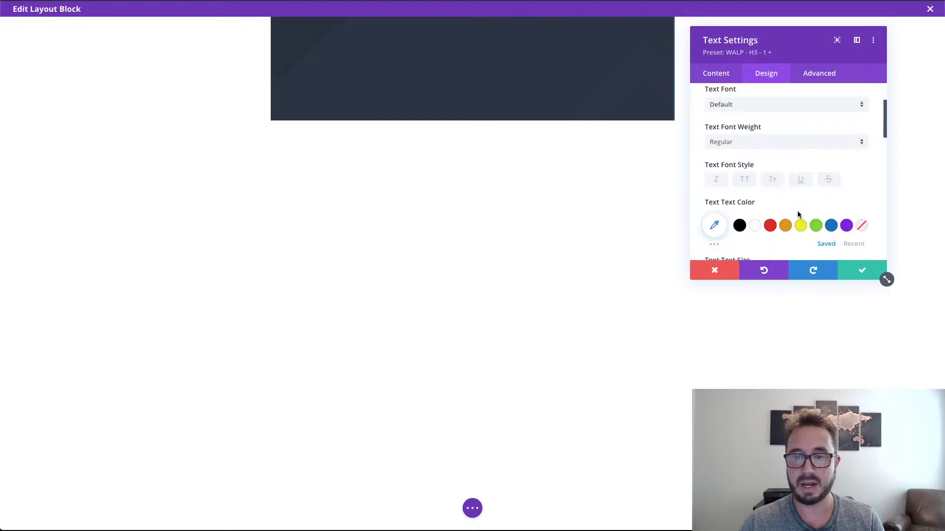
left_click(796, 170)
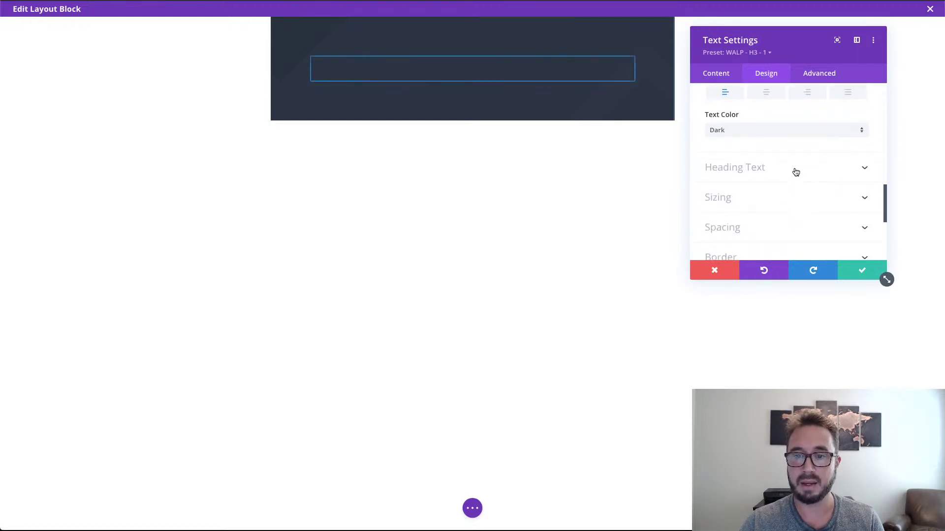
left_click(771, 124)
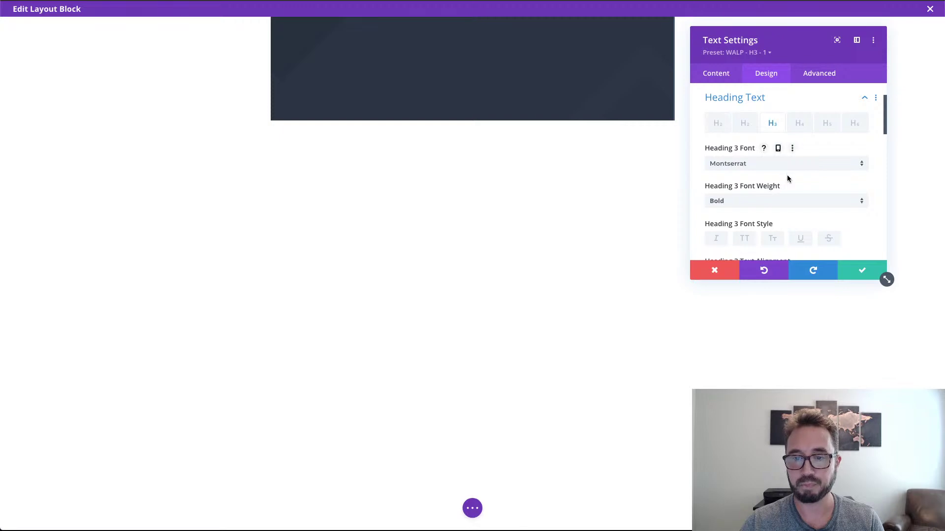
scroll(758, 204, "down", 3)
left_click(755, 183)
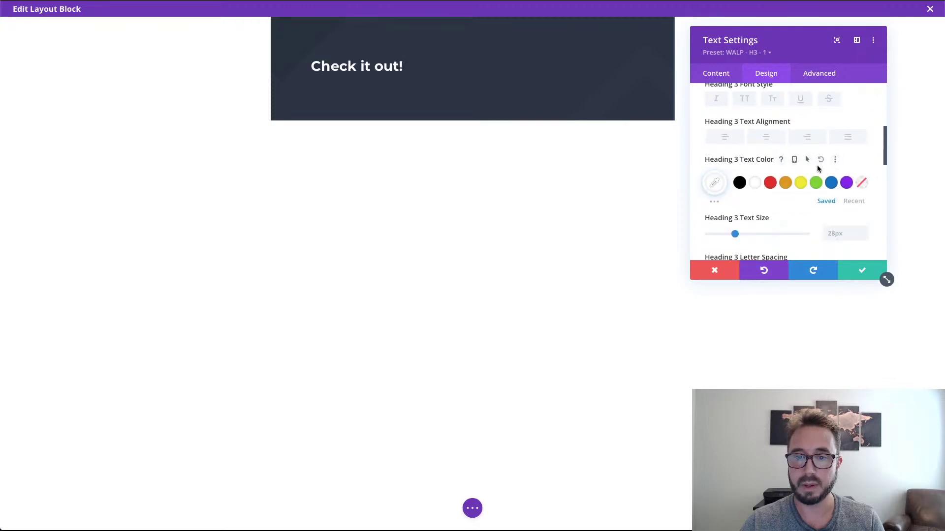
- Center the Heading 3 text alignment and save the text module's settings
scroll(817, 166, "down", 3)
scroll(817, 165, "up", 4)
scroll(817, 164, "down", 1)
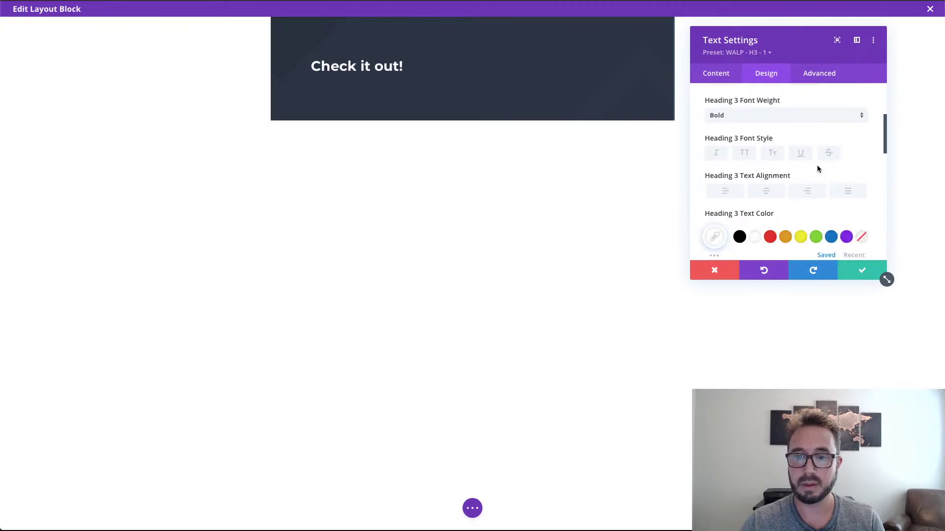
left_click(767, 175)
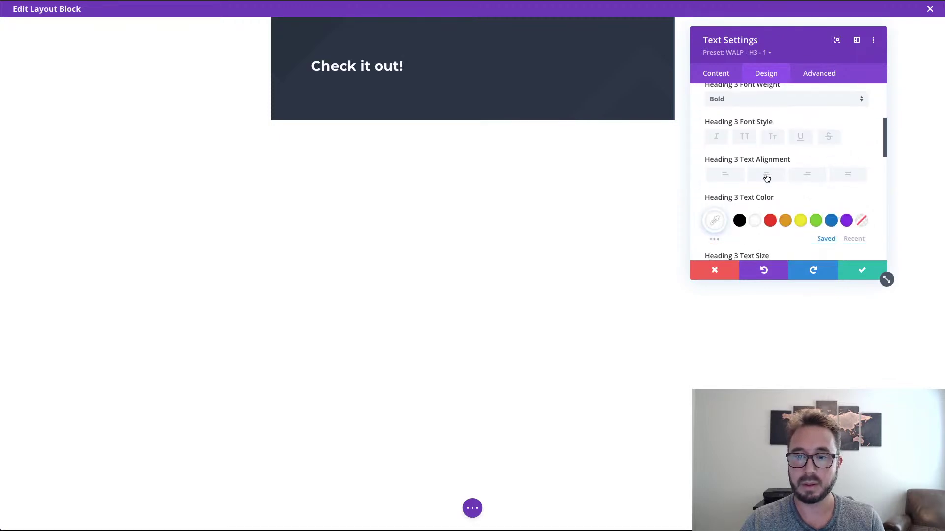
left_click(860, 269)
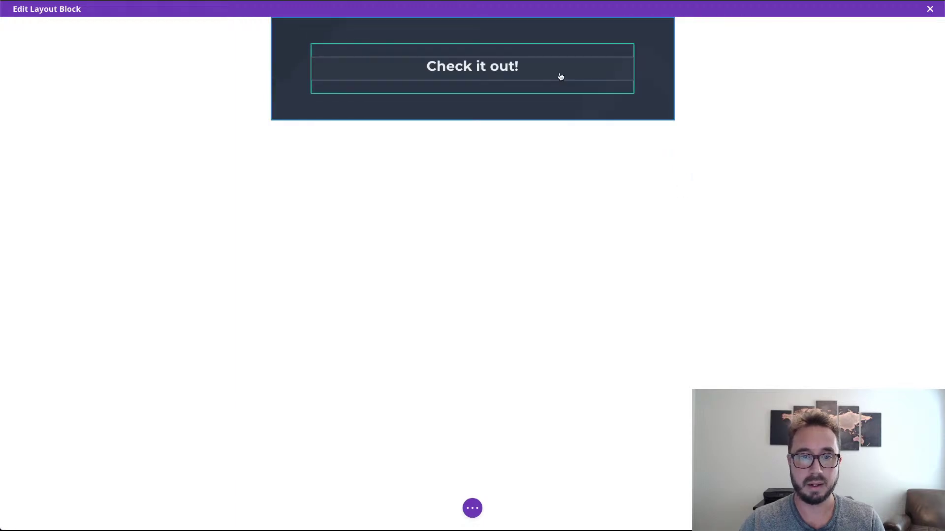
- Find the Button module through the builder's quick search and insert it below the "Check it out!" heading
key("ctrl+space")
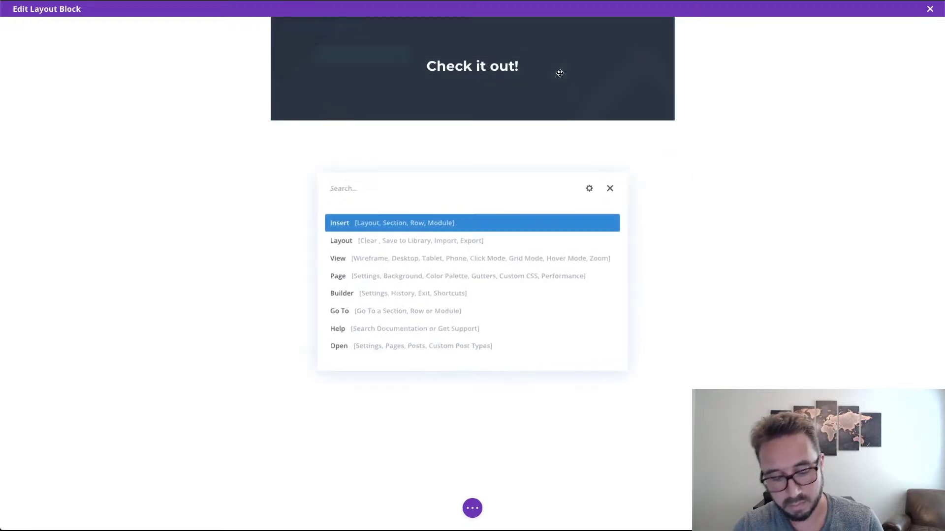
type("button")
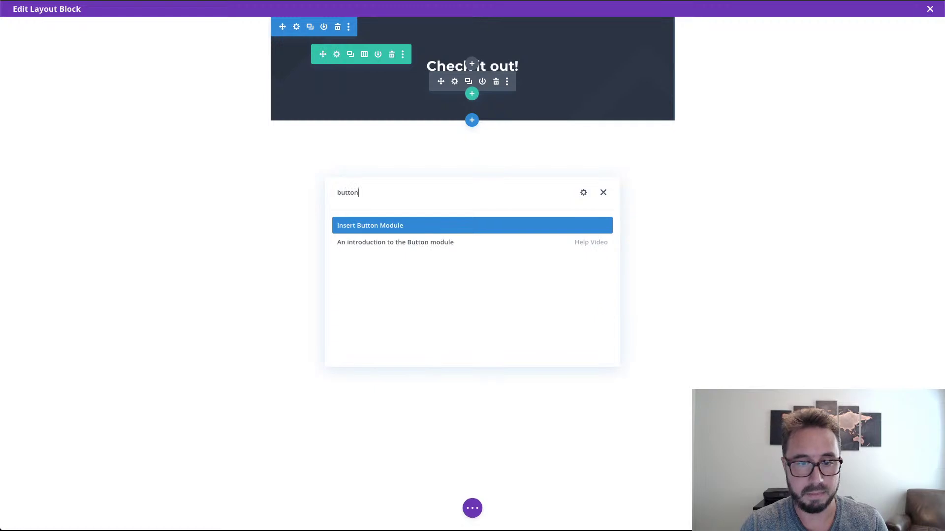
key("Return")
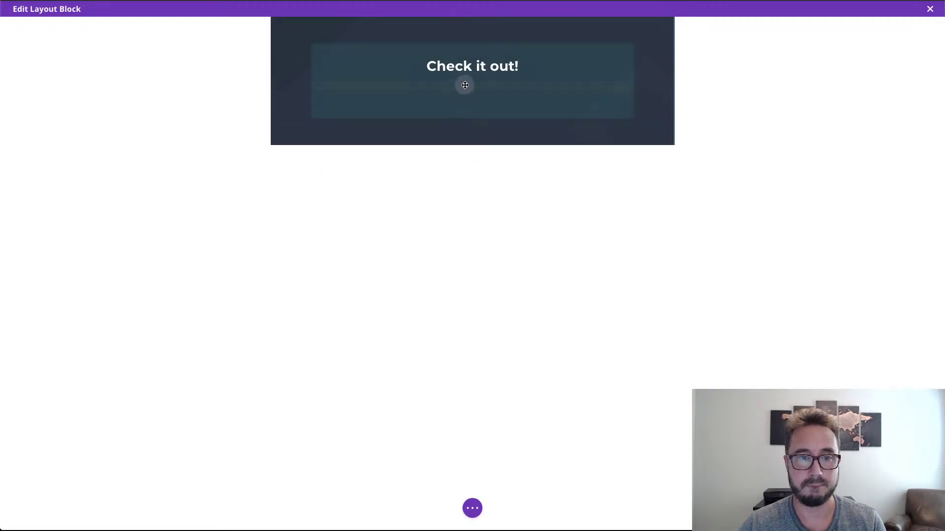
left_click(474, 71)
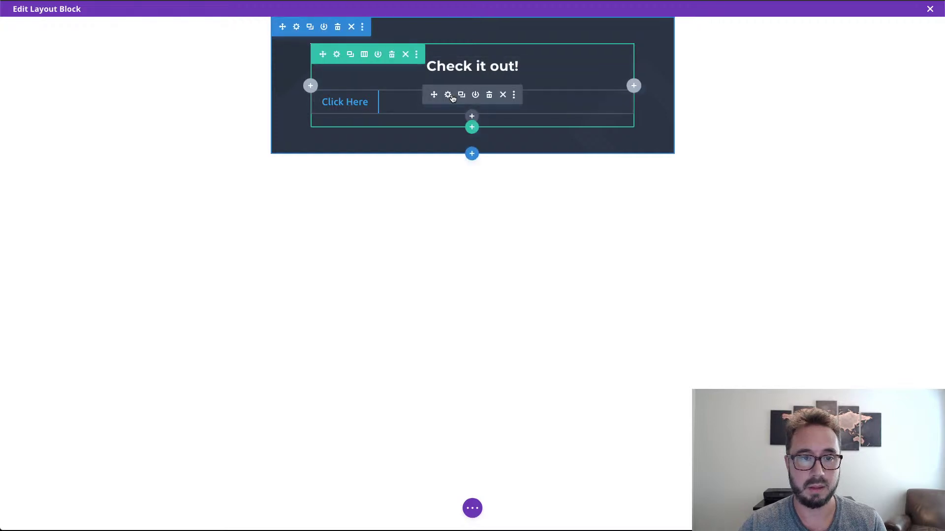
- Apply the WALP - Button 3 preset to the button, save its settings and save the layout block to the post
left_click(452, 99)
left_click(729, 53)
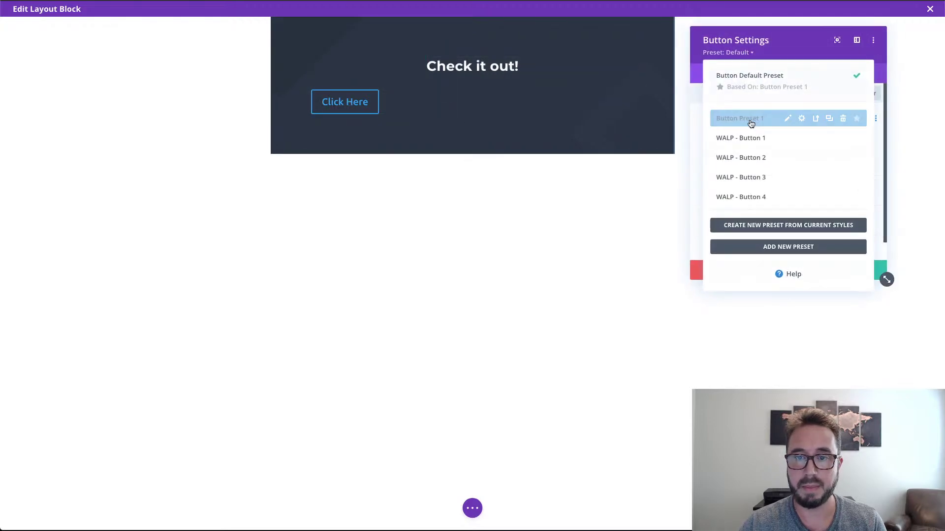
left_click(750, 158)
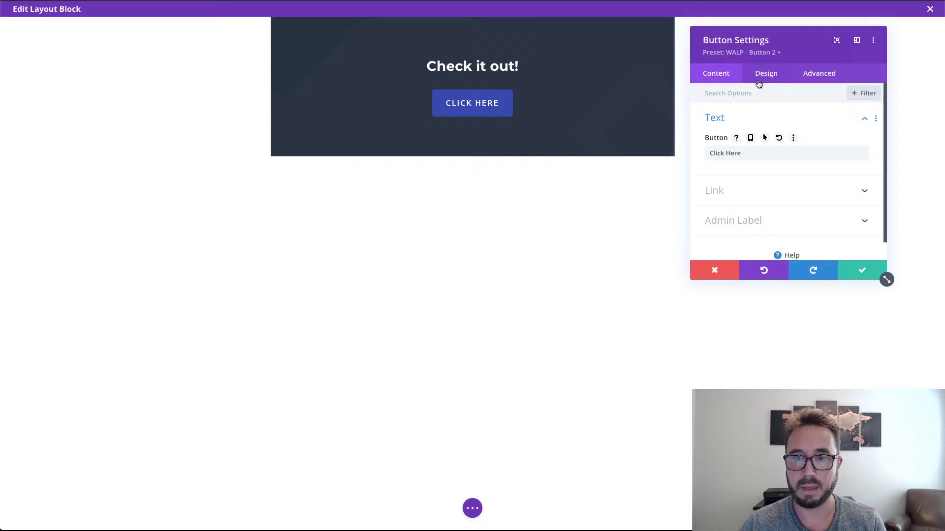
left_click(756, 53)
left_click(747, 172)
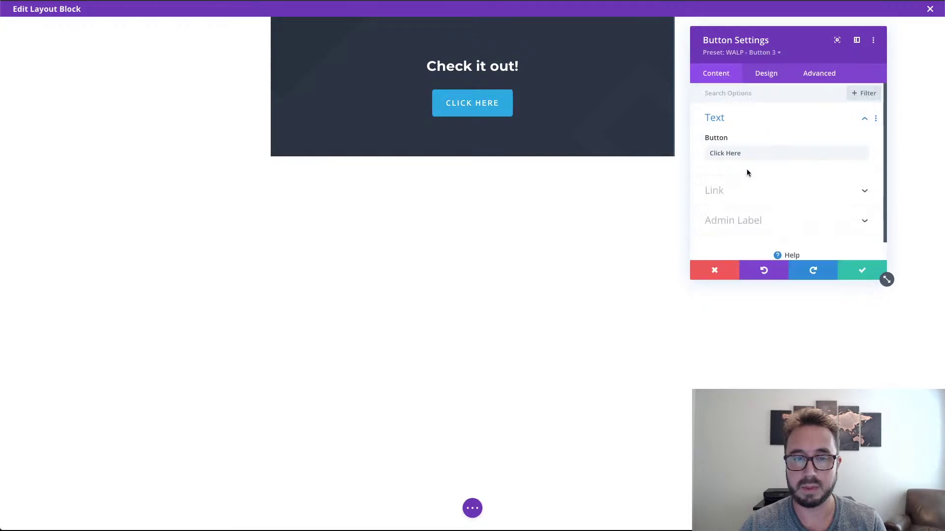
left_click(856, 271)
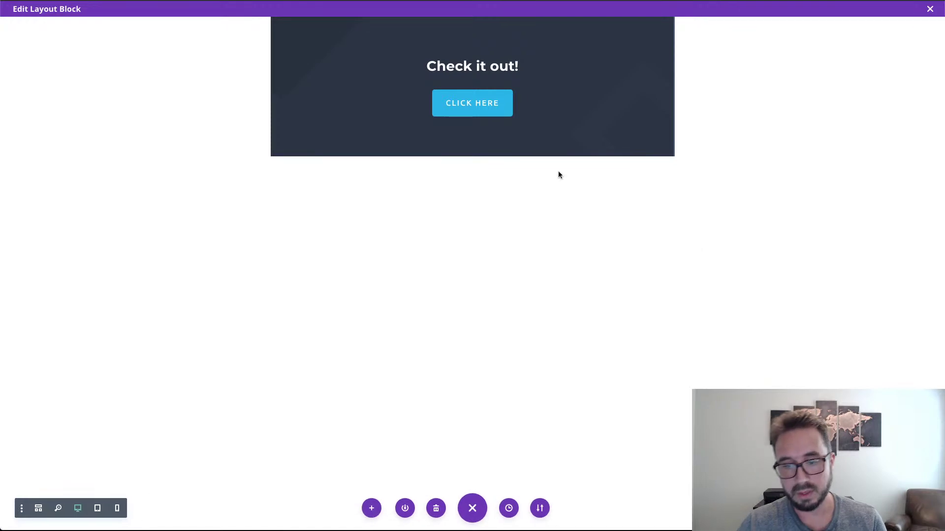
left_click(907, 509)
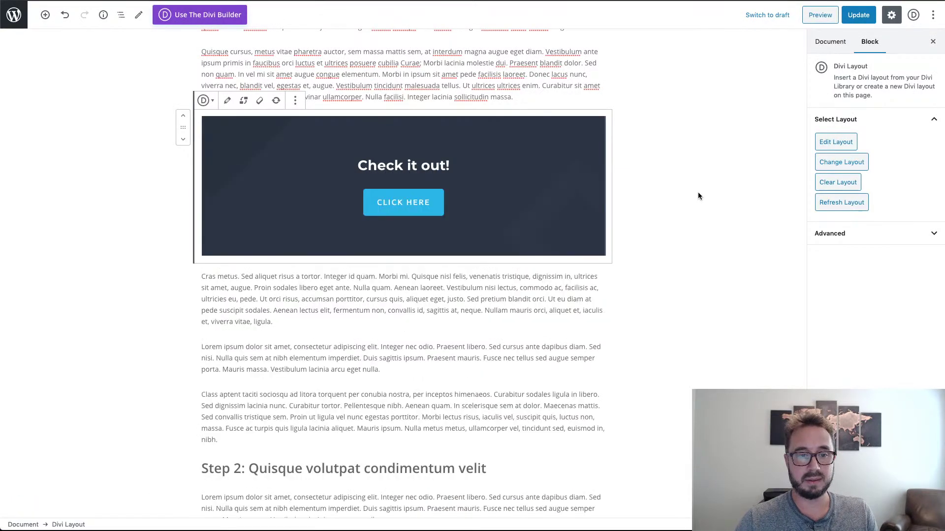
- Add the "Check it out!" call-to-action layout to the reusable blocks under the name "blog CTA" and save it
scroll(698, 192, "down", 15)
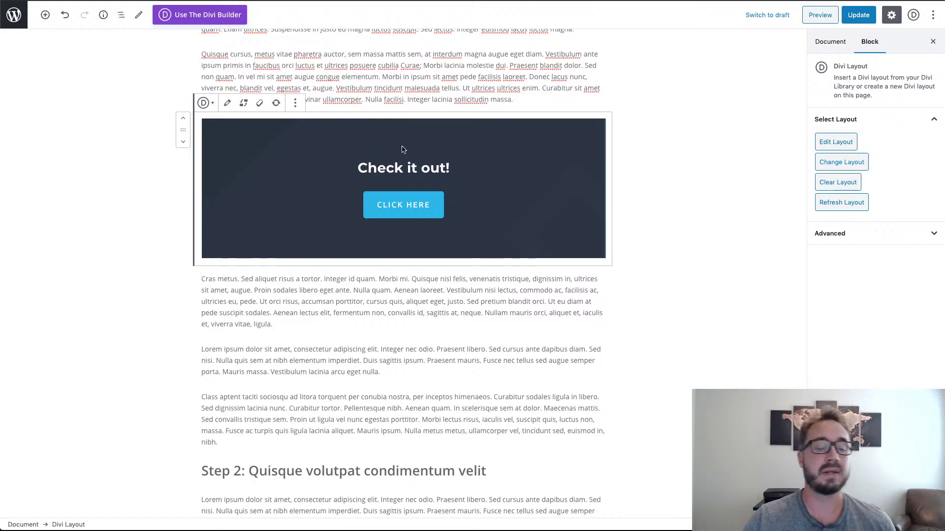
left_click(294, 104)
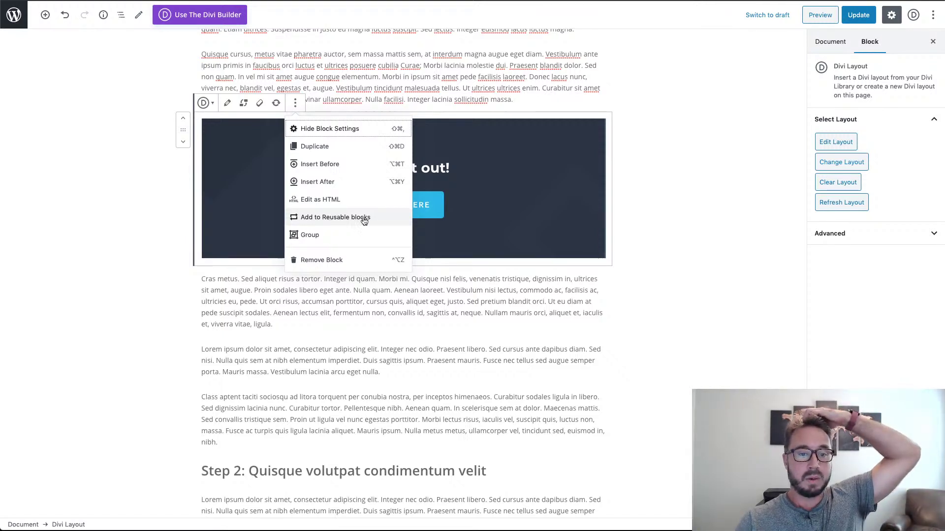
left_click(679, 220)
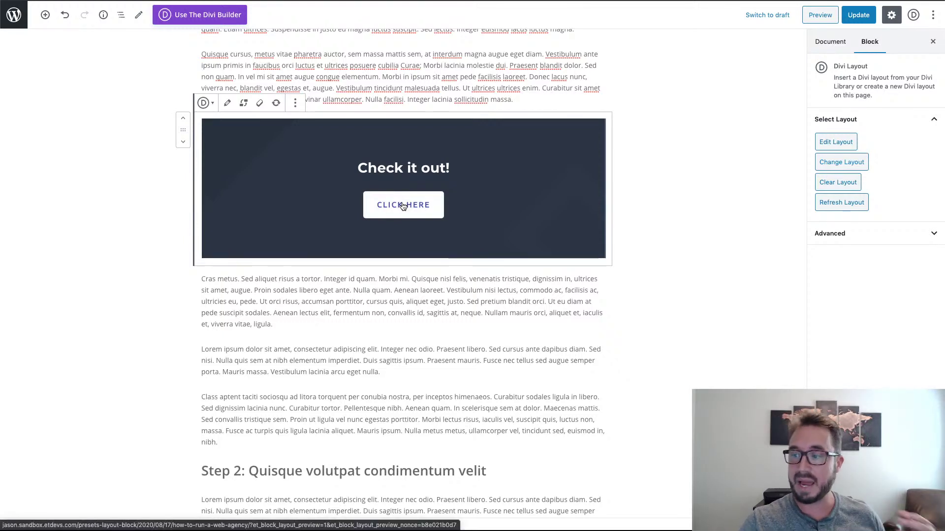
left_click(296, 104)
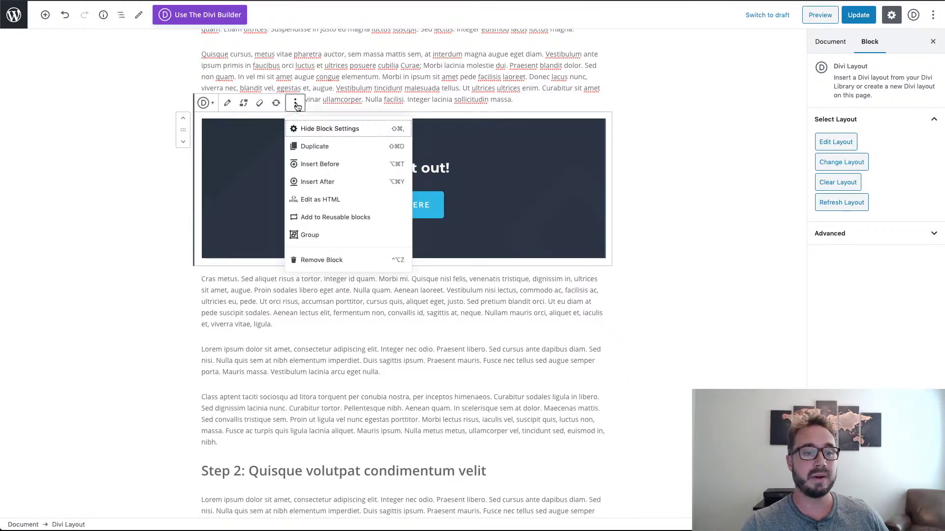
left_click(326, 220)
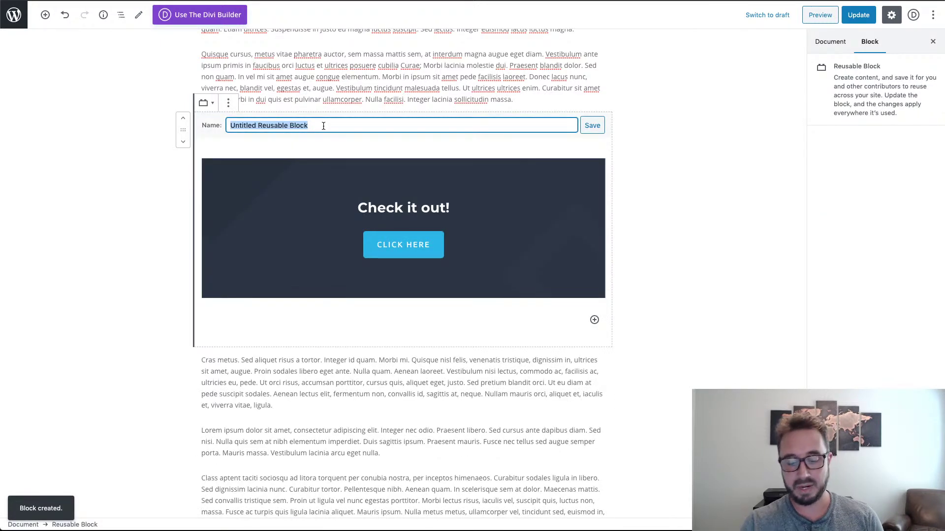
type("blog CTA")
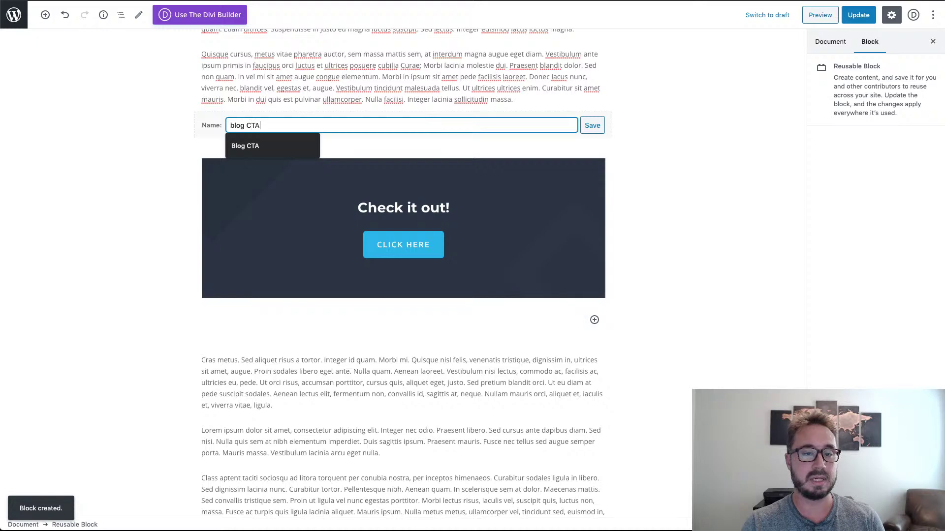
left_click(594, 126)
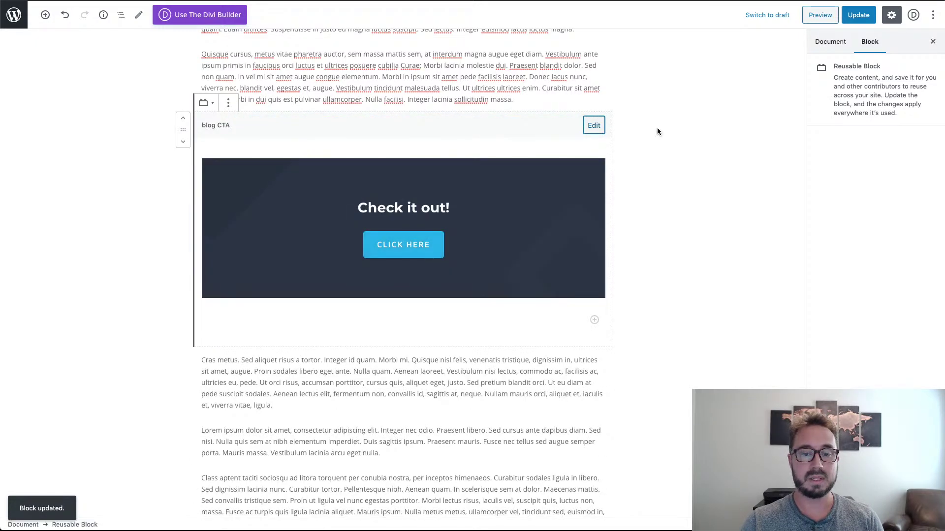
left_click(657, 130)
- Insert the blog CTA reusable block below the "Cras metus" paragraph under Step 1
scroll(612, 156, "down", 3)
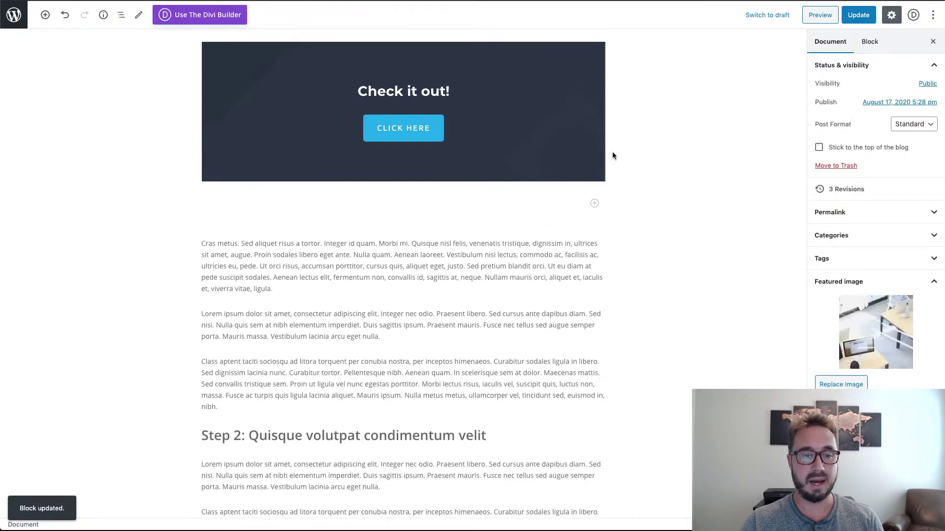
left_click(592, 202)
left_click(618, 239)
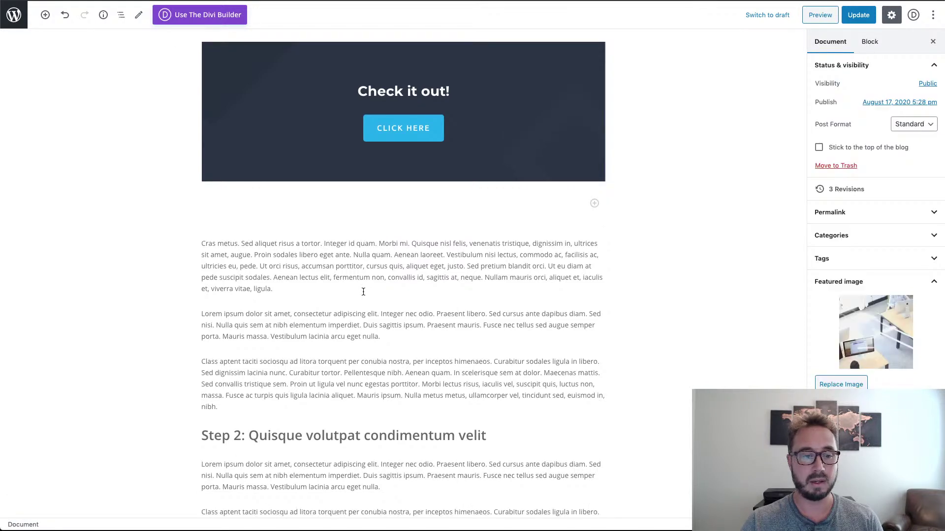
left_click(391, 300)
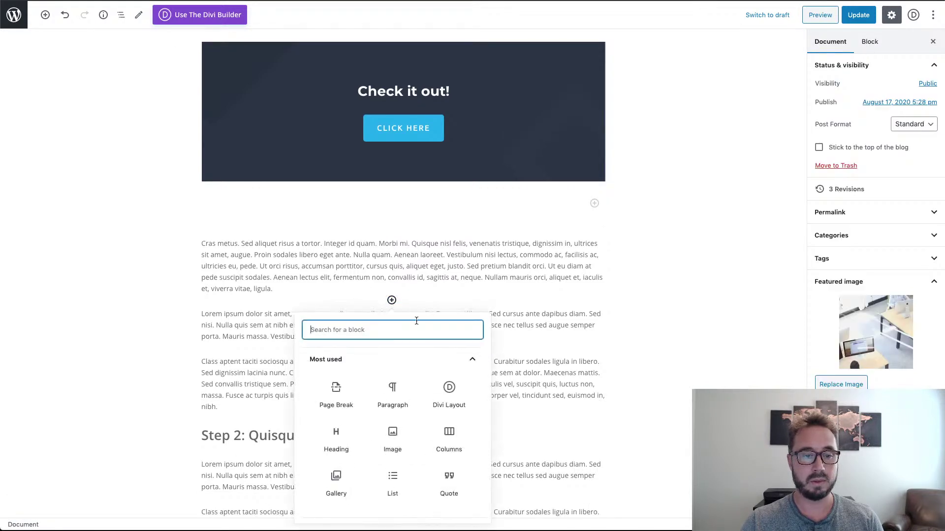
scroll(648, 338, "down", 3)
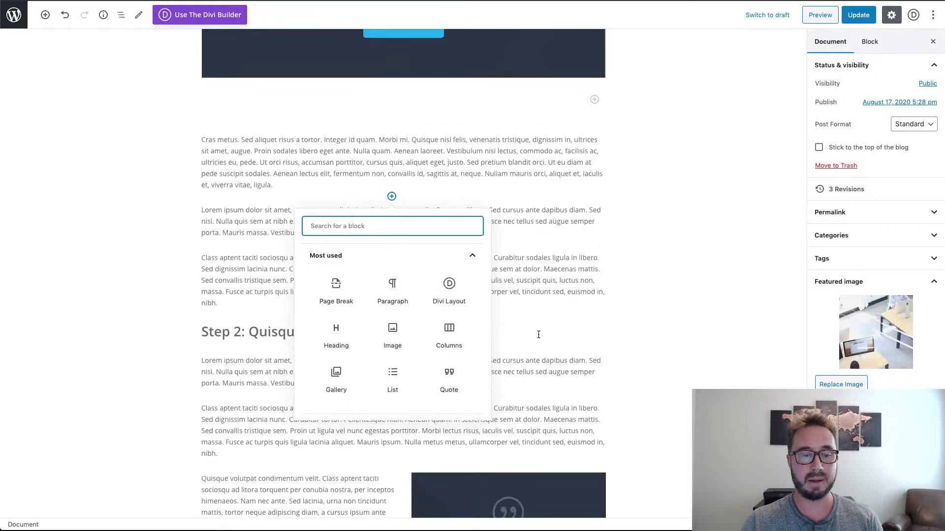
scroll(413, 344, "down", 3)
left_click(369, 399)
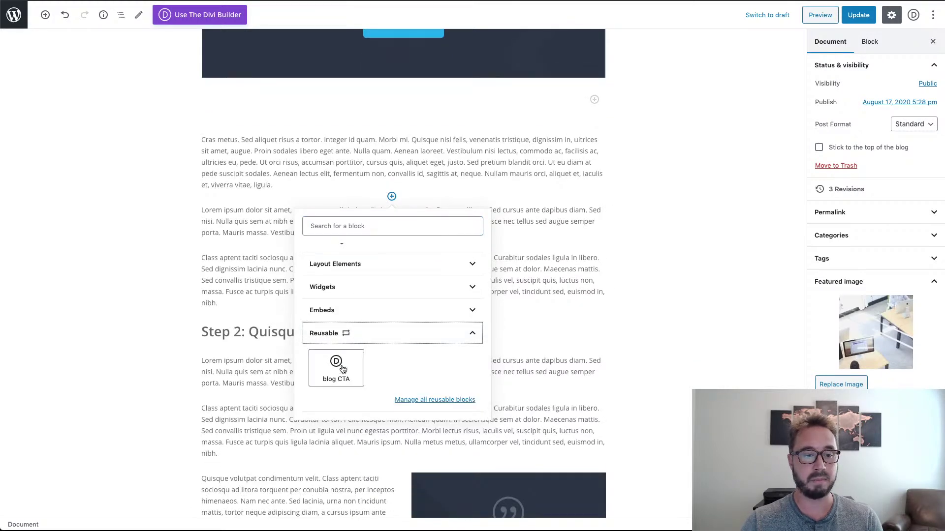
left_click(343, 369)
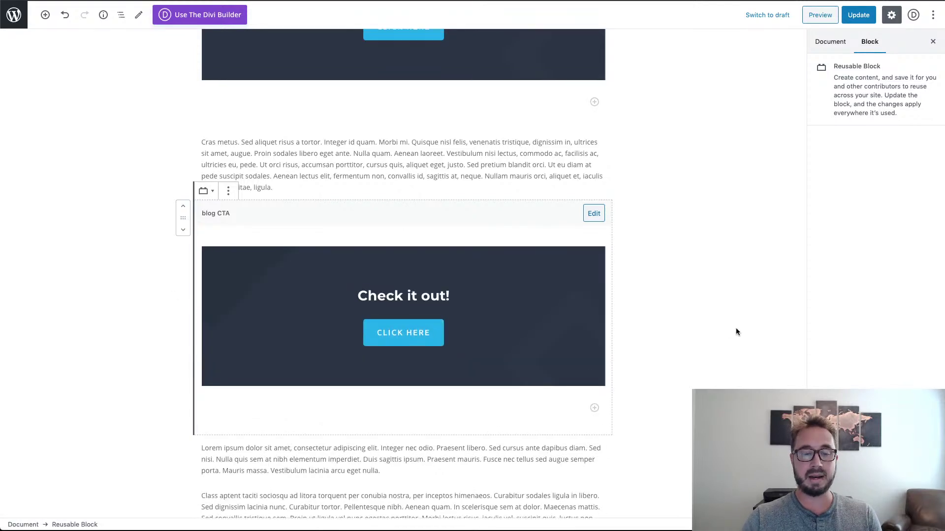
- Convert the second blog CTA below the "Cras metus" paragraph to a regular block
scroll(737, 332, "up", 1)
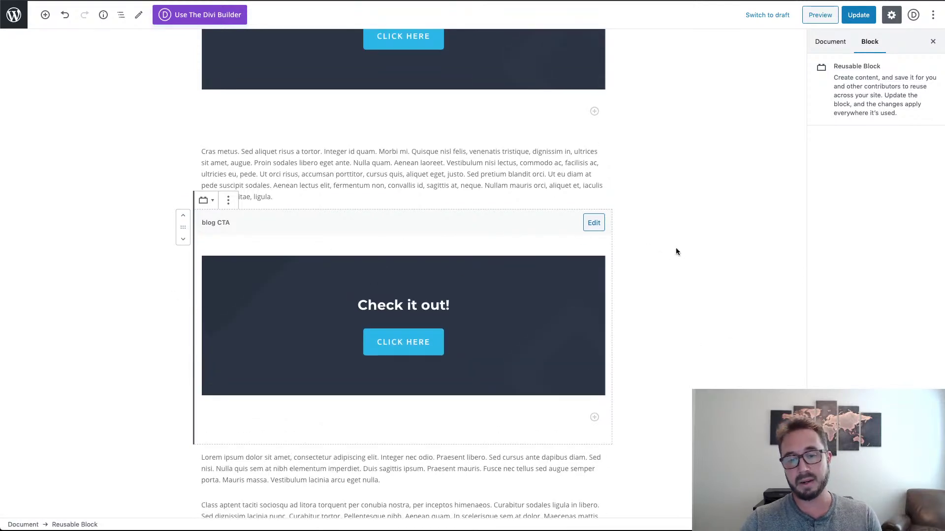
left_click(676, 252)
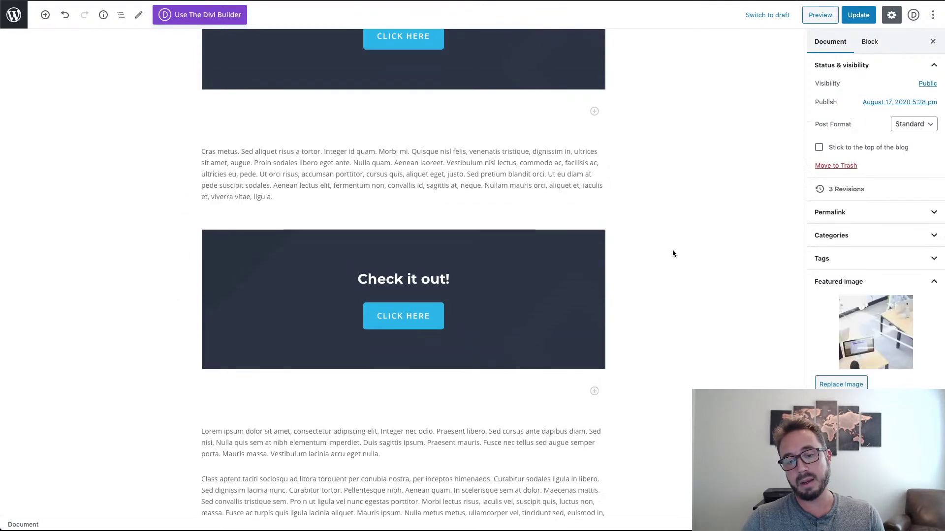
left_click(437, 223)
left_click(228, 200)
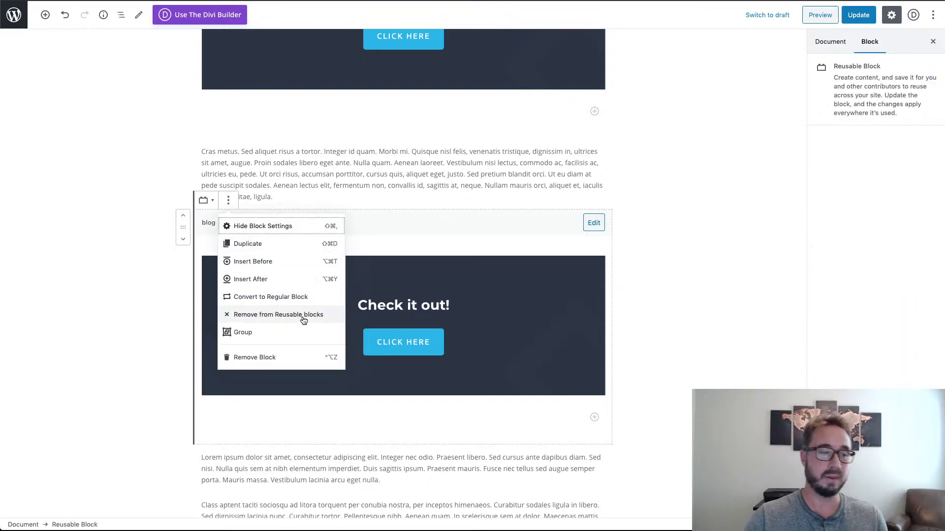
left_click(282, 297)
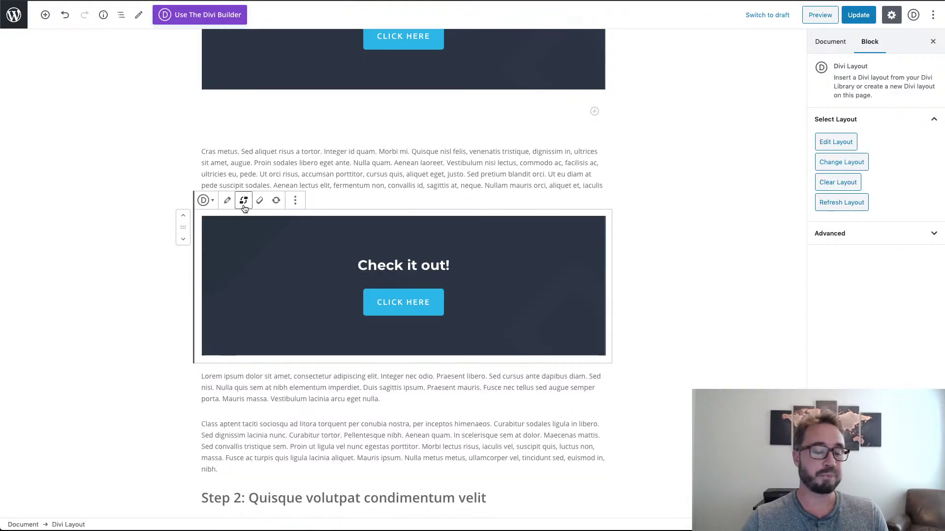
scroll(291, 232, "down", 5)
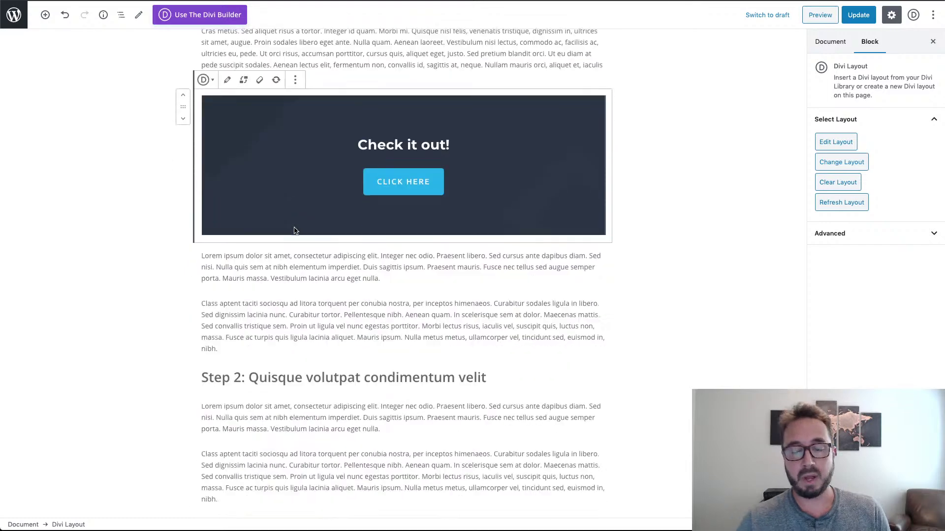
scroll(293, 232, "up", 4)
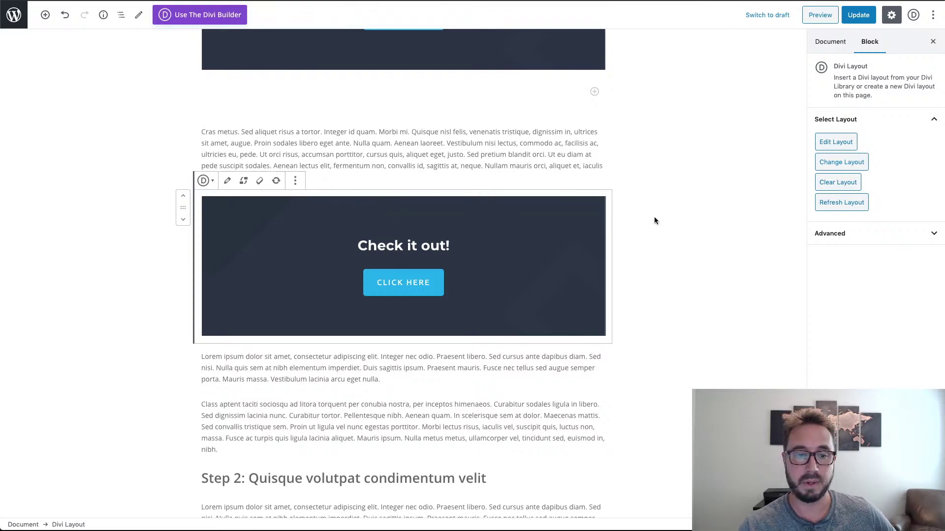
scroll(654, 219, "down", 9)
scroll(654, 221, "up", 4)
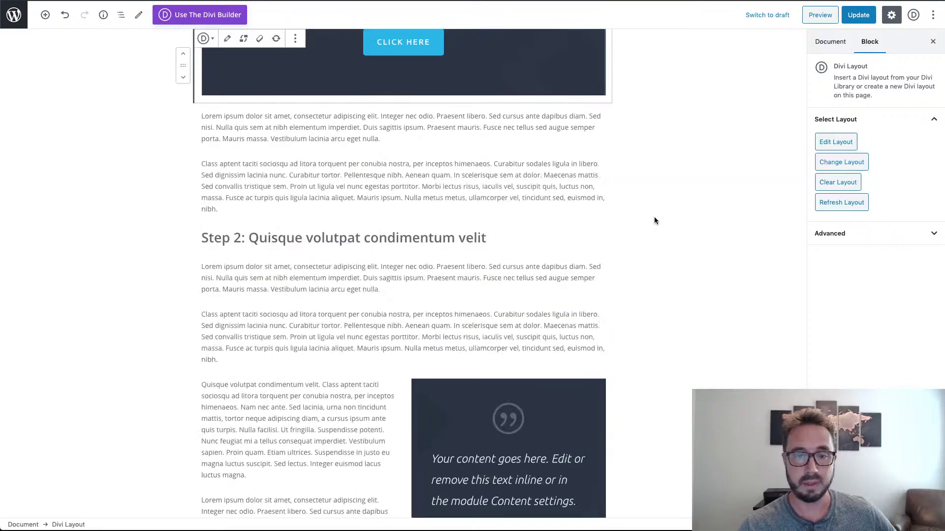
scroll(654, 221, "up", 4)
scroll(654, 220, "up", 3)
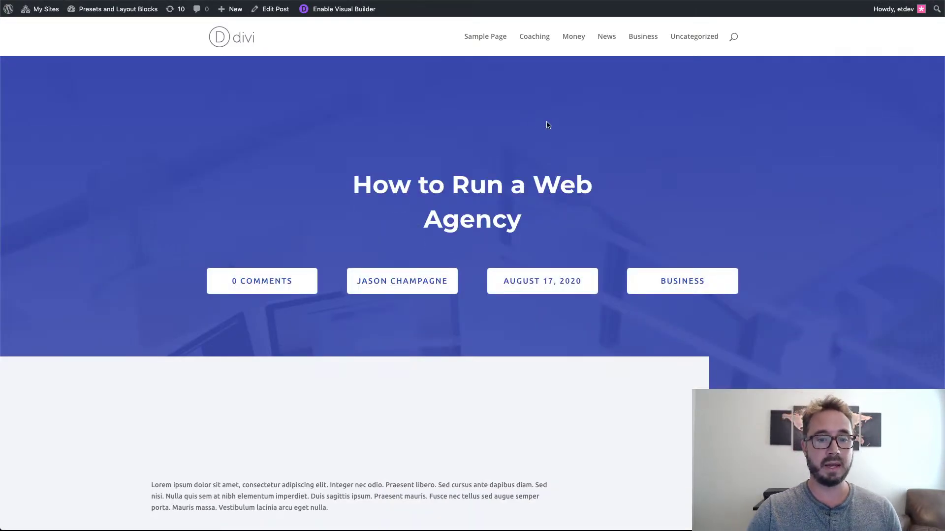
scroll(548, 124, "down", 1)
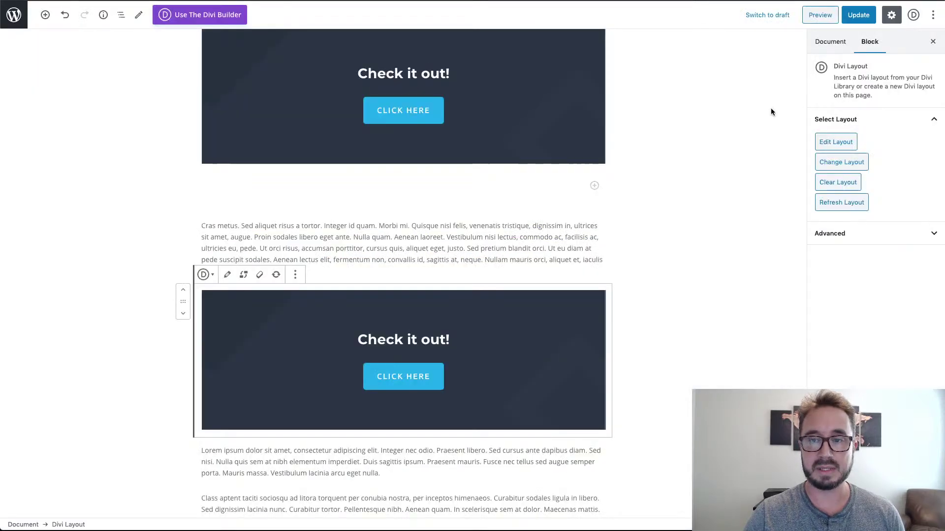
- Update the blog post and reload its live page
scroll(770, 108, "up", 3)
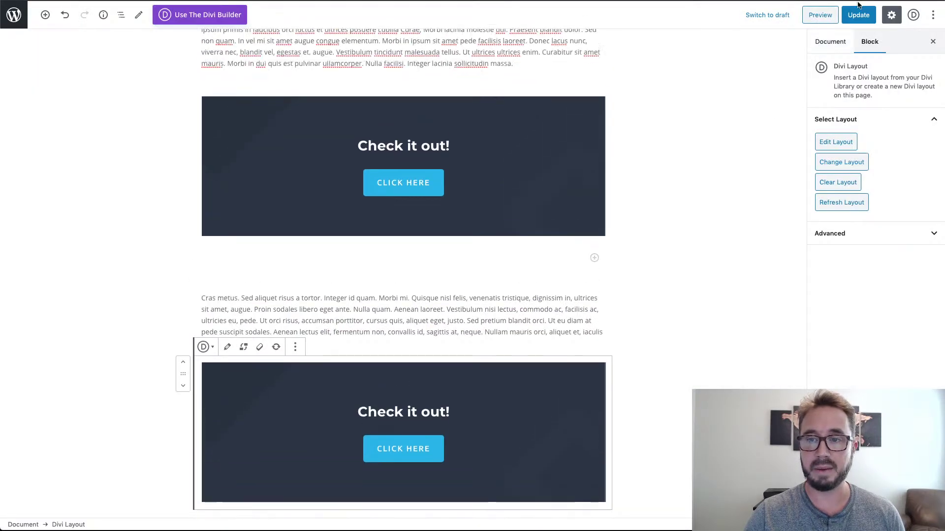
left_click(856, 16)
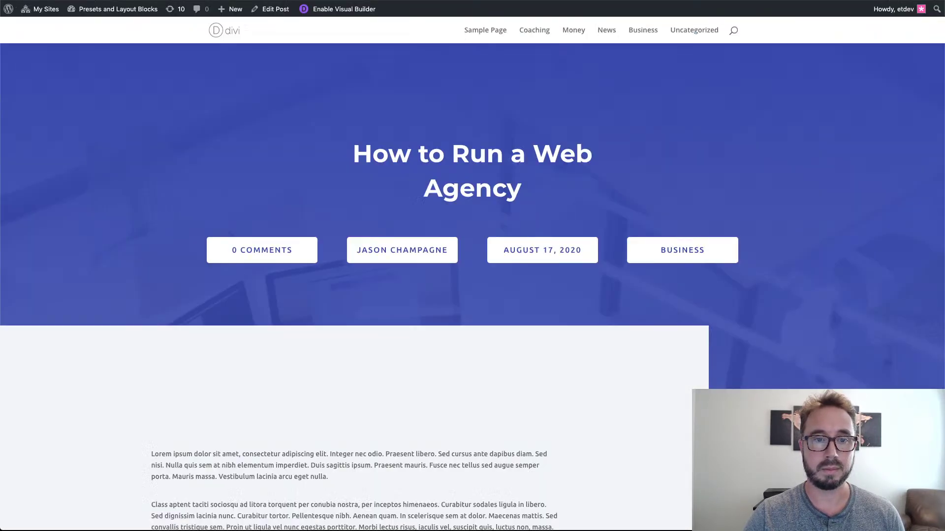
key("super+r")
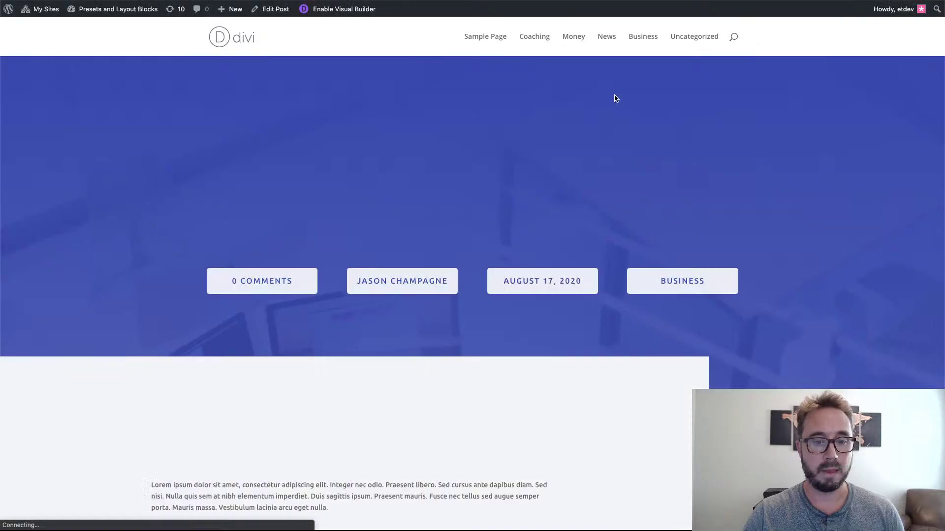
- Review the live post's call-to-action blocks, testimonial, blurbs and related posts section from beginning to end
scroll(614, 98, "down", 10)
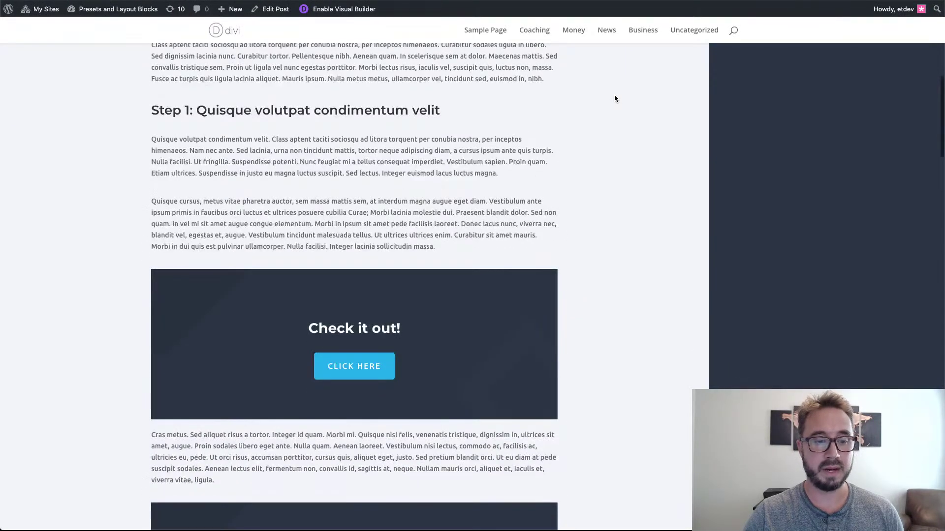
scroll(431, 152, "down", 10)
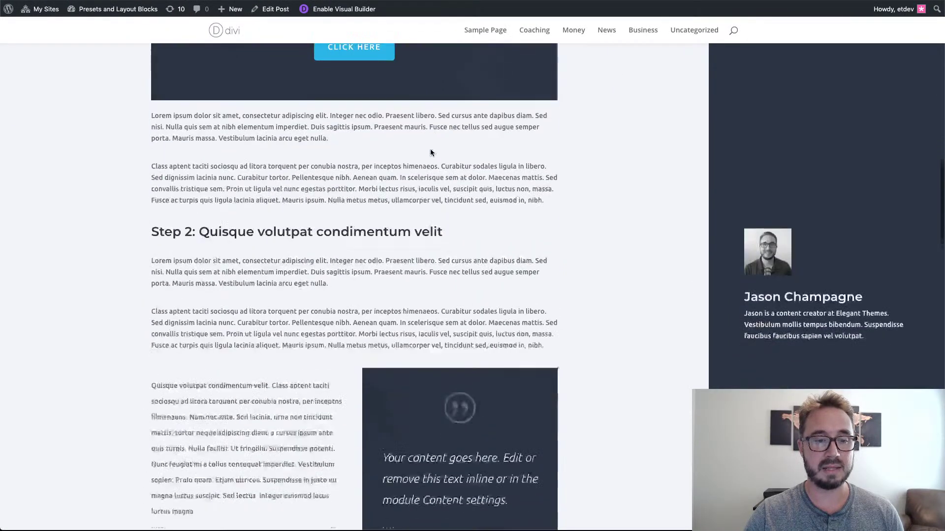
scroll(525, 219, "down", 9)
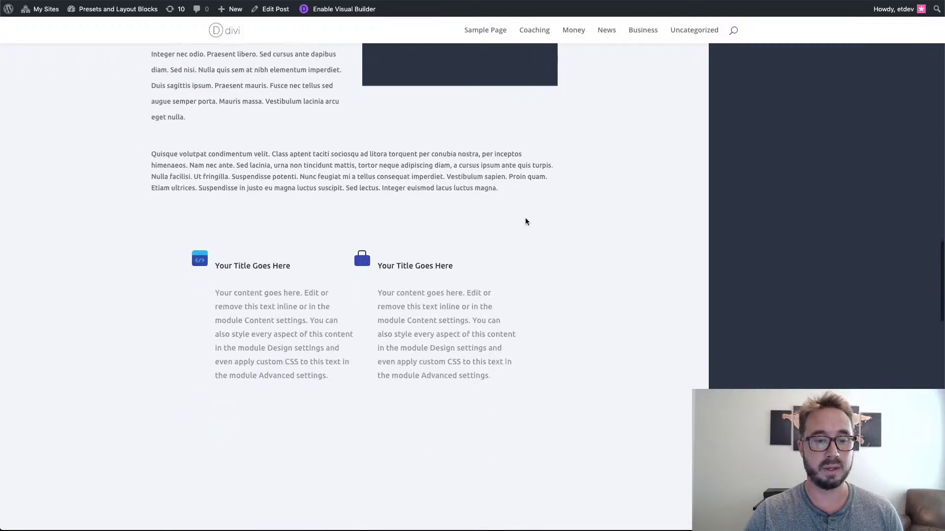
scroll(497, 151, "down", 5)
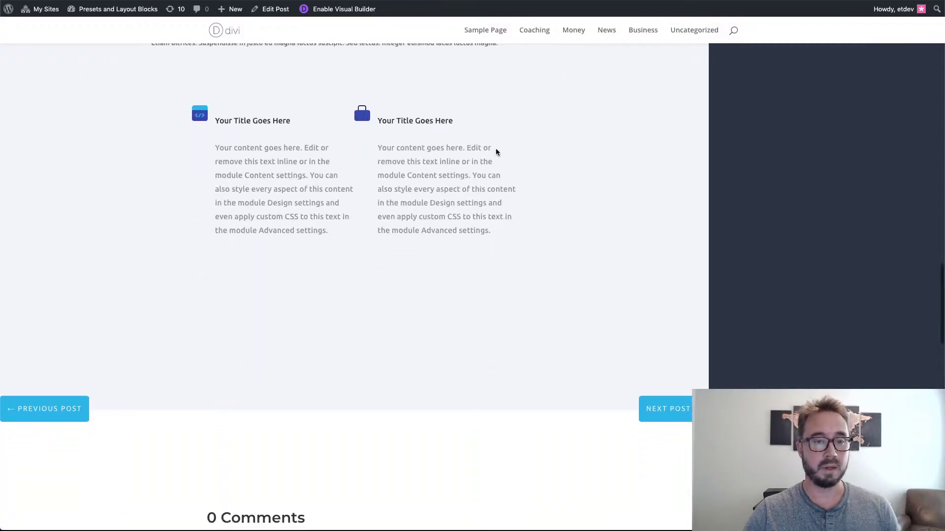
scroll(496, 151, "down", 9)
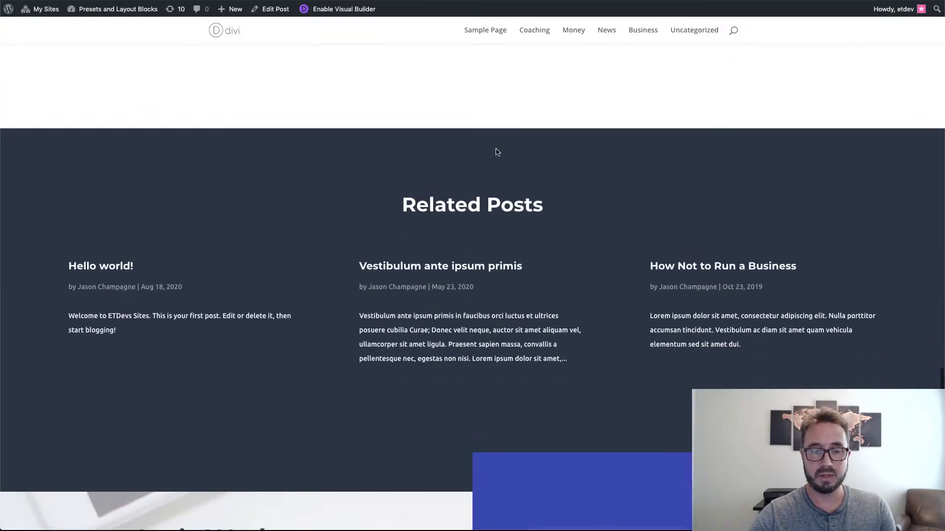
scroll(496, 151, "up", 4)
scroll(497, 152, "up", 15)
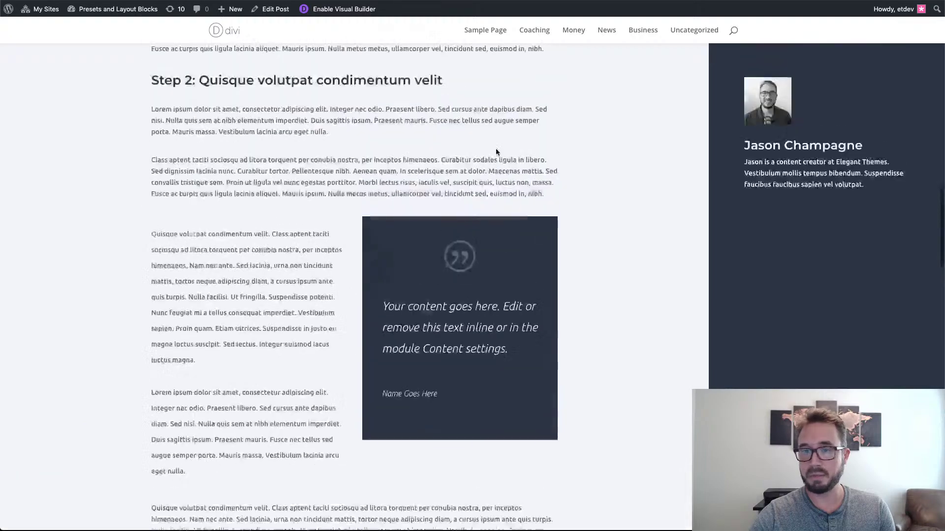
scroll(496, 152, "up", 20)
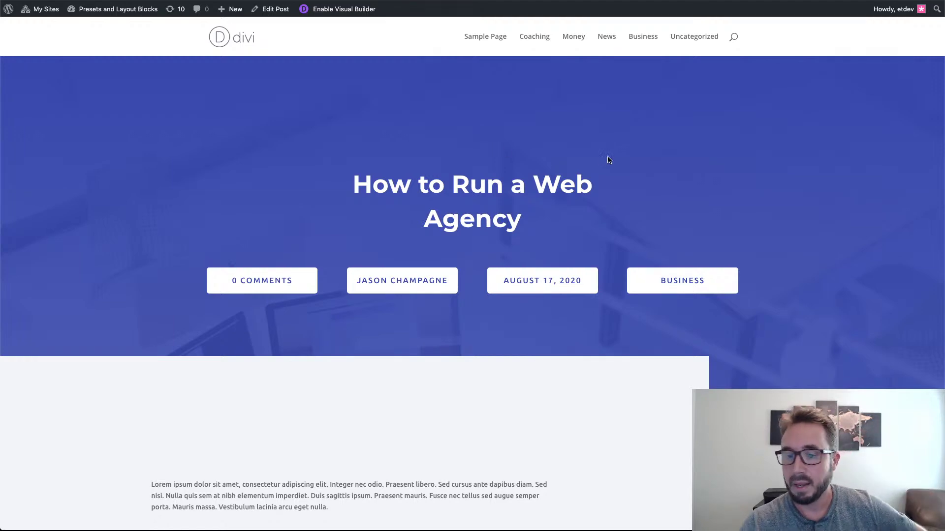
scroll(419, 291, "down", 8)
scroll(411, 323, "down", 5)
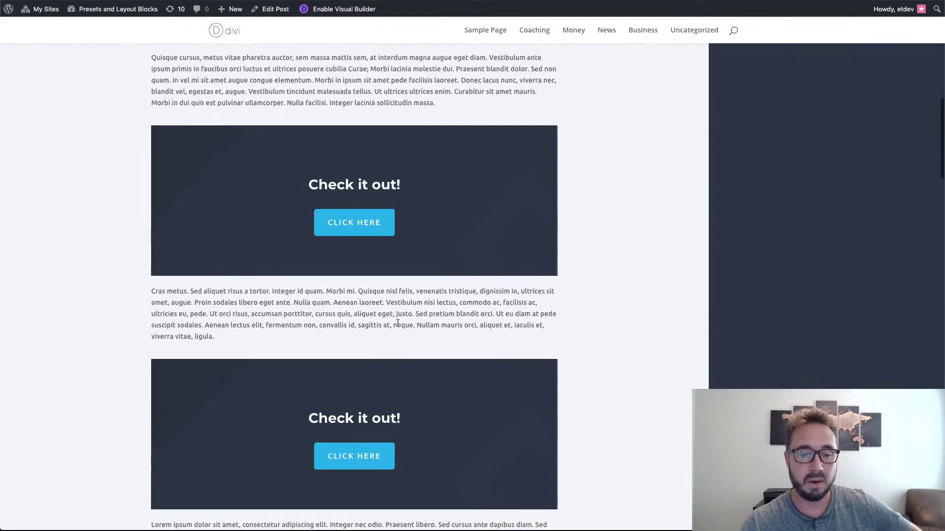
scroll(388, 308, "up", 3)
scroll(416, 220, "up", 2)
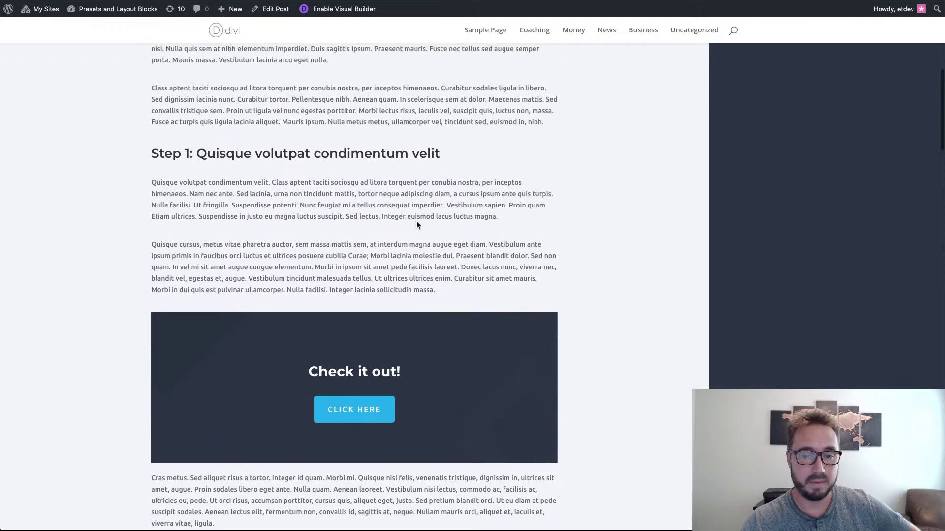